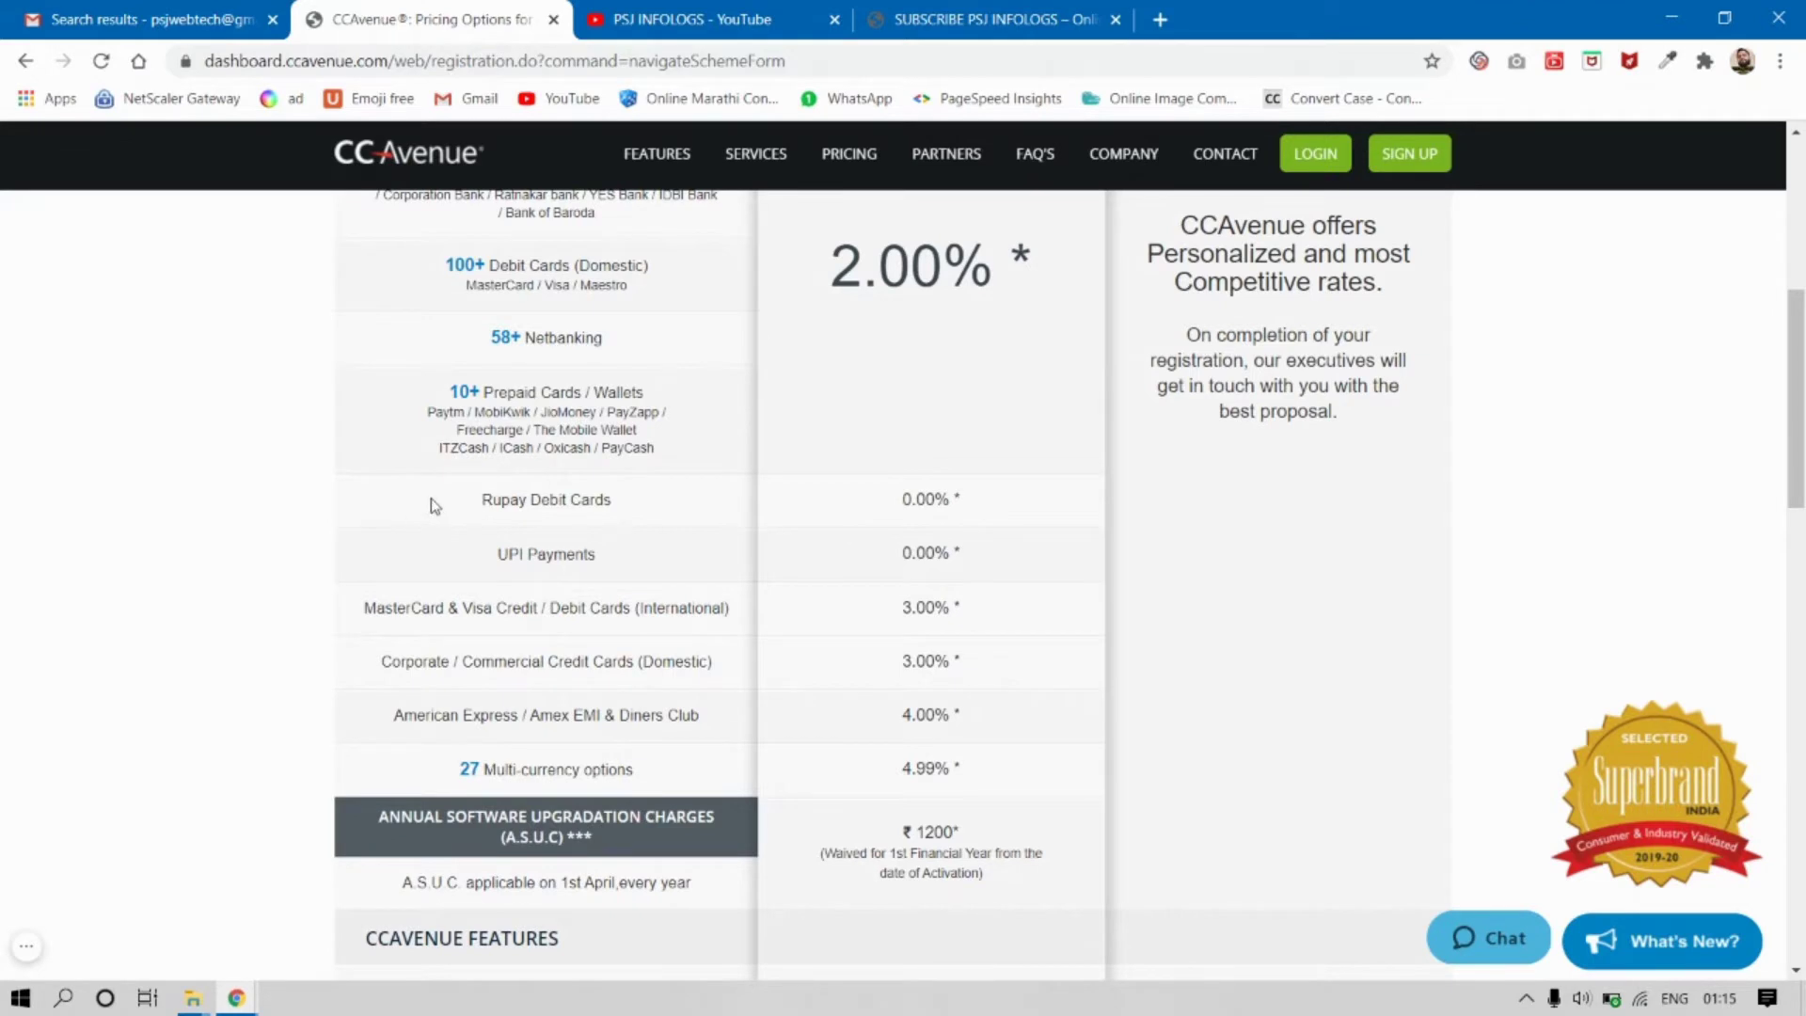
Examine the transaction rates on the pricing page for Rupay debit cards, UPI, international cards and the Startup Pro plan's main rate
left_click_drag(447, 508, 630, 520)
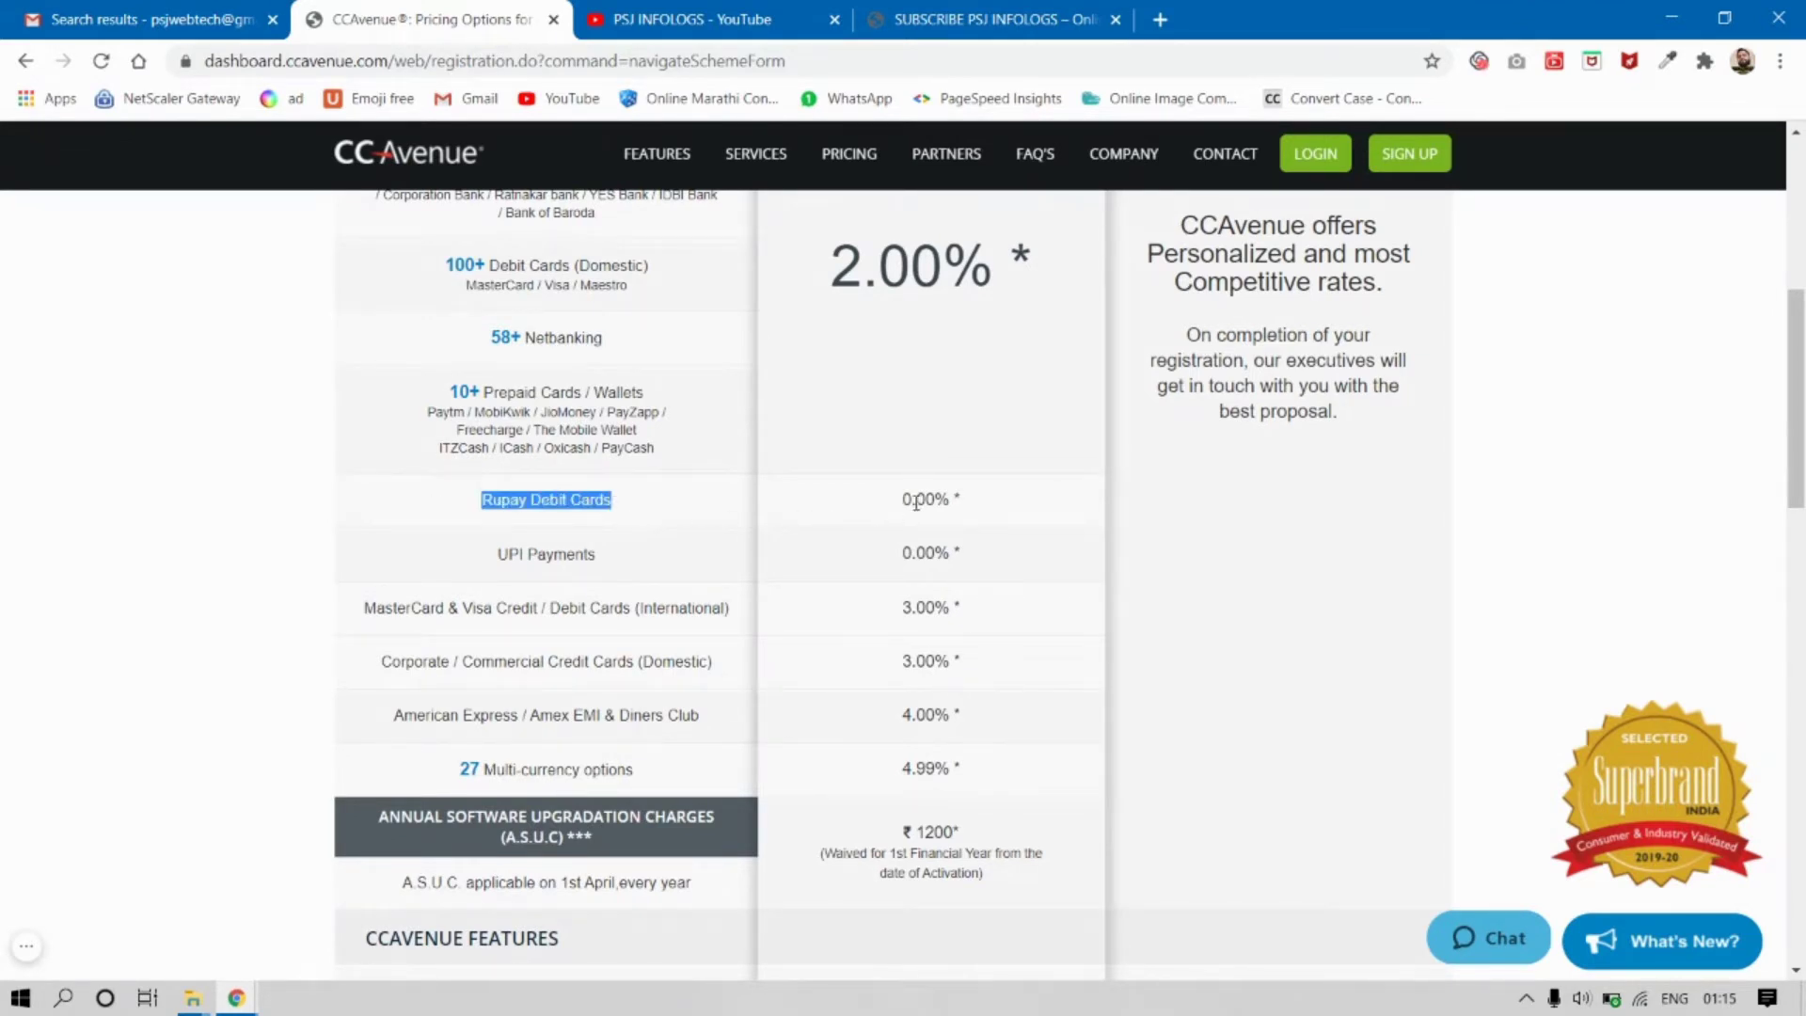
left_click_drag(964, 500, 863, 506)
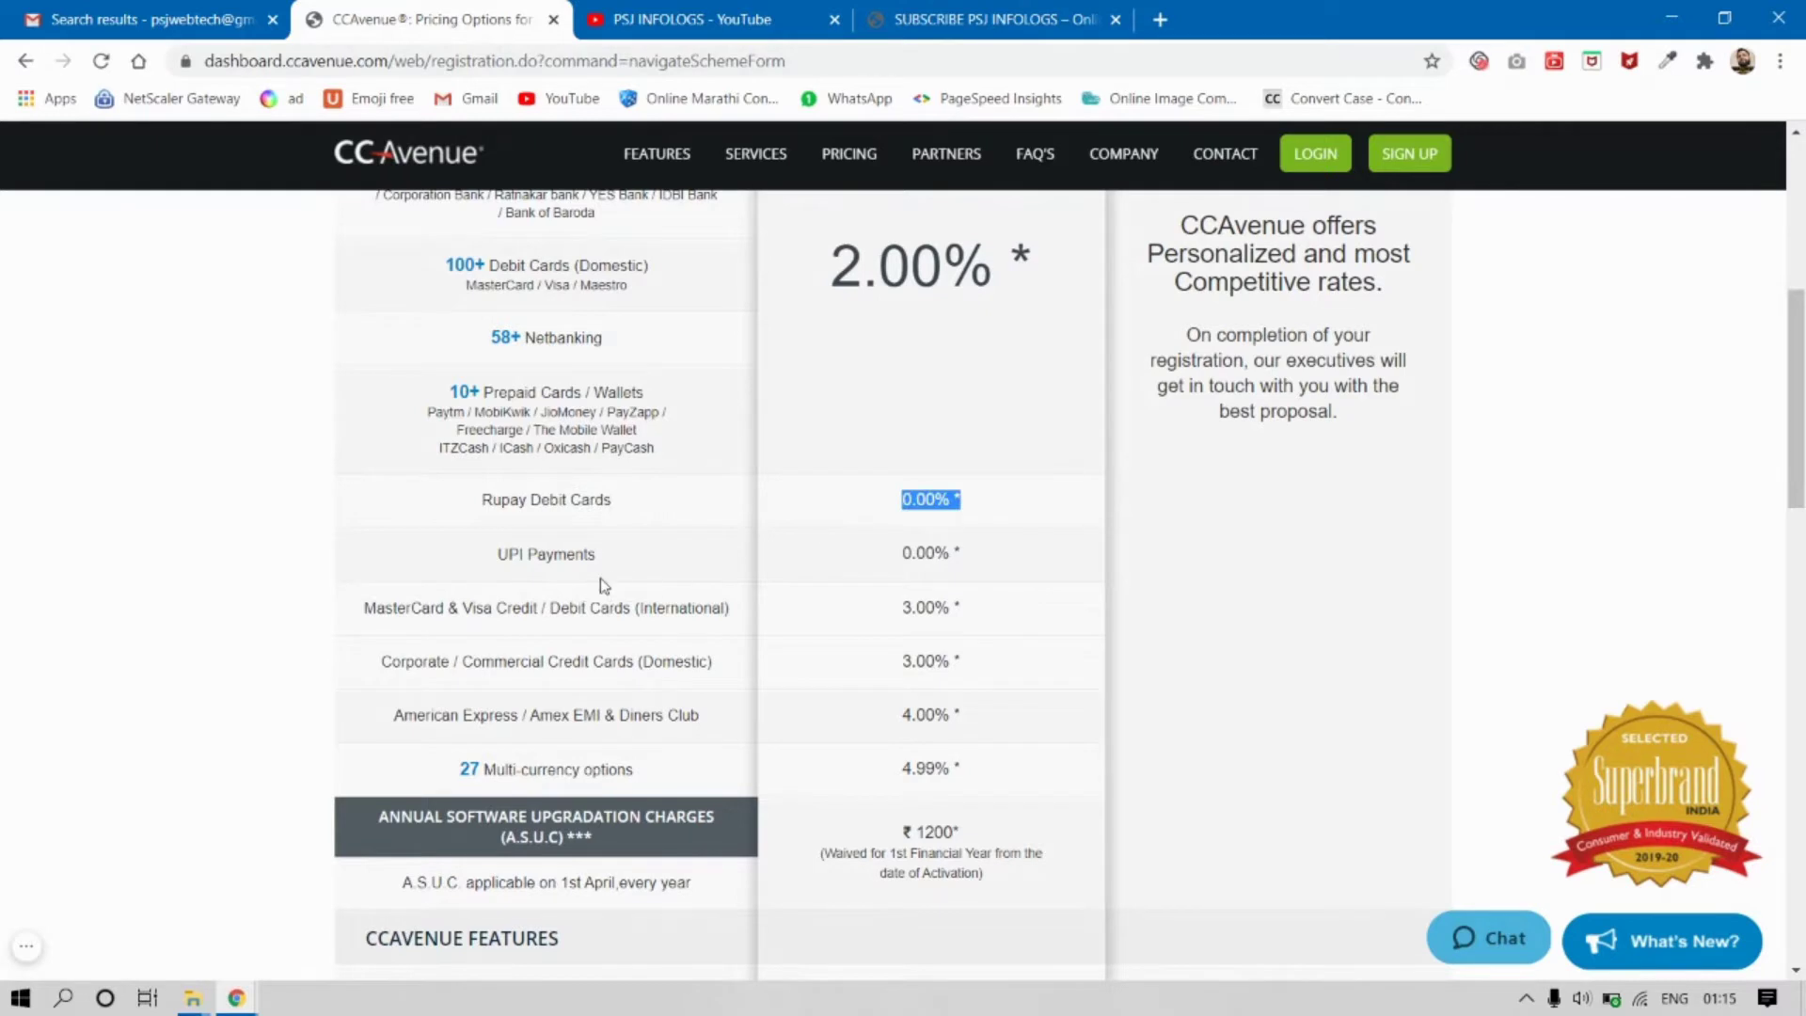
left_click_drag(484, 564, 628, 566)
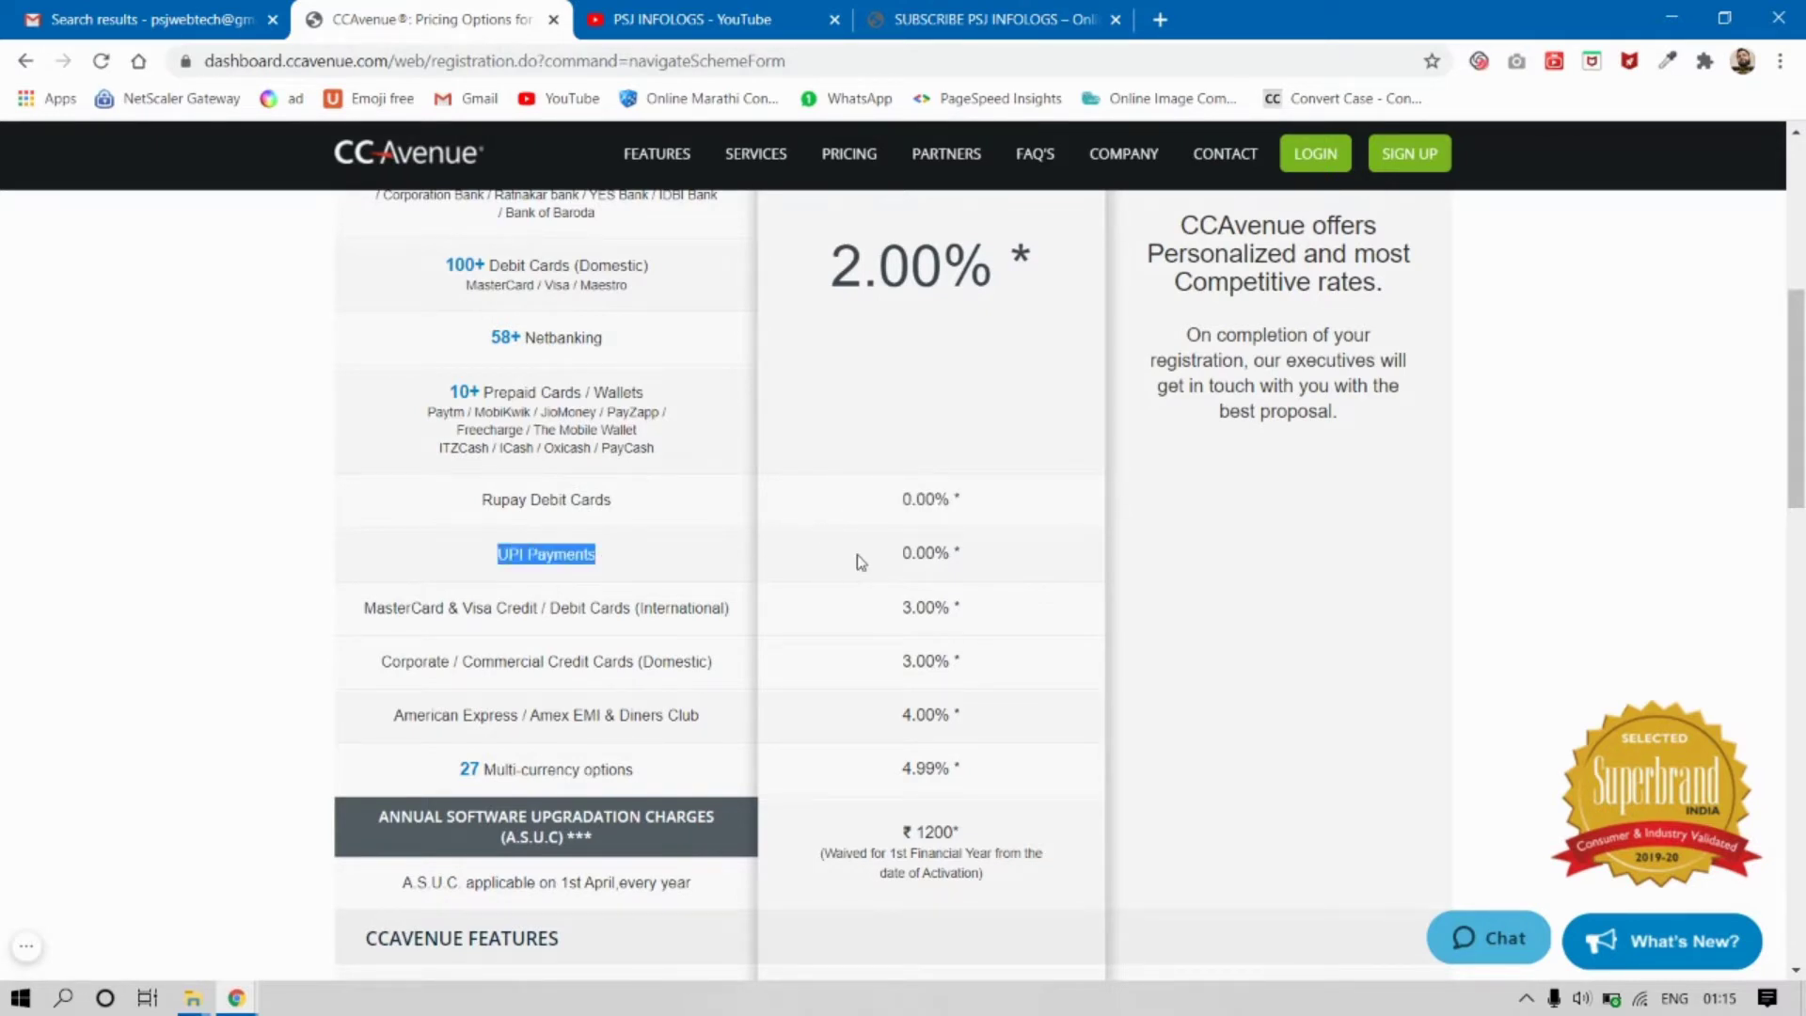
left_click_drag(854, 565, 967, 561)
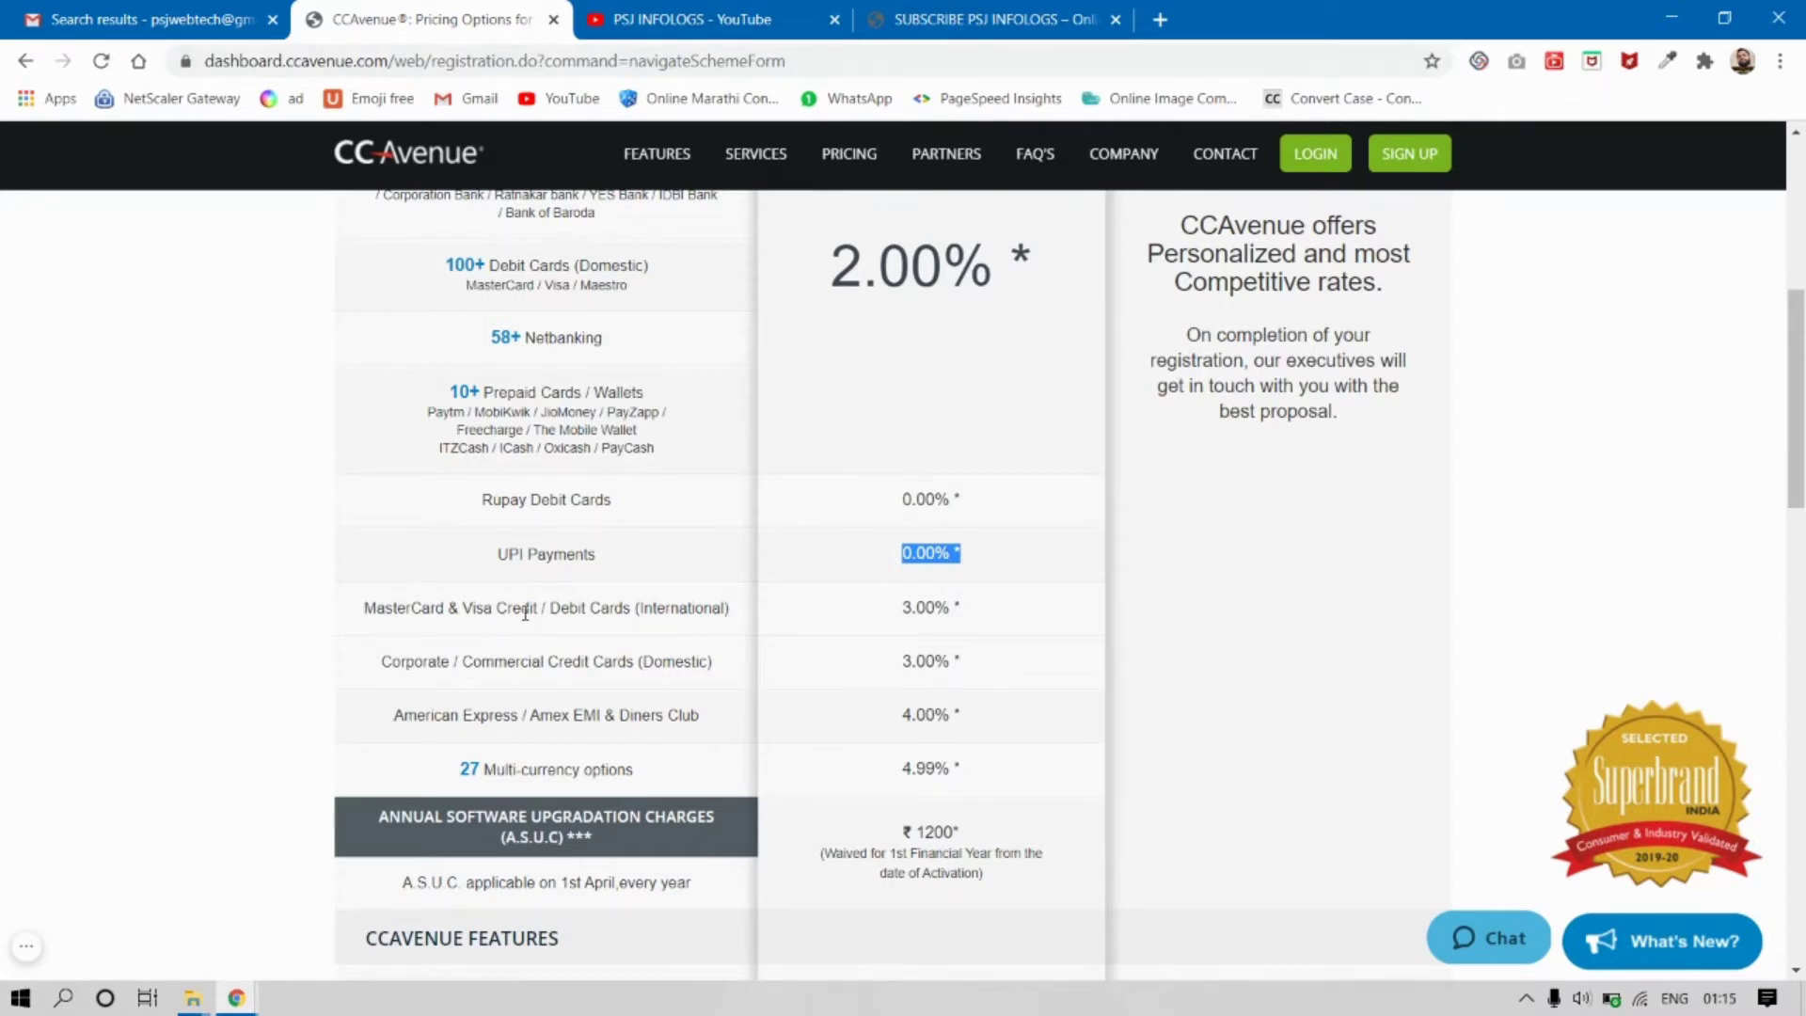
left_click_drag(733, 611, 362, 608)
left_click_drag(886, 621, 975, 620)
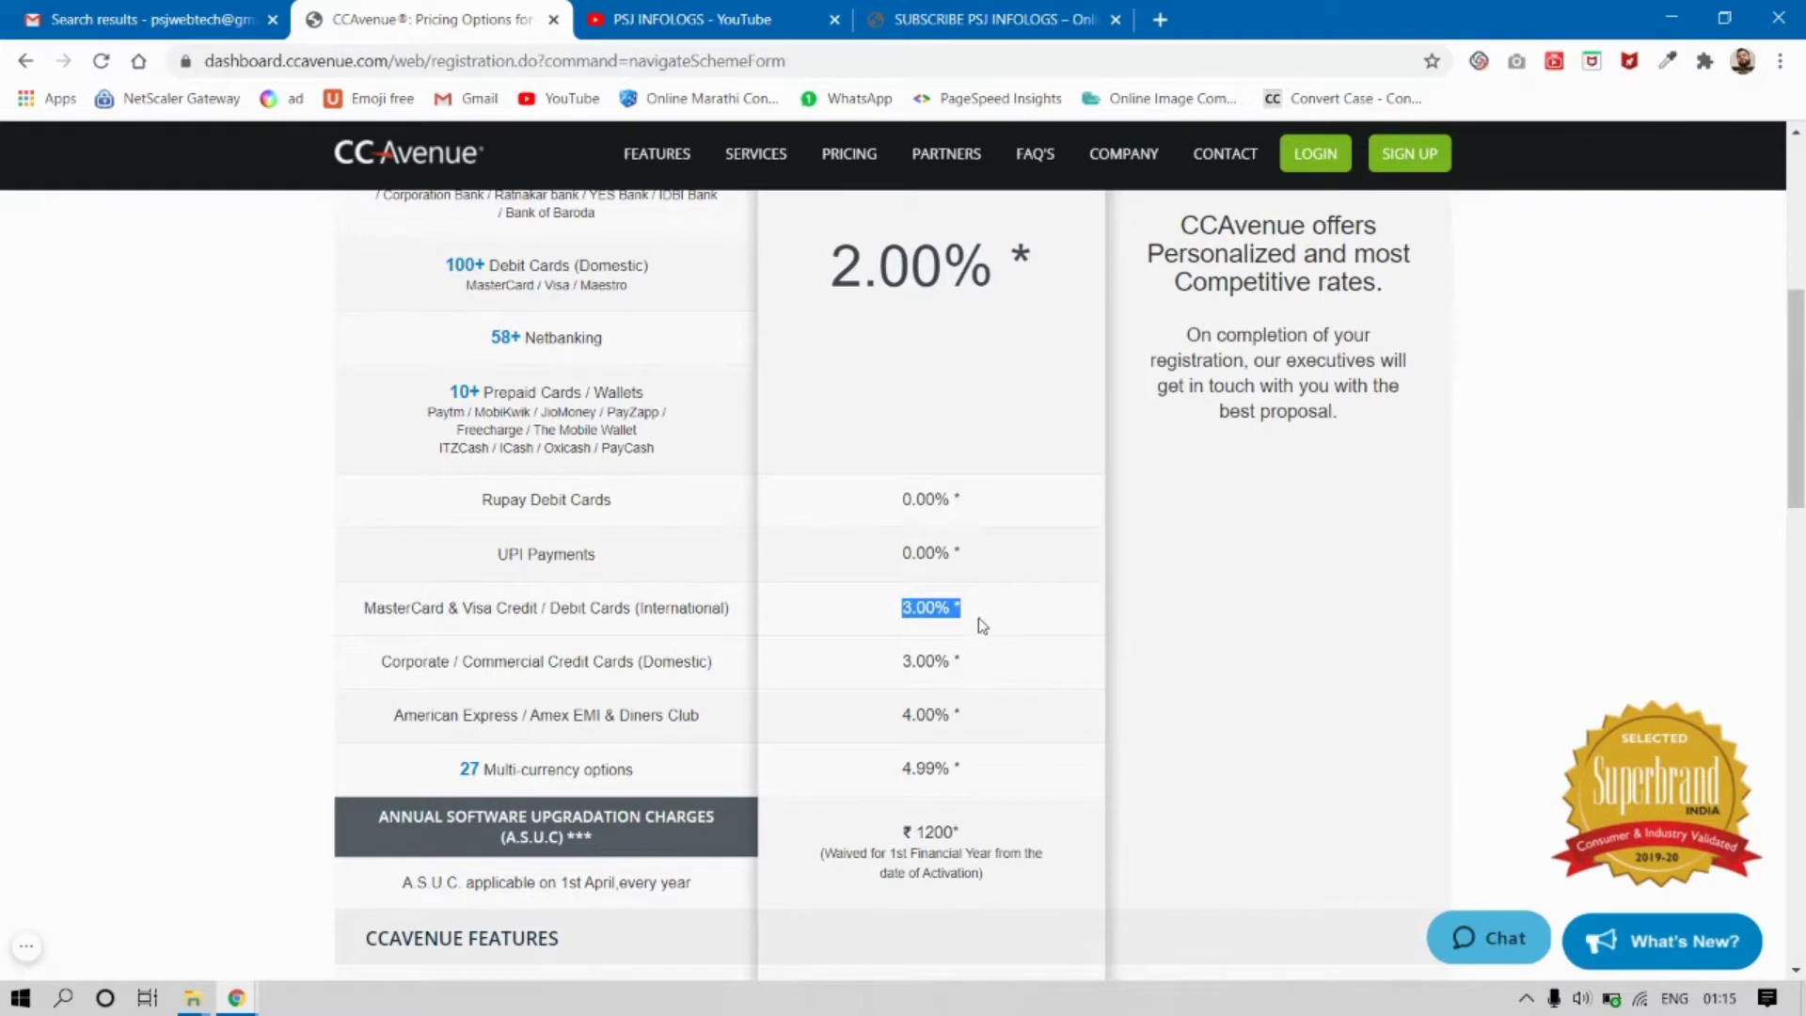
scroll(978, 618, "up", 1)
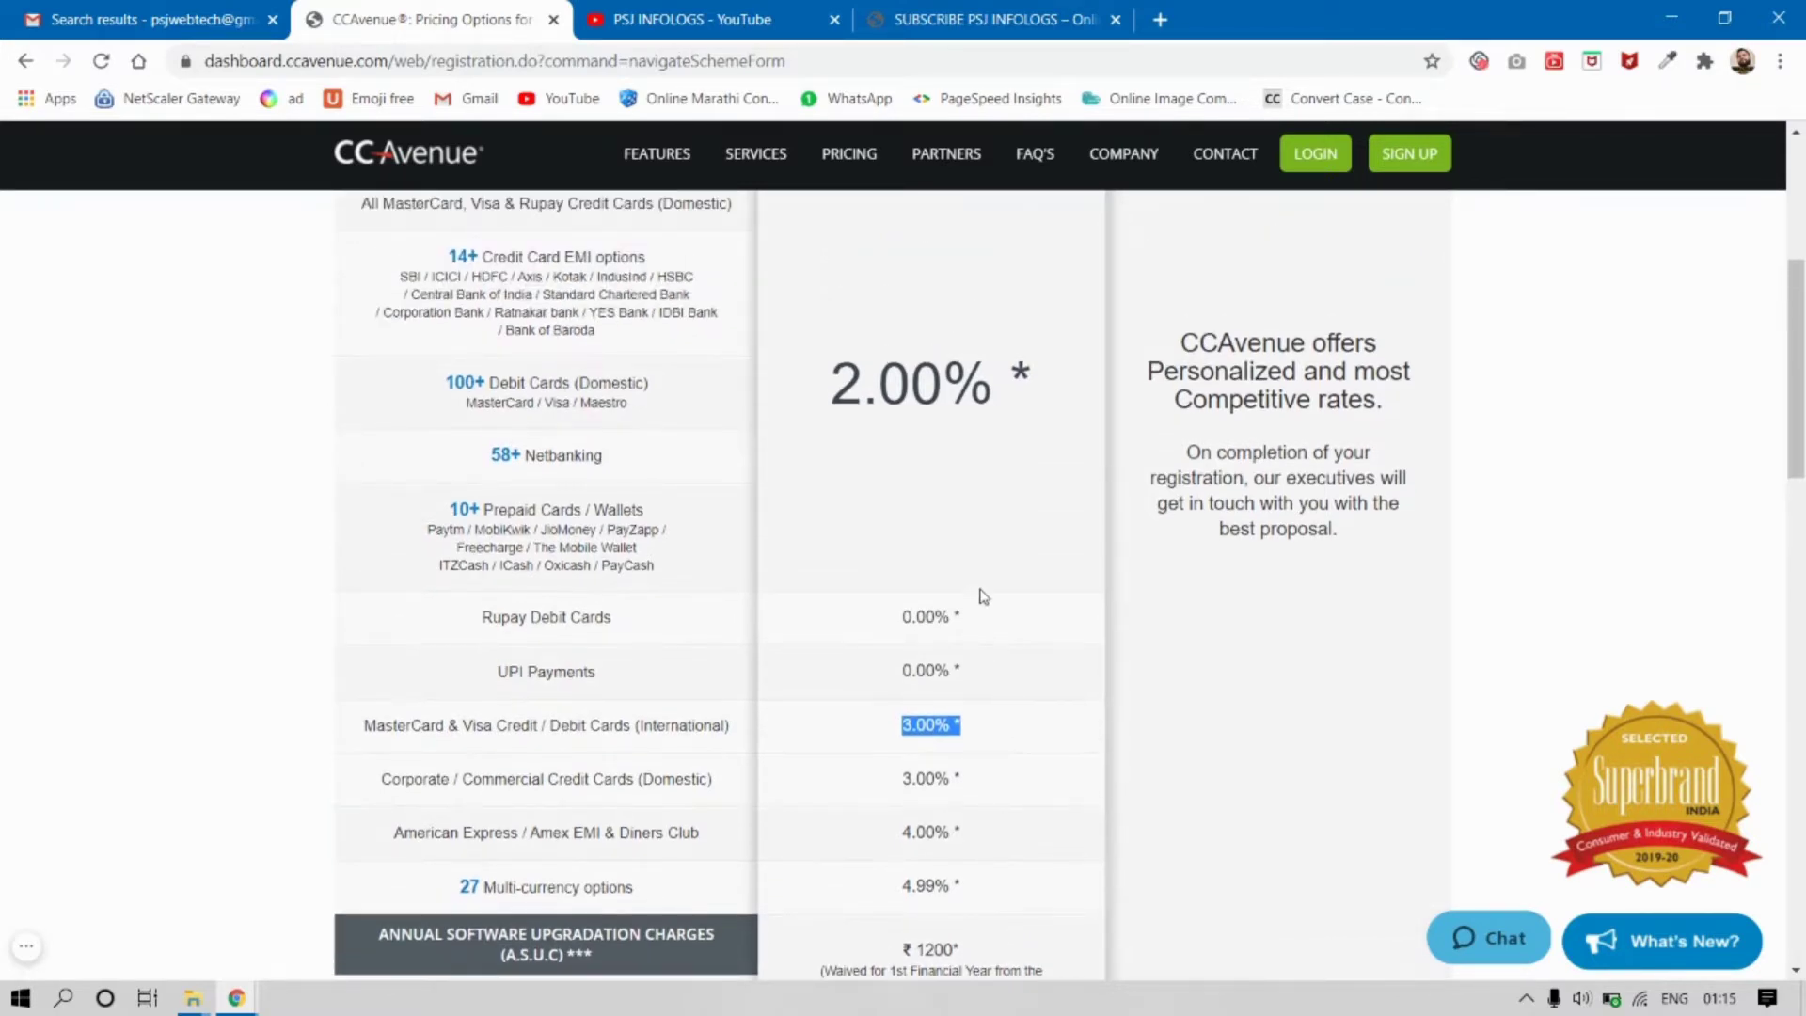
left_click(666, 402)
left_click_drag(1023, 395, 834, 411)
scroll(910, 443, "up", 1)
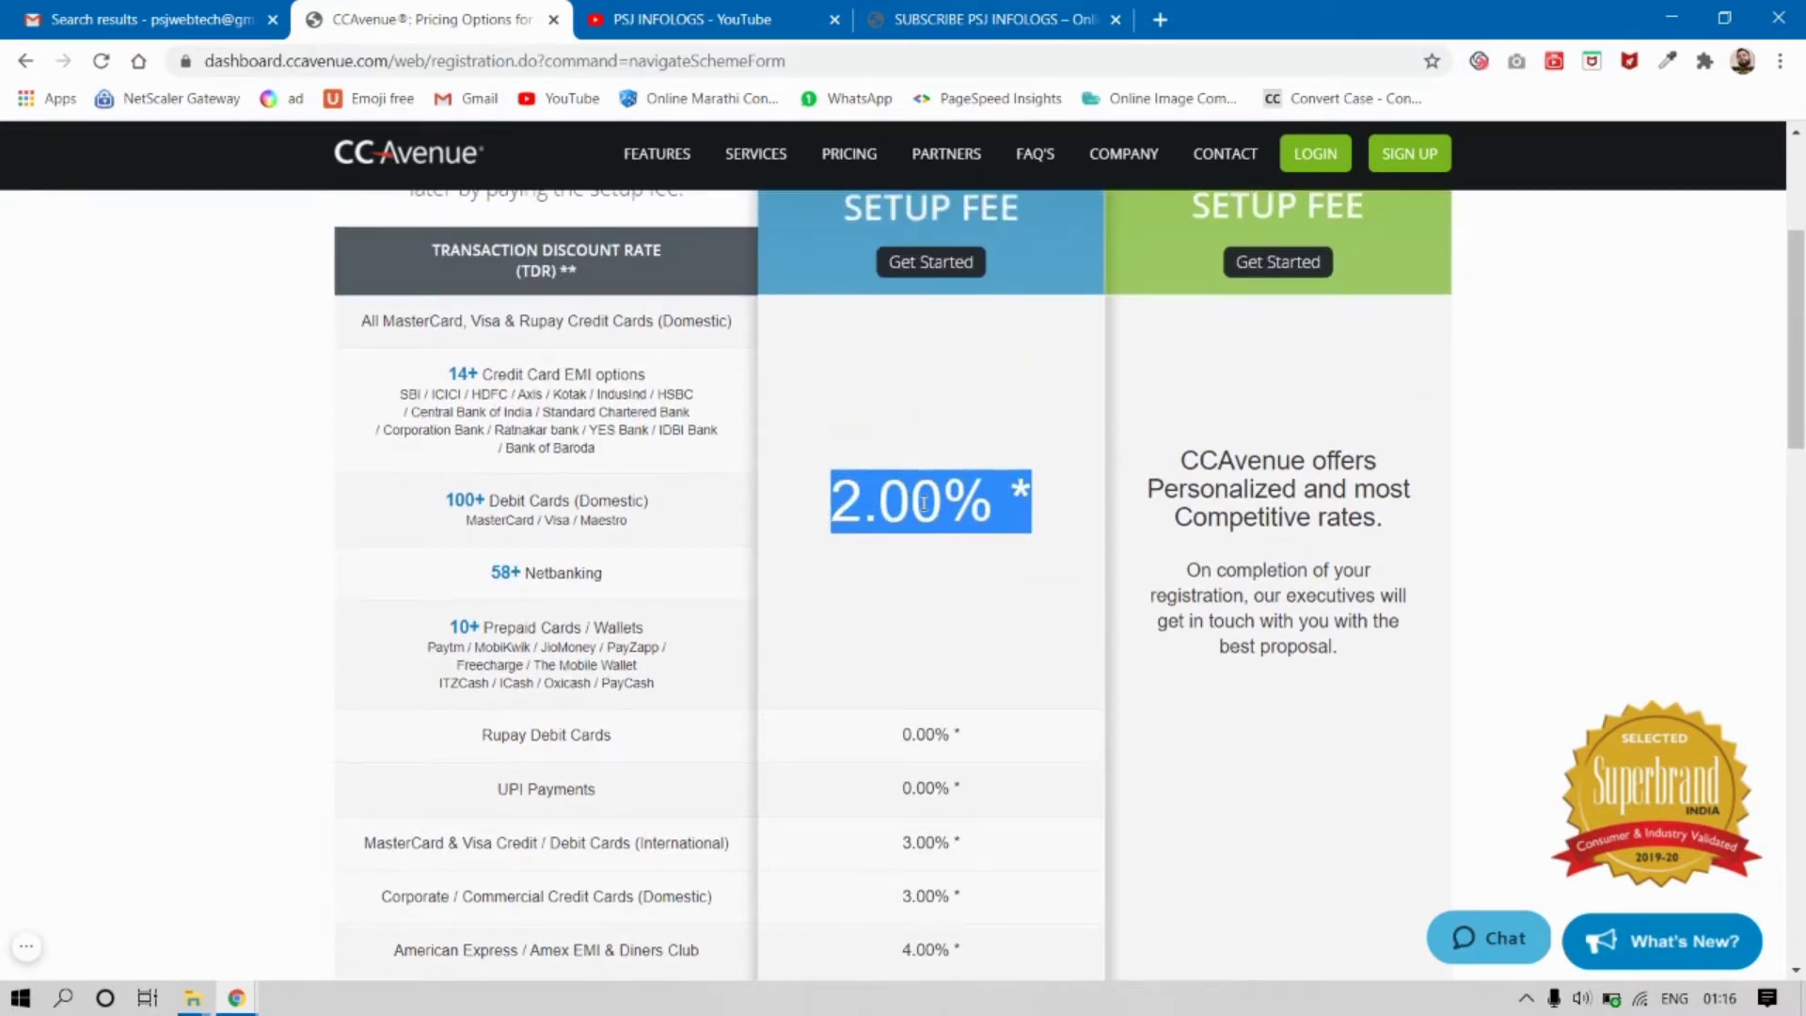
scroll(923, 503, "up", 3)
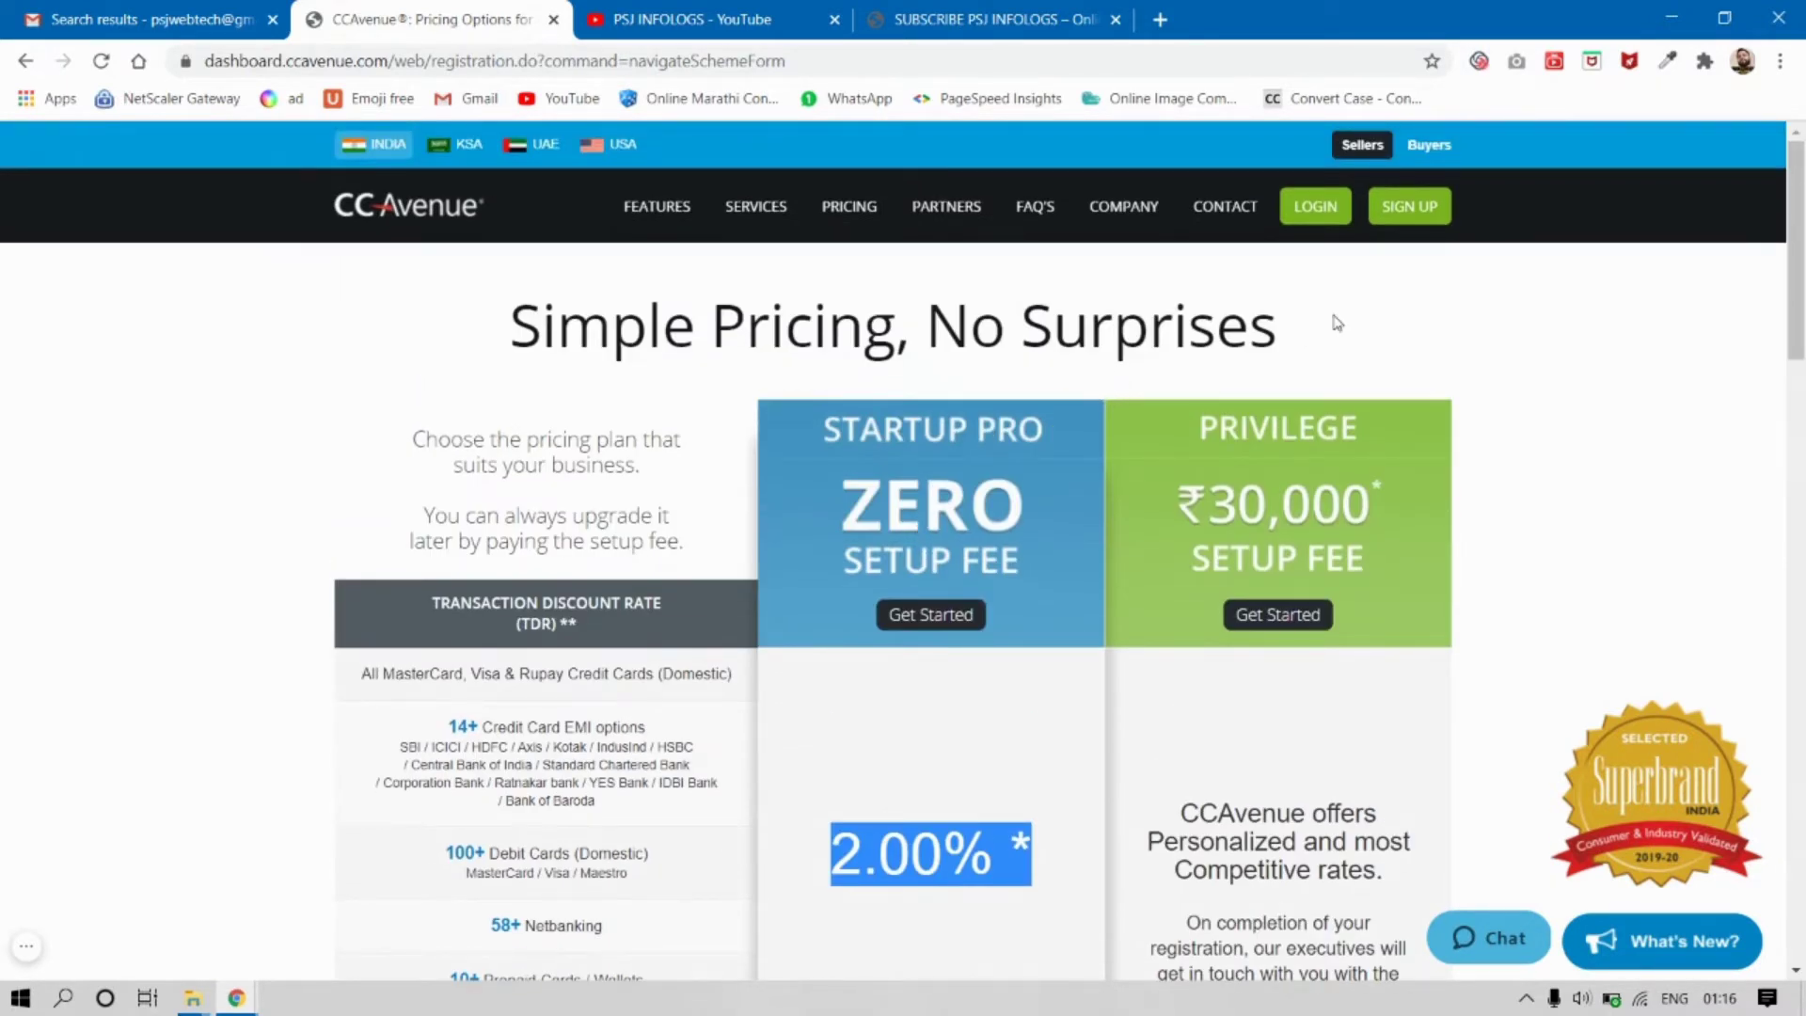
Begin the merchant sign-up with the zero-setup-fee Startup Pro plan
left_click(1398, 223)
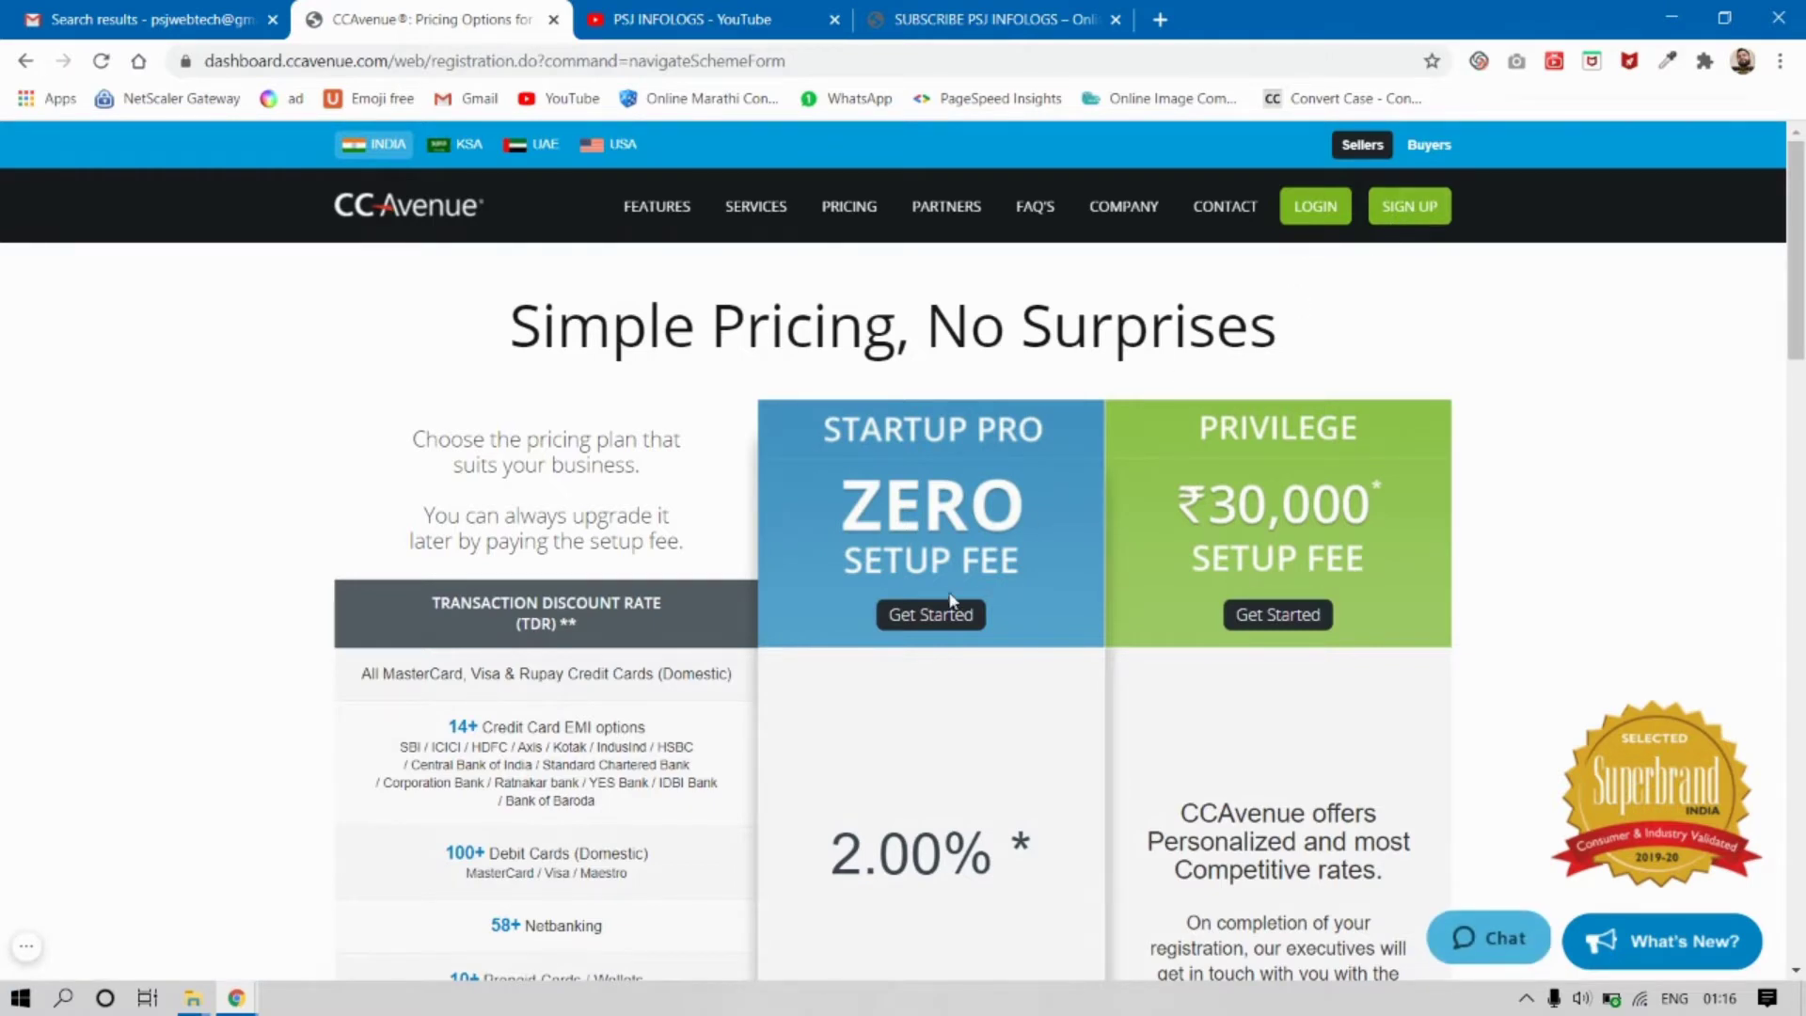
left_click(935, 617)
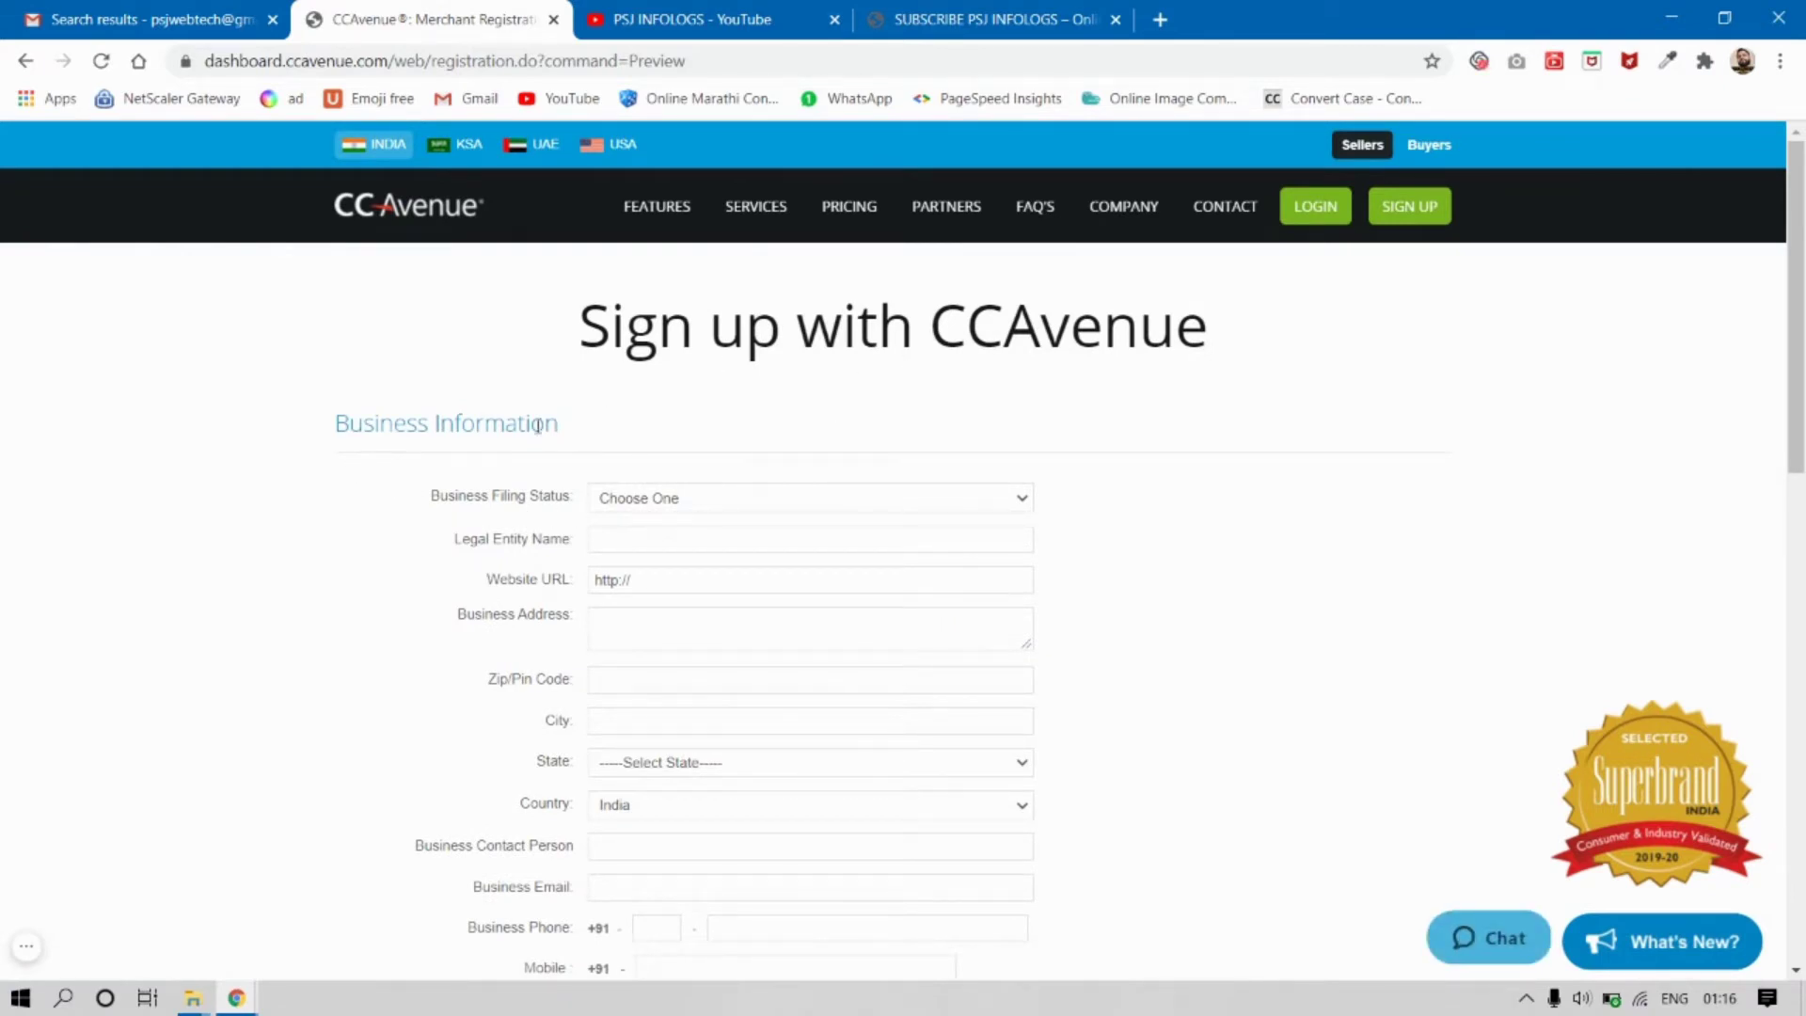
left_click_drag(605, 433, 307, 435)
scroll(331, 477, "down", 1)
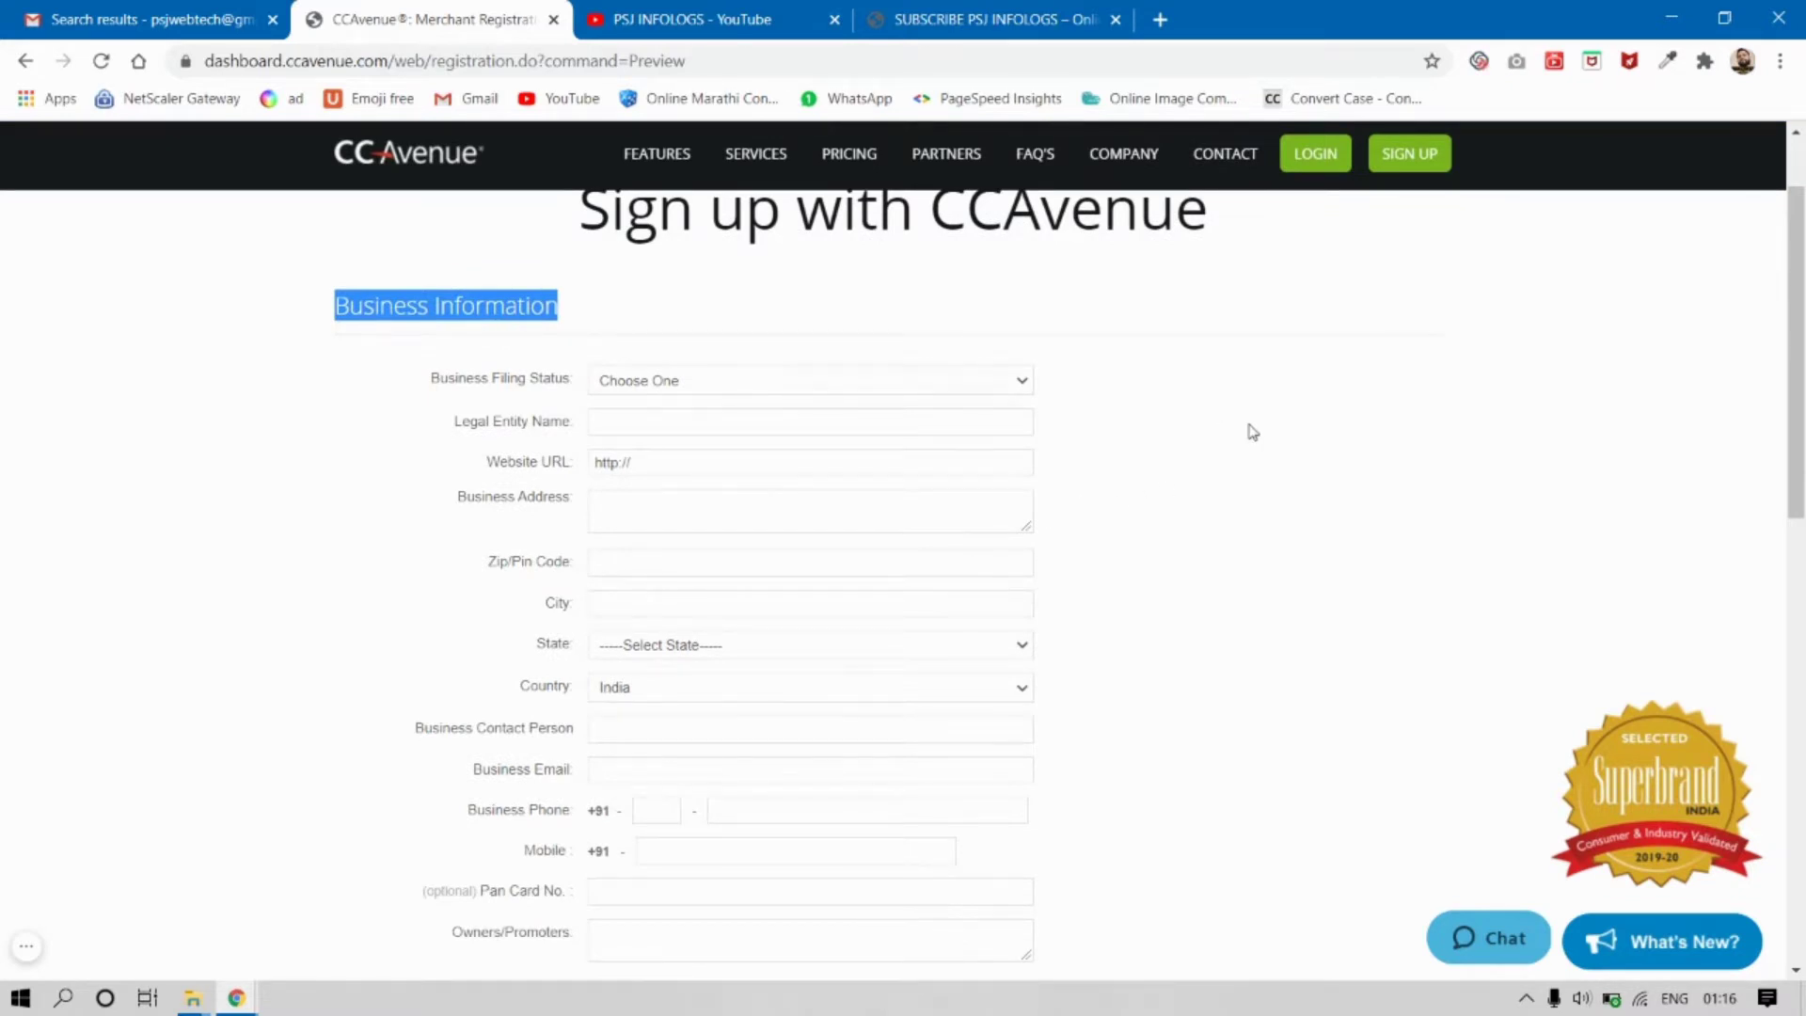
key("ctrl+plus")
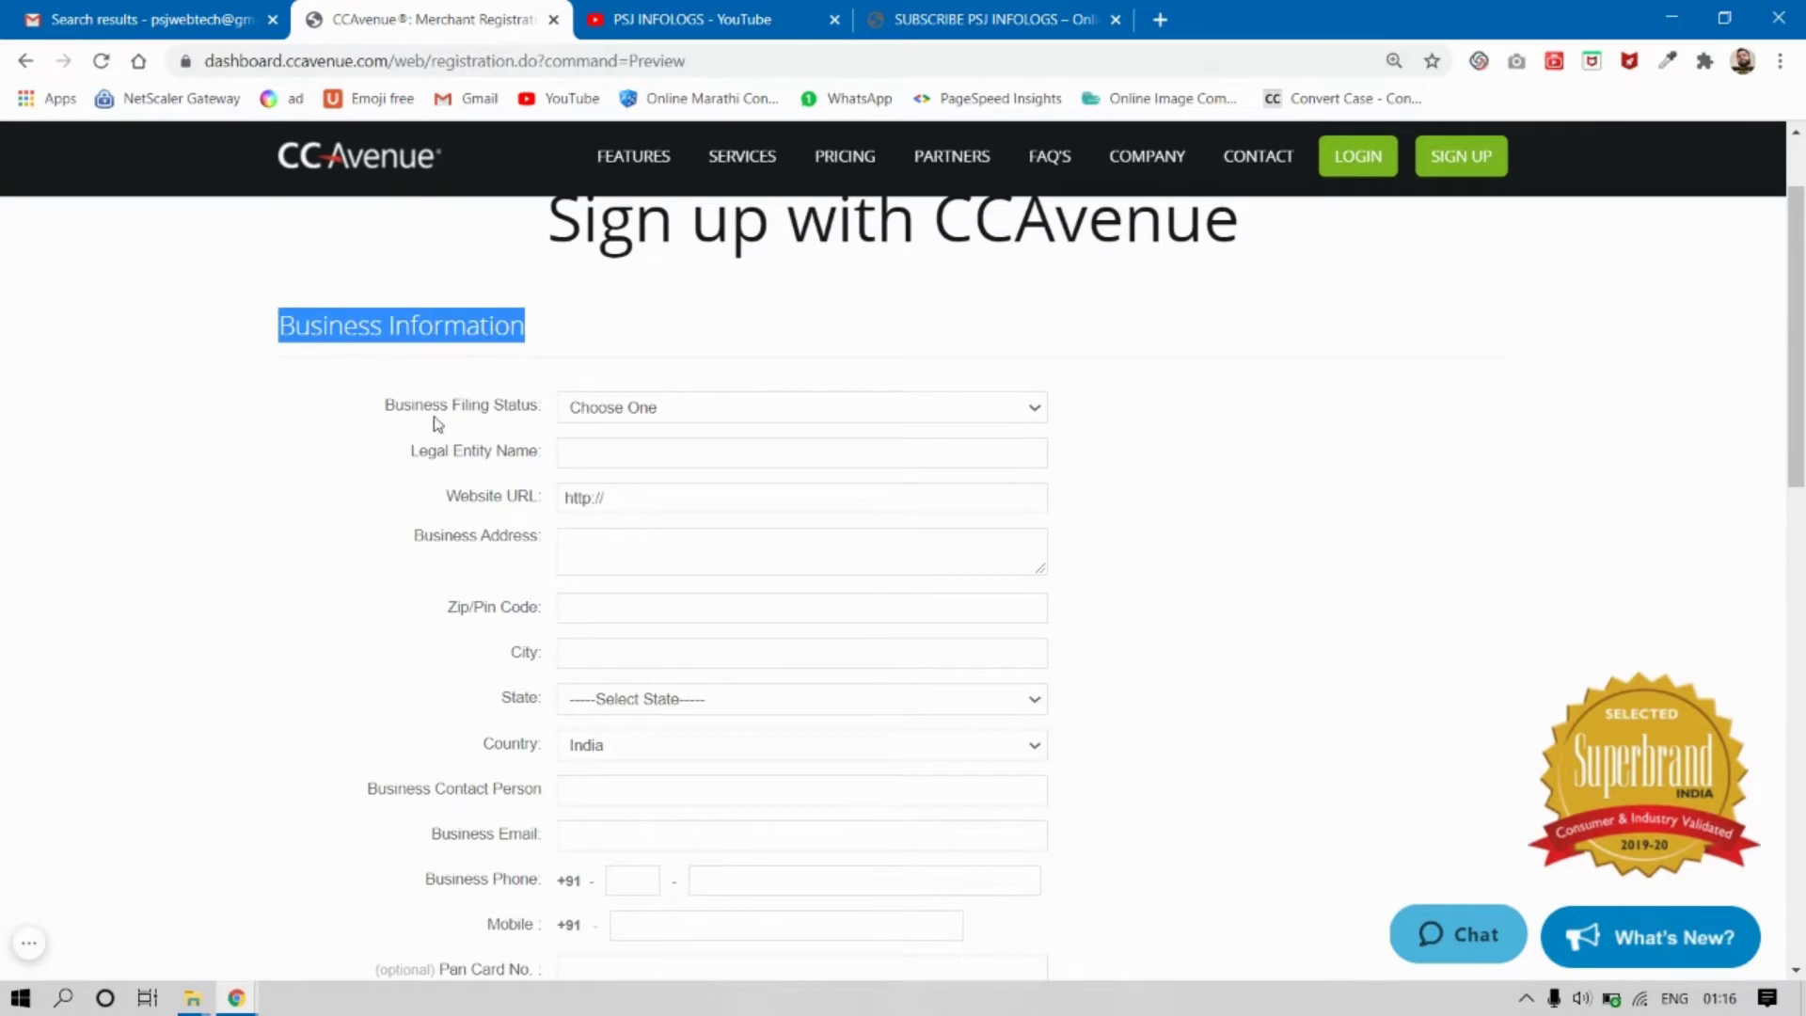
left_click_drag(374, 413, 571, 413)
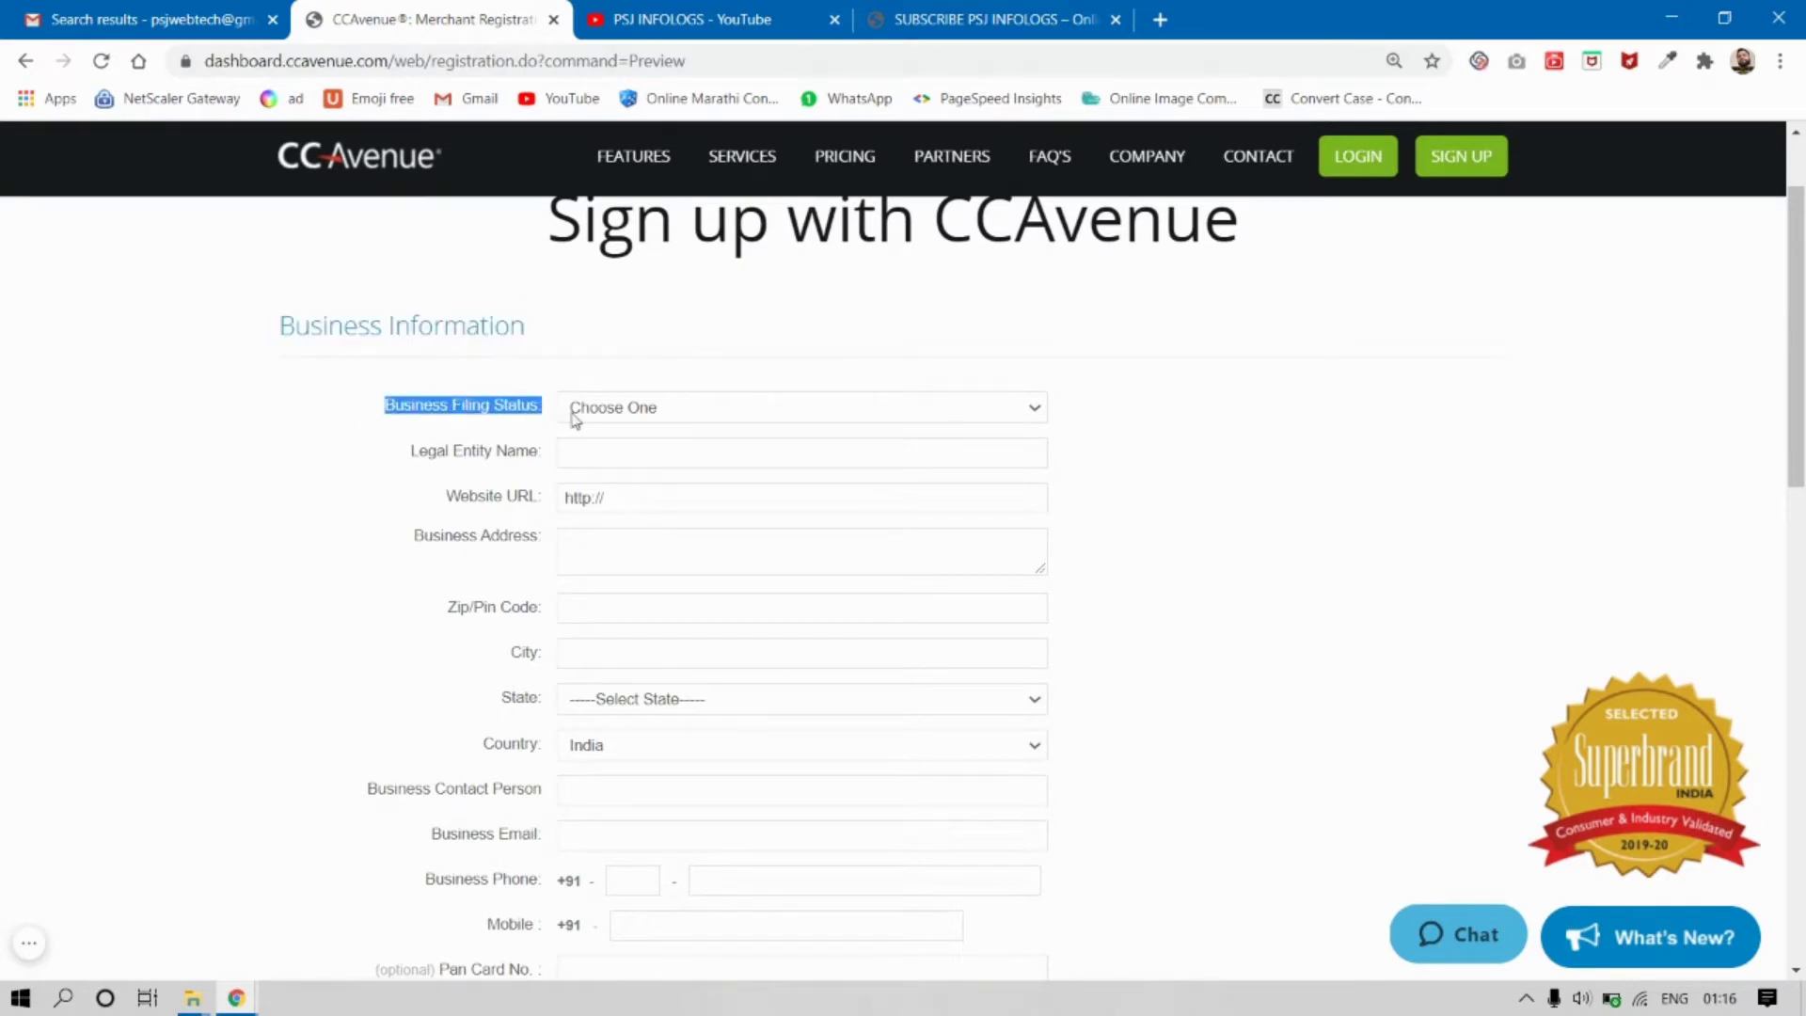
left_click(721, 406)
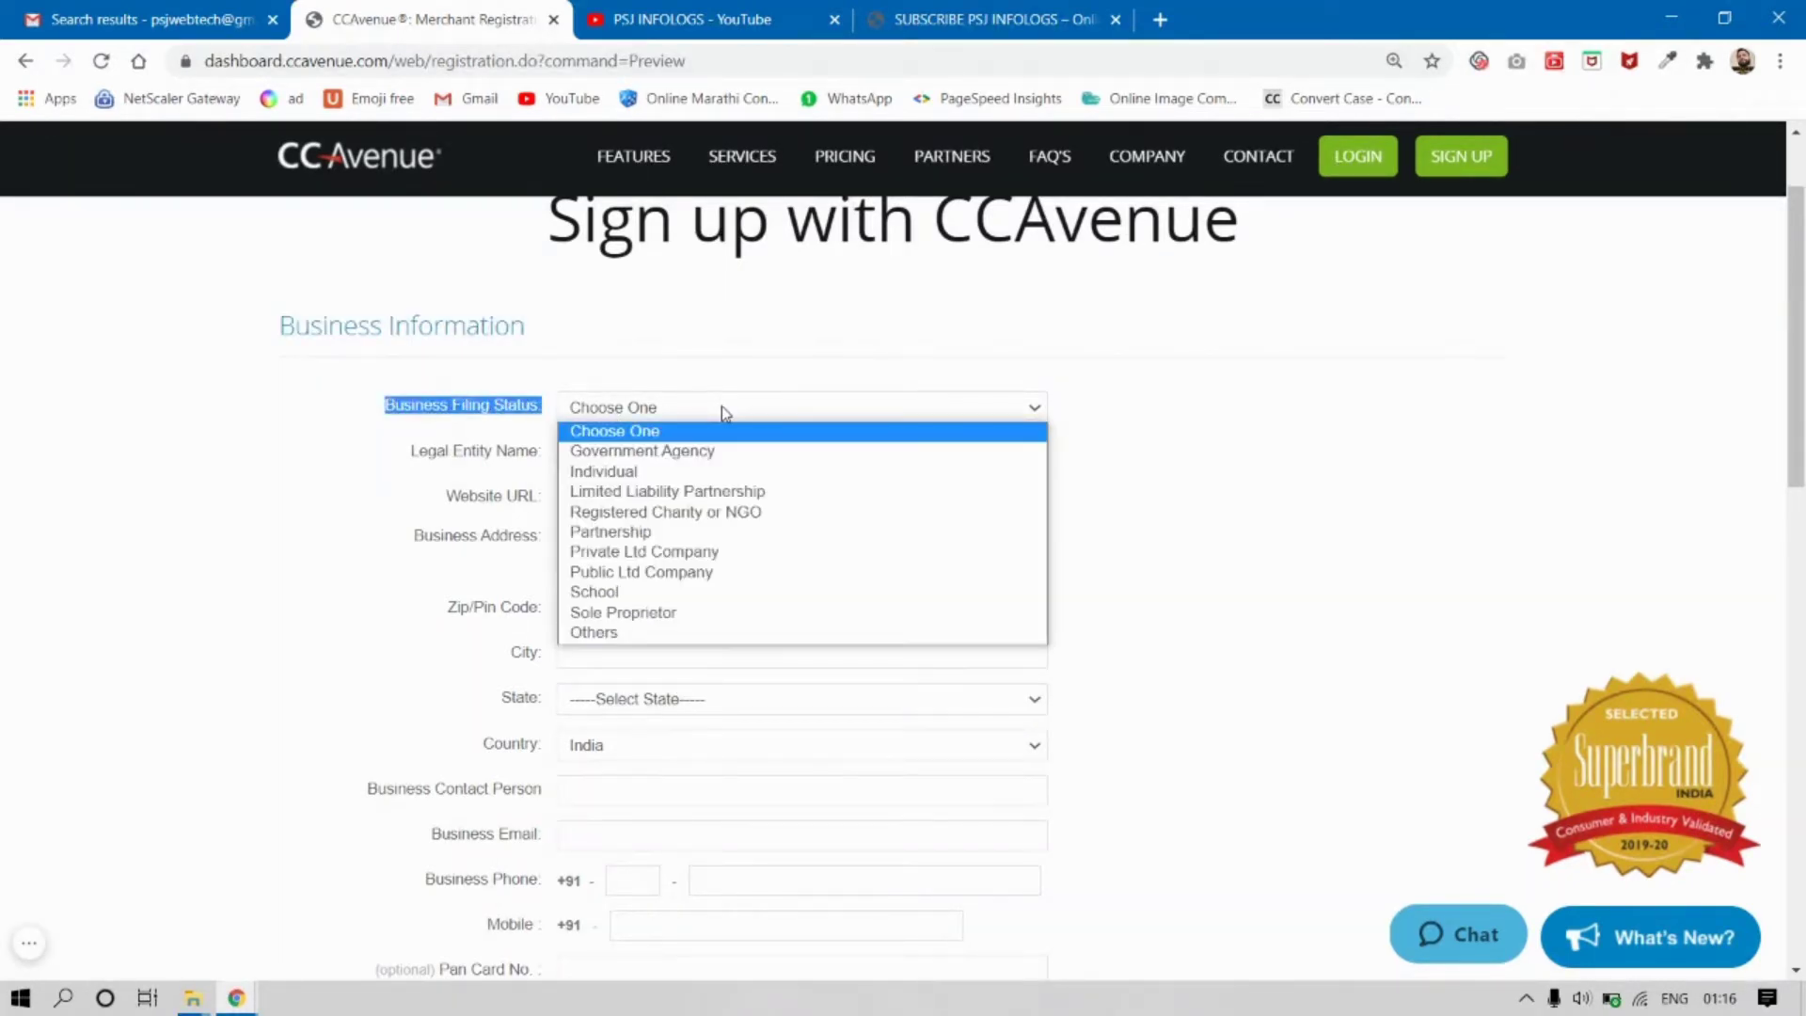
left_click(665, 478)
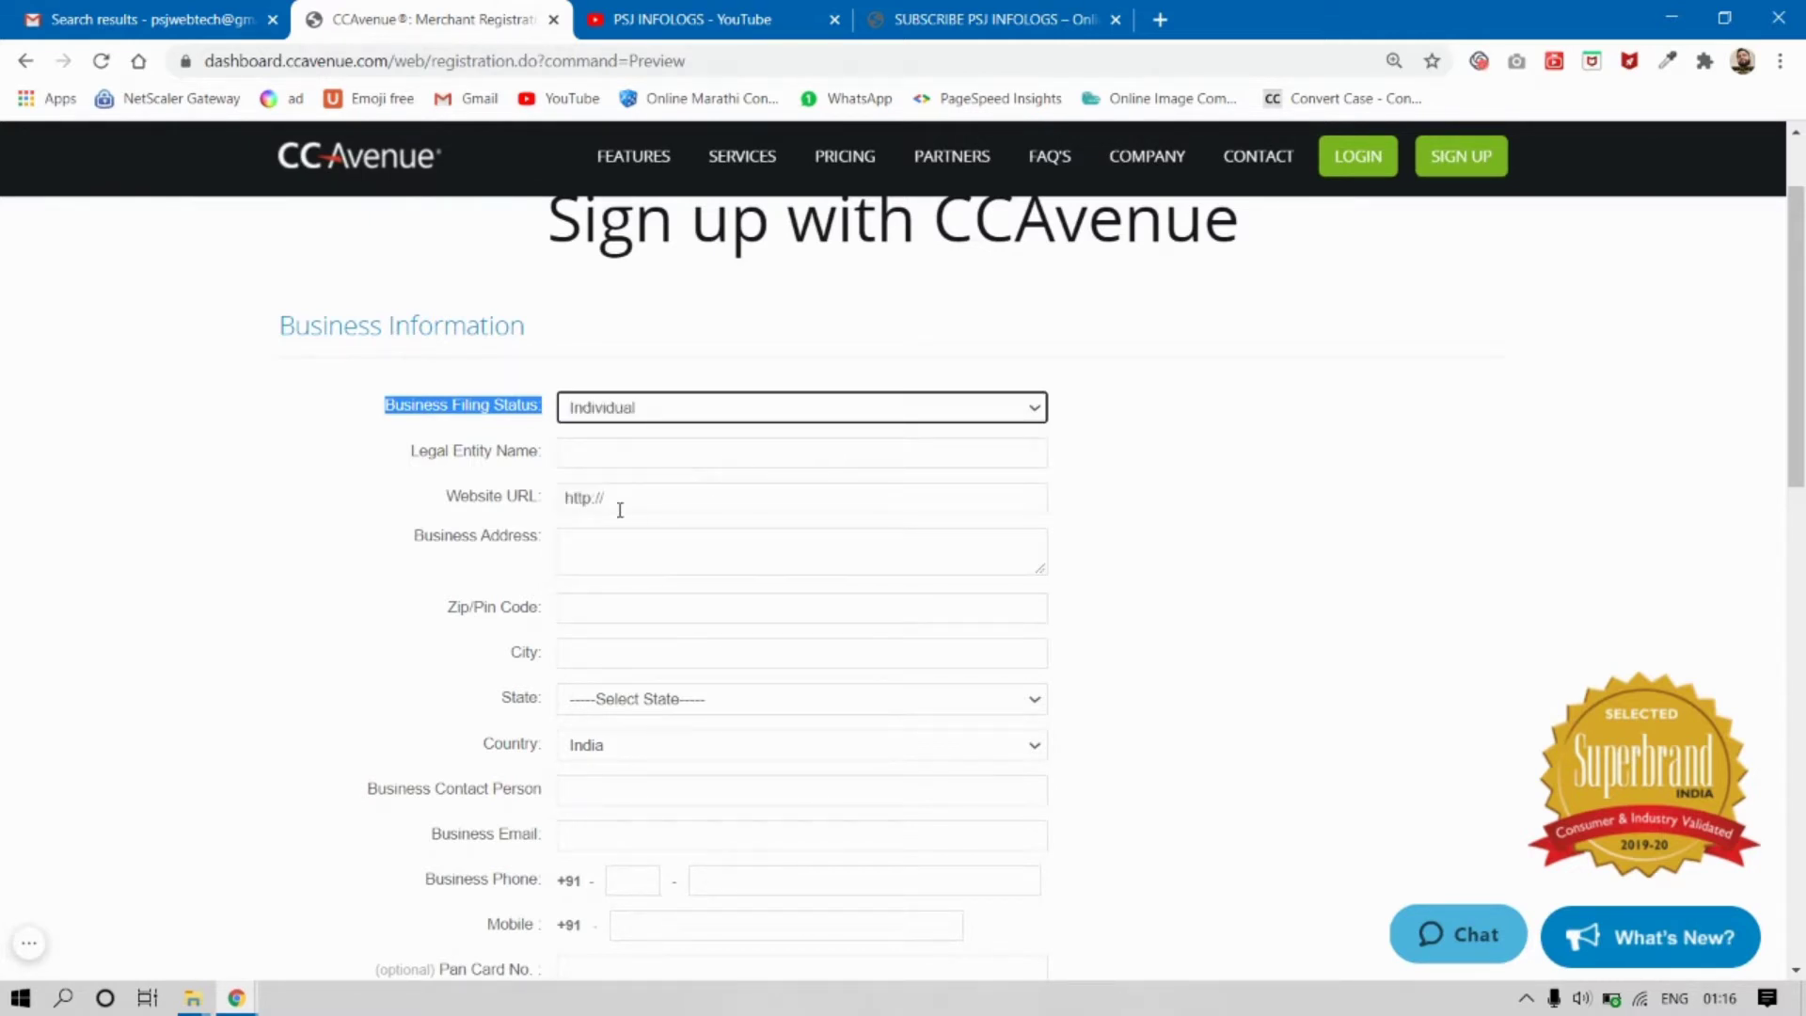
left_click(498, 495)
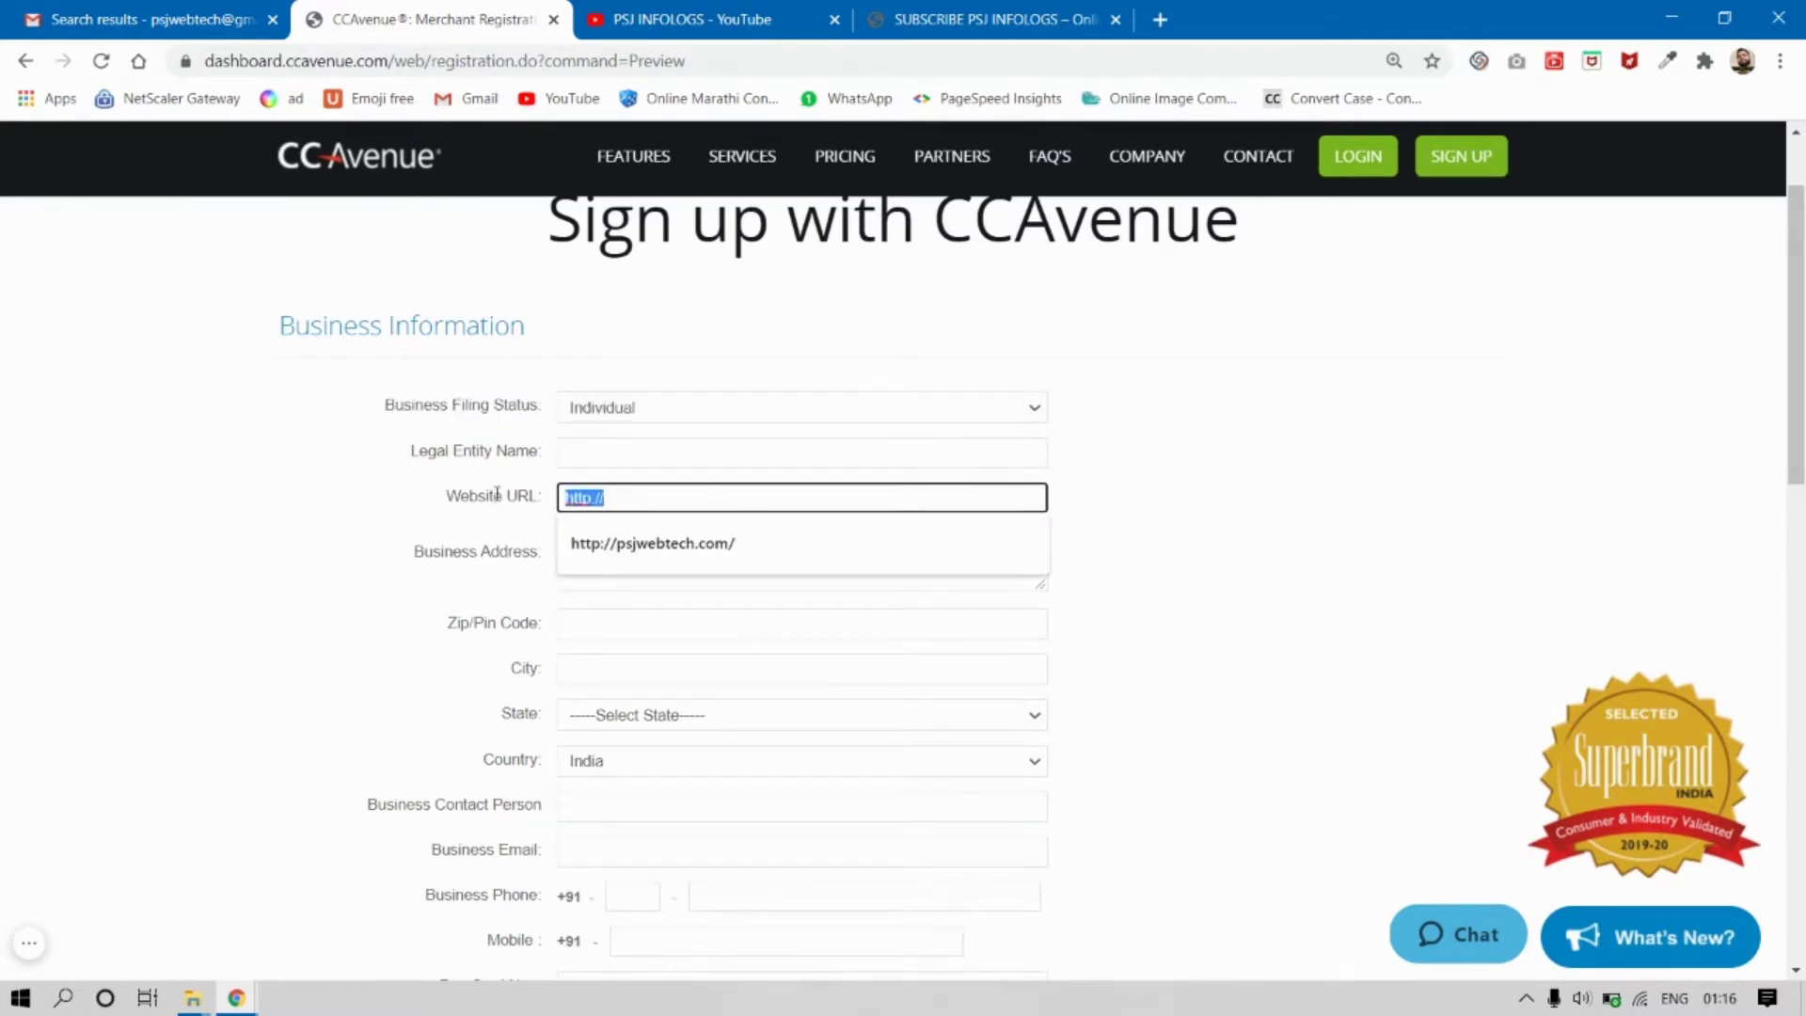
left_click(655, 545)
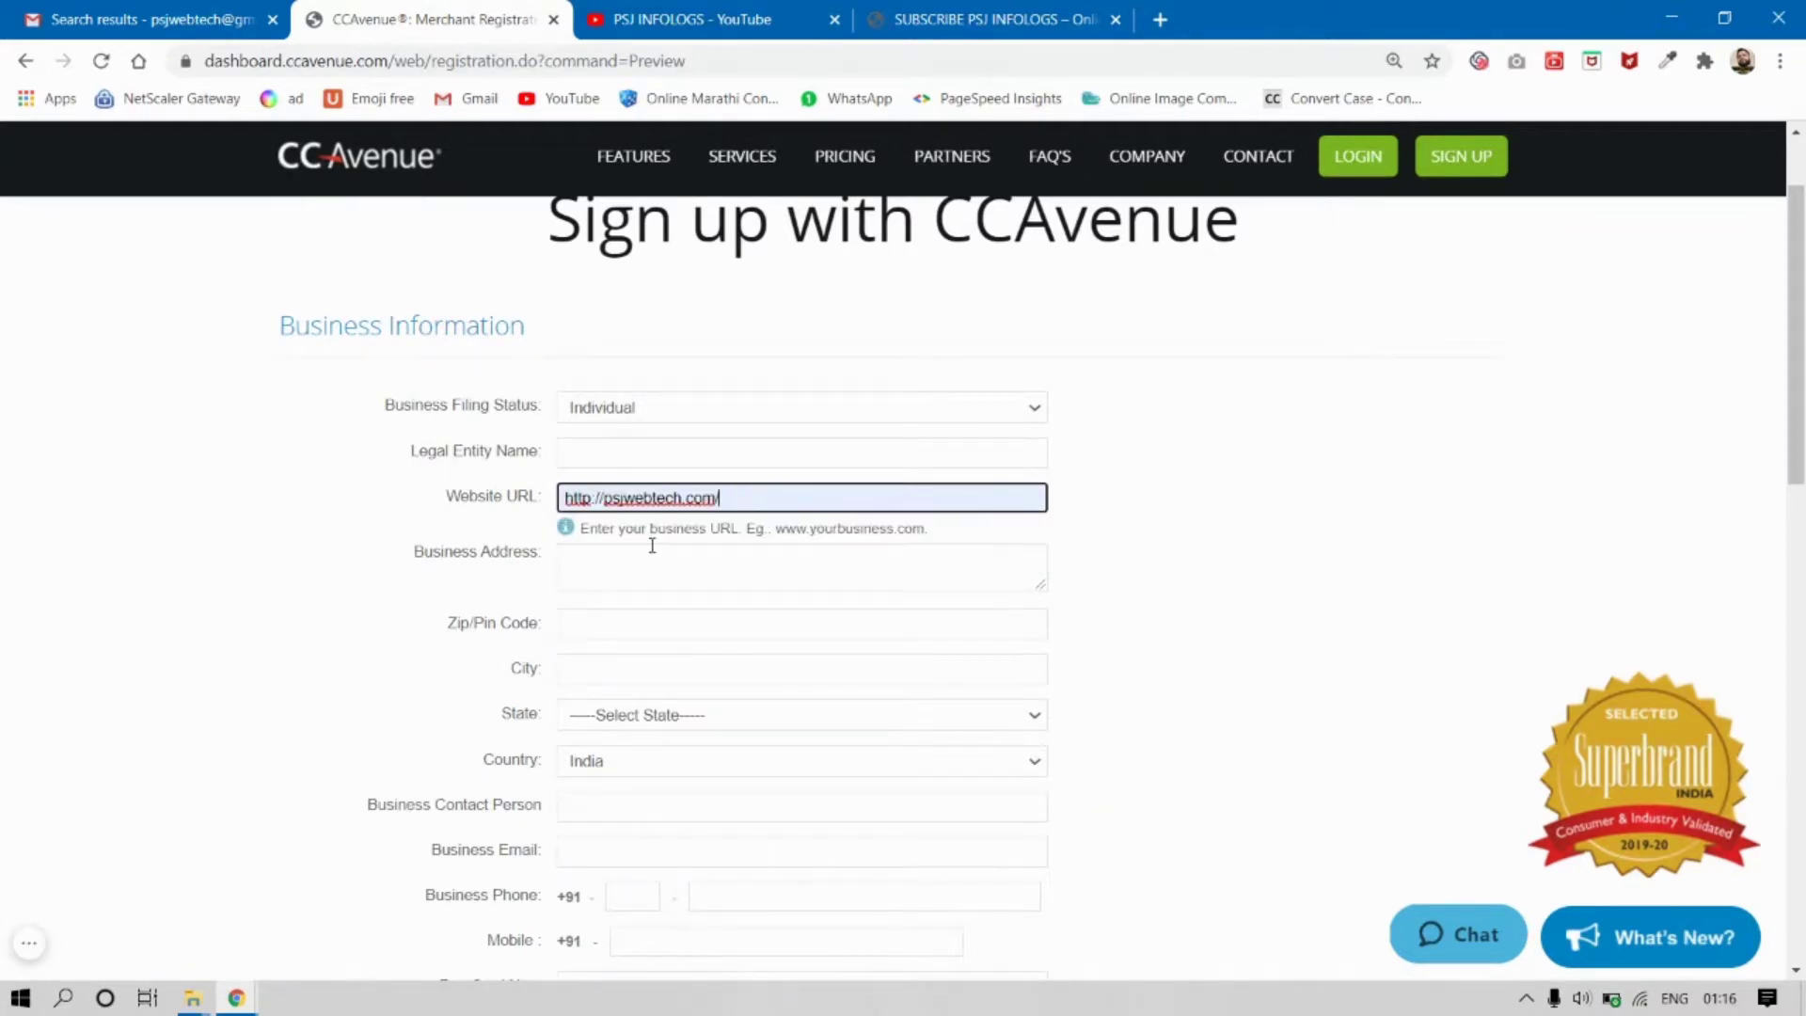
Check the online store's full web address on its home page, then return to the registration form
left_click(955, 11)
left_click(667, 66)
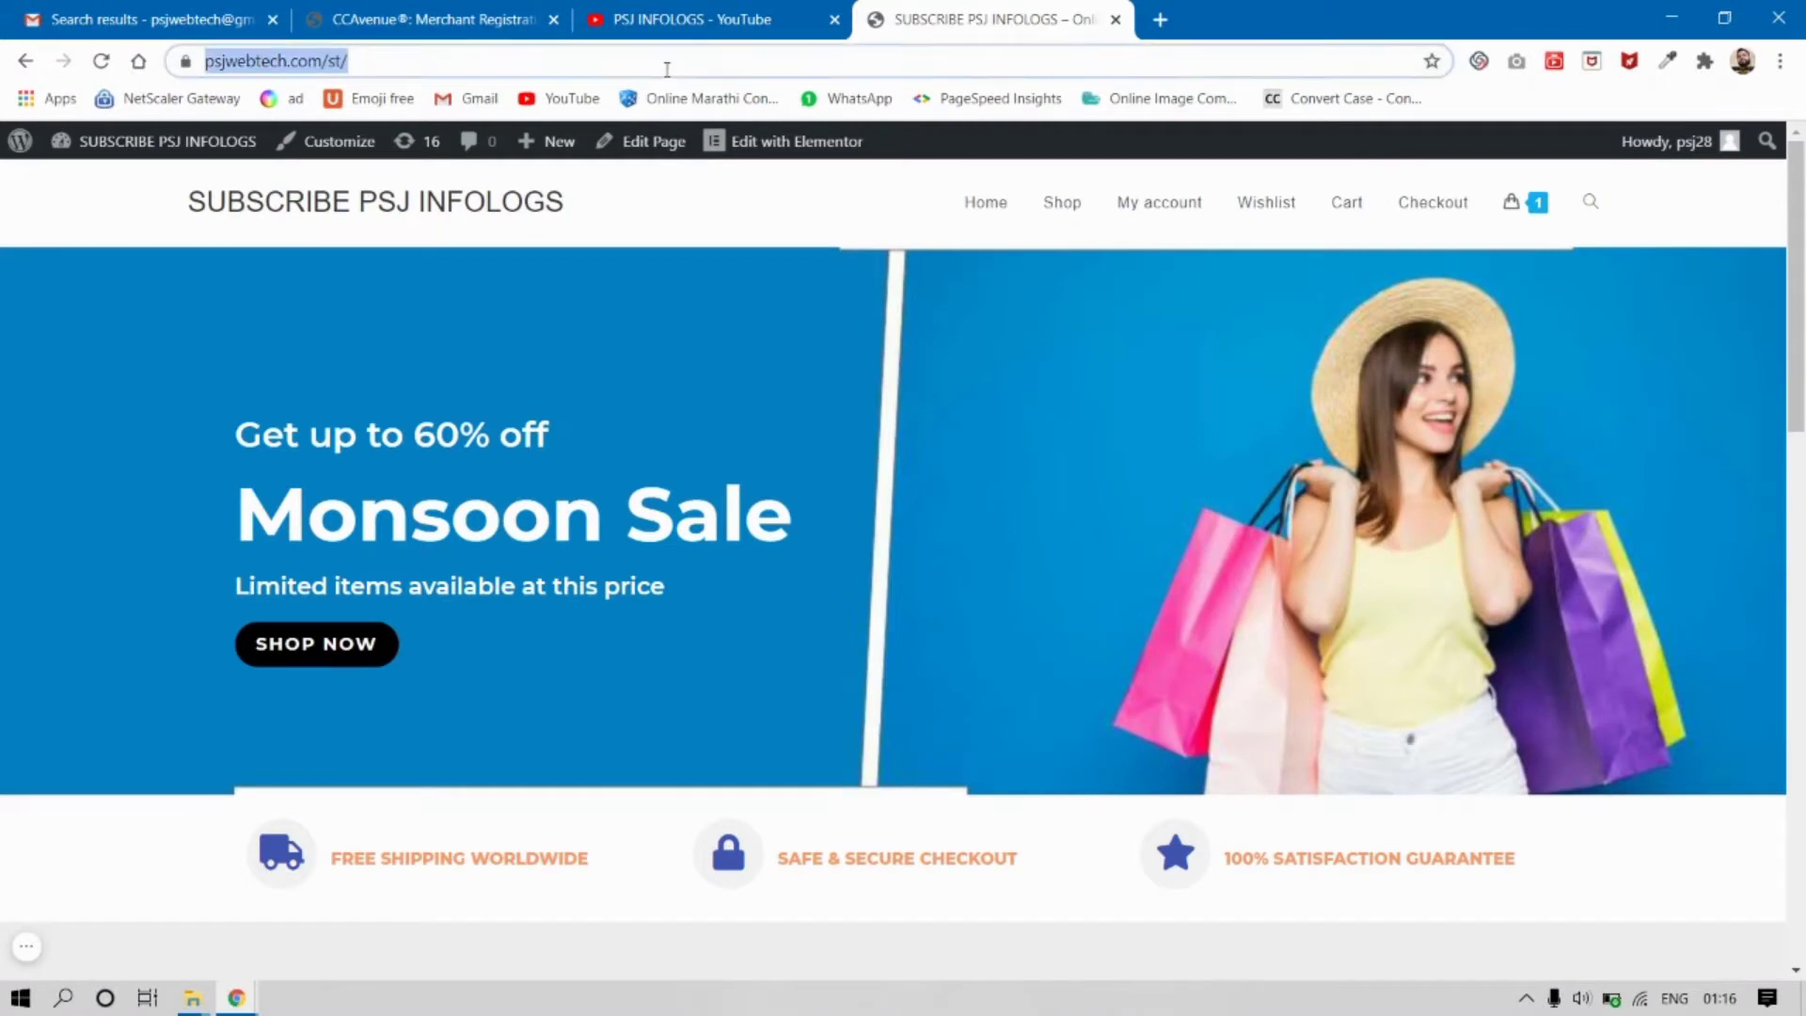
left_click_drag(667, 66, 194, 75)
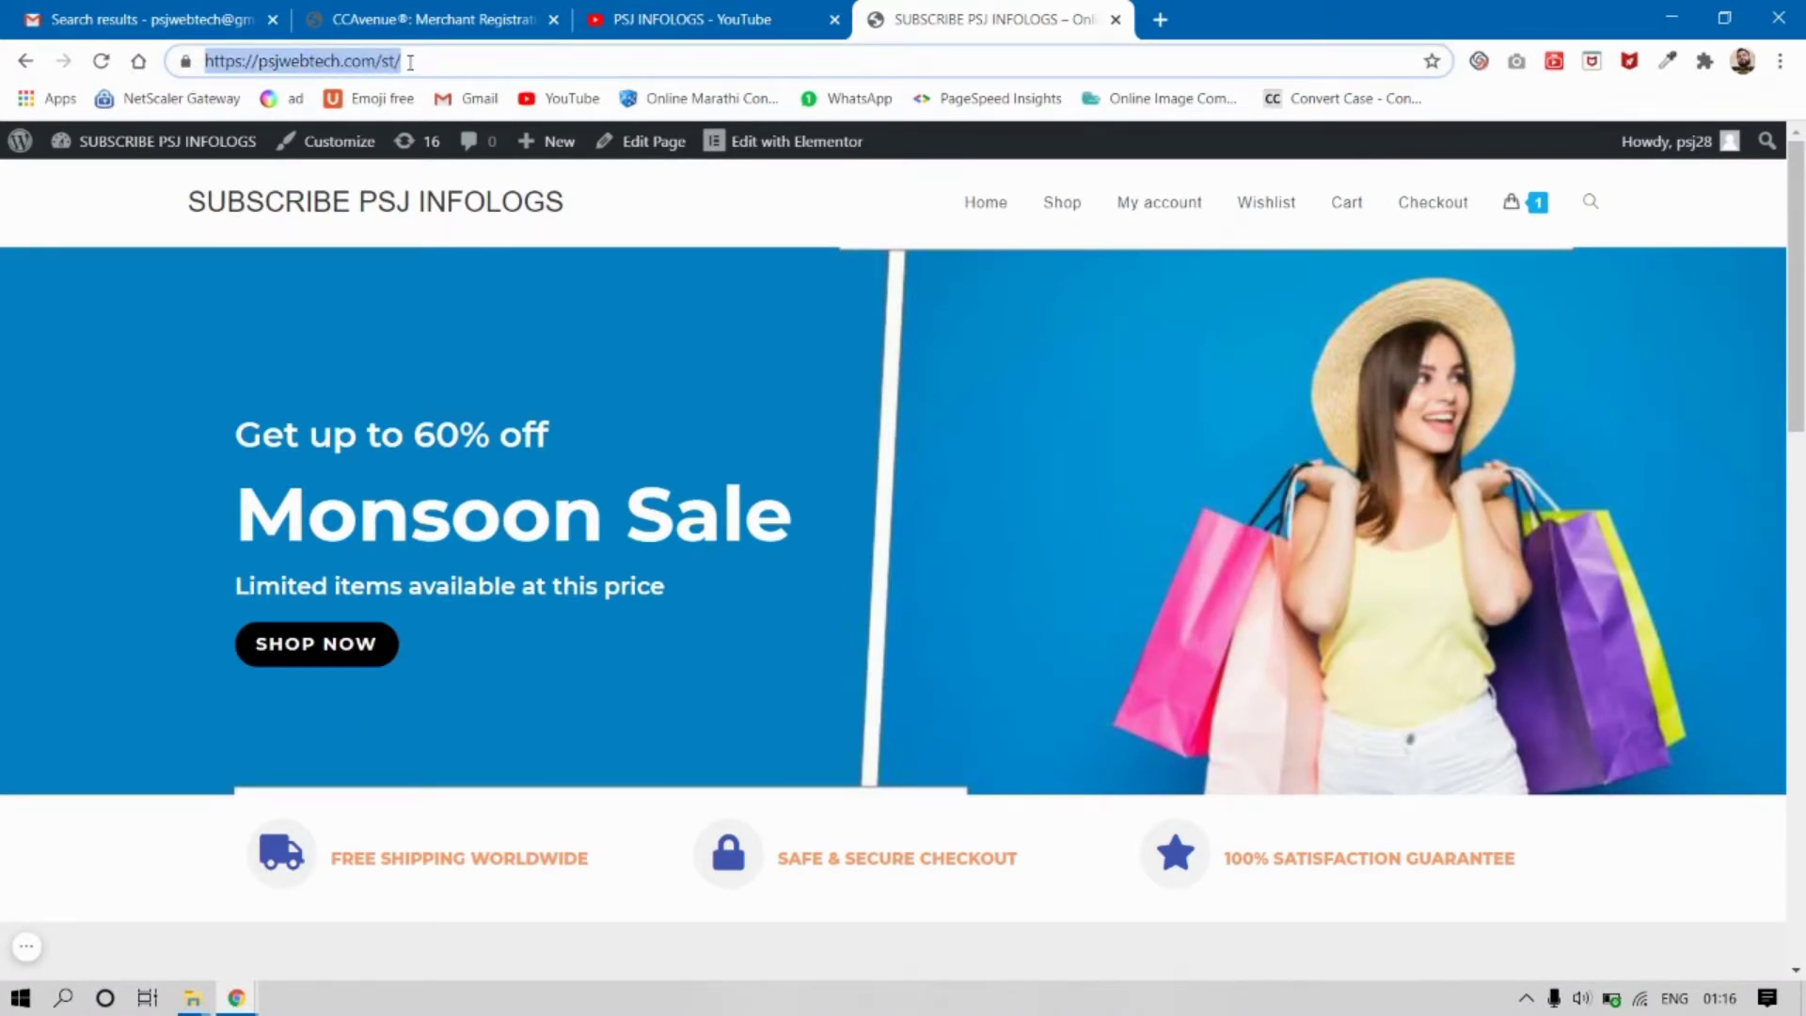
left_click_drag(387, 66, 149, 64)
left_click(431, 13)
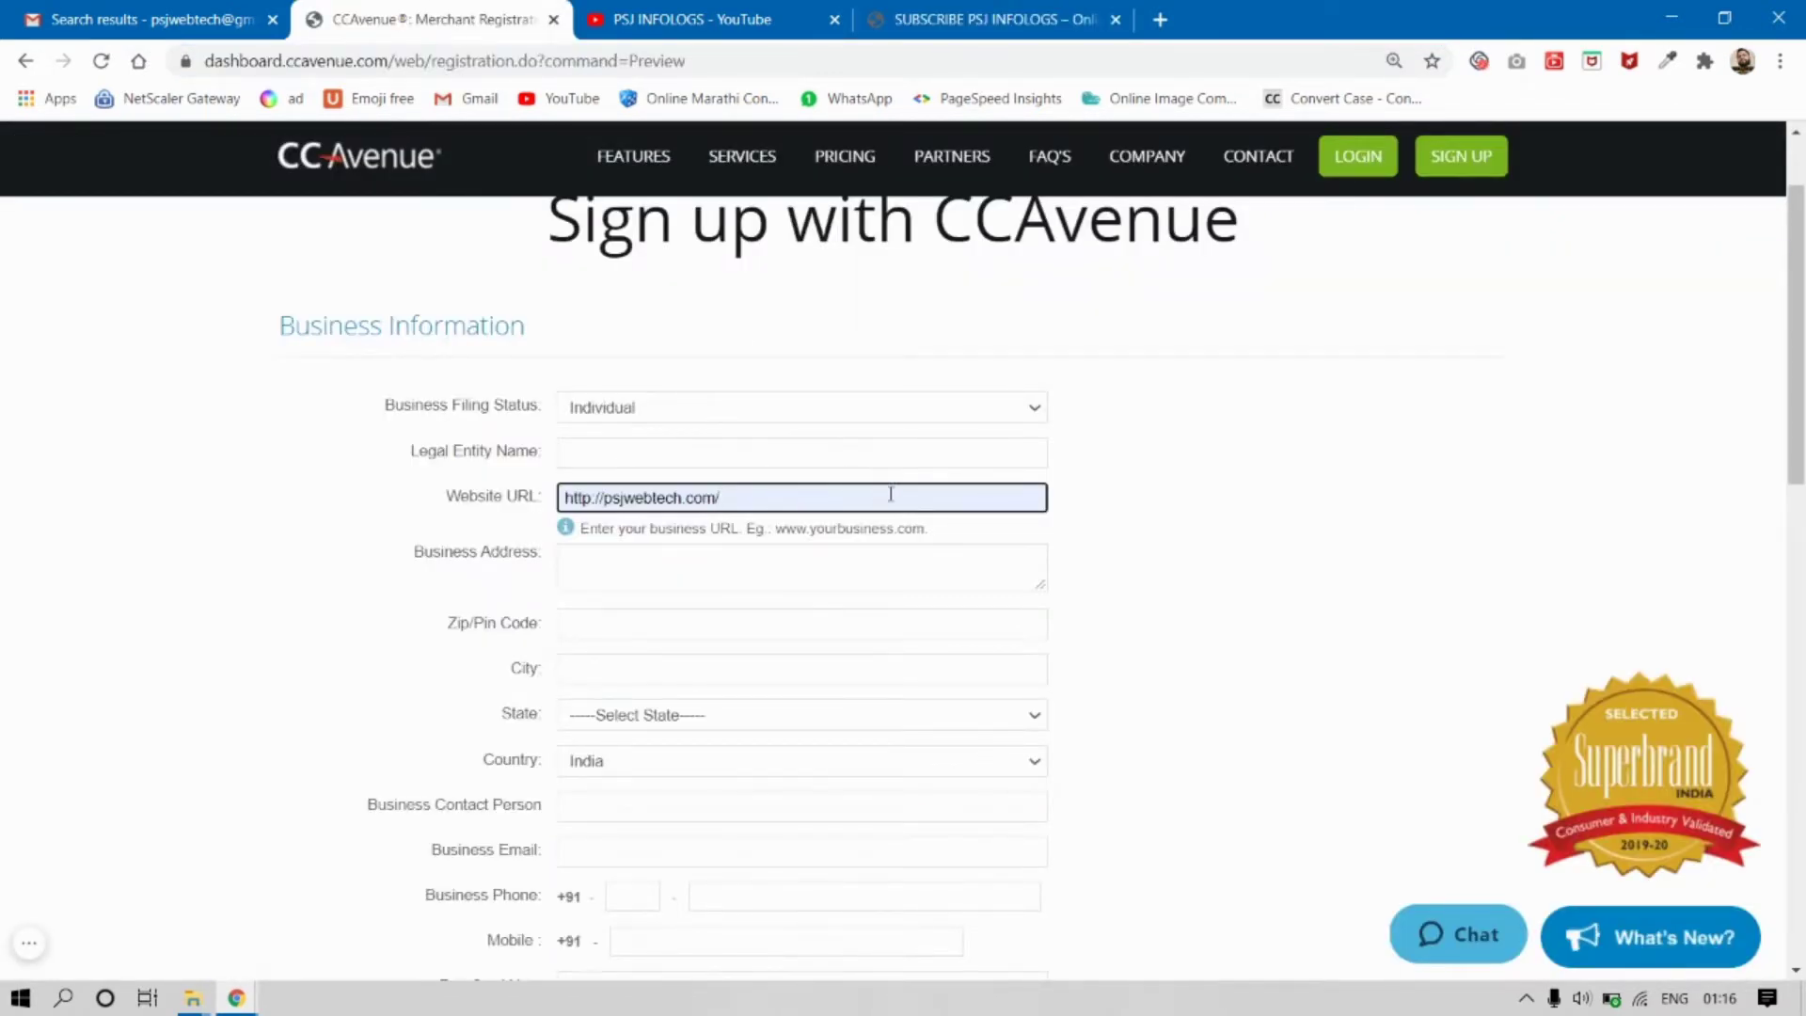
Review the remaining registration fields, from the business contact details through the business description, word verification and account creation
scroll(891, 493, "down", 6)
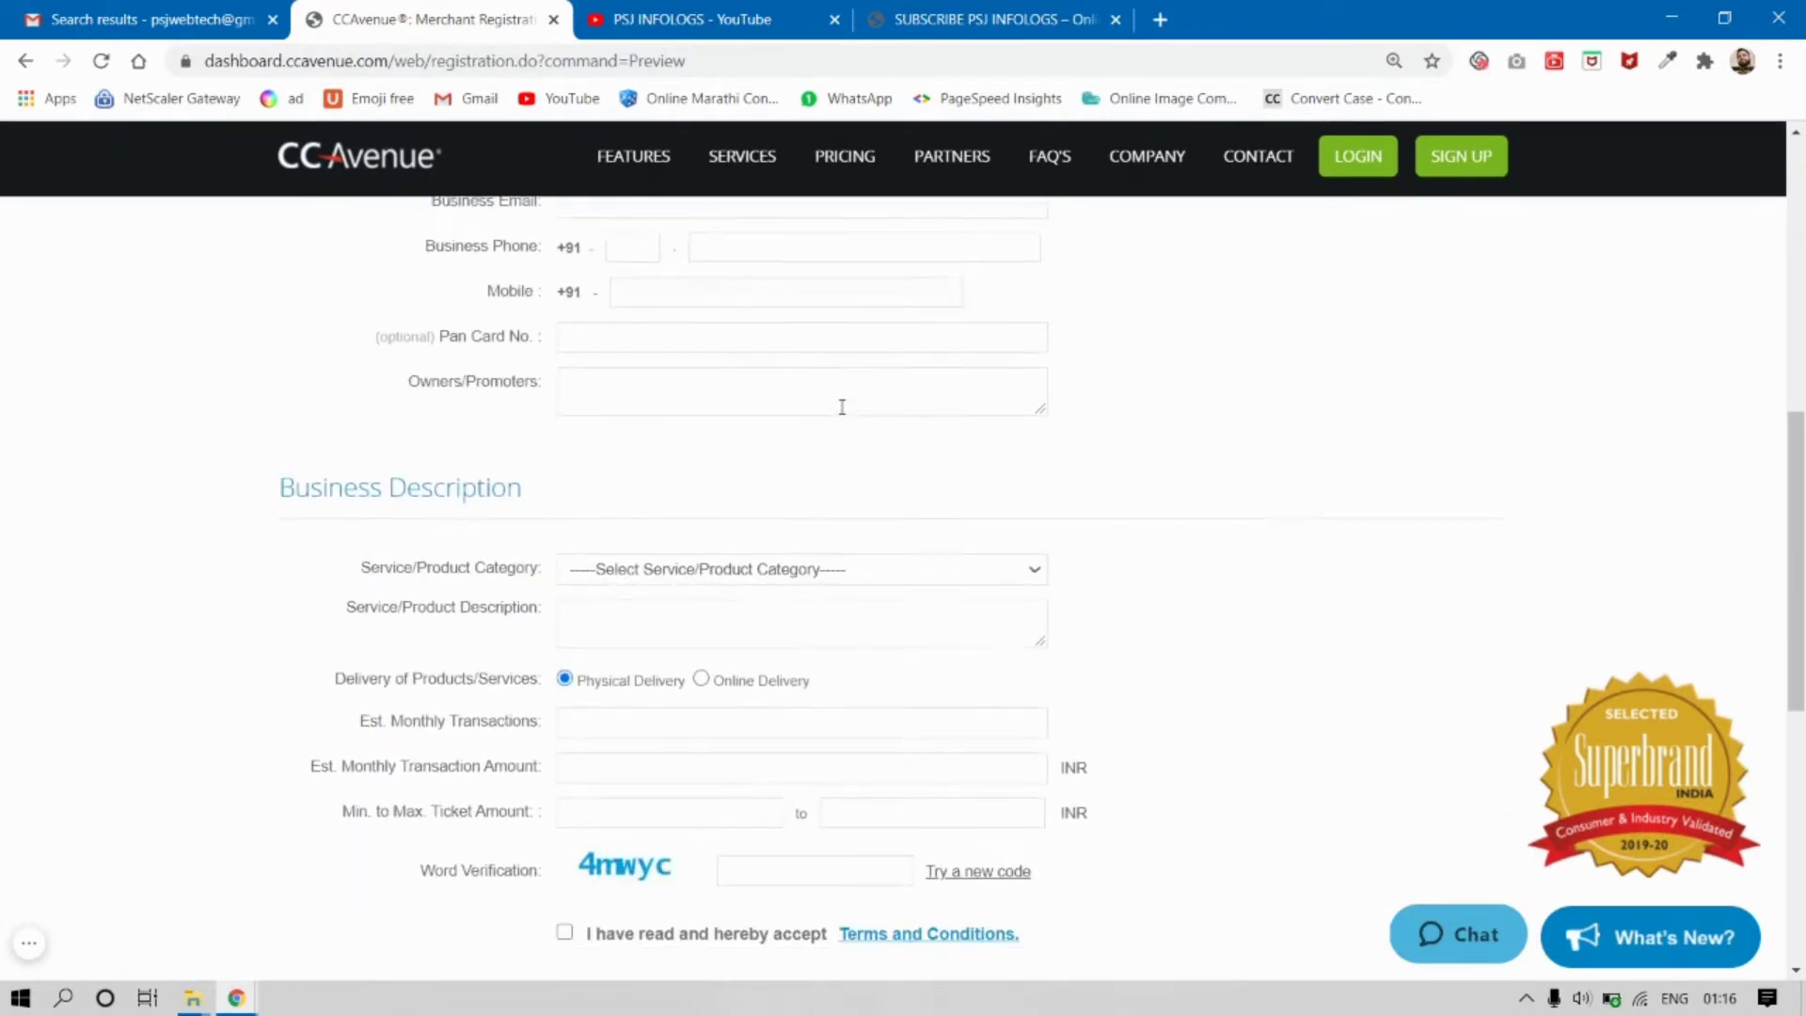
scroll(842, 409, "down", 5)
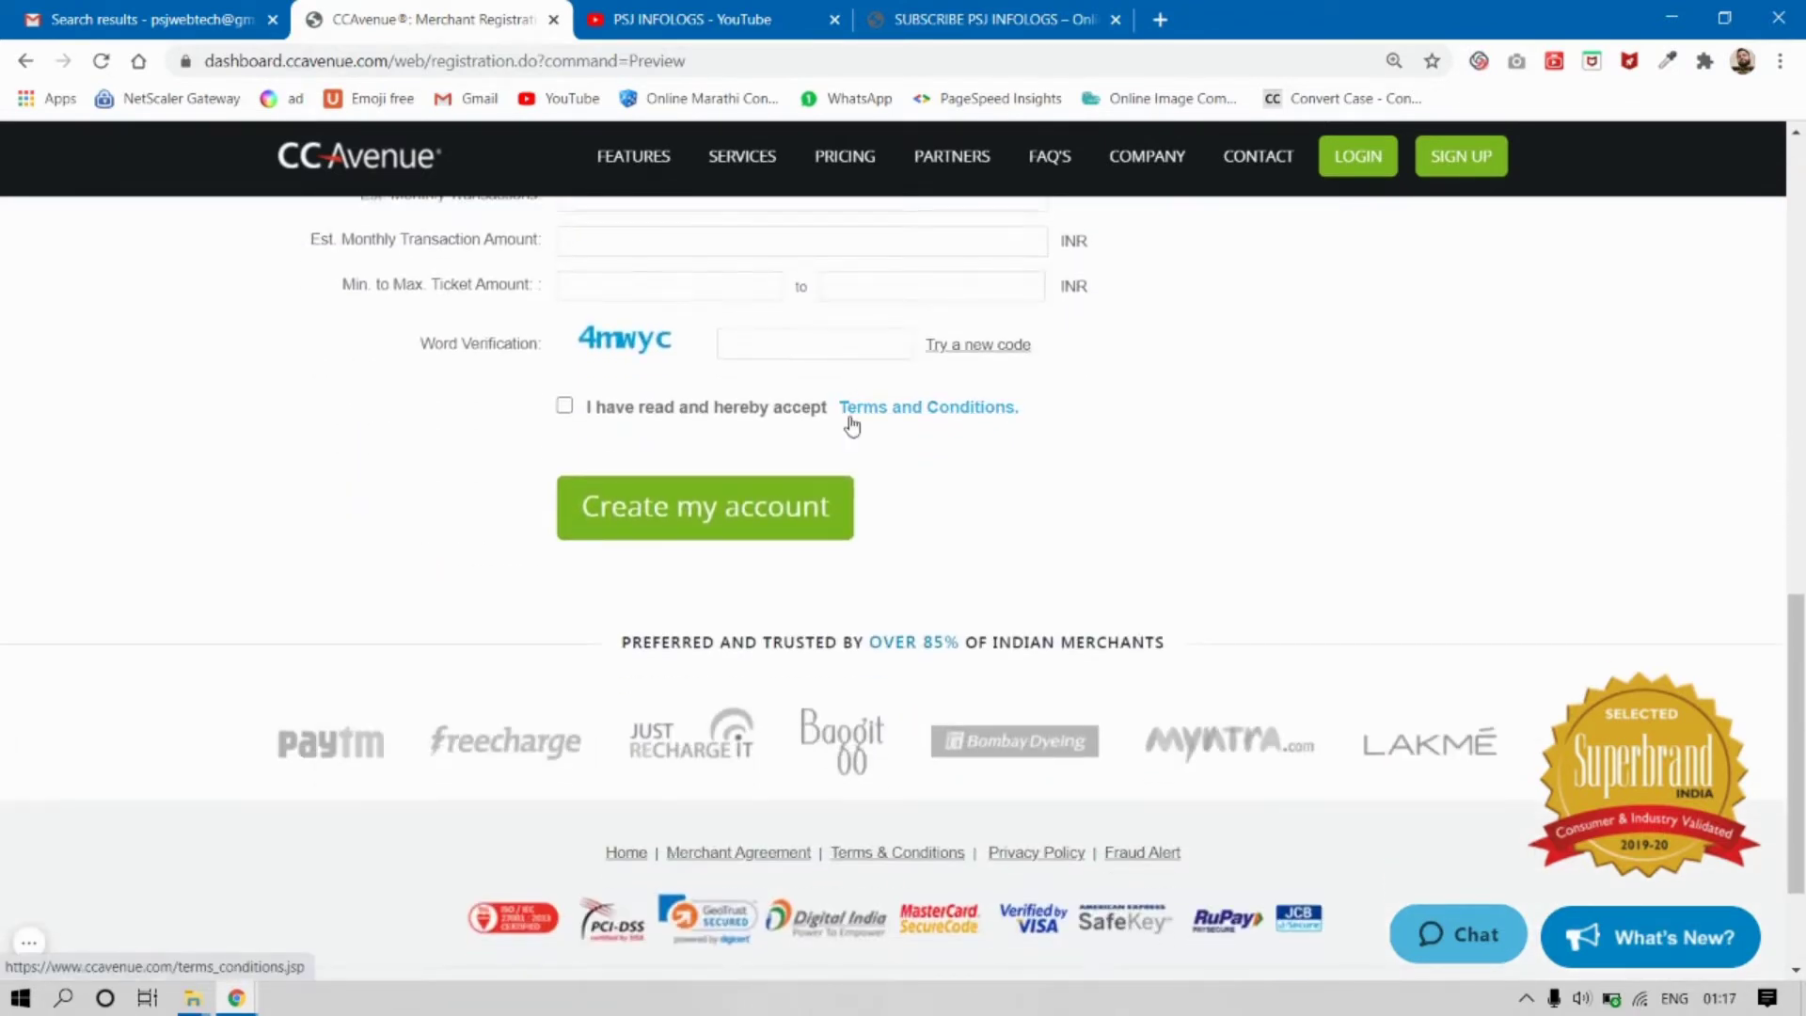
scroll(852, 426, "up", 1)
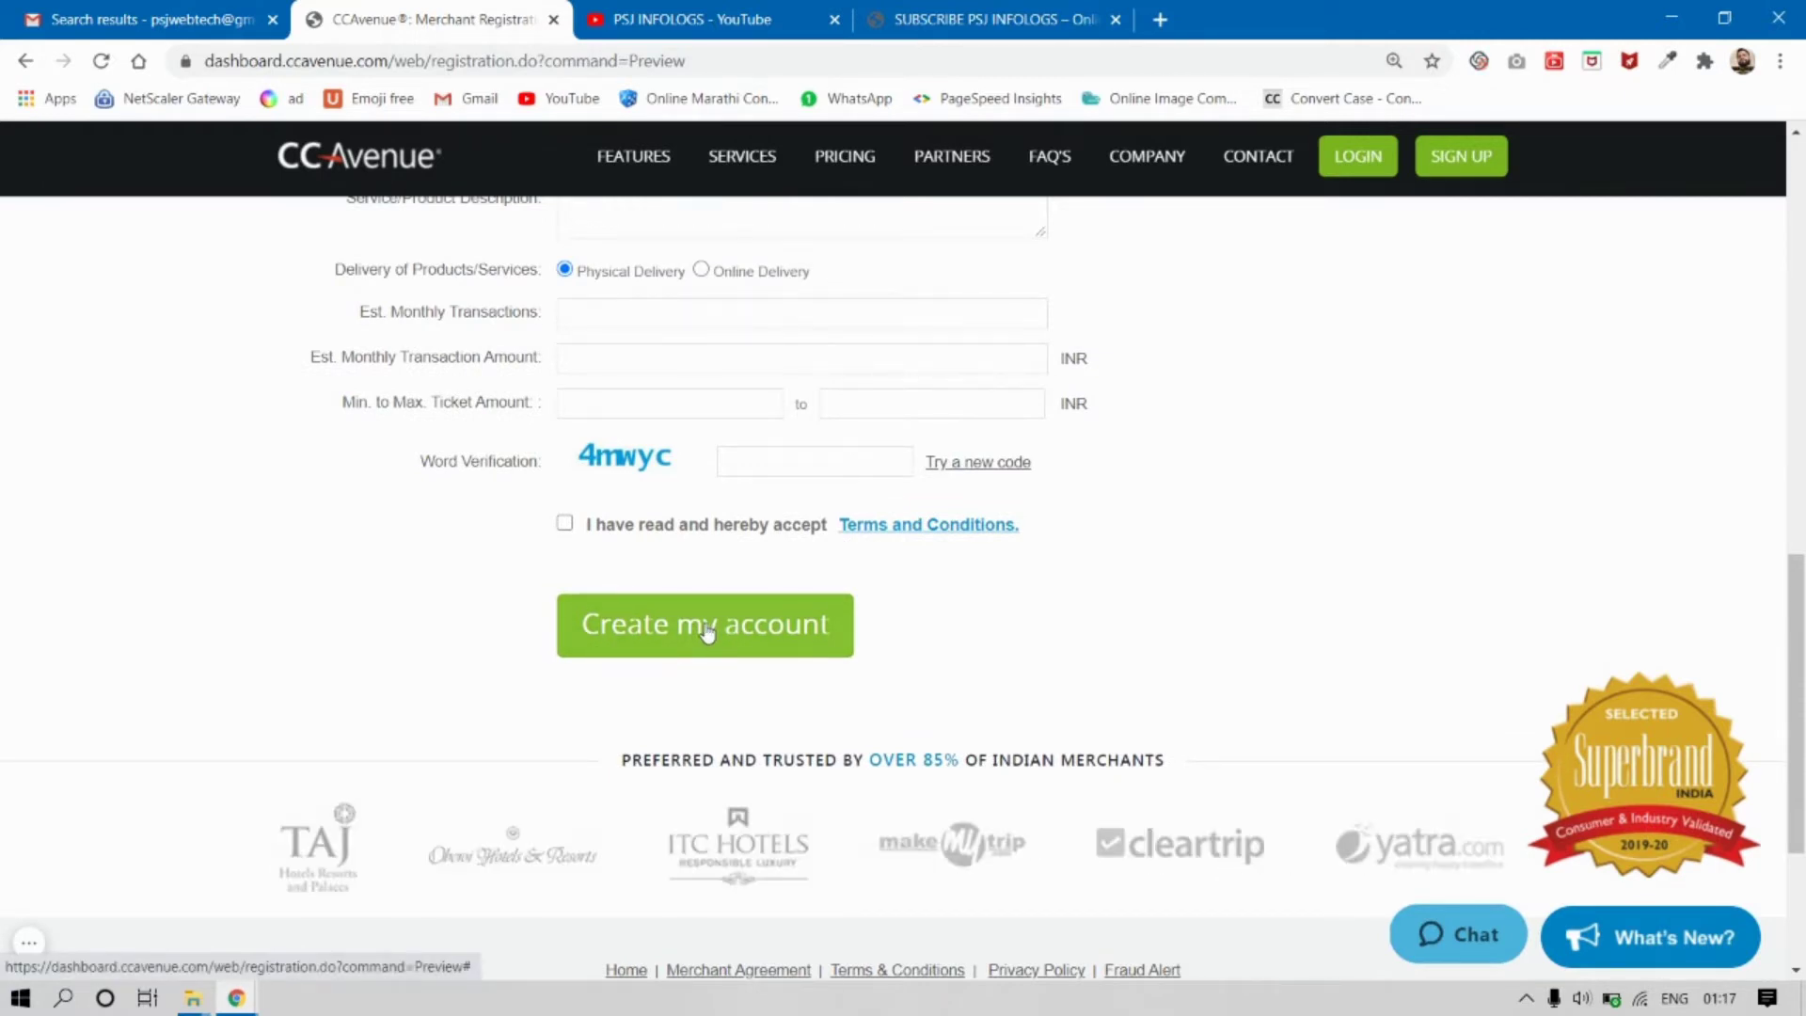
scroll(709, 632, "up", 2)
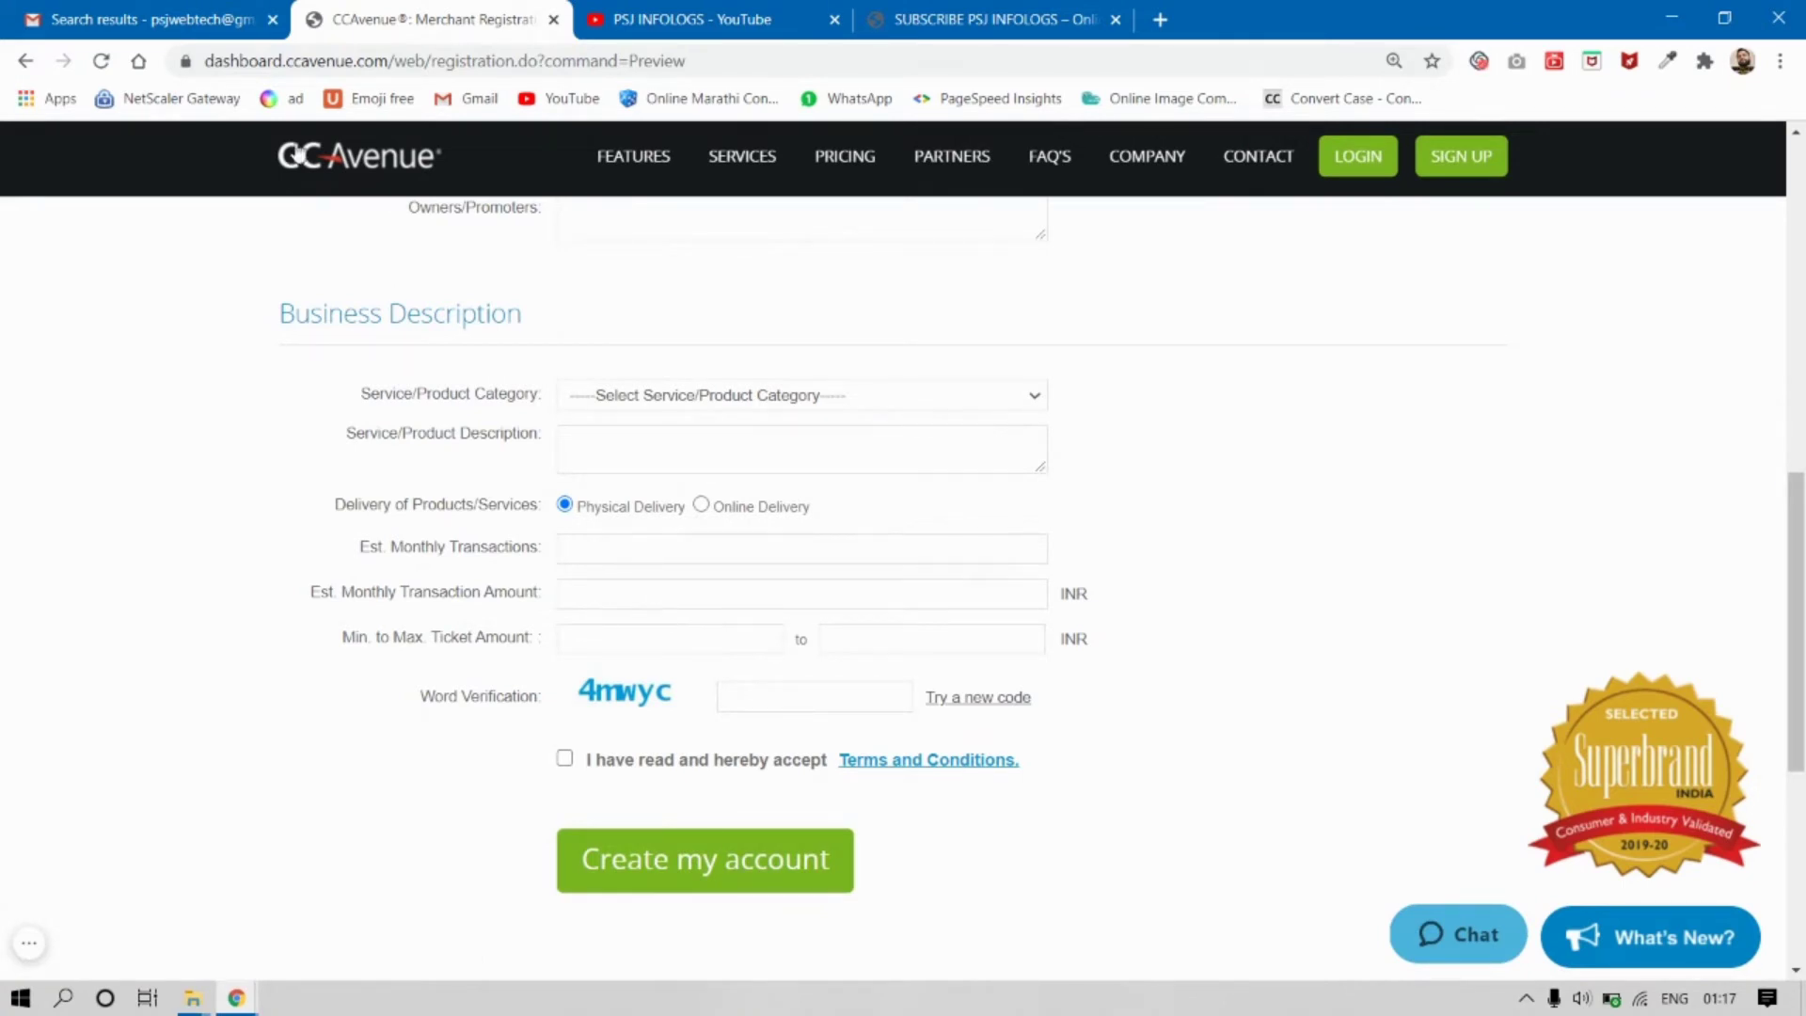
Switch to Gmail and open the Aug 4 "Account Activation Completed." email from CCAvenue compliance among the search results
left_click(191, 19)
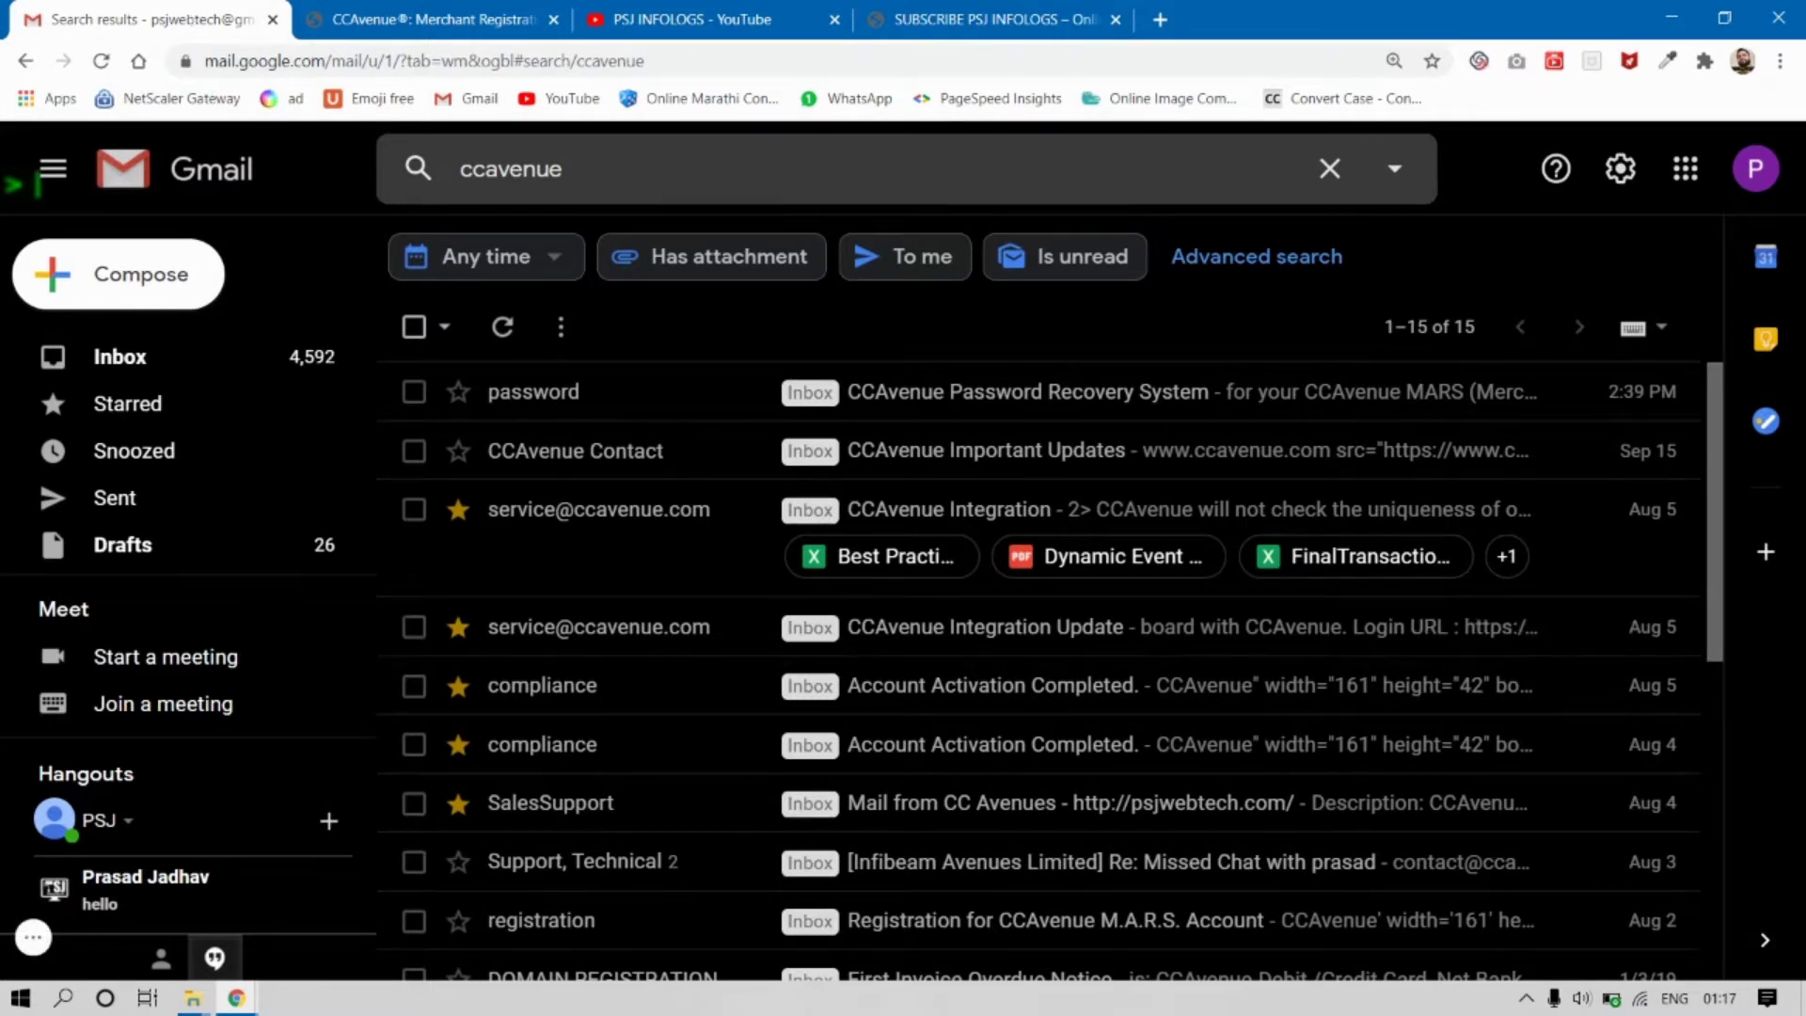
scroll(1685, 757, "down", 2)
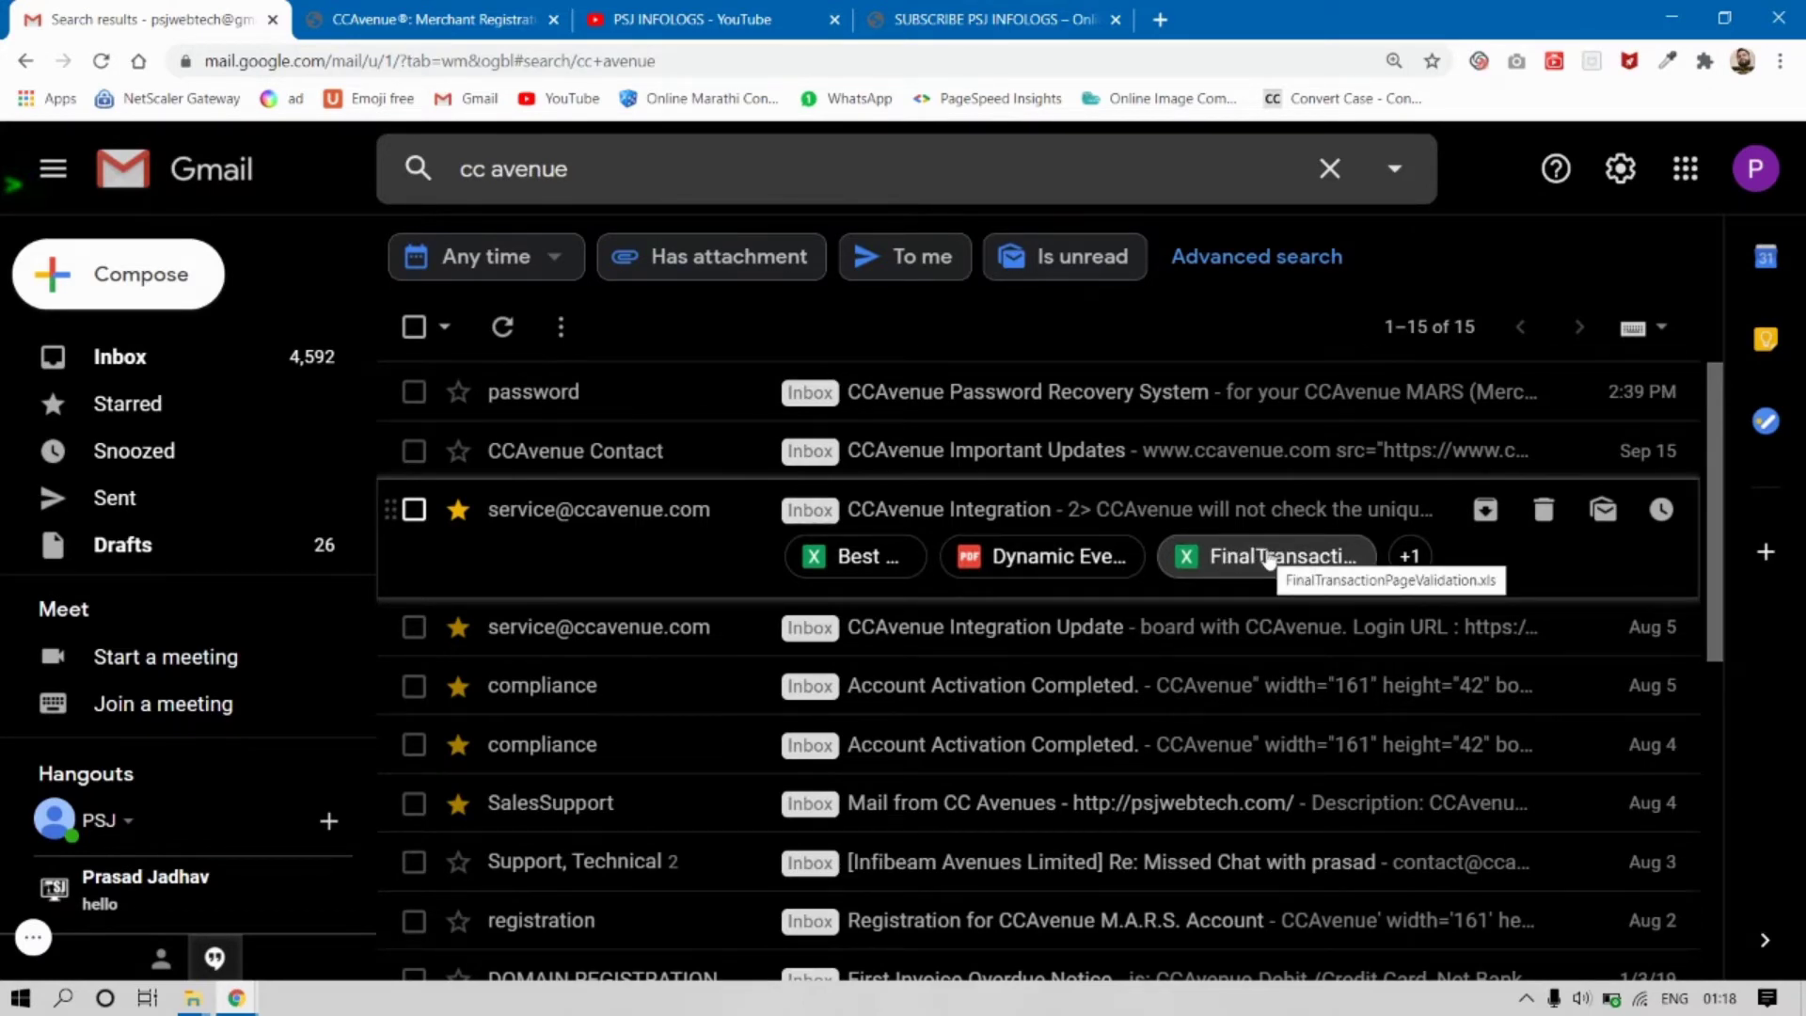
scroll(1269, 558, "down", 1)
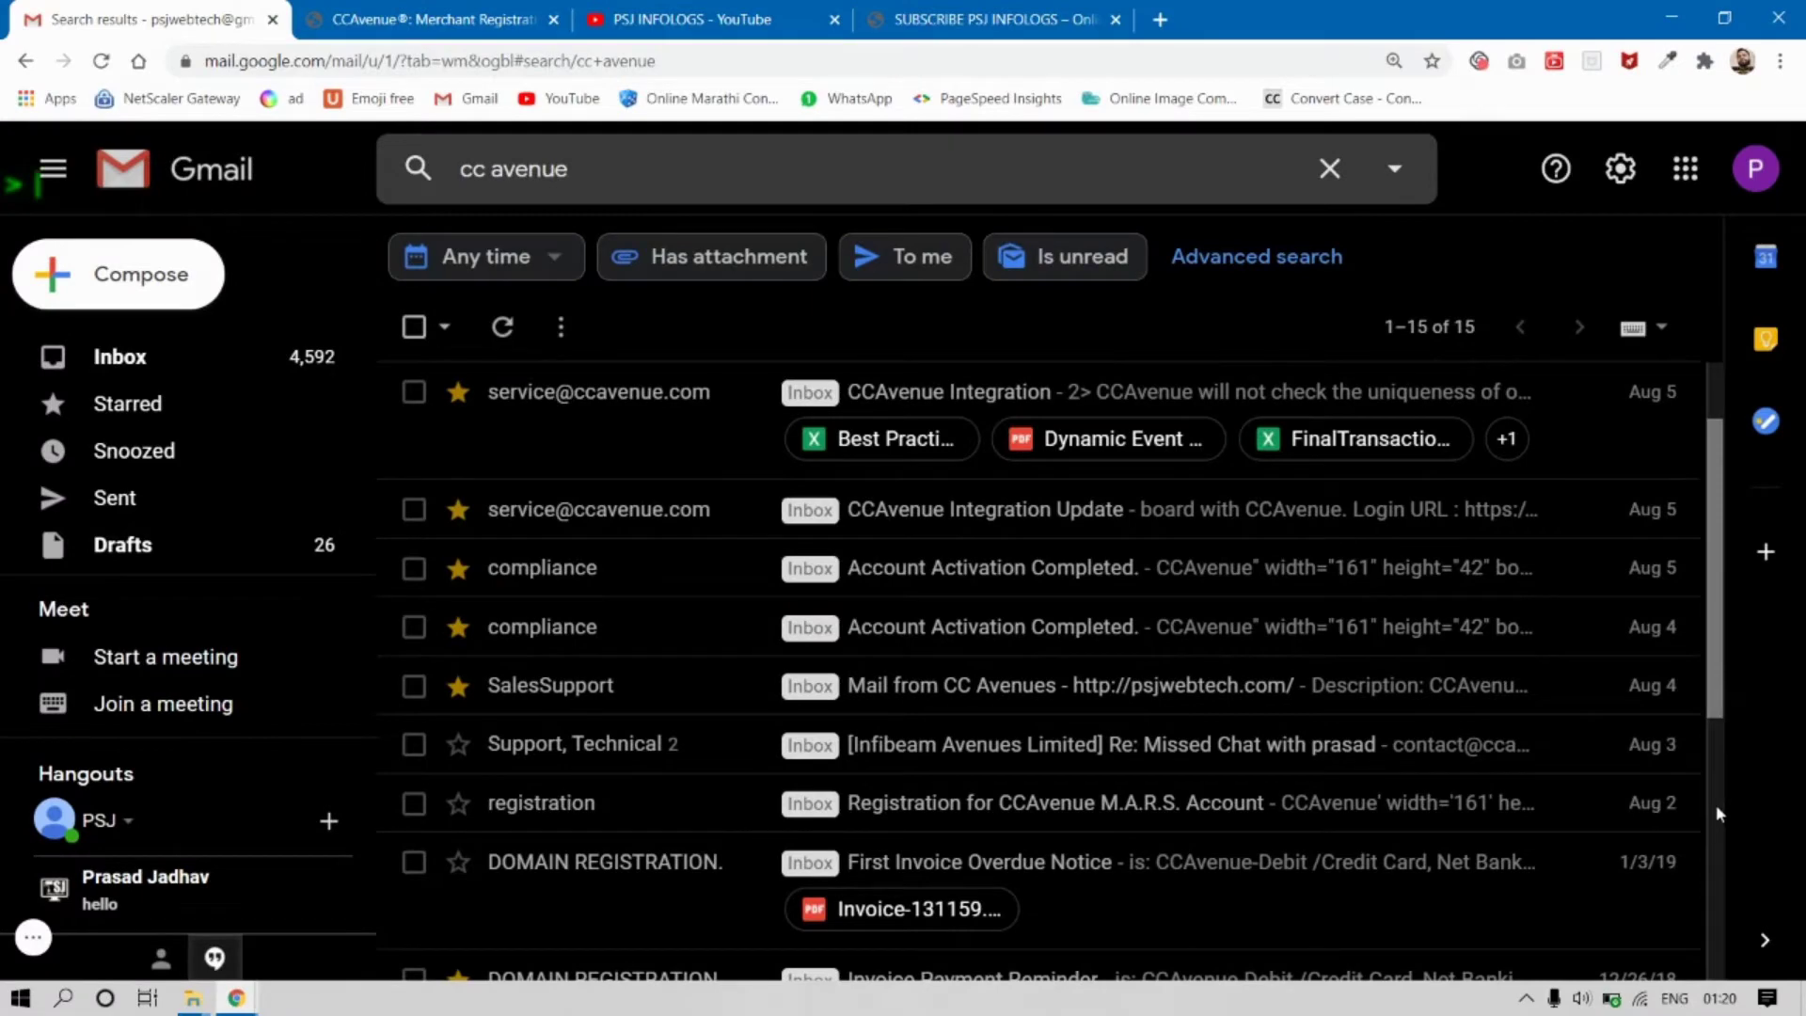
mouse_move(1359, 625)
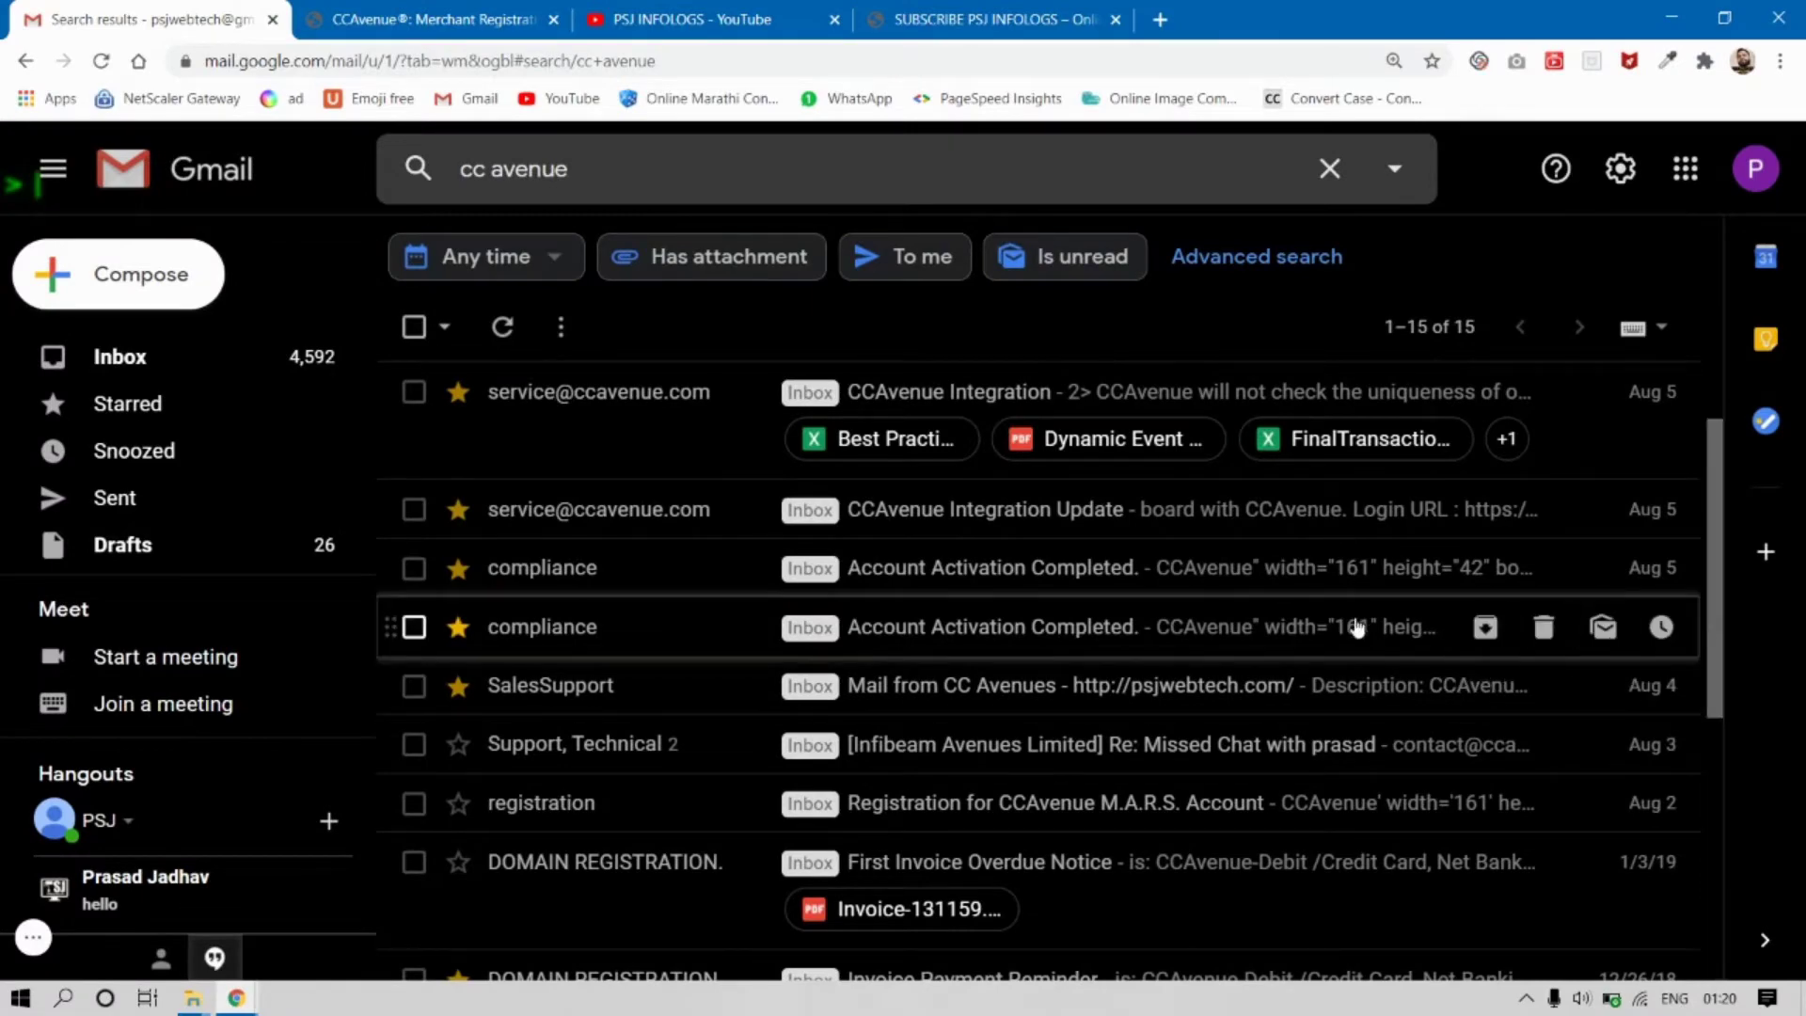
left_click(1035, 637)
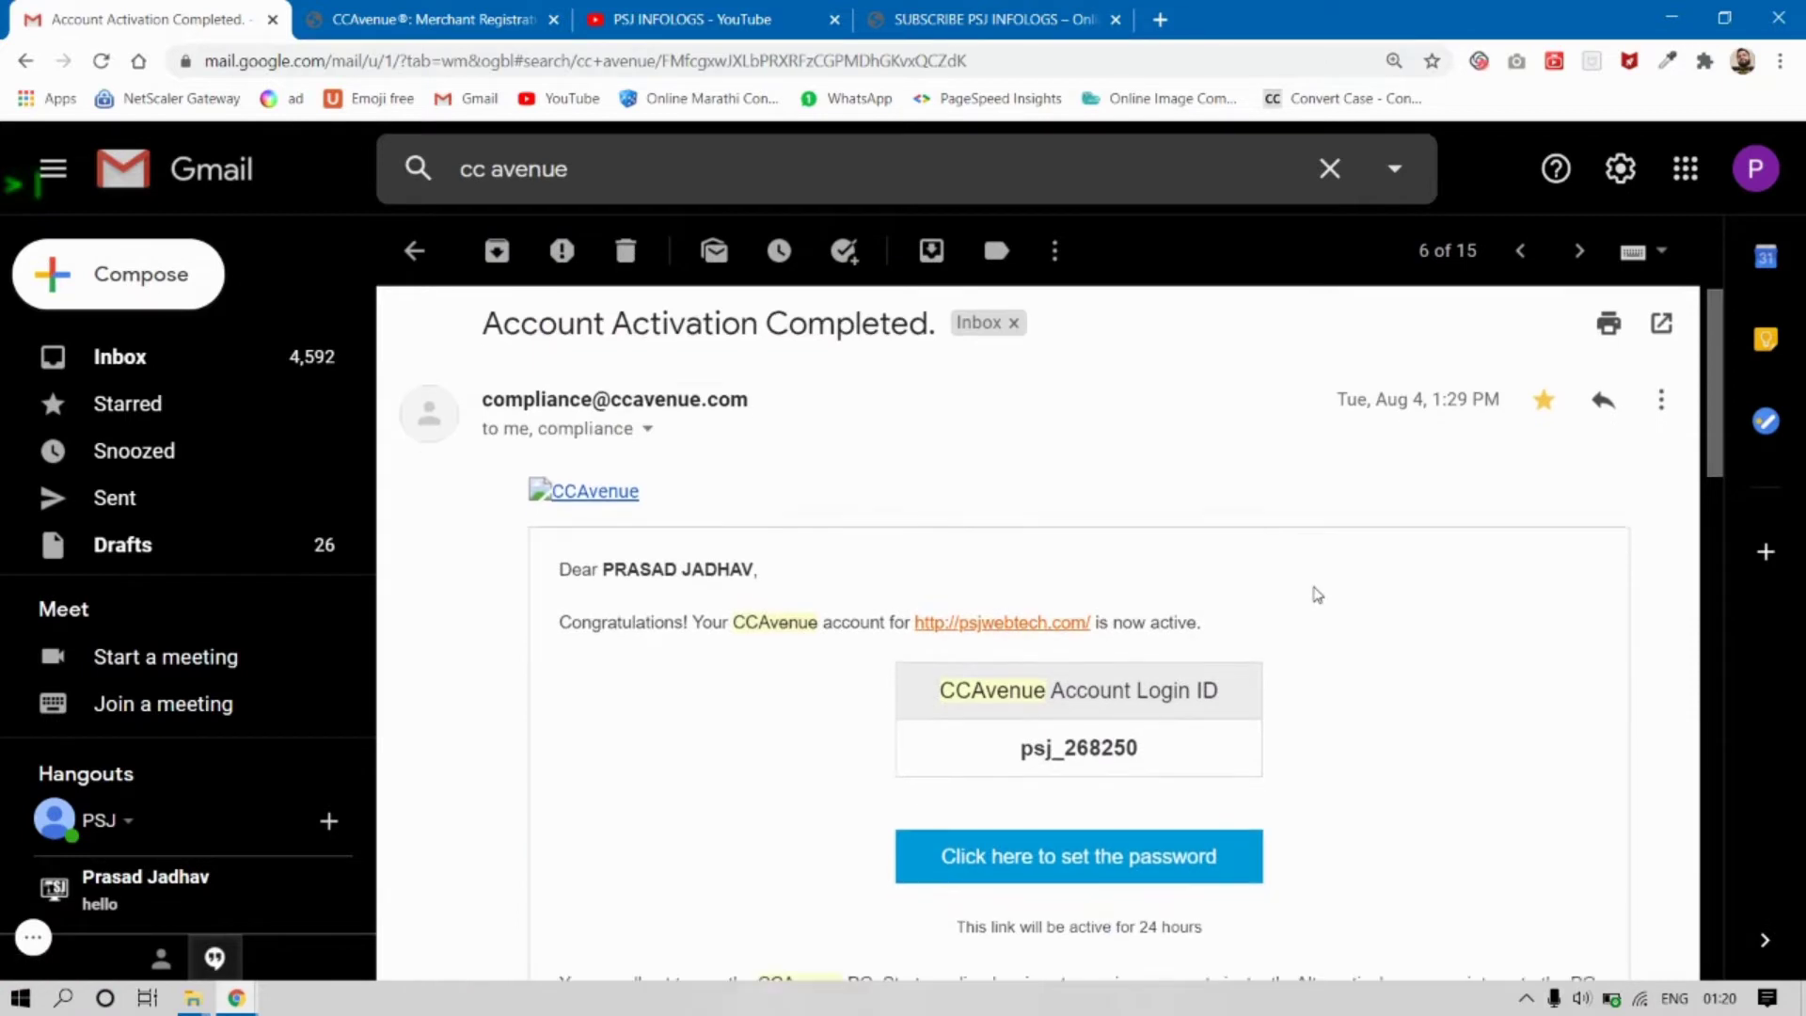
Examine the activation email's account login ID, registered website link and the validity note for the password-setting link
scroll(1317, 592, "down", 1)
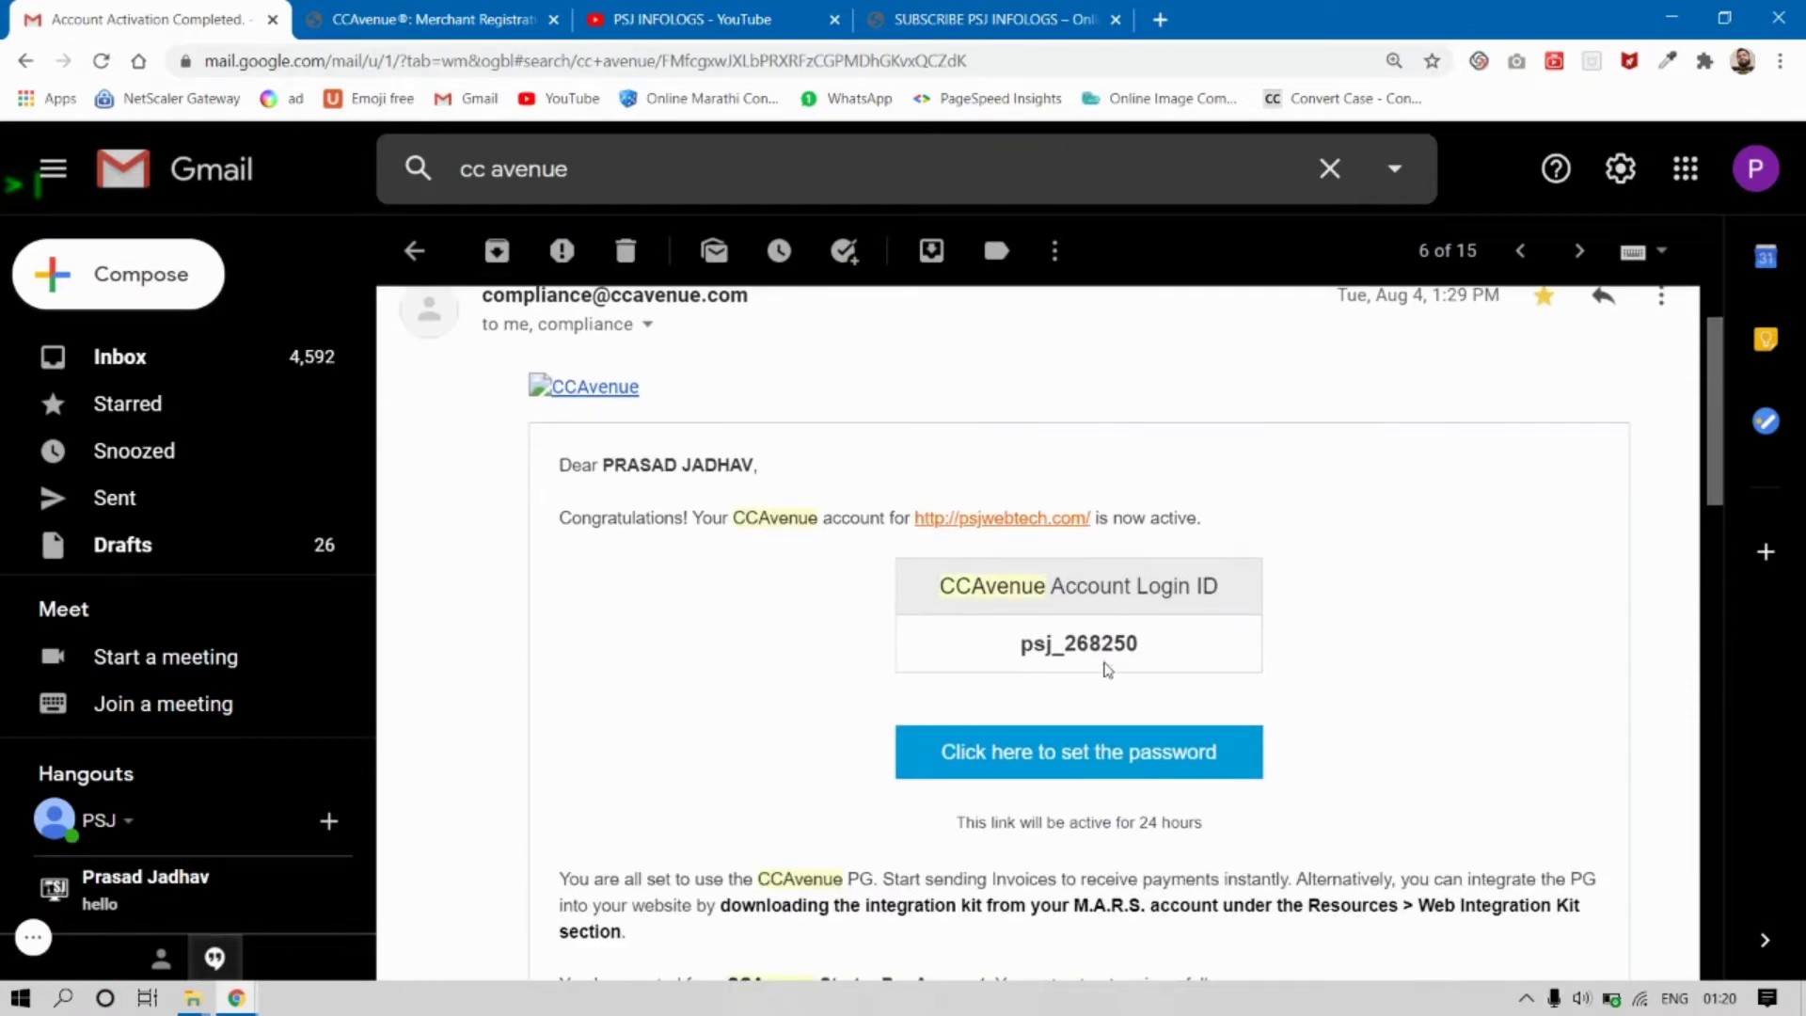
left_click_drag(1153, 649, 999, 648)
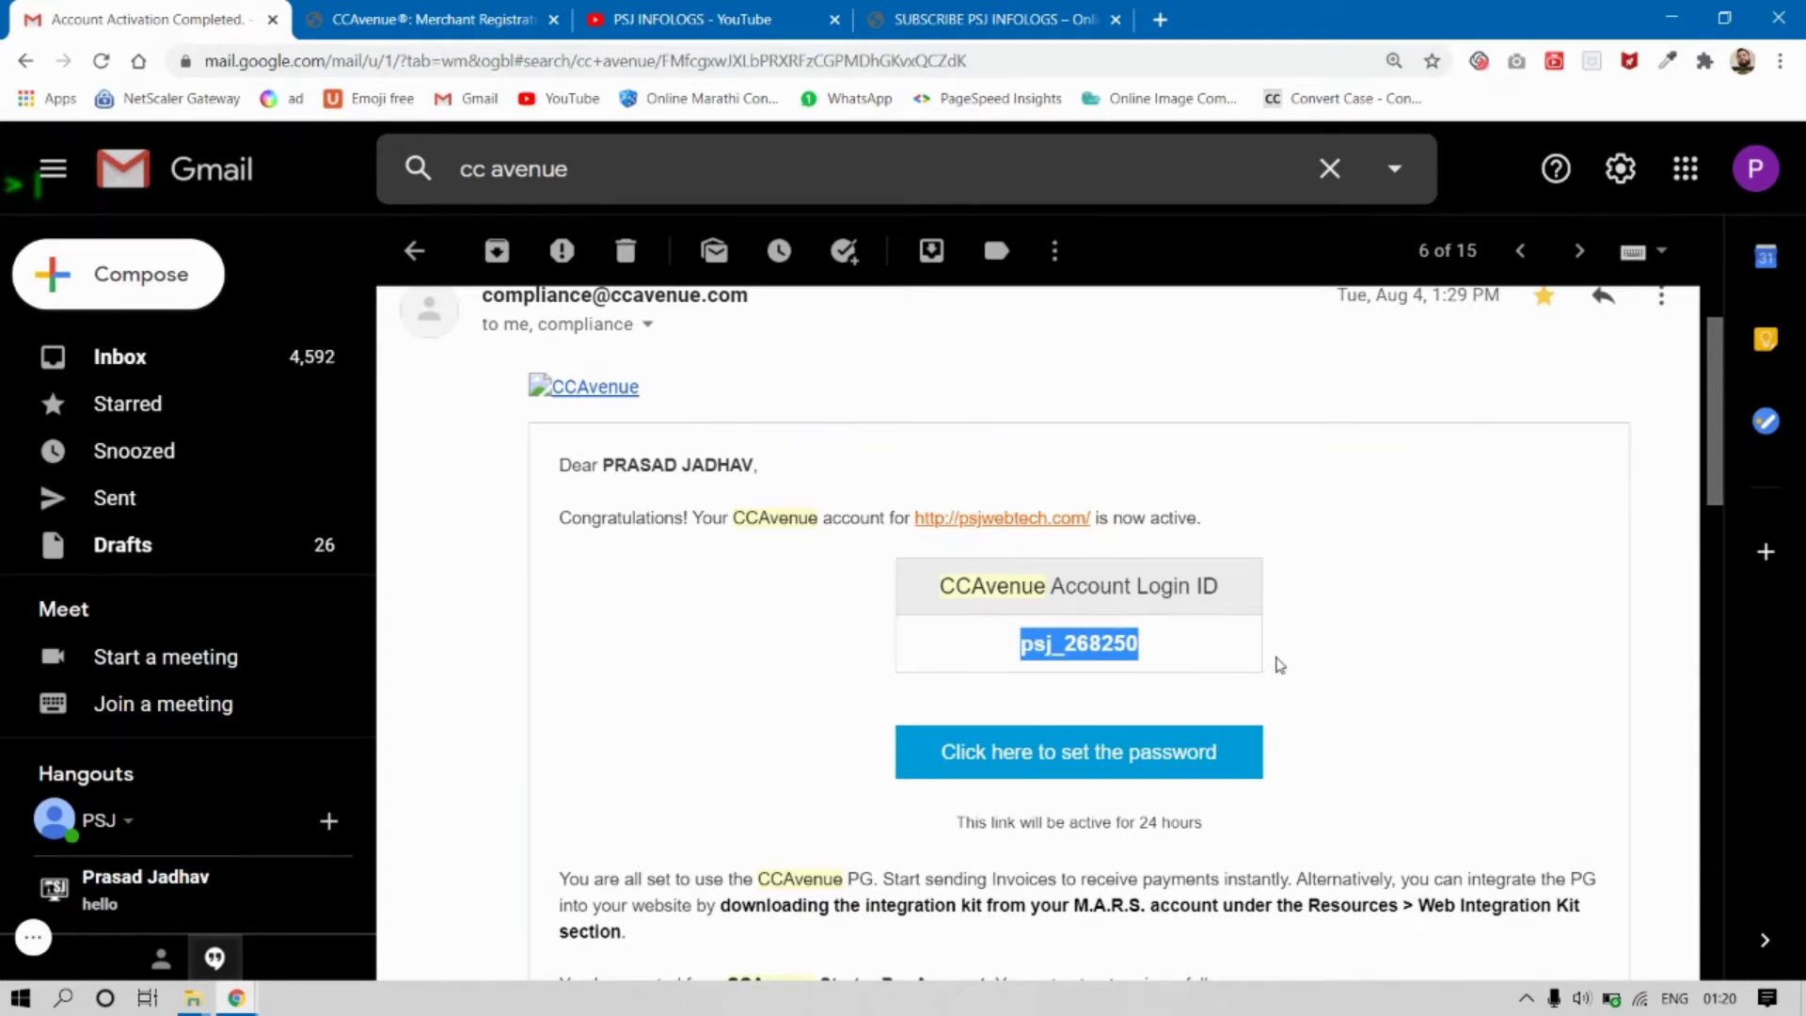
key("ctrl+plus")
left_click(1482, 668)
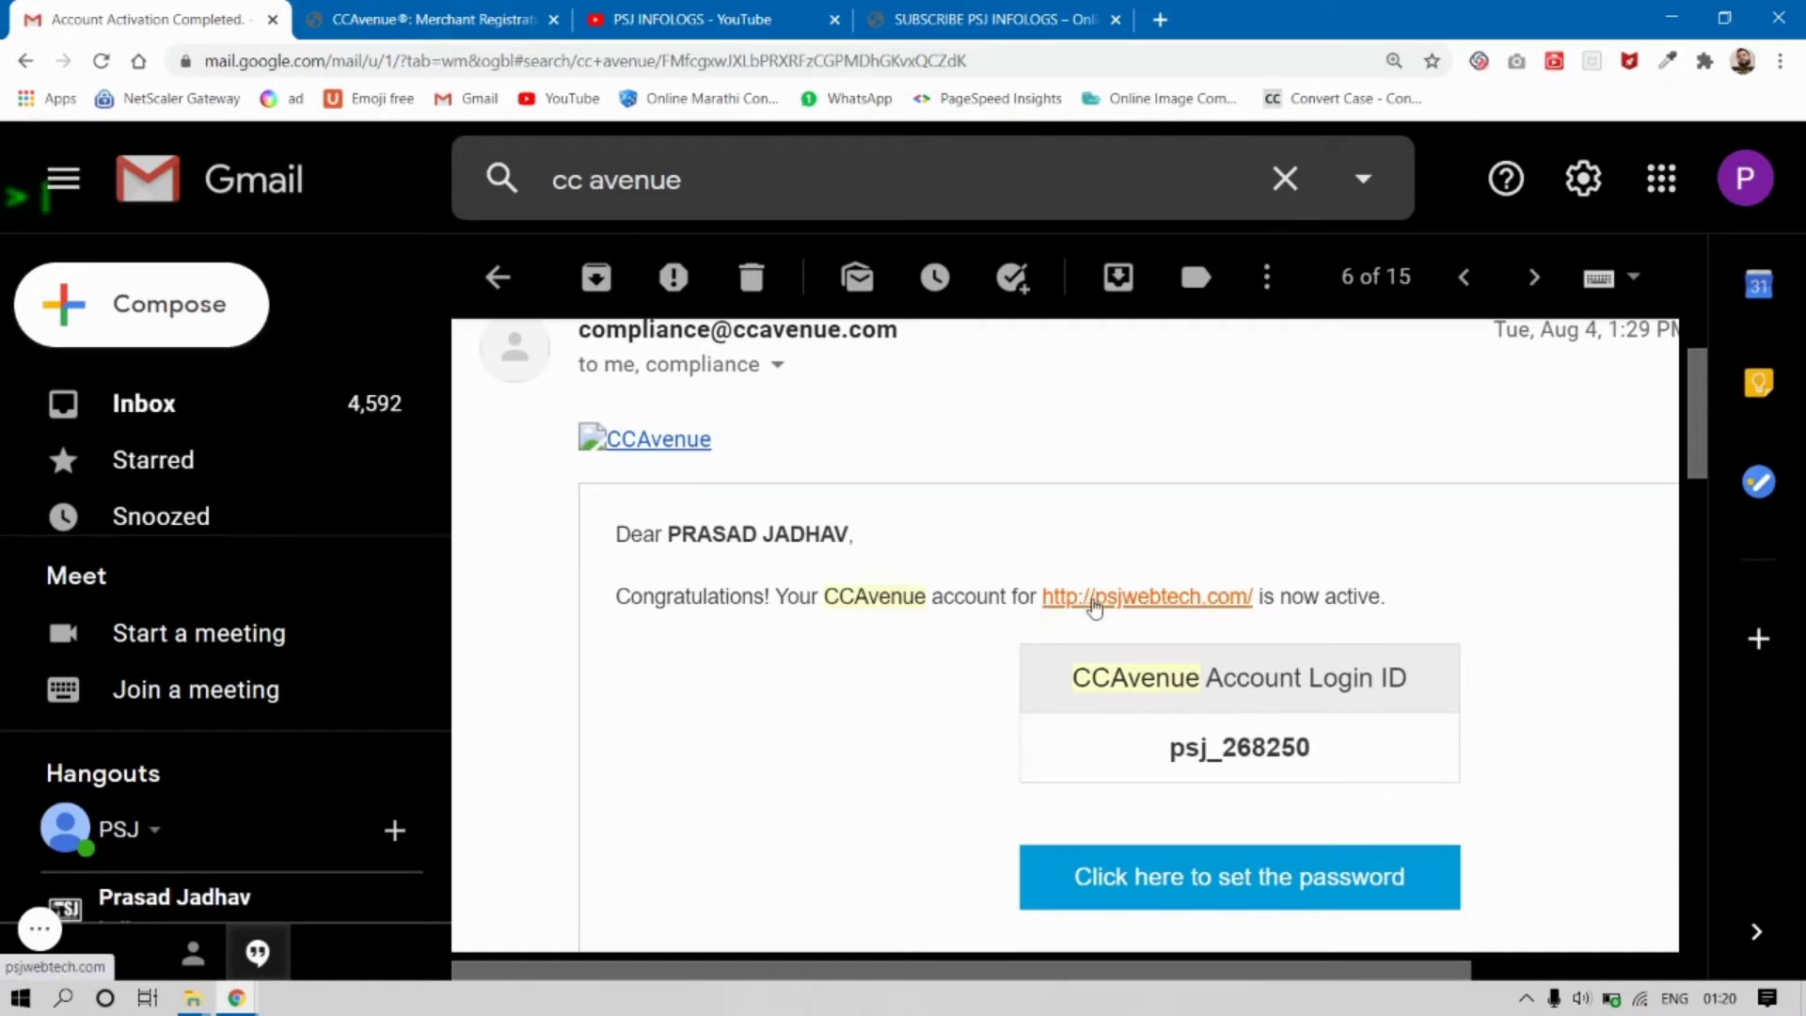
key("ctrl+minus")
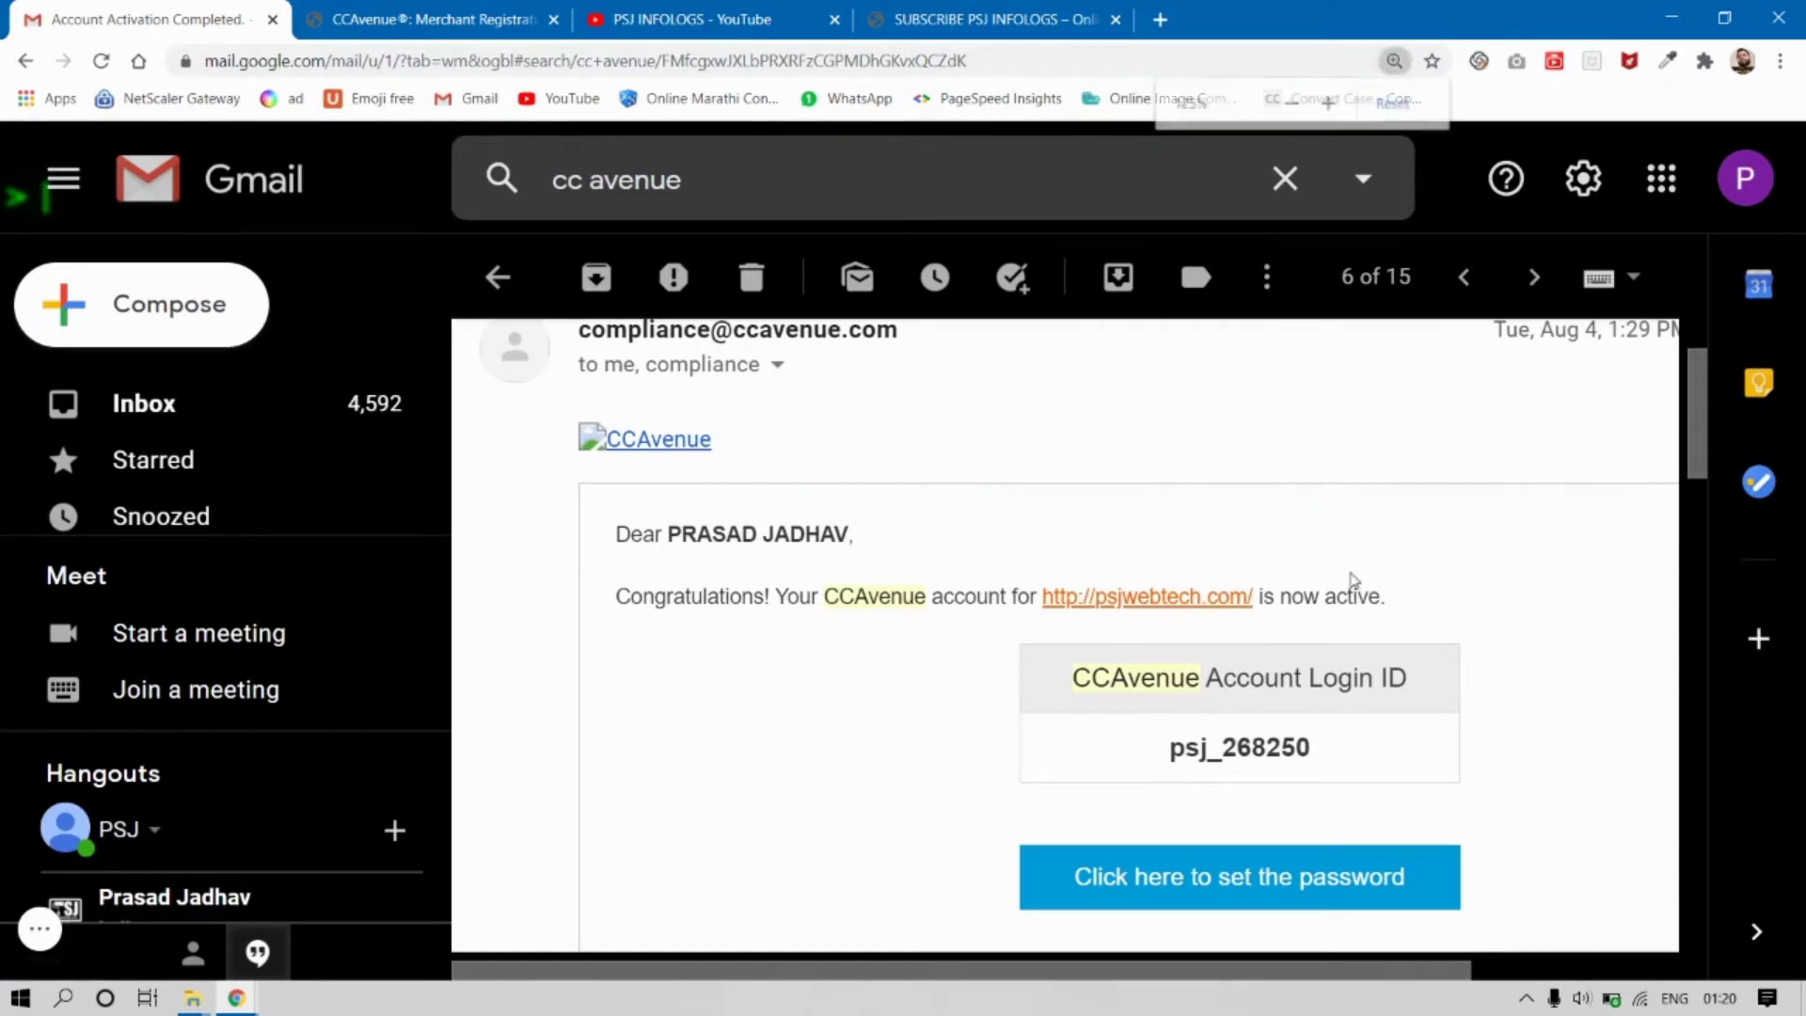
scroll(1035, 715, "down", 1)
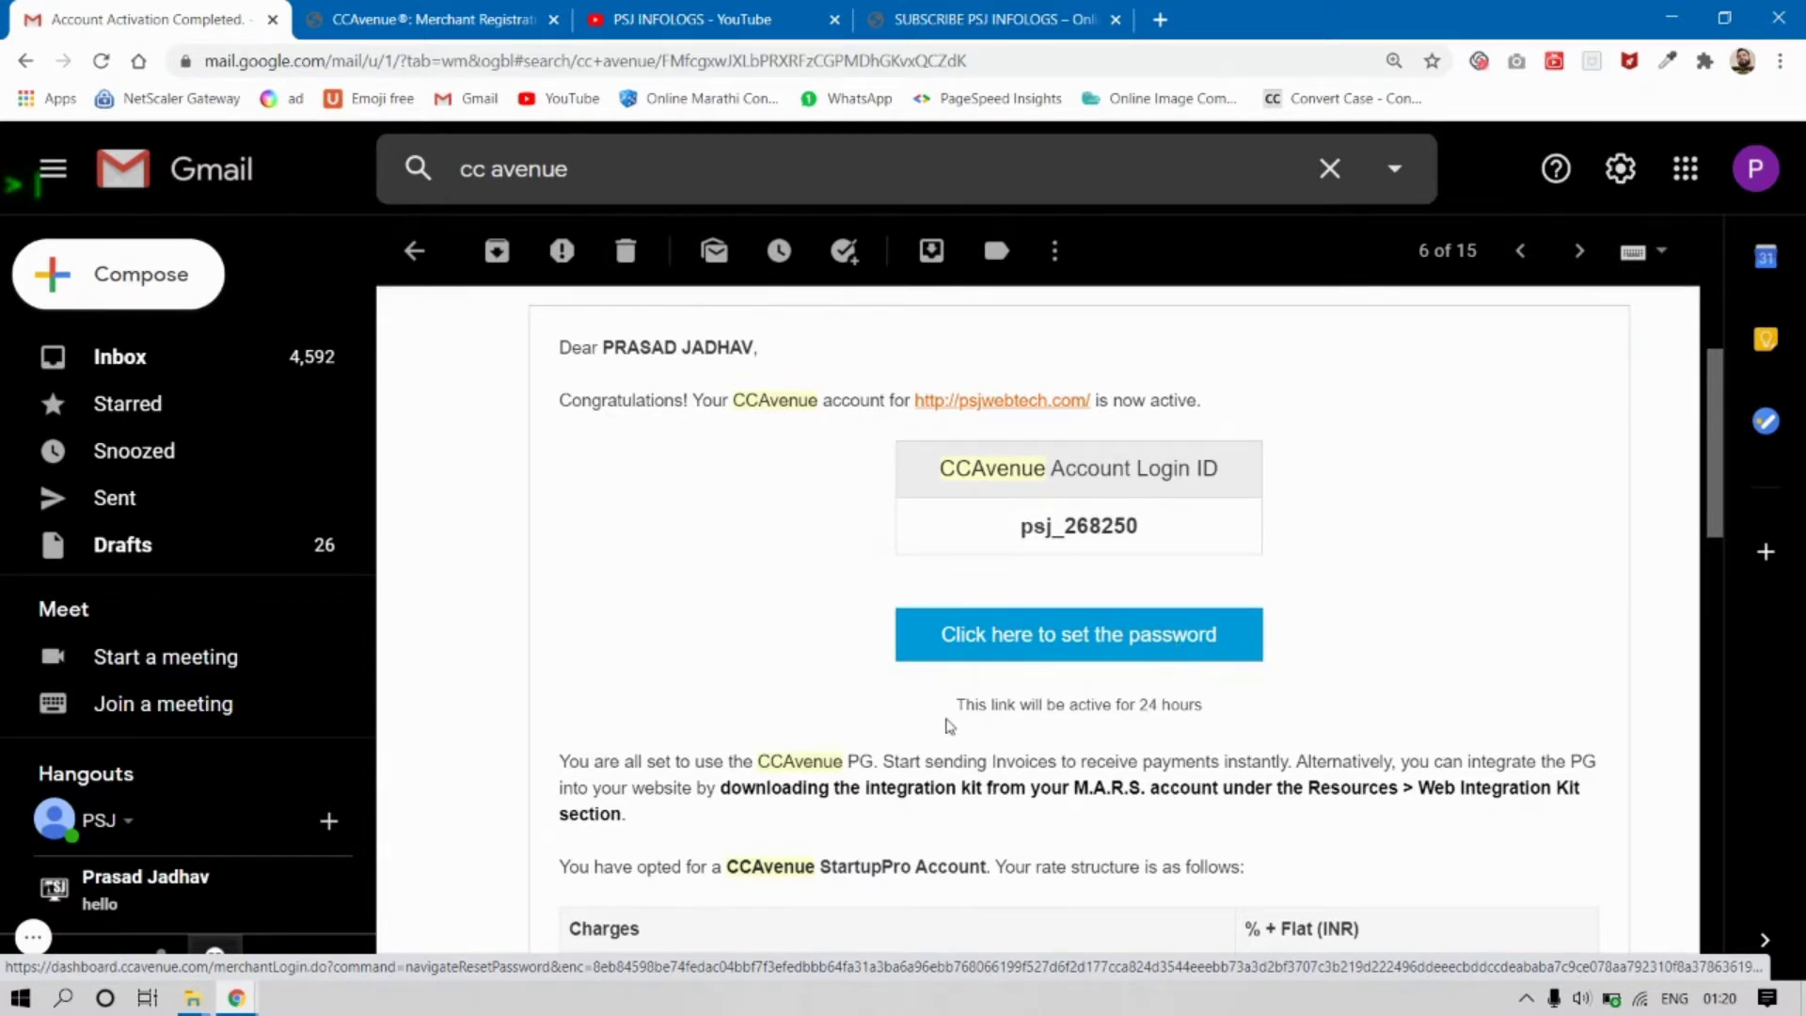
left_click_drag(952, 713, 1225, 712)
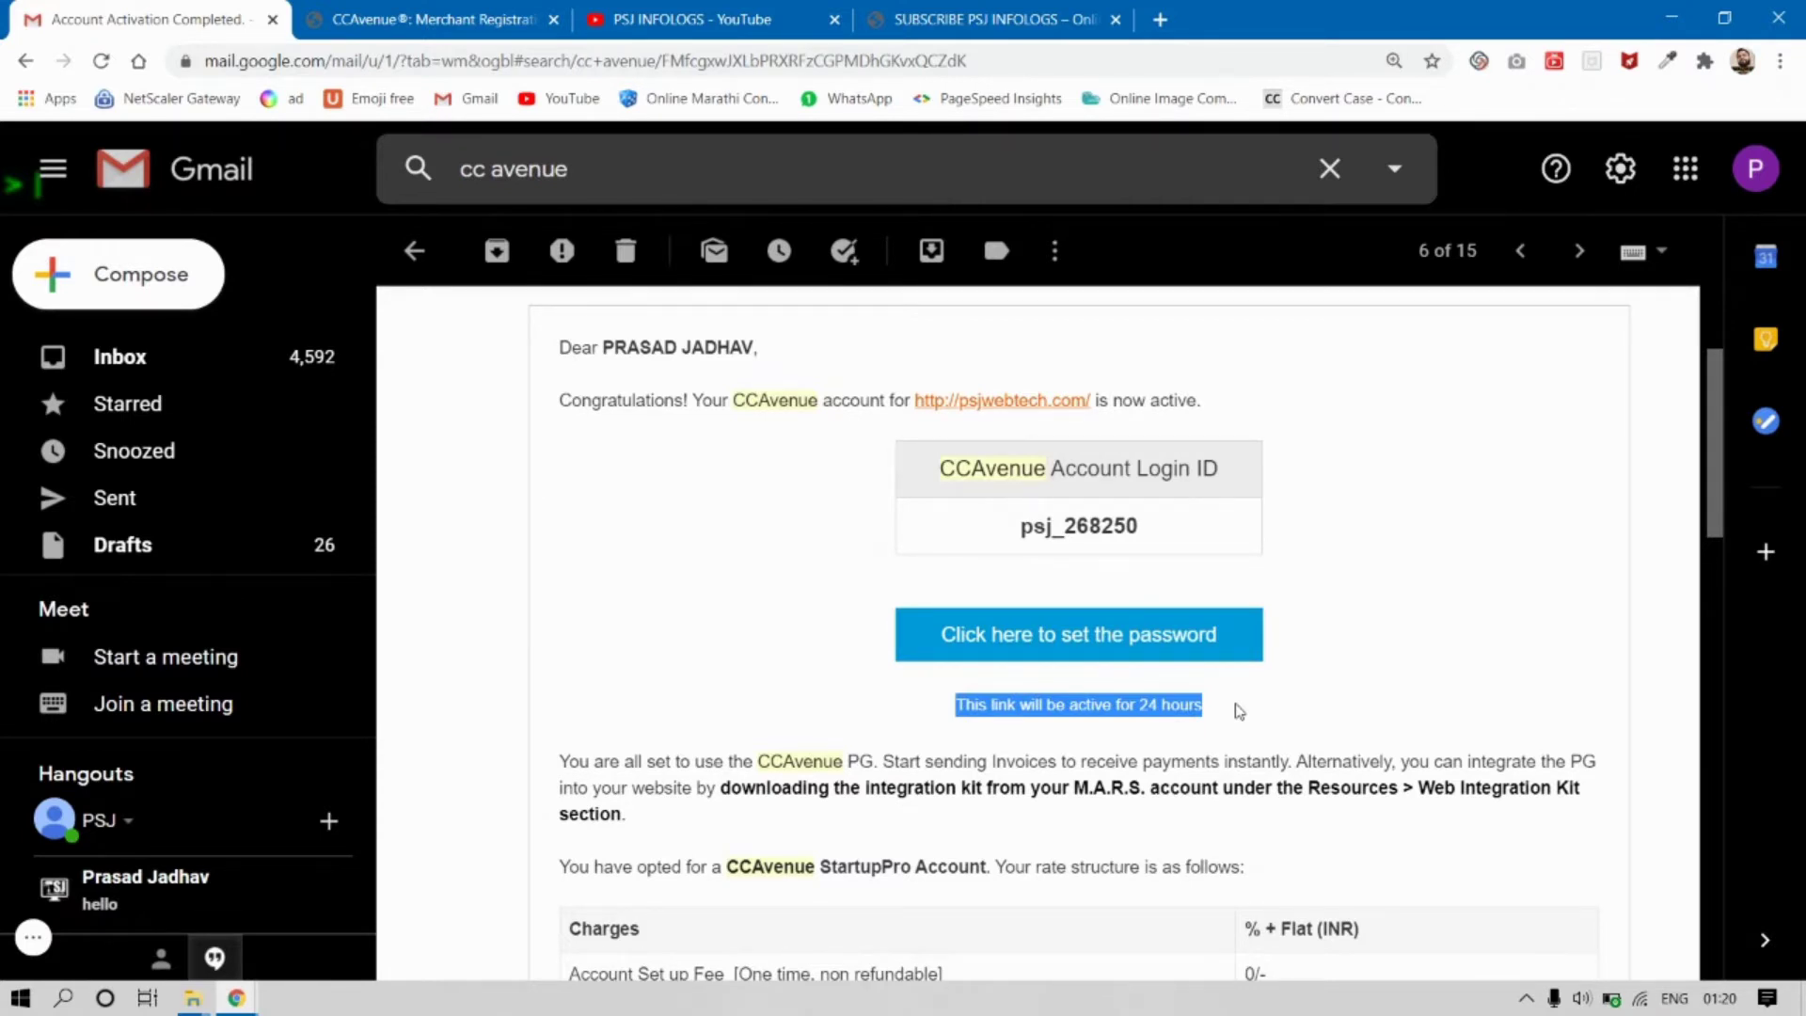
Return to the Gmail inbox, open the "CCAvenue Password Recovery System" email and examine its password reset link
key("g")
key("i")
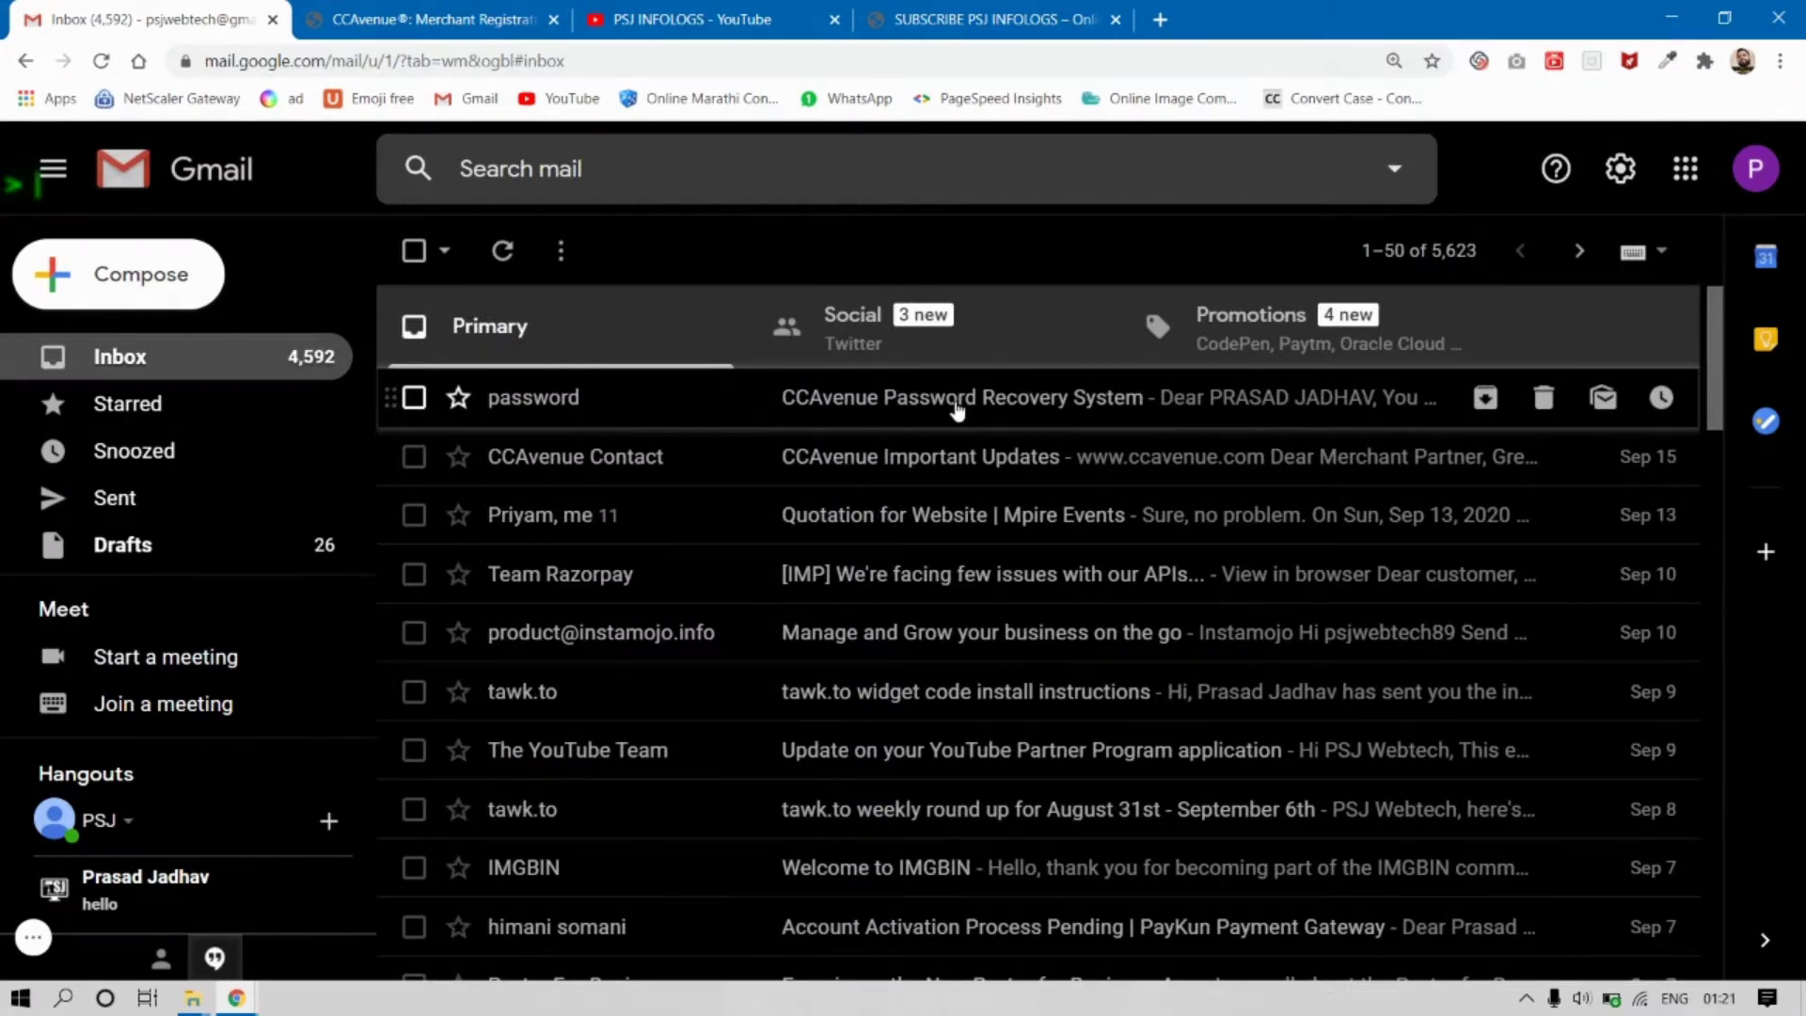
left_click(957, 406)
scroll(1004, 602, "down", 3)
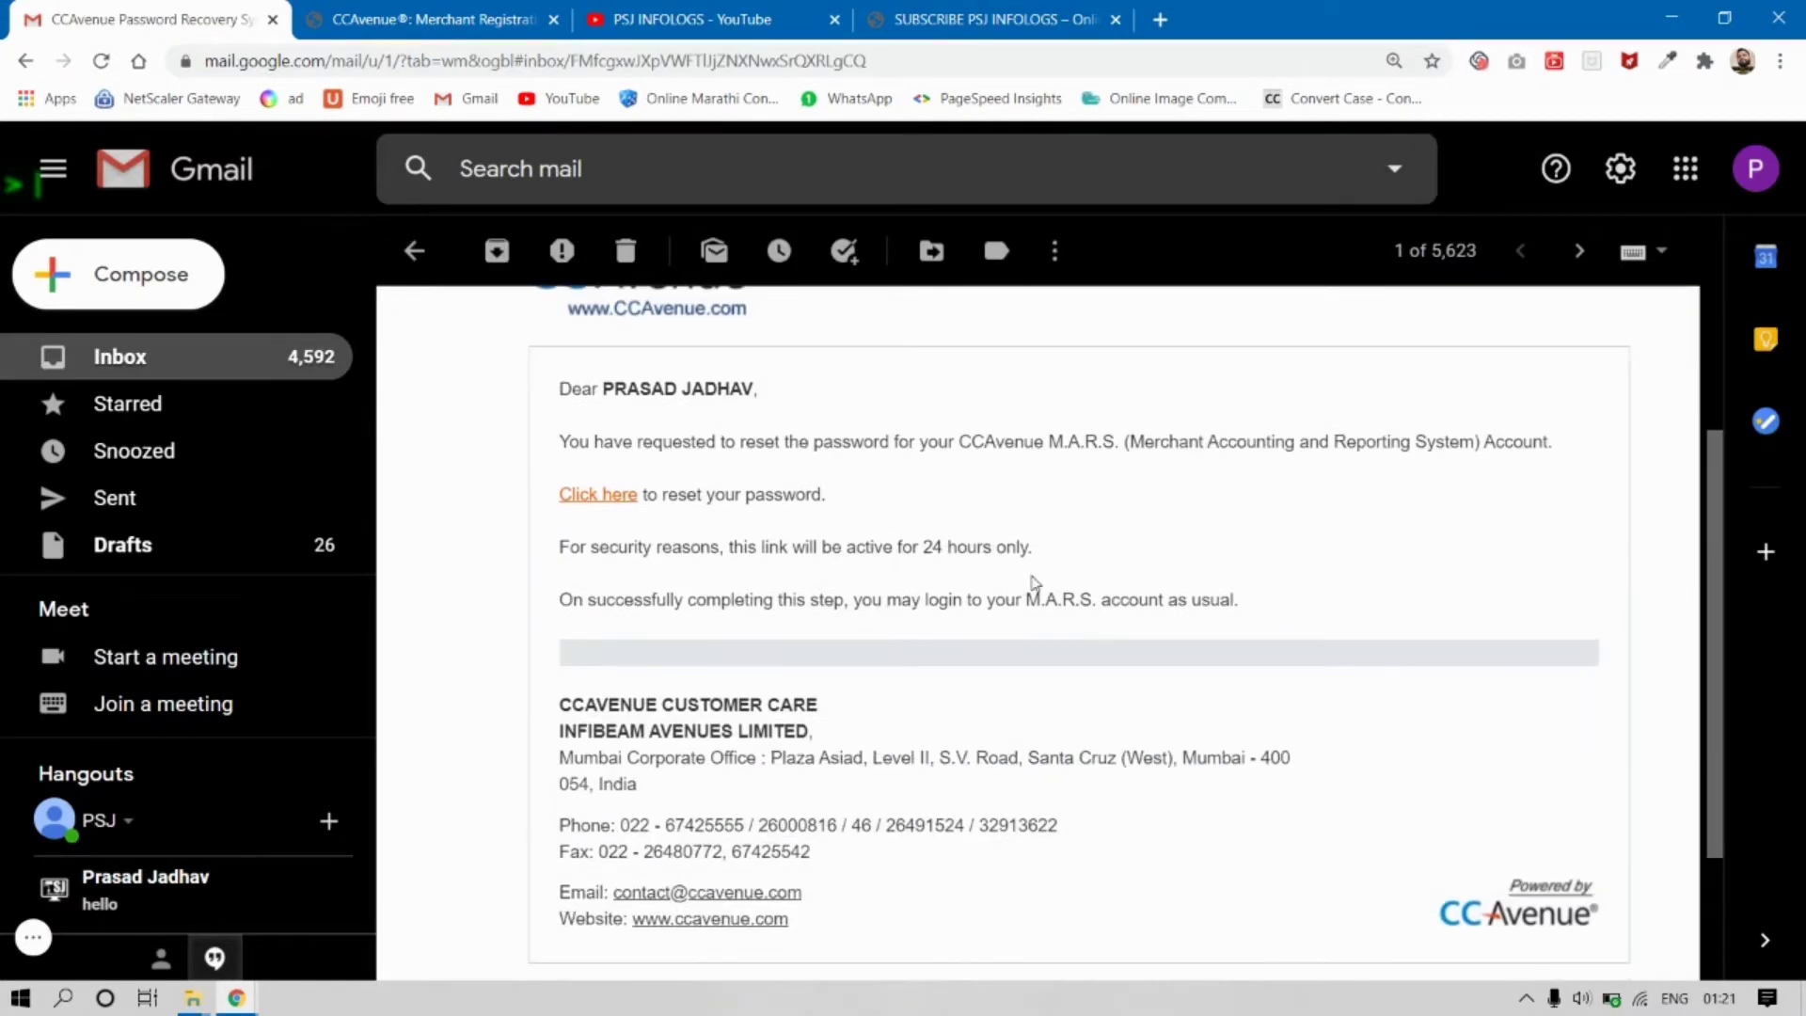
scroll(988, 522, "up", 2)
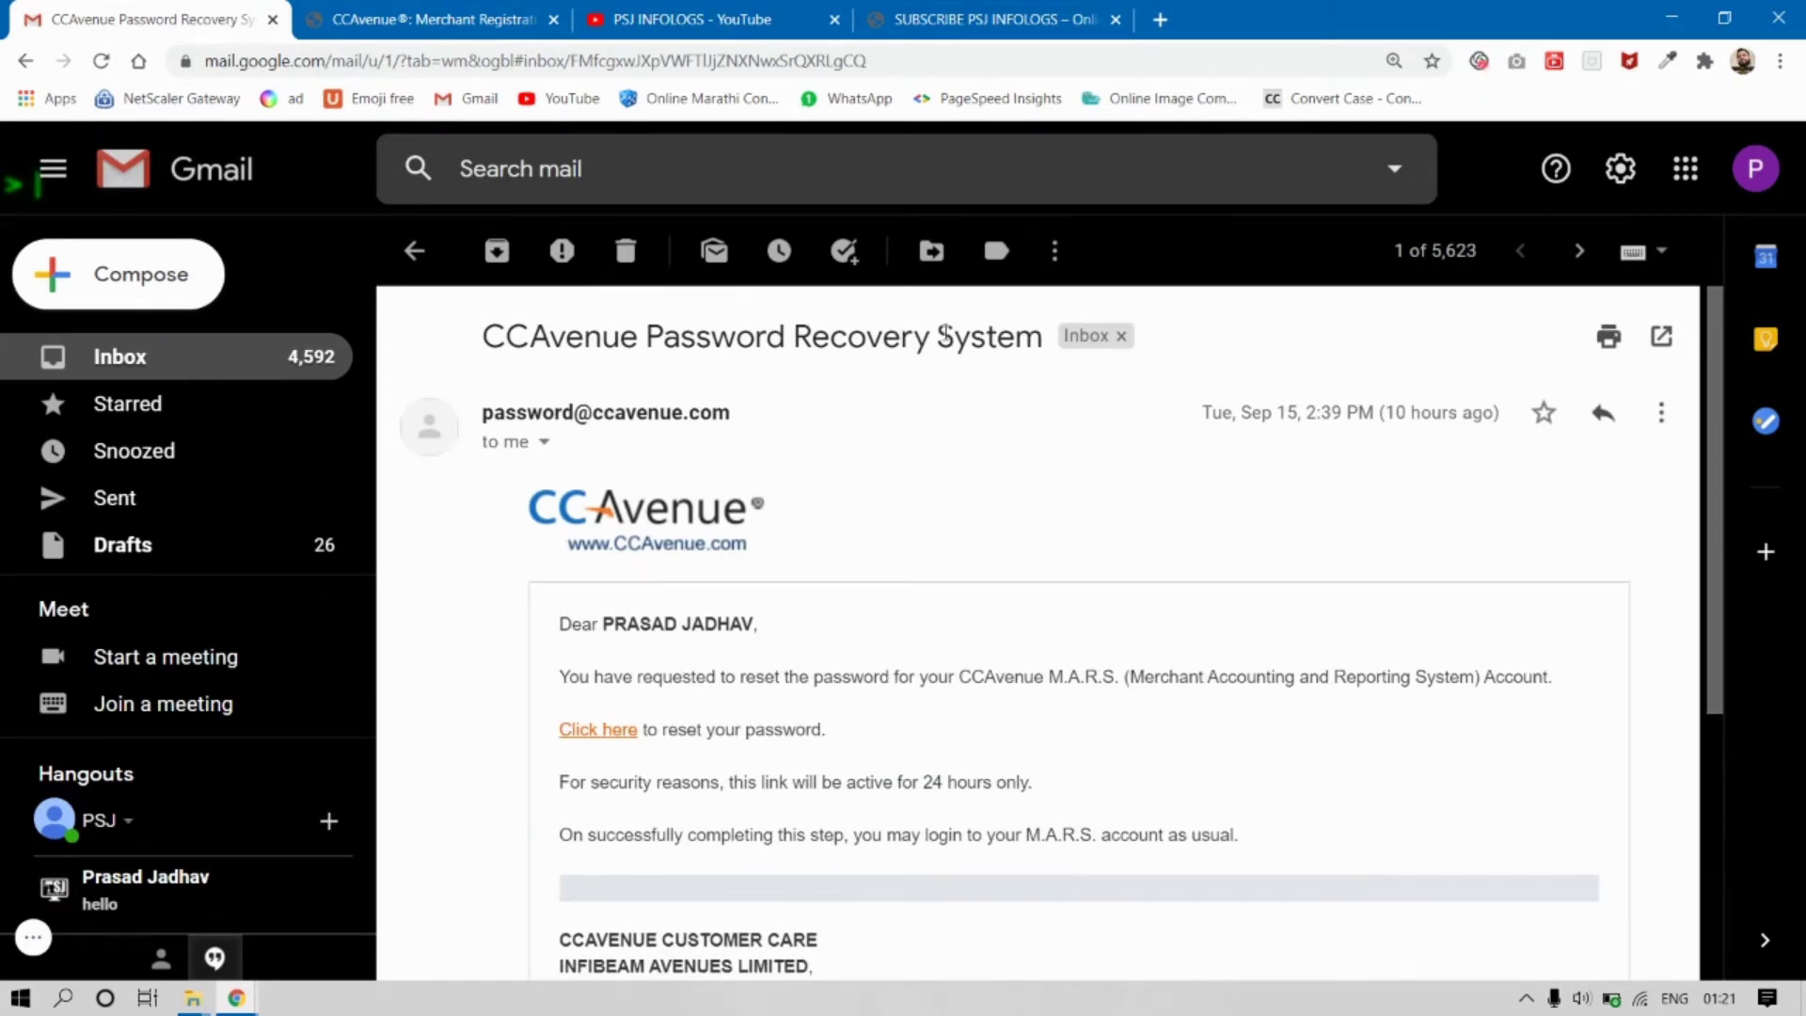
left_click_drag(1027, 336, 710, 335)
scroll(624, 621, "down", 2)
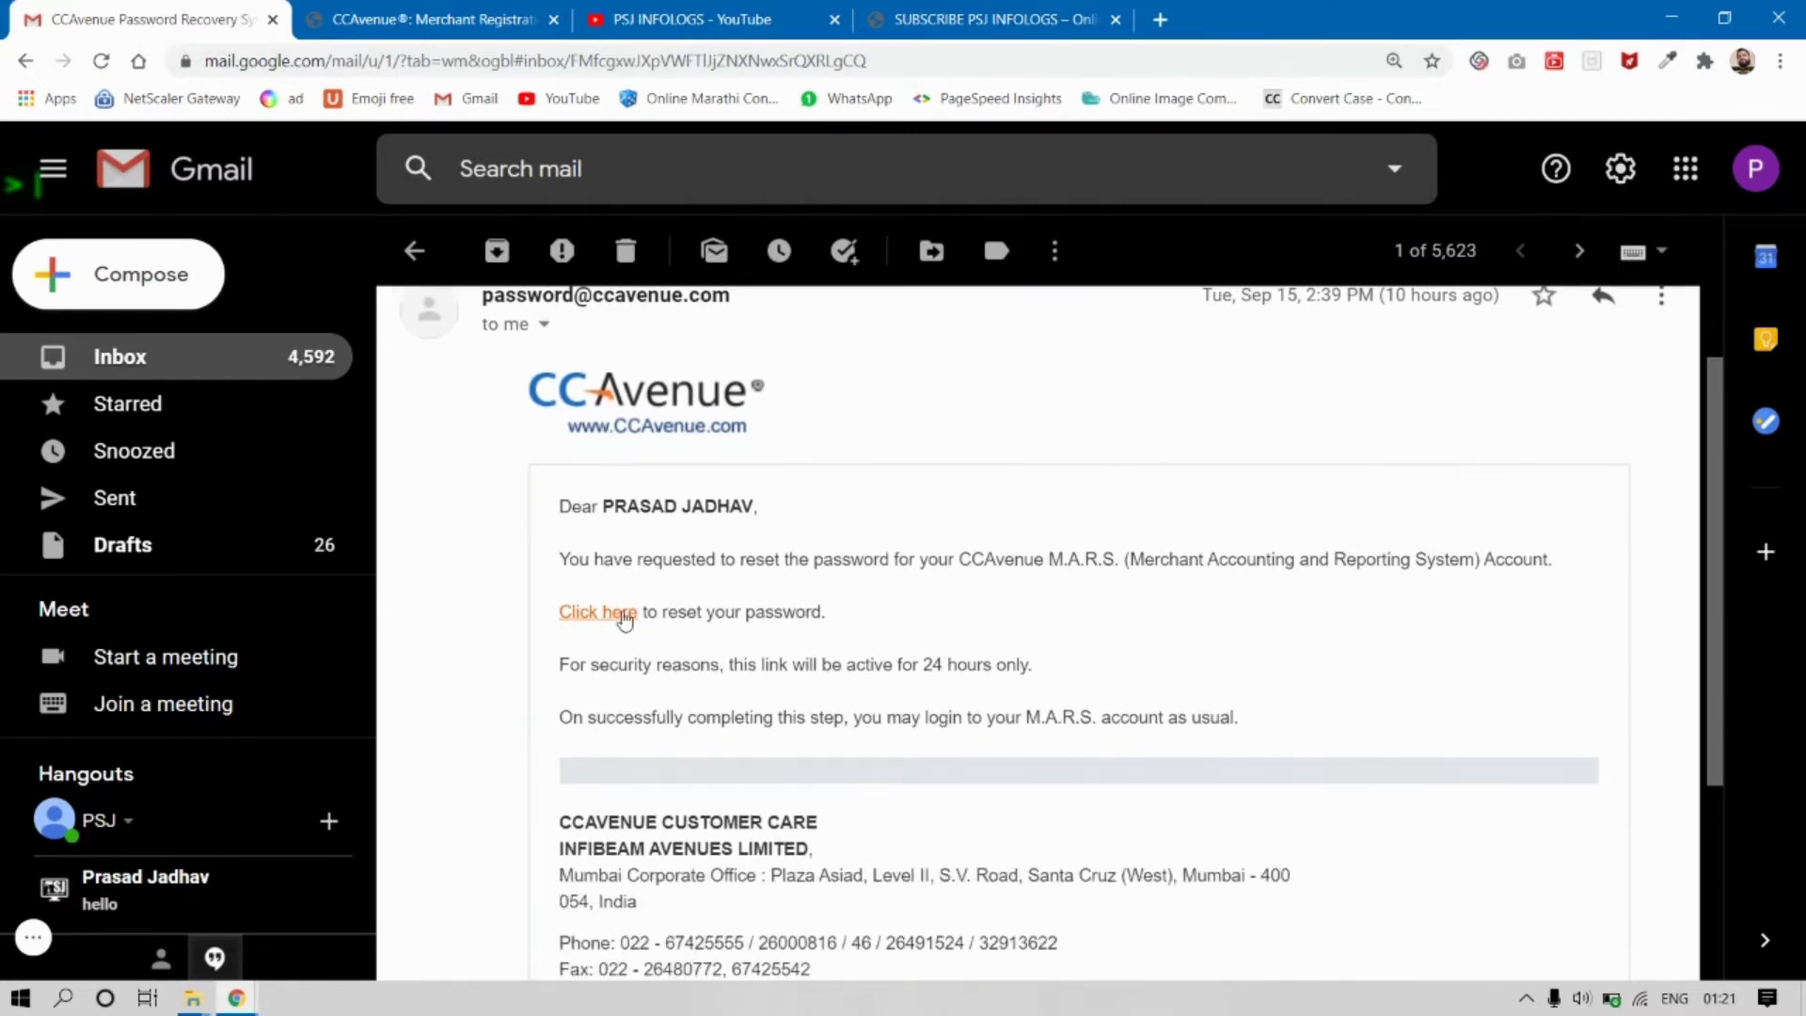
left_click(624, 620)
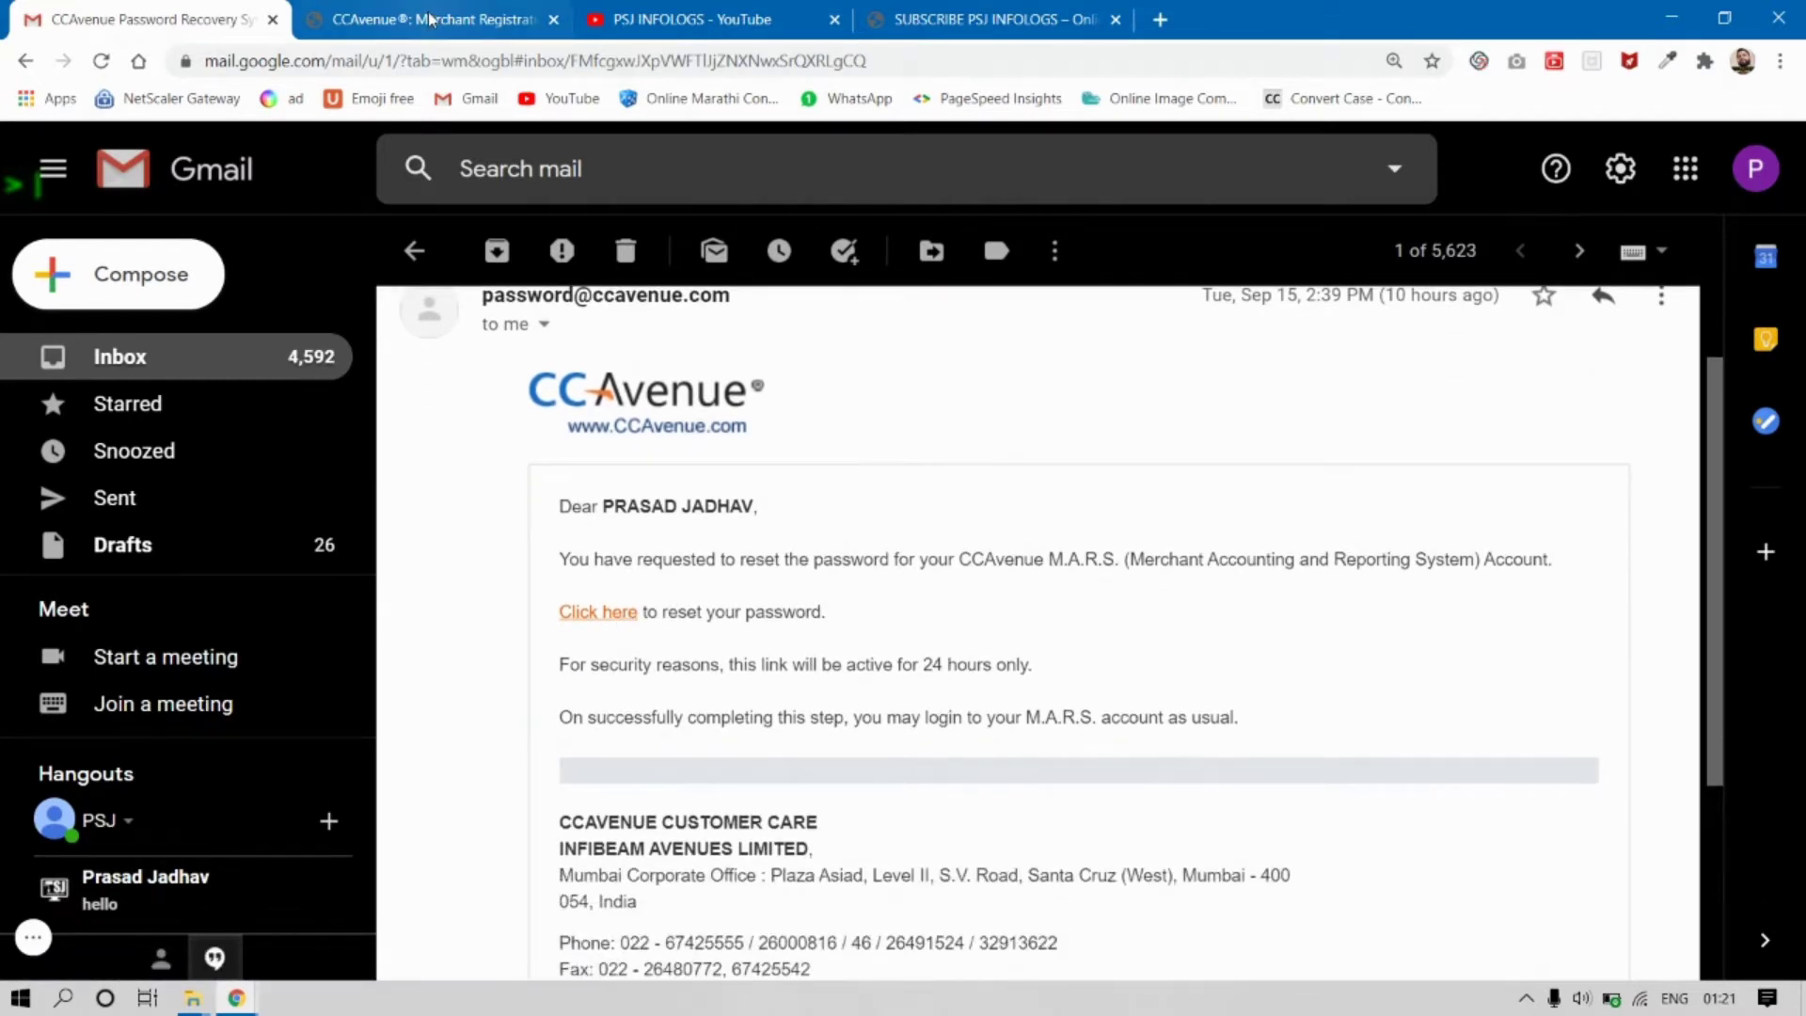
Review the estimated transactions section on the CCAvenue account information page, including monthly transaction count and ticket amount range
left_click_drag(894, 490, 682, 491)
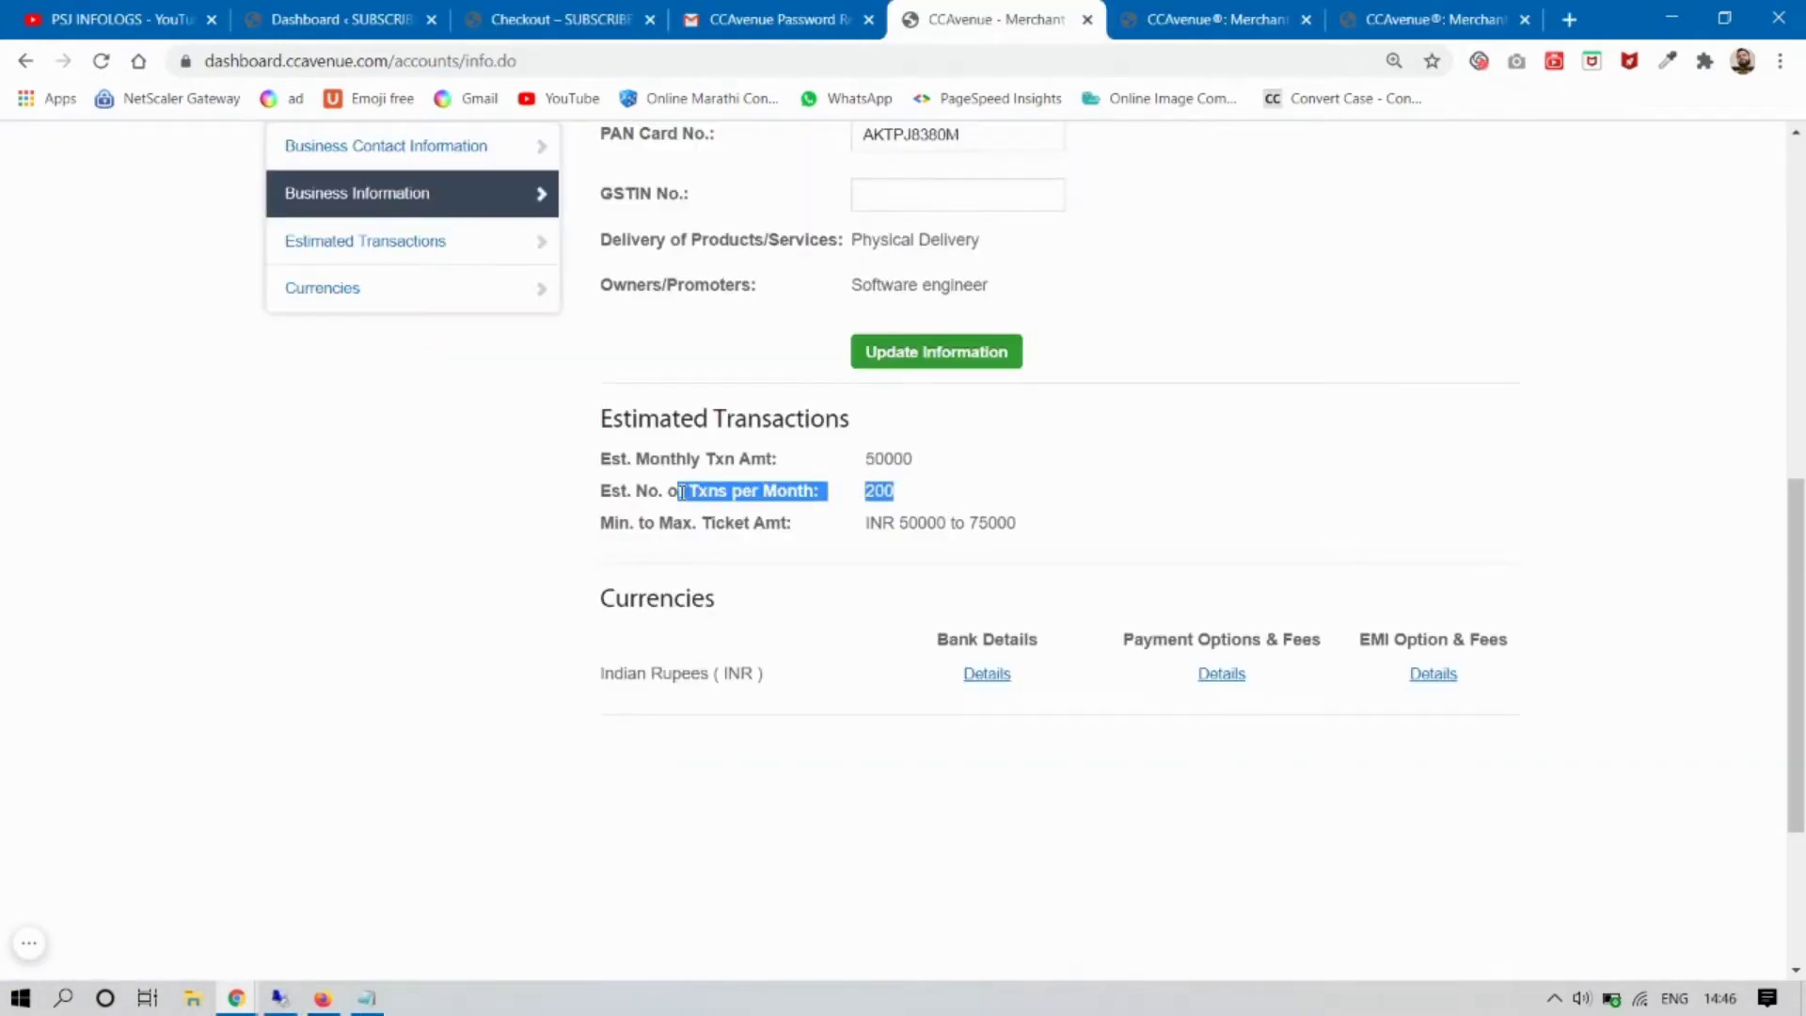
left_click_drag(1023, 520, 669, 520)
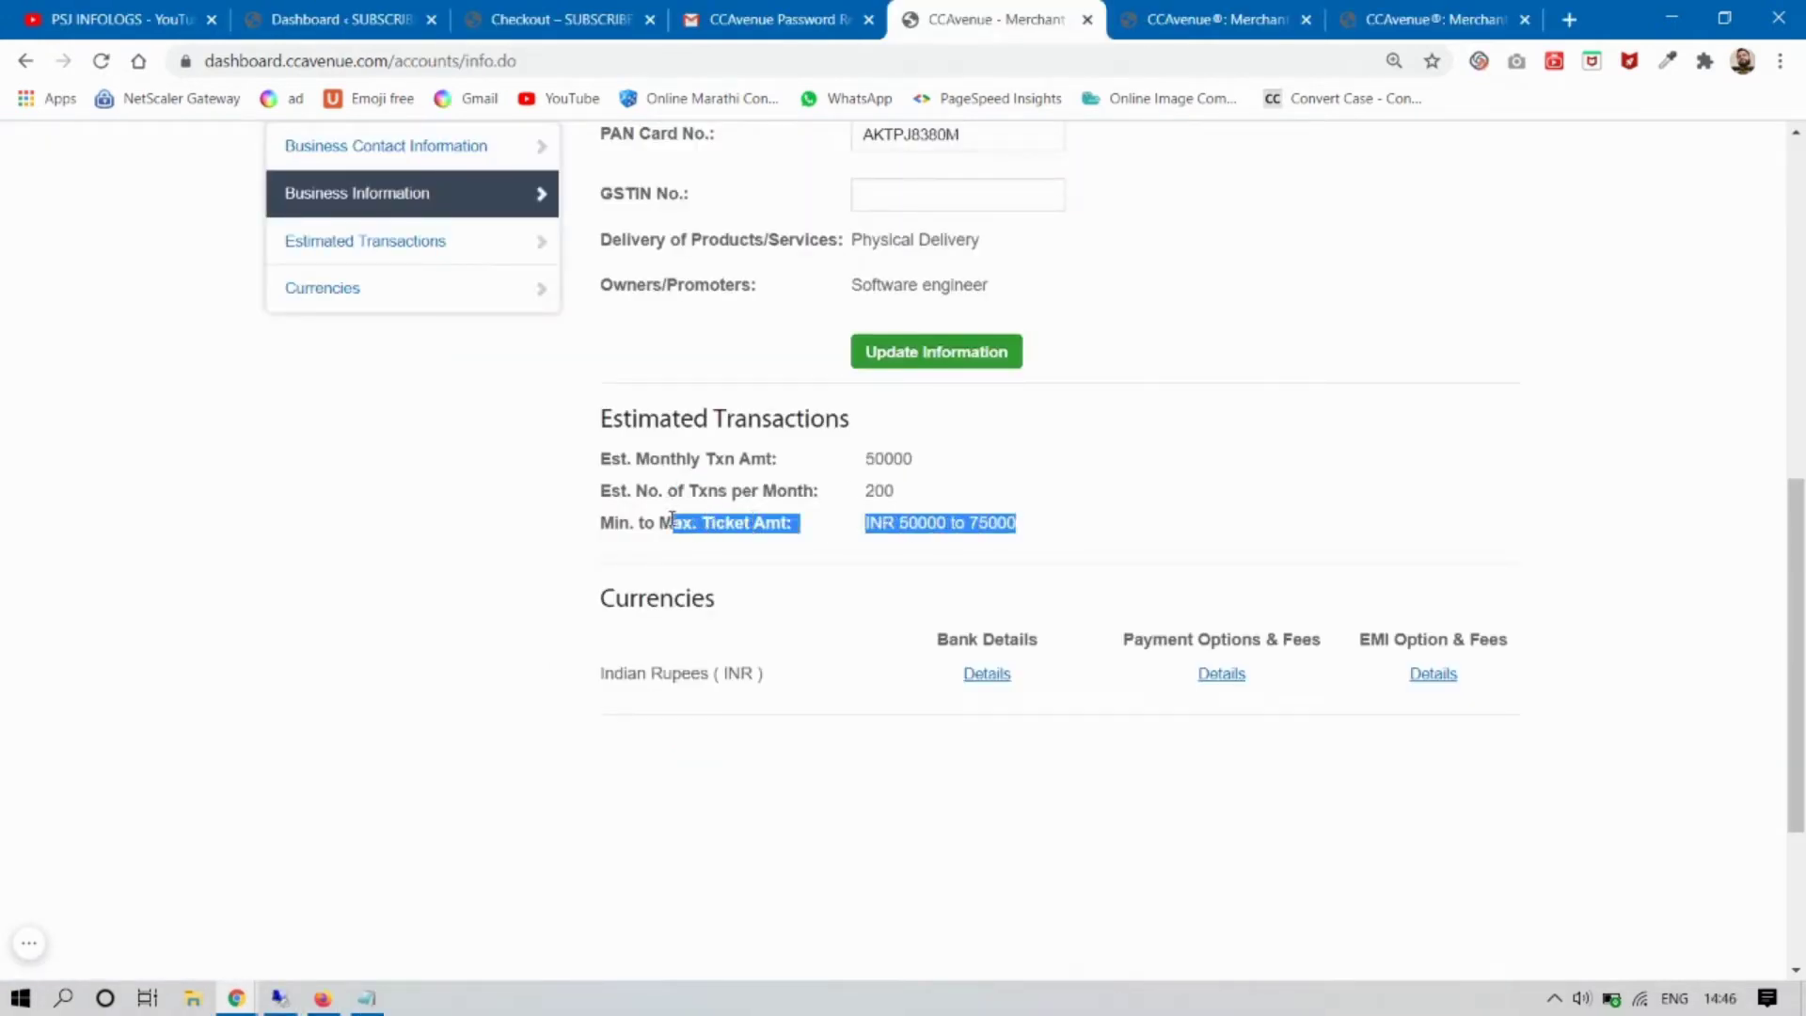
left_click(1404, 448)
scroll(1404, 447, "up", 9)
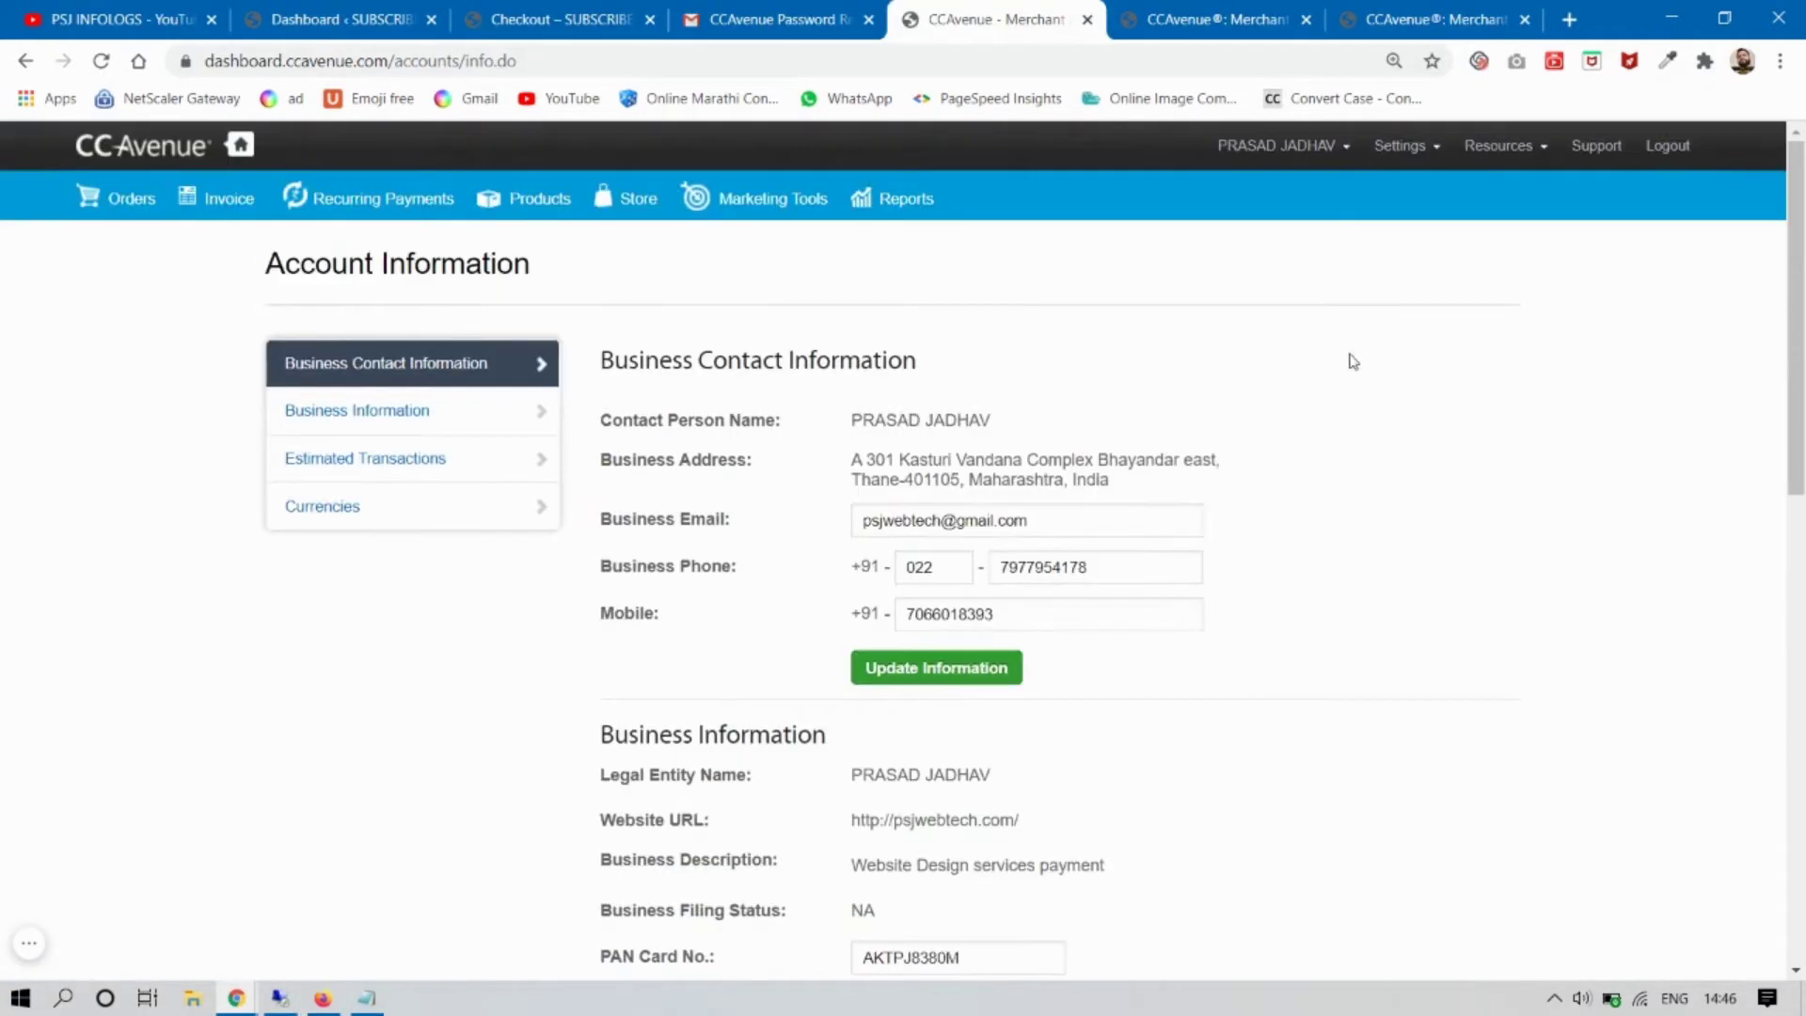
Open the CCAvenue Gateway Settings and review the web store name, store URL and logo upload sections
left_click(1401, 147)
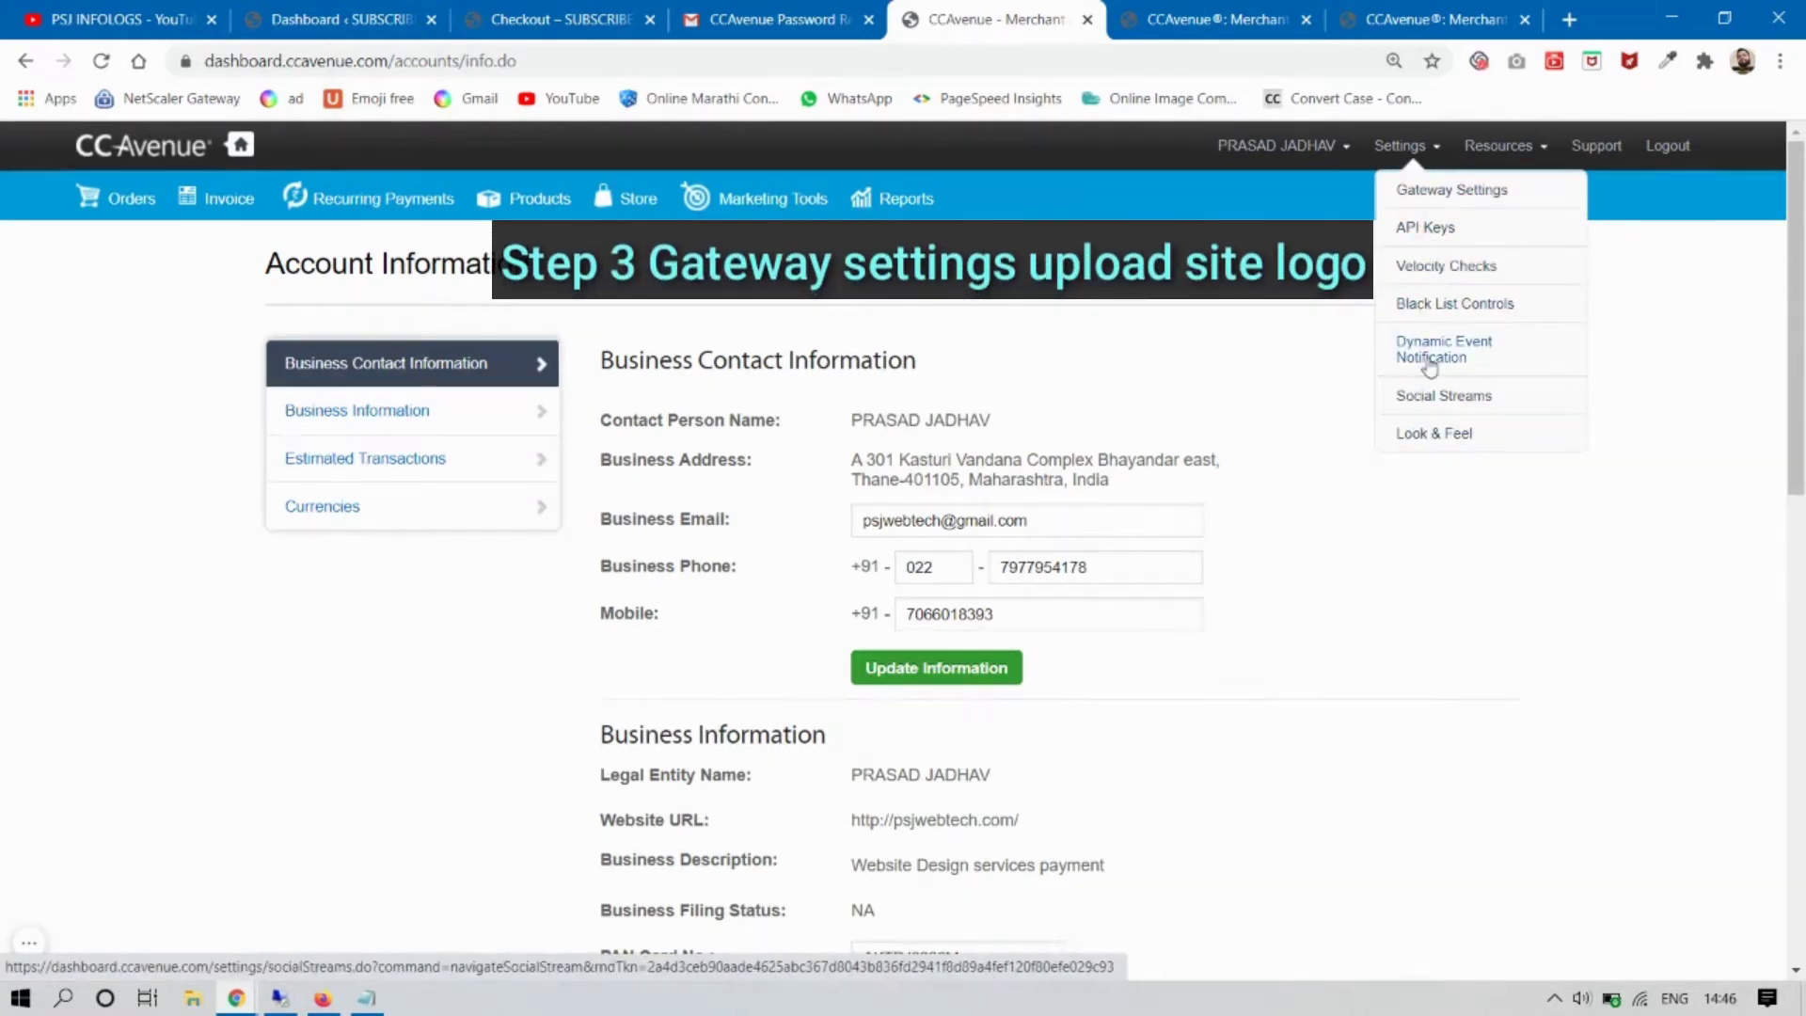
left_click(1434, 193)
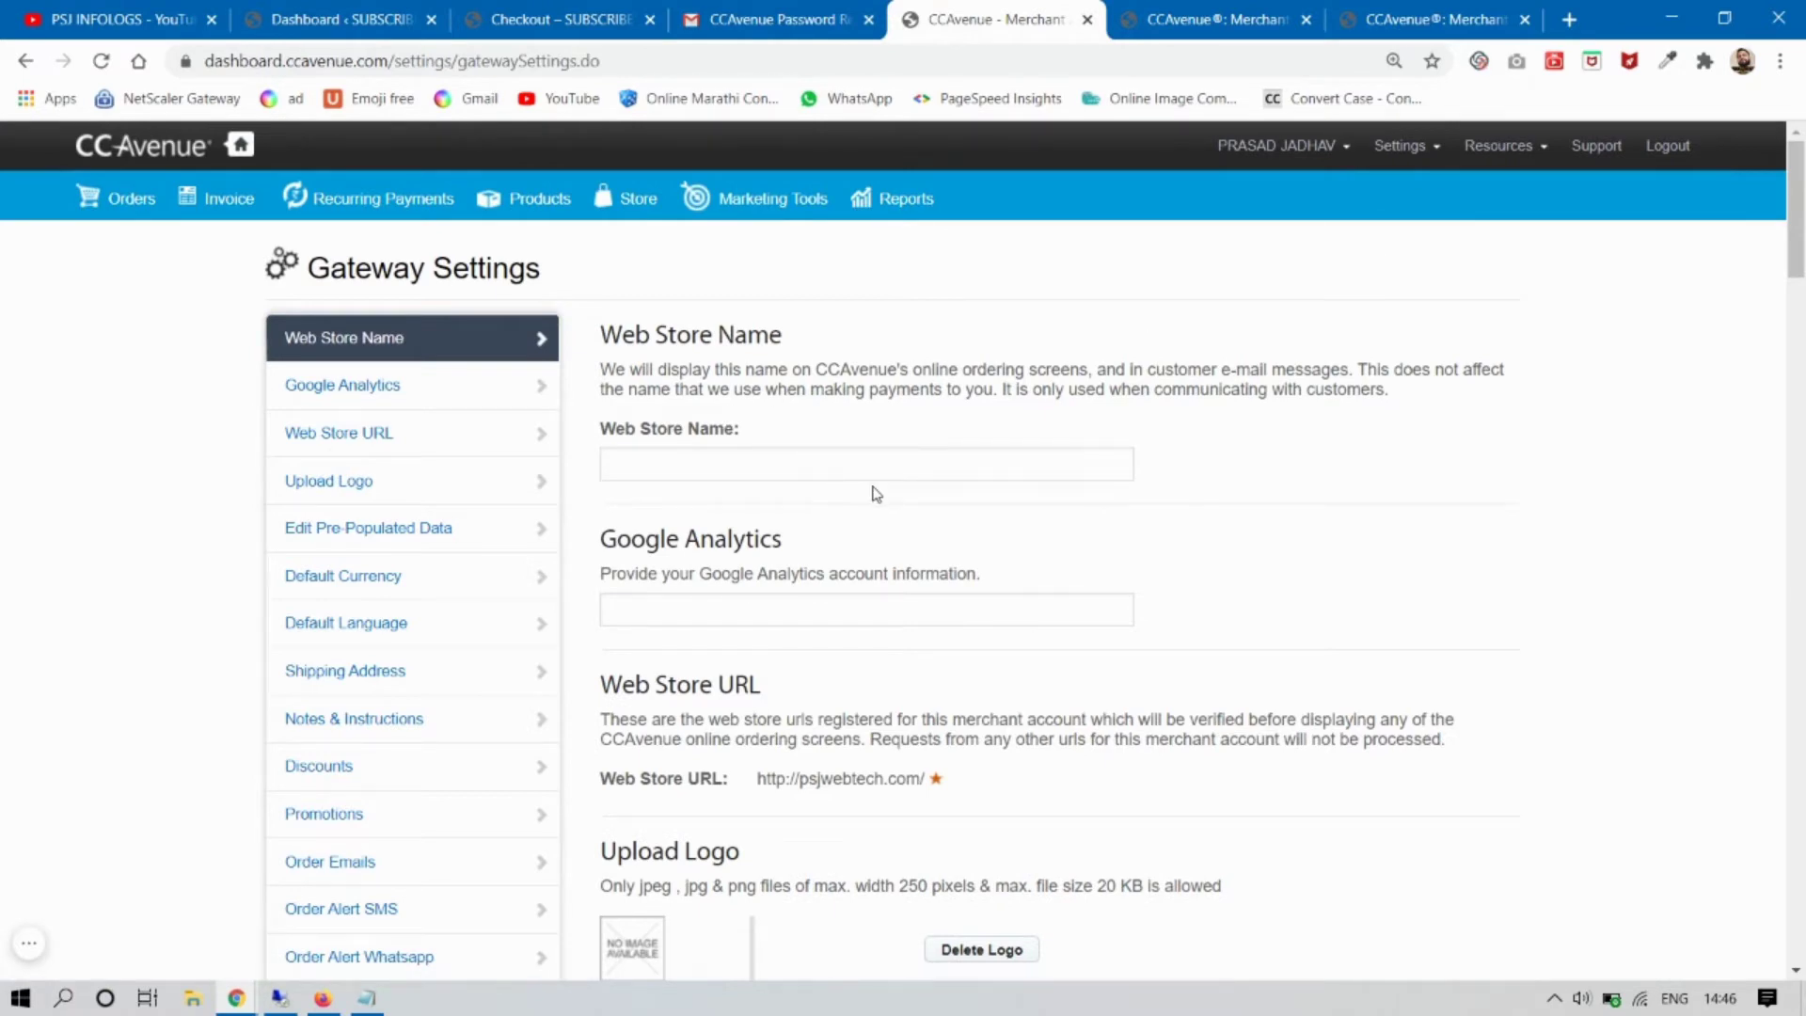
scroll(875, 493, "down", 1)
scroll(843, 558, "down", 2)
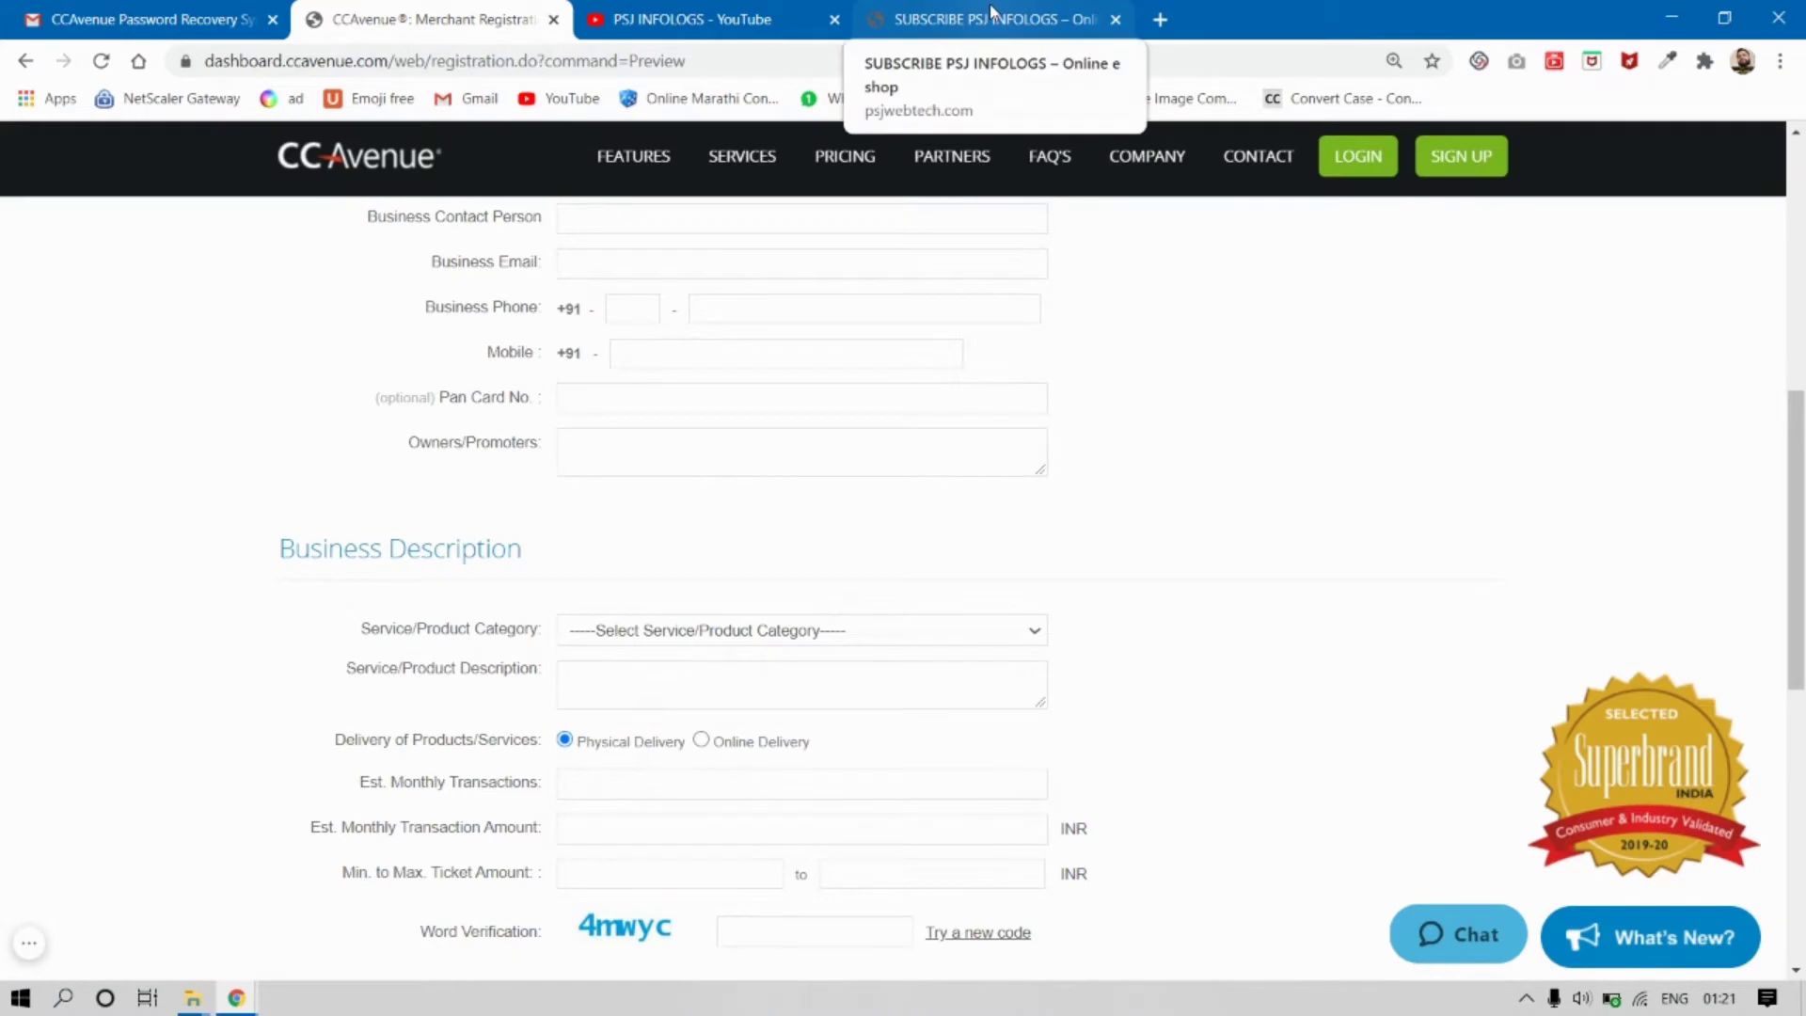
Switch to the online store's home page and browse its category banners and the on-sale products under Shop New Arrivals
left_click(993, 16)
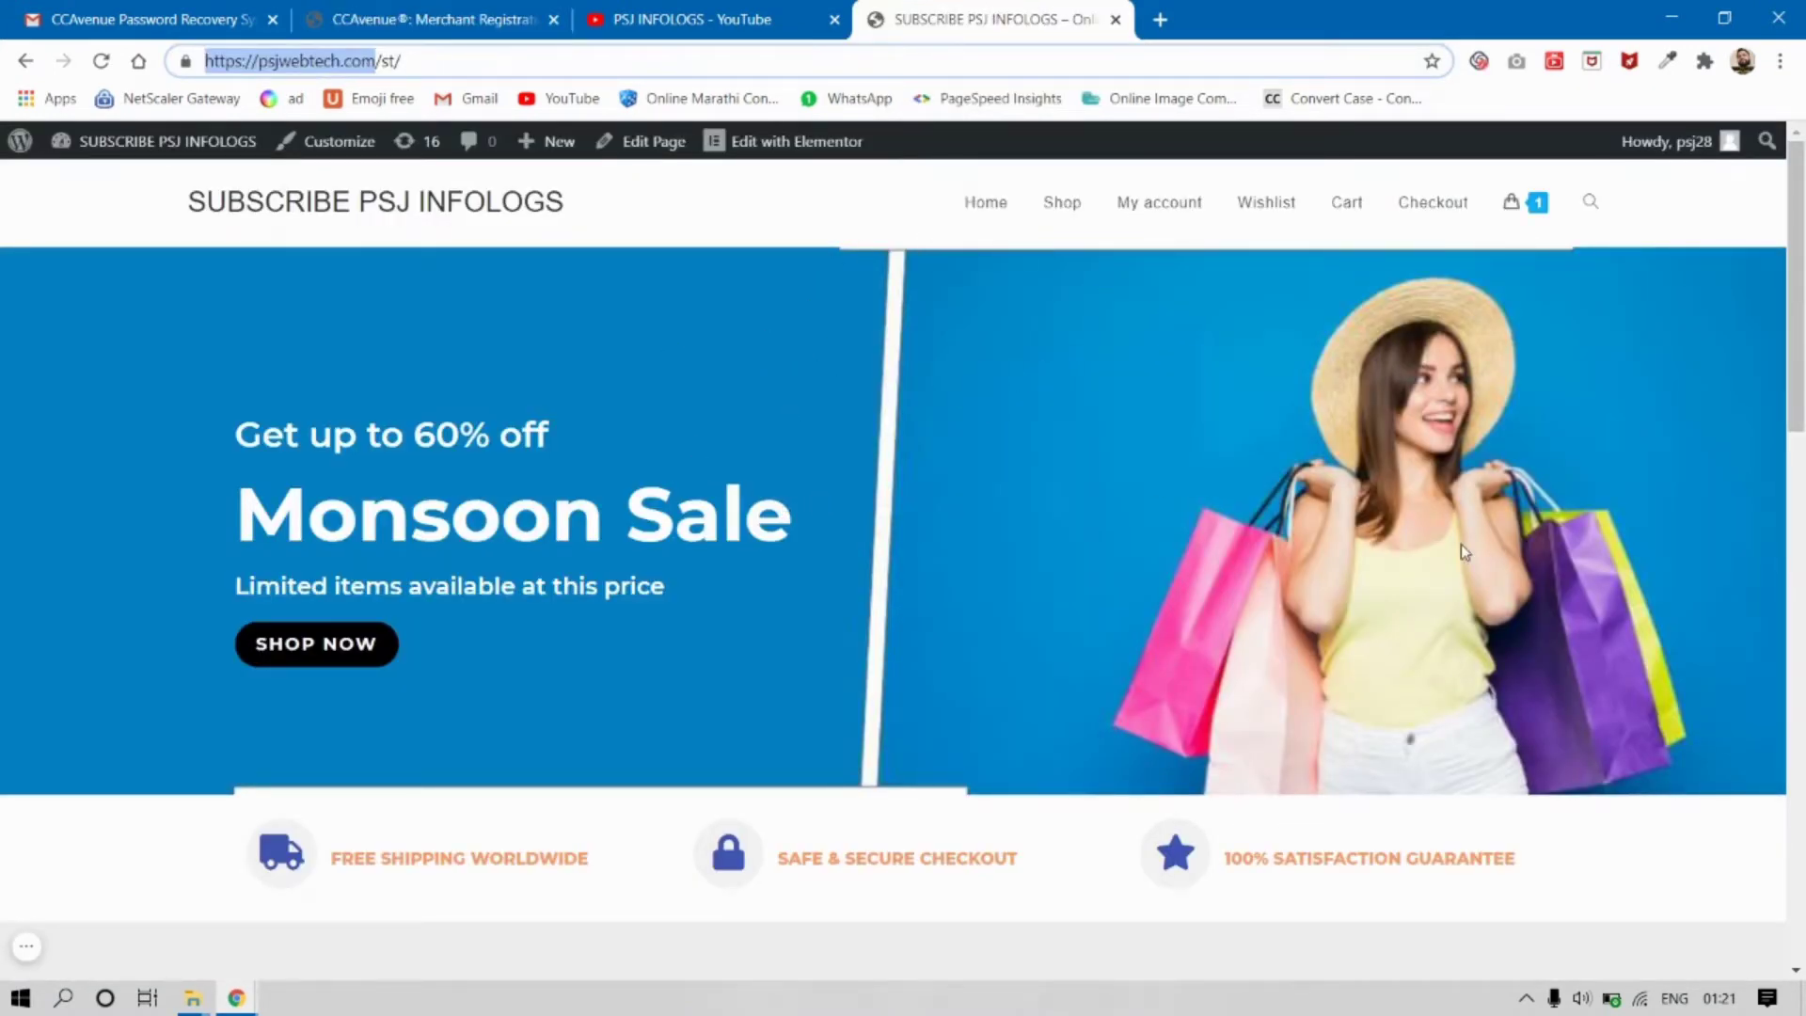
scroll(587, 546, "down", 8)
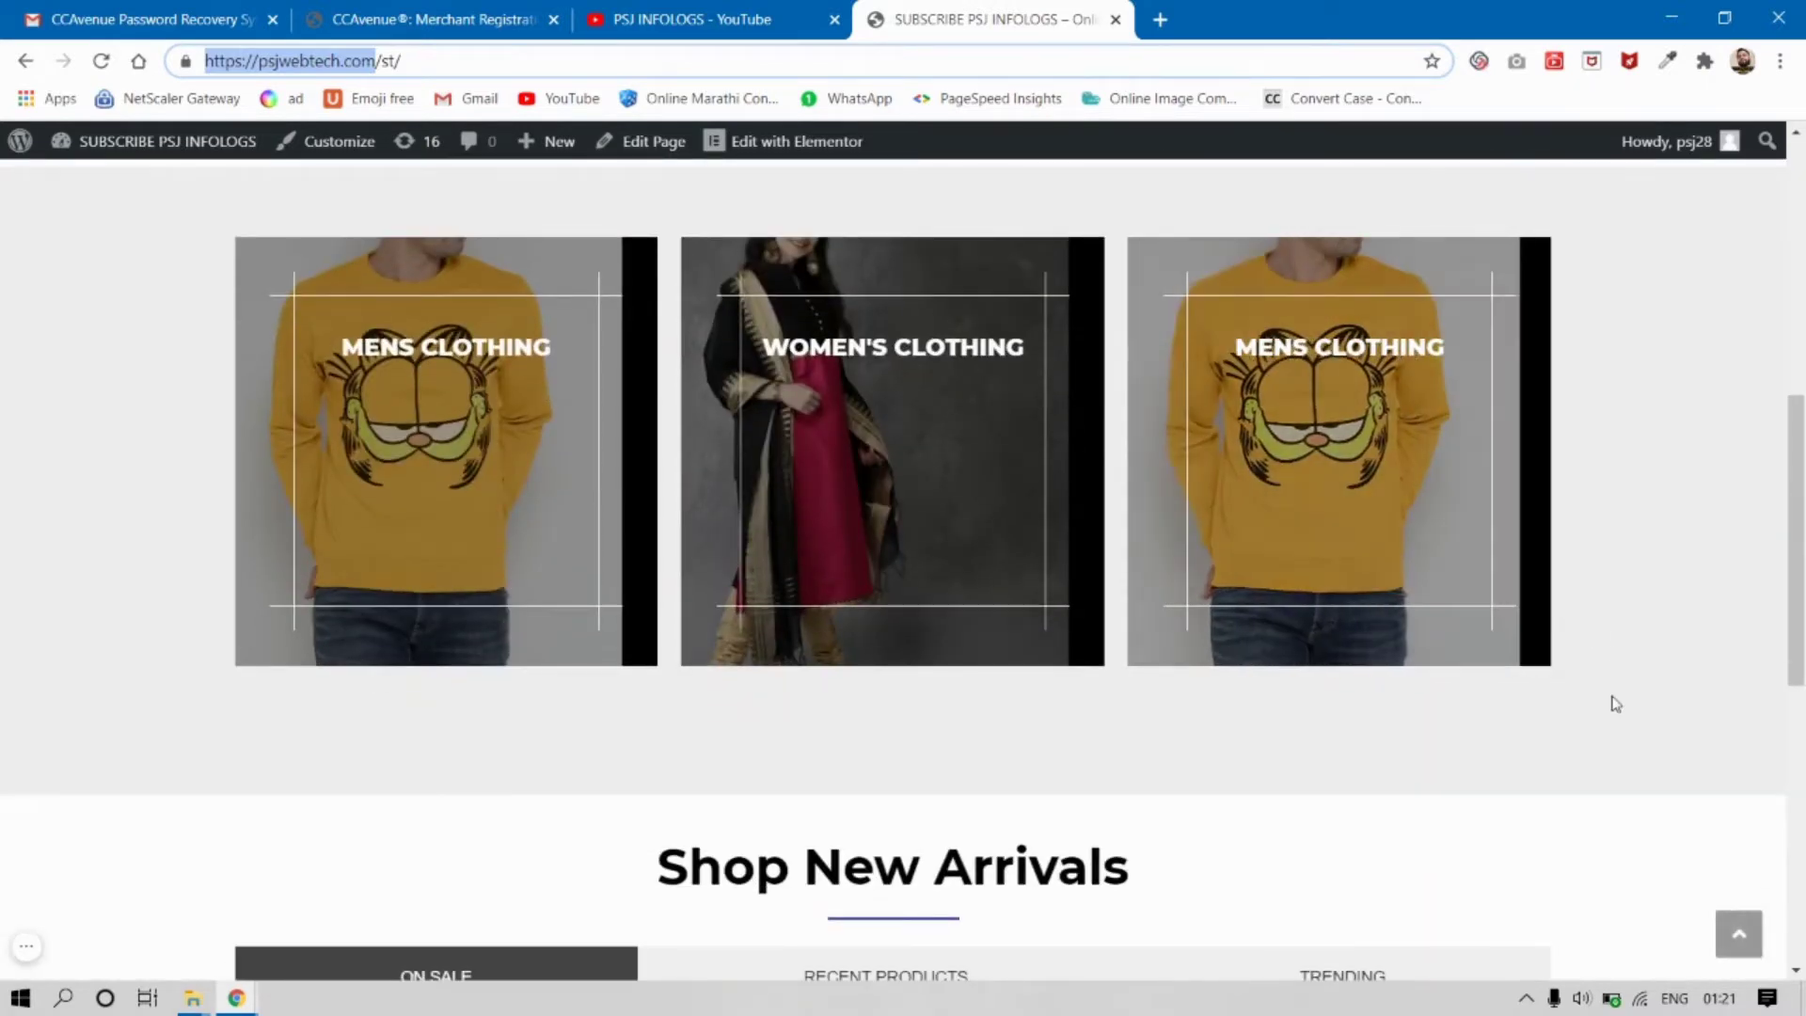
scroll(1603, 744, "down", 4)
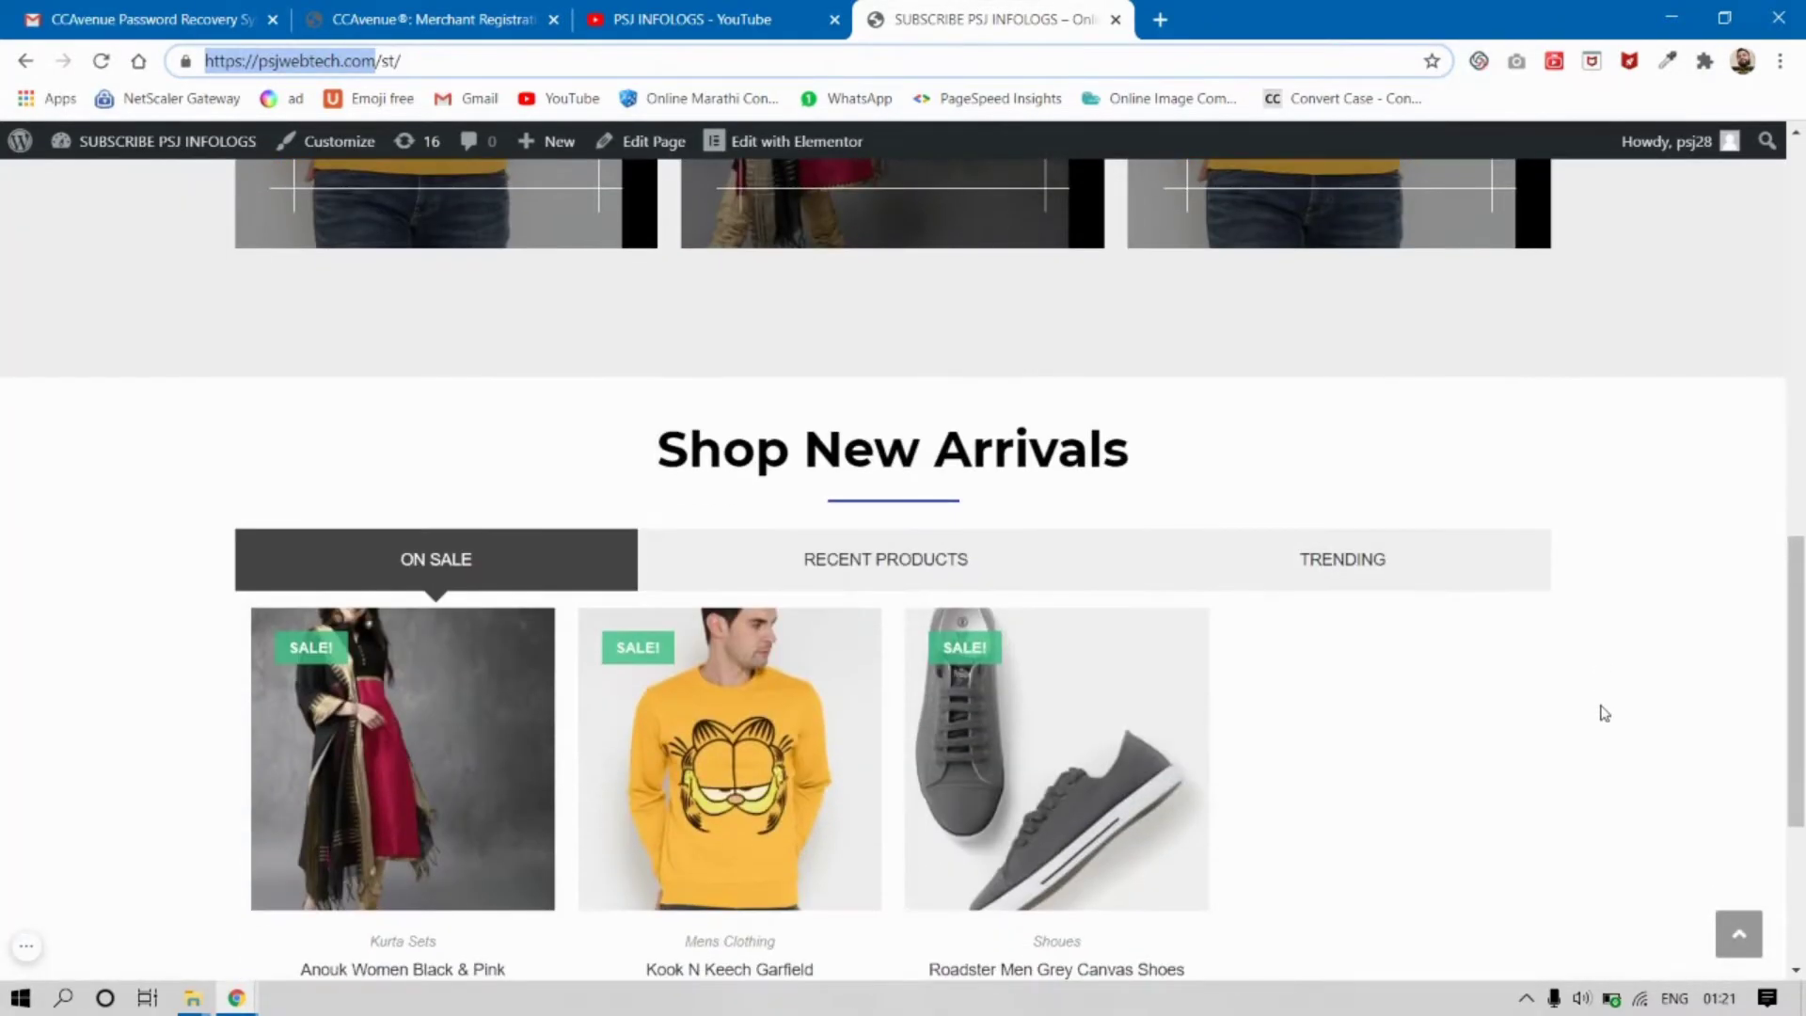
scroll(1604, 712, "down", 3)
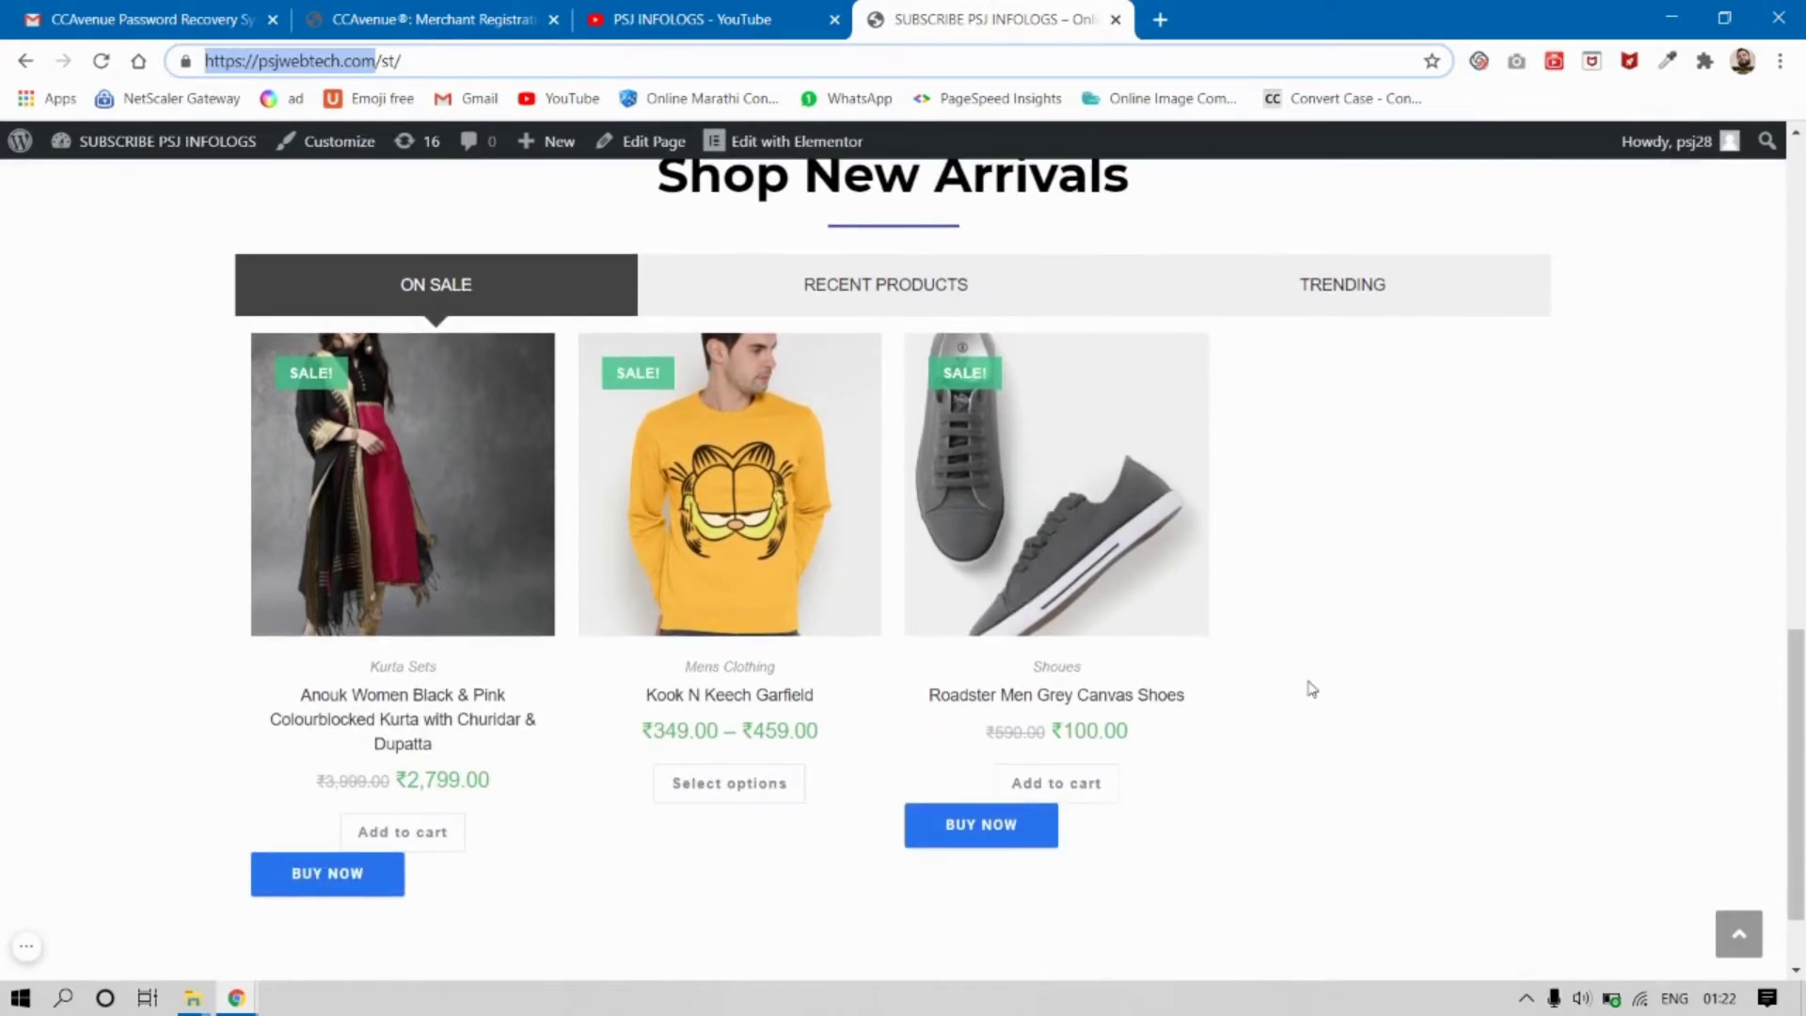
mouse_move(1079, 647)
scroll(1265, 533, "up", 10)
scroll(1262, 554, "down", 10)
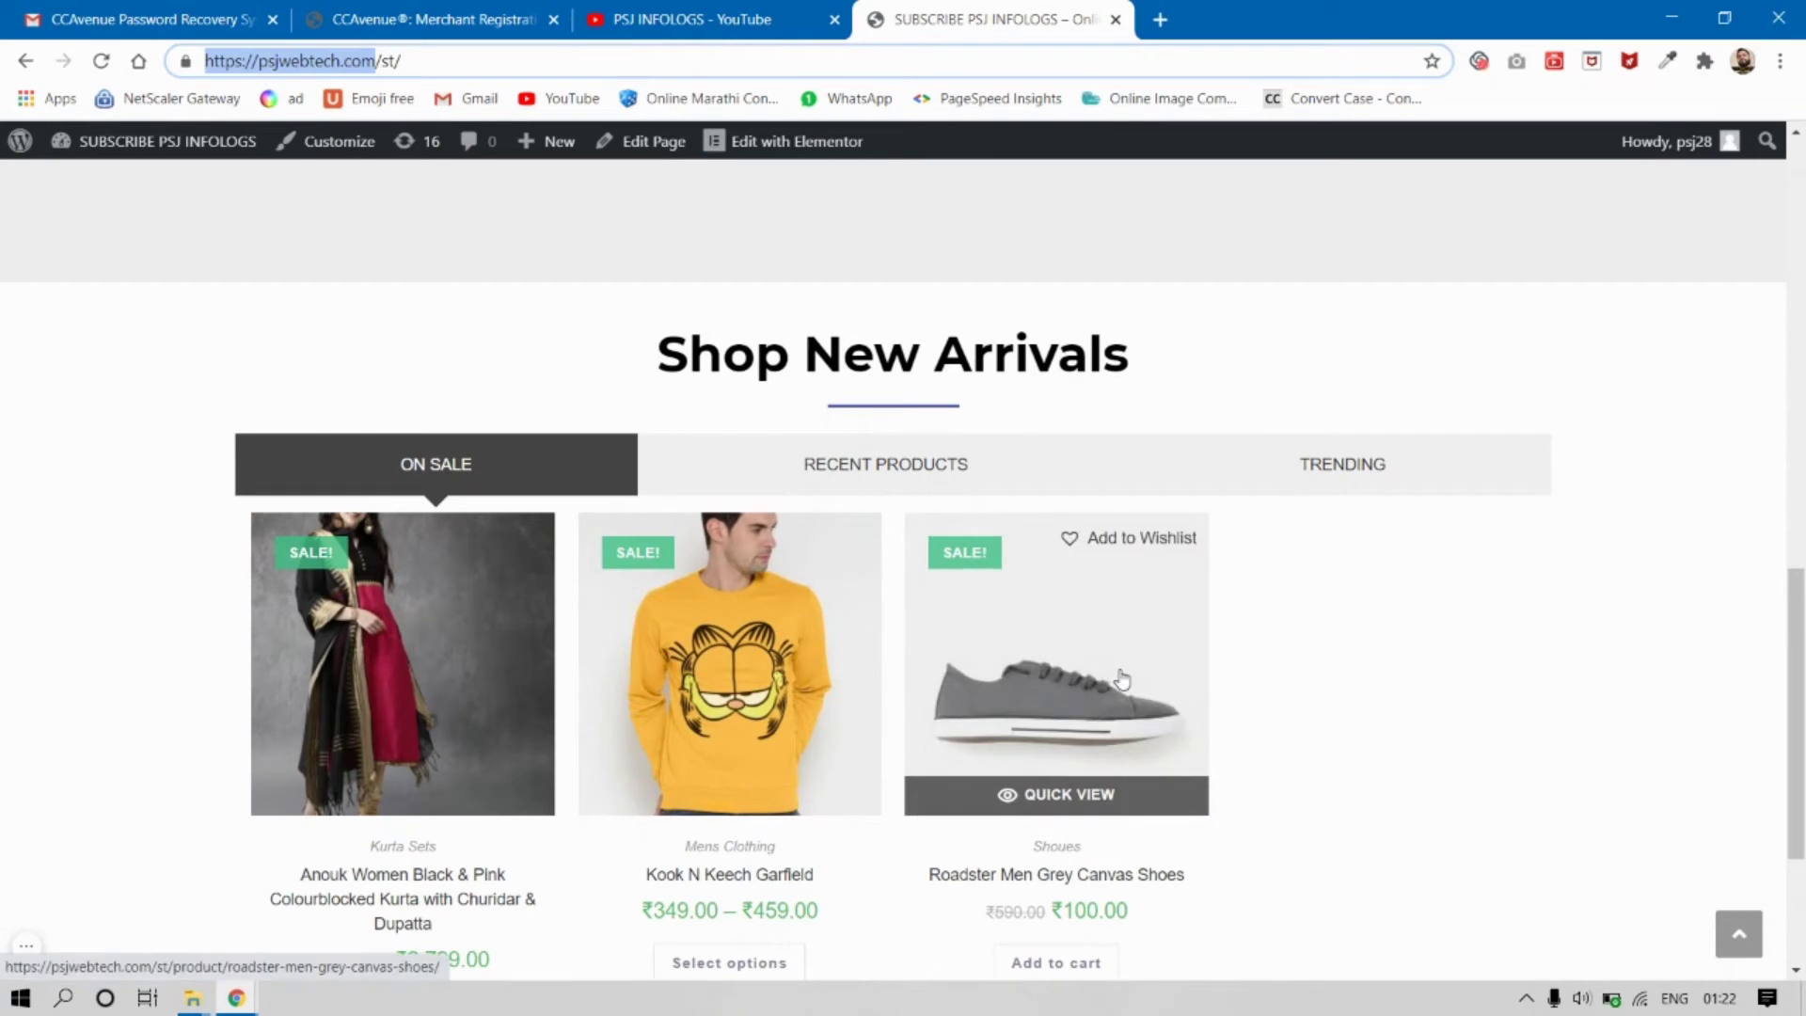
Take the Roadster Men Grey Canvas Shoes straight to checkout with Buy Now and review the order's available payment methods
left_click(1121, 679)
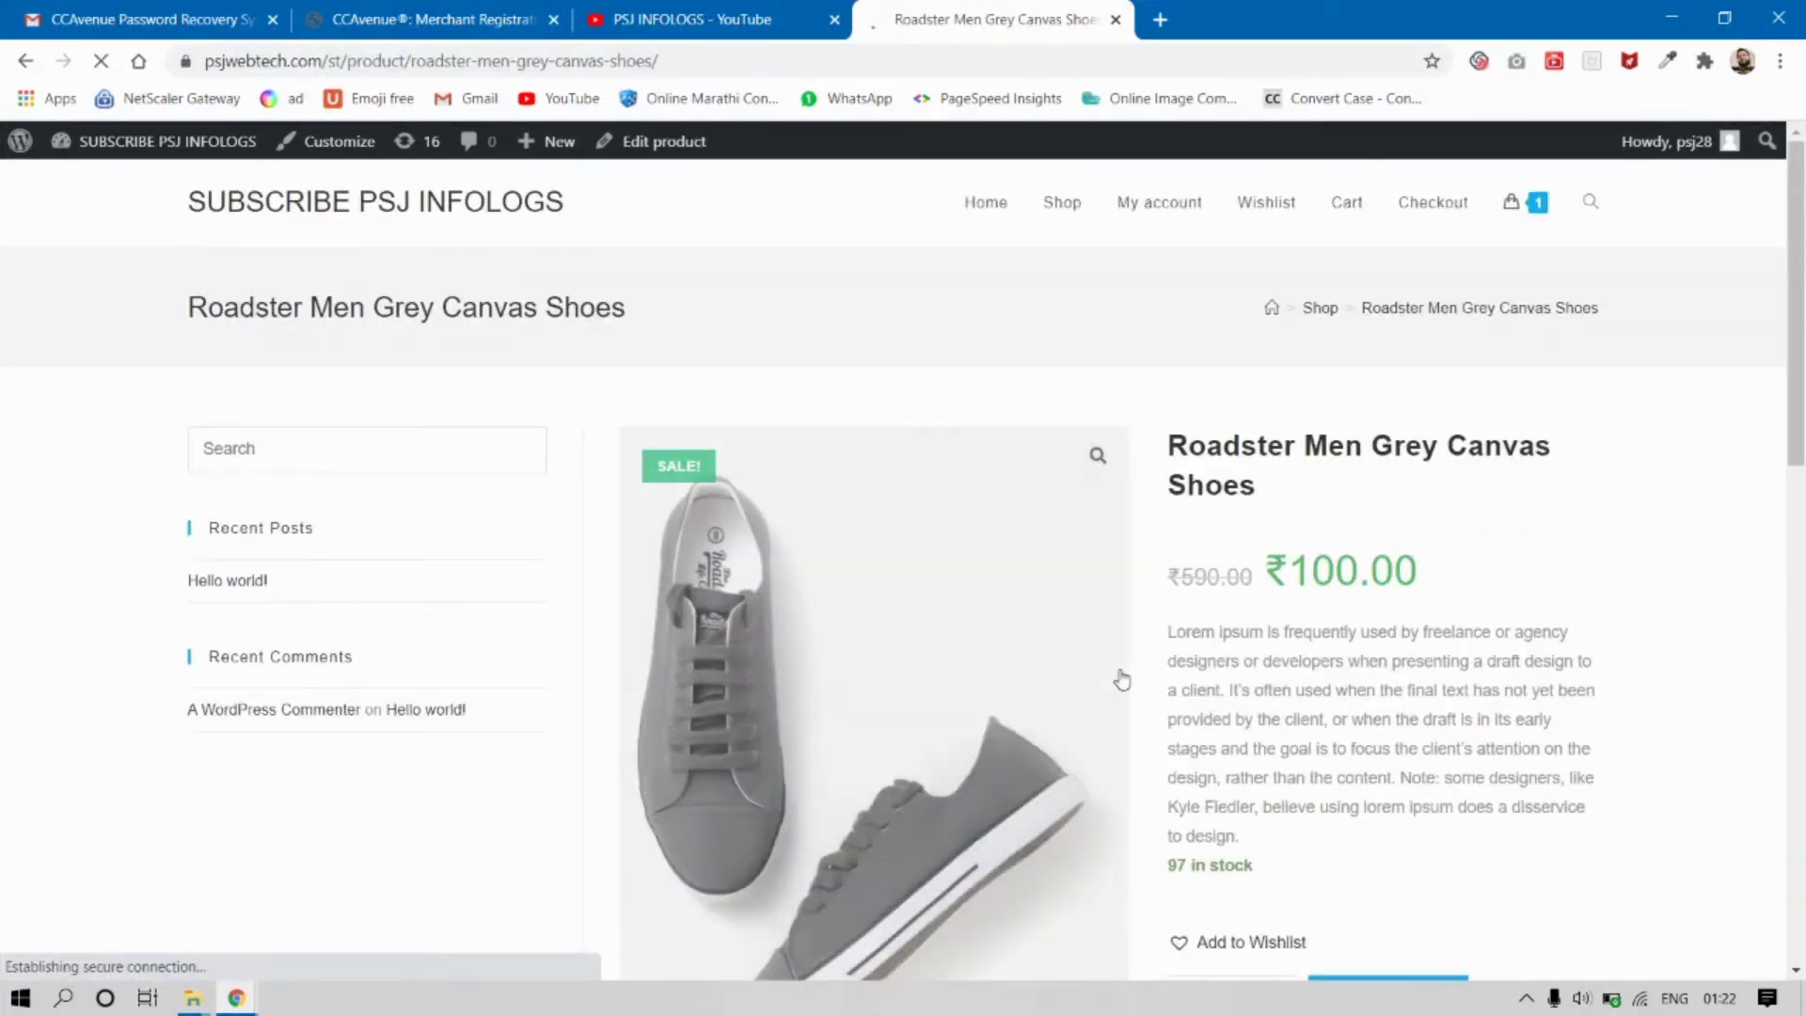
scroll(1293, 635, "down", 3)
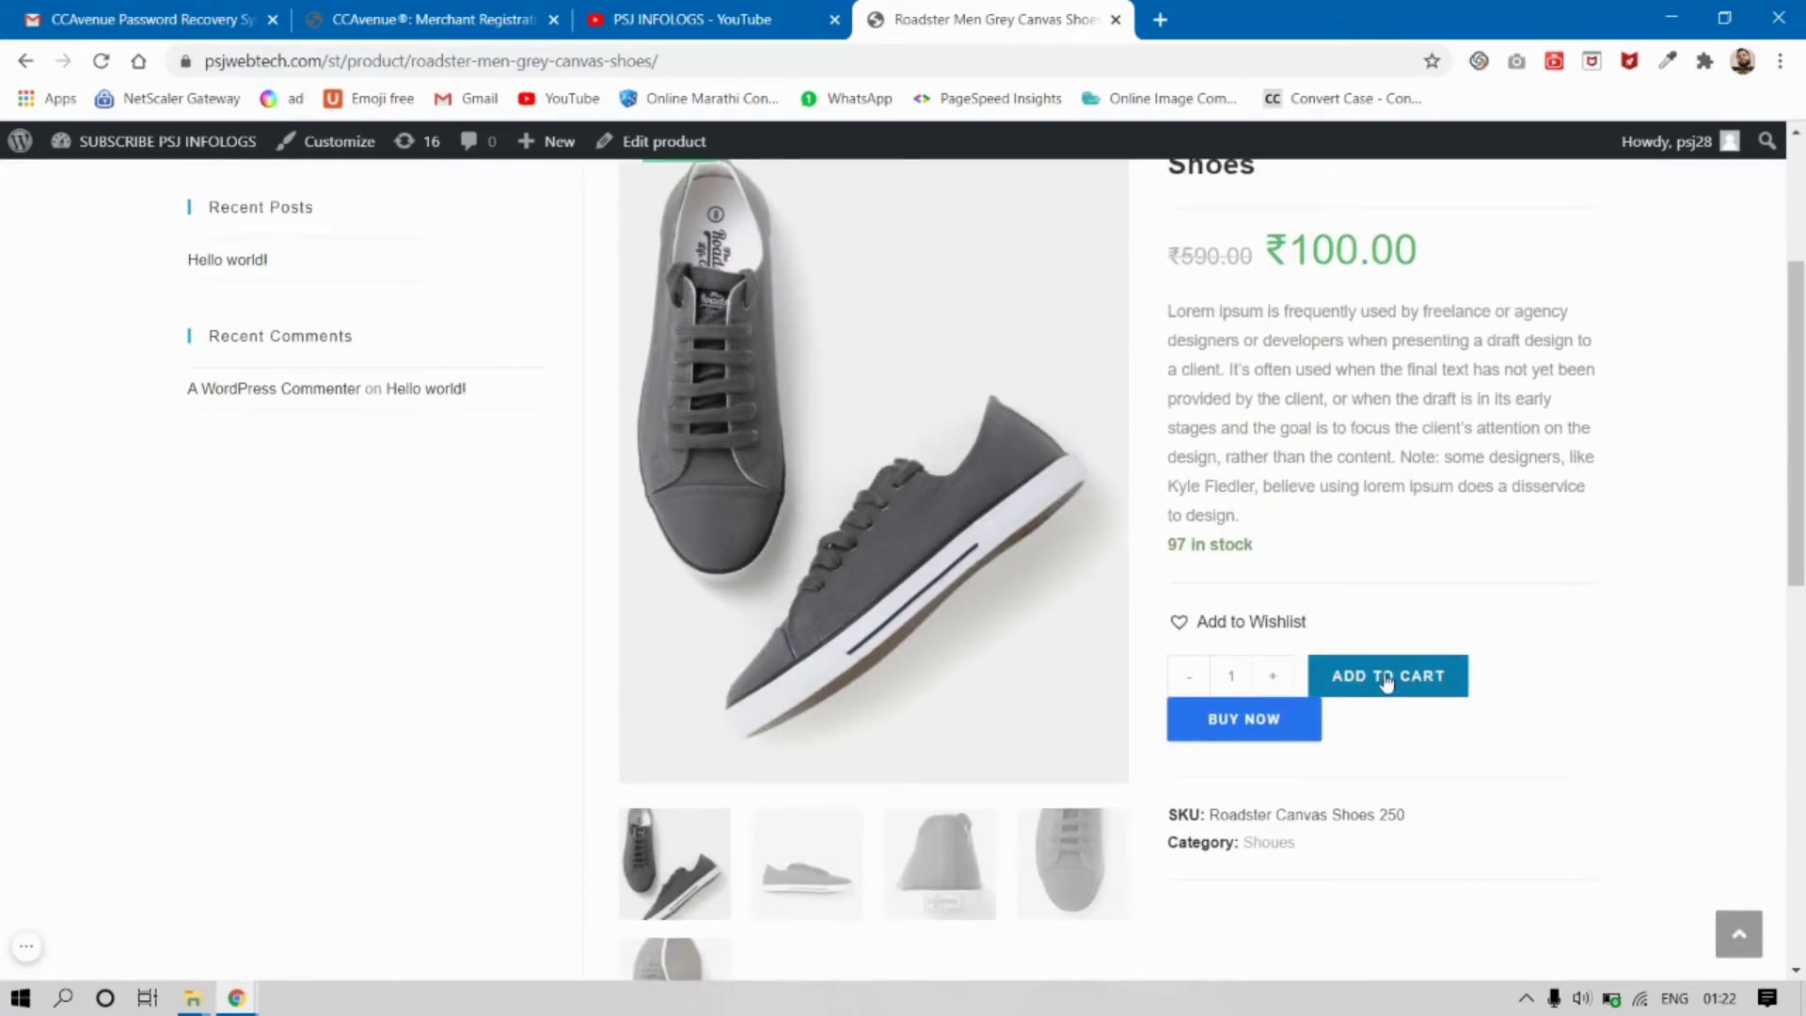
left_click(1249, 737)
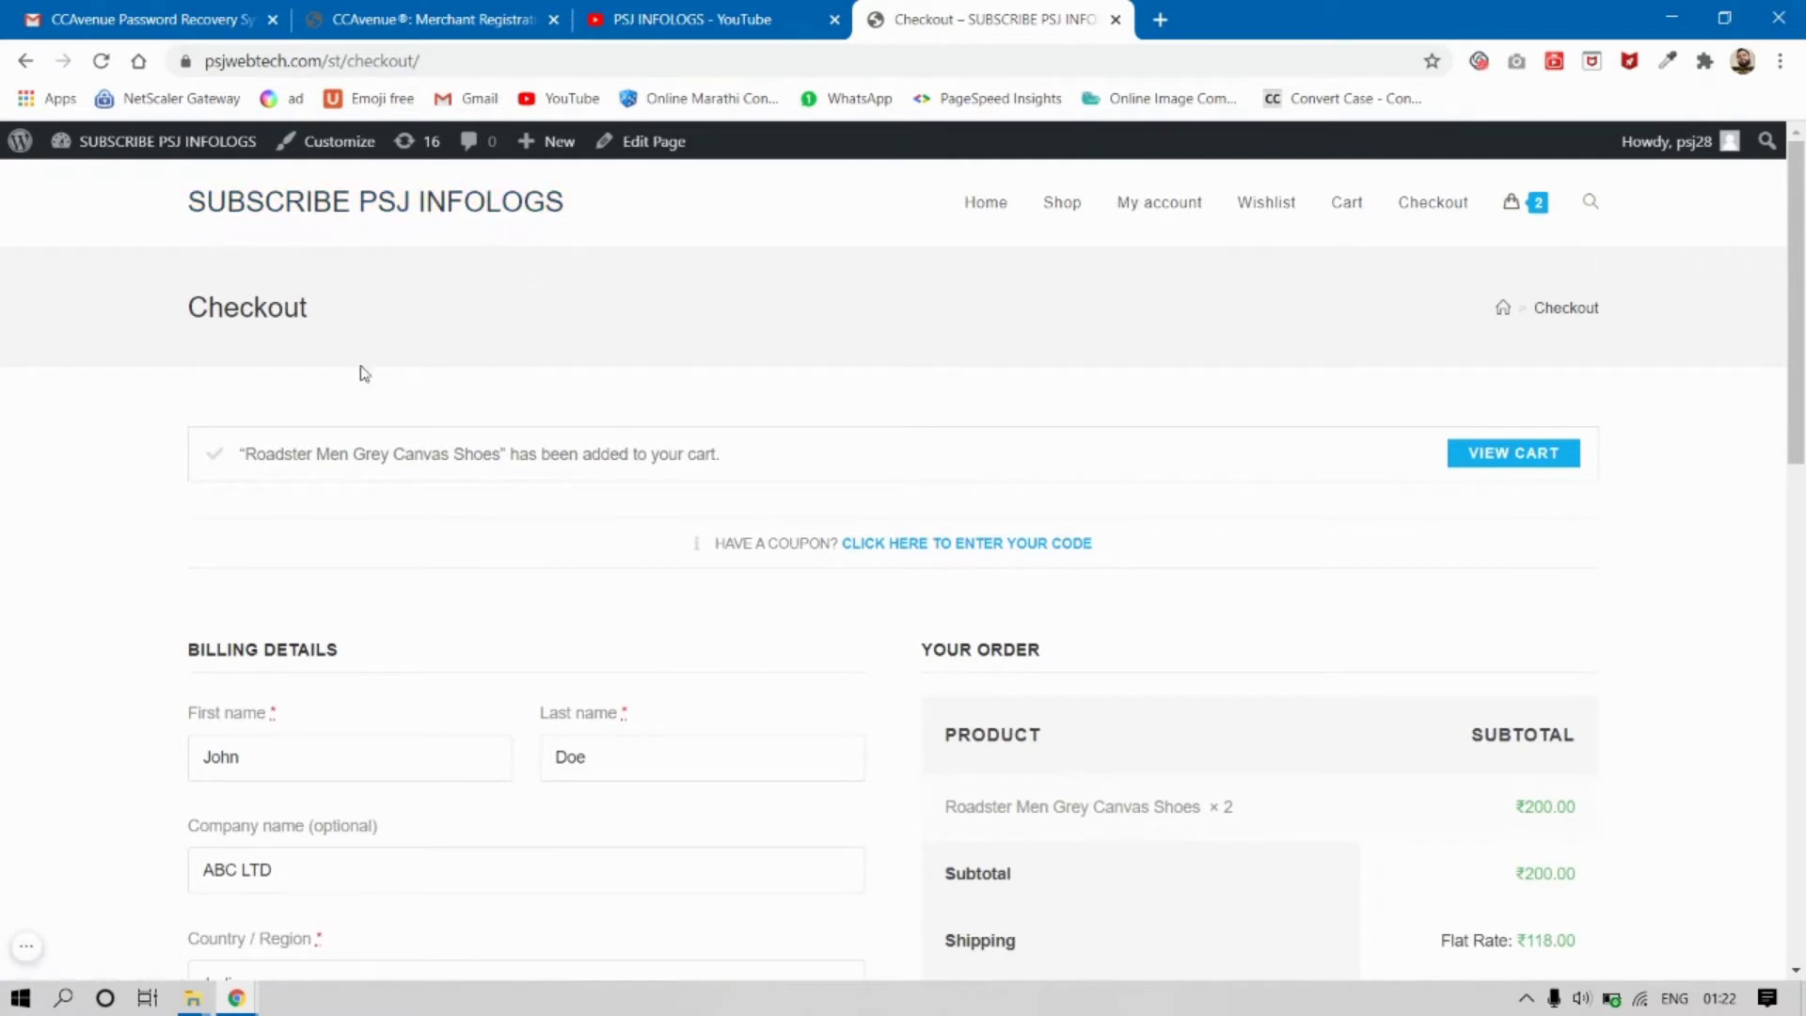
scroll(1571, 564, "down", 5)
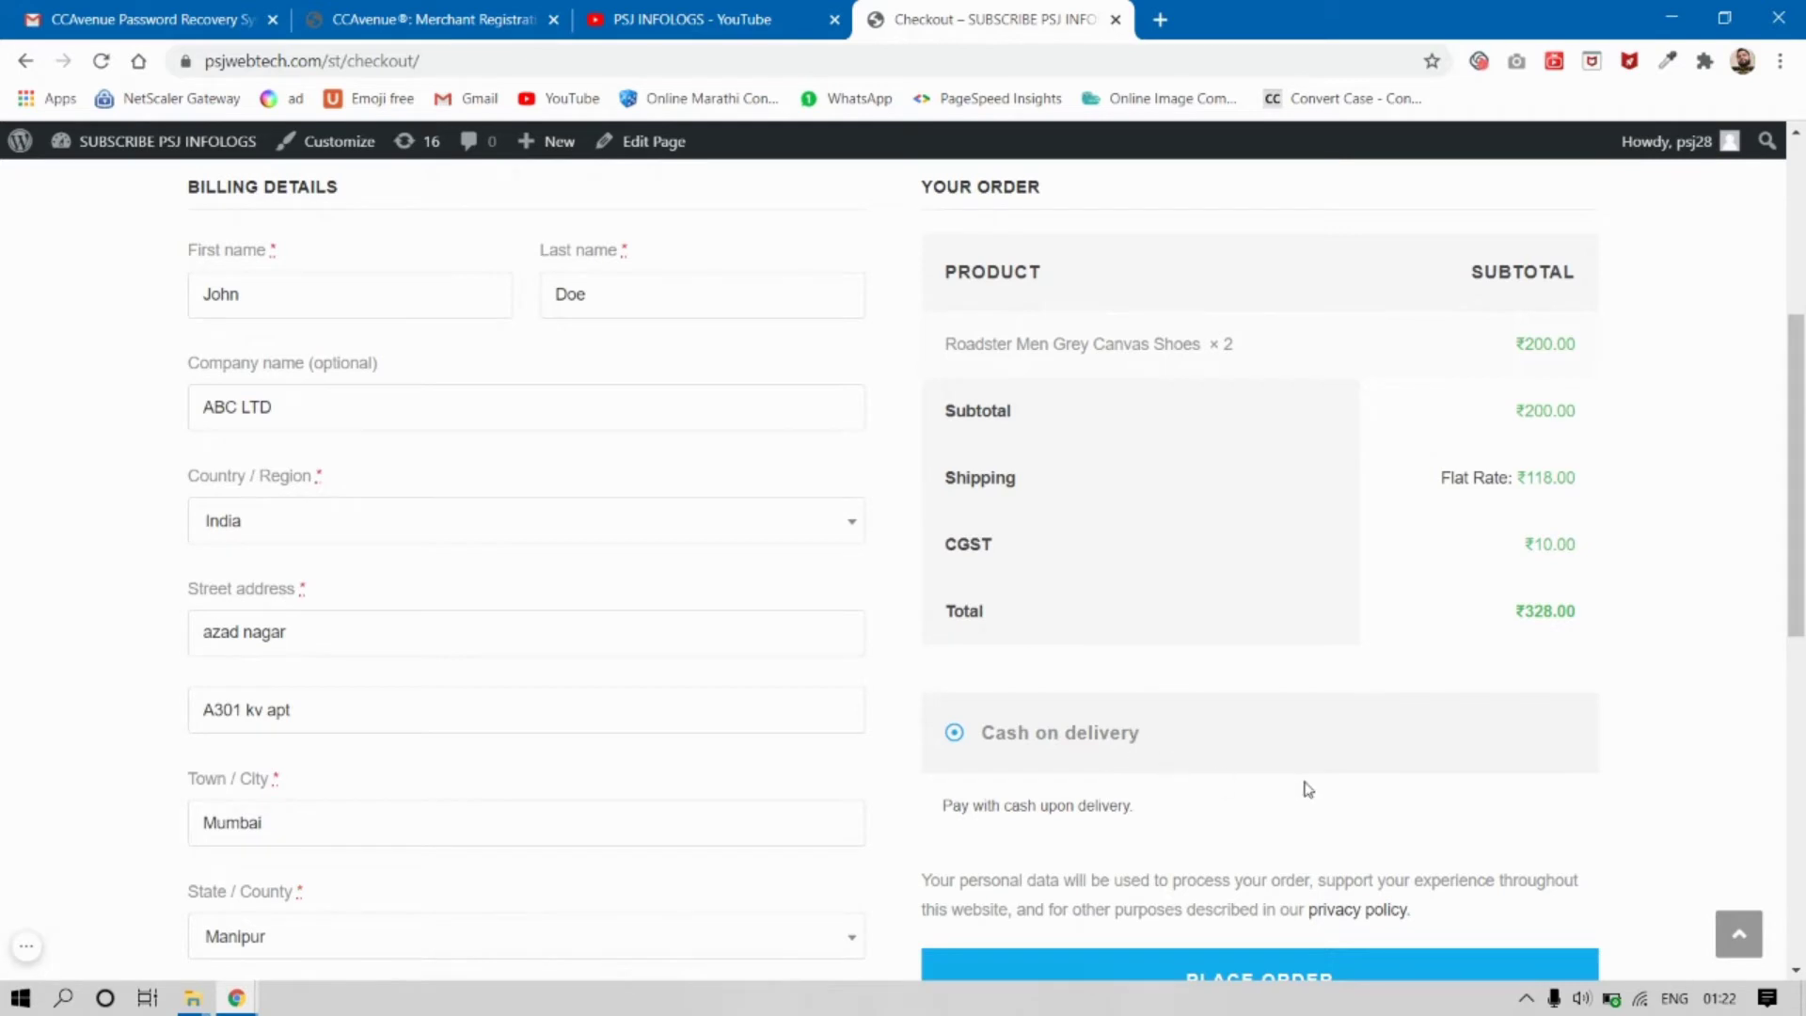
scroll(1307, 790, "down", 3)
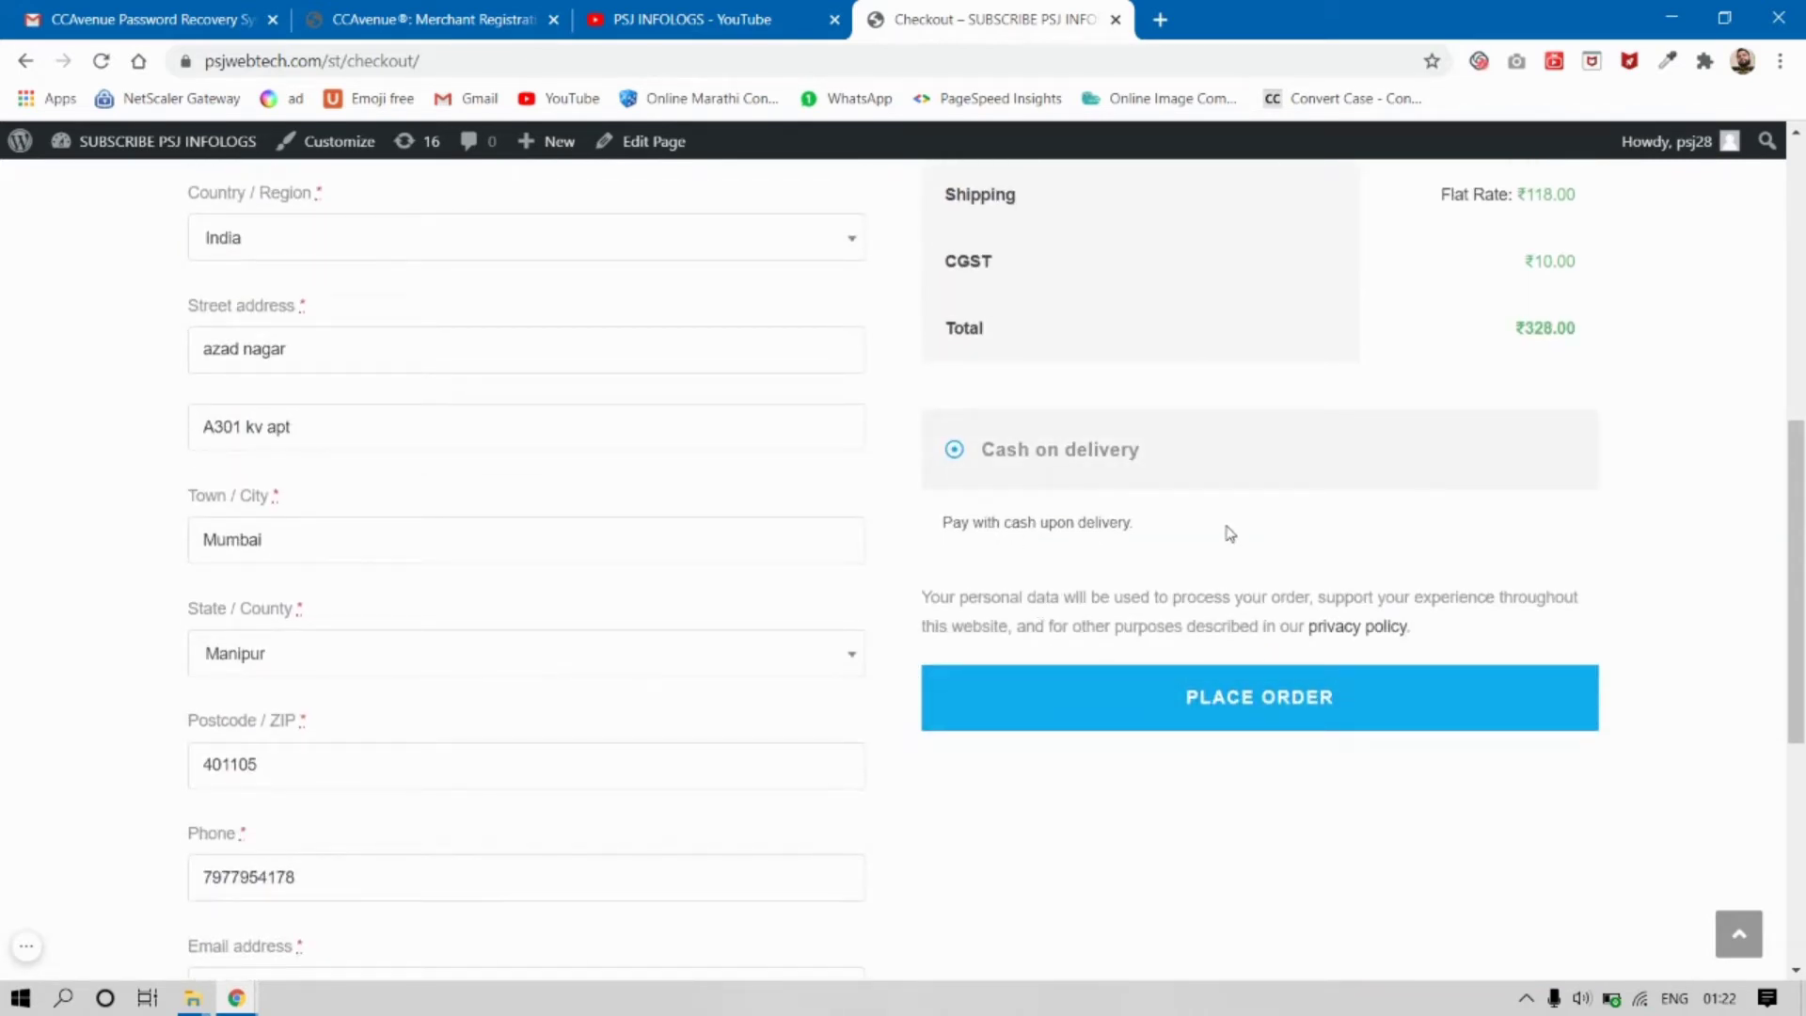
scroll(1239, 553, "up", 2)
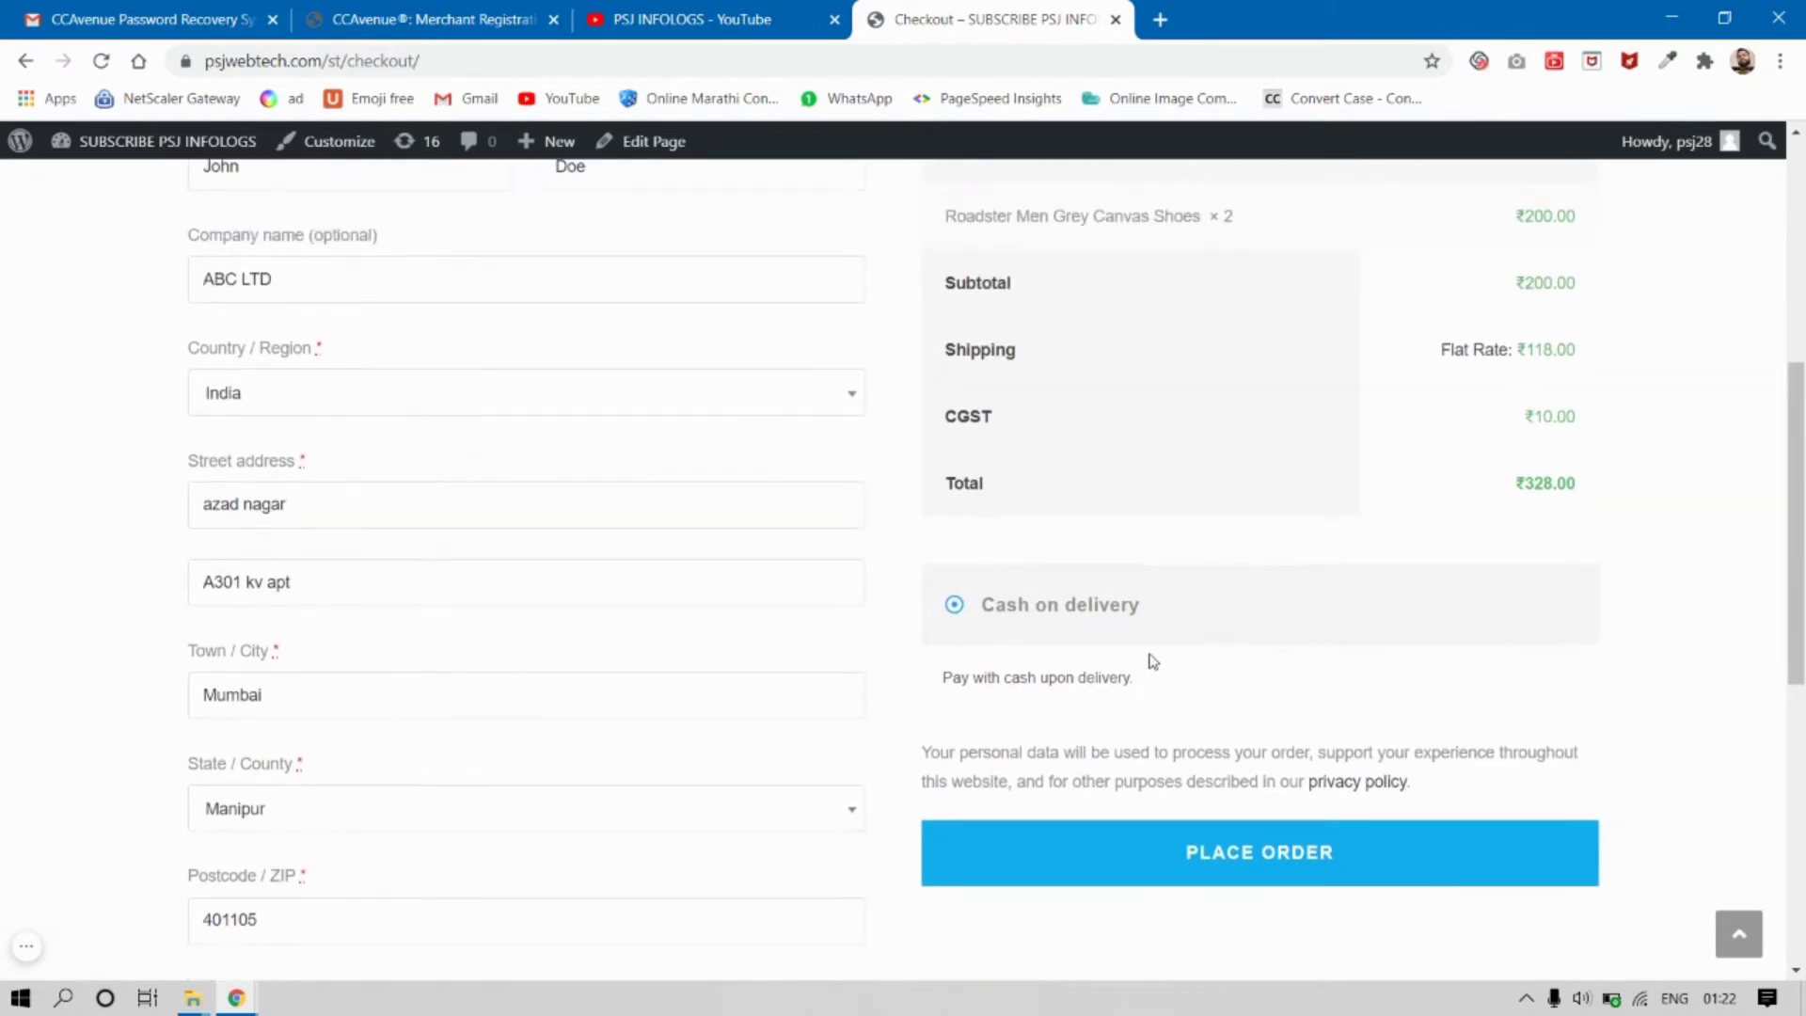
Open the store's WordPress dashboard in a new browser tab and go to the Add Plugins page
mouse_move(85, 160)
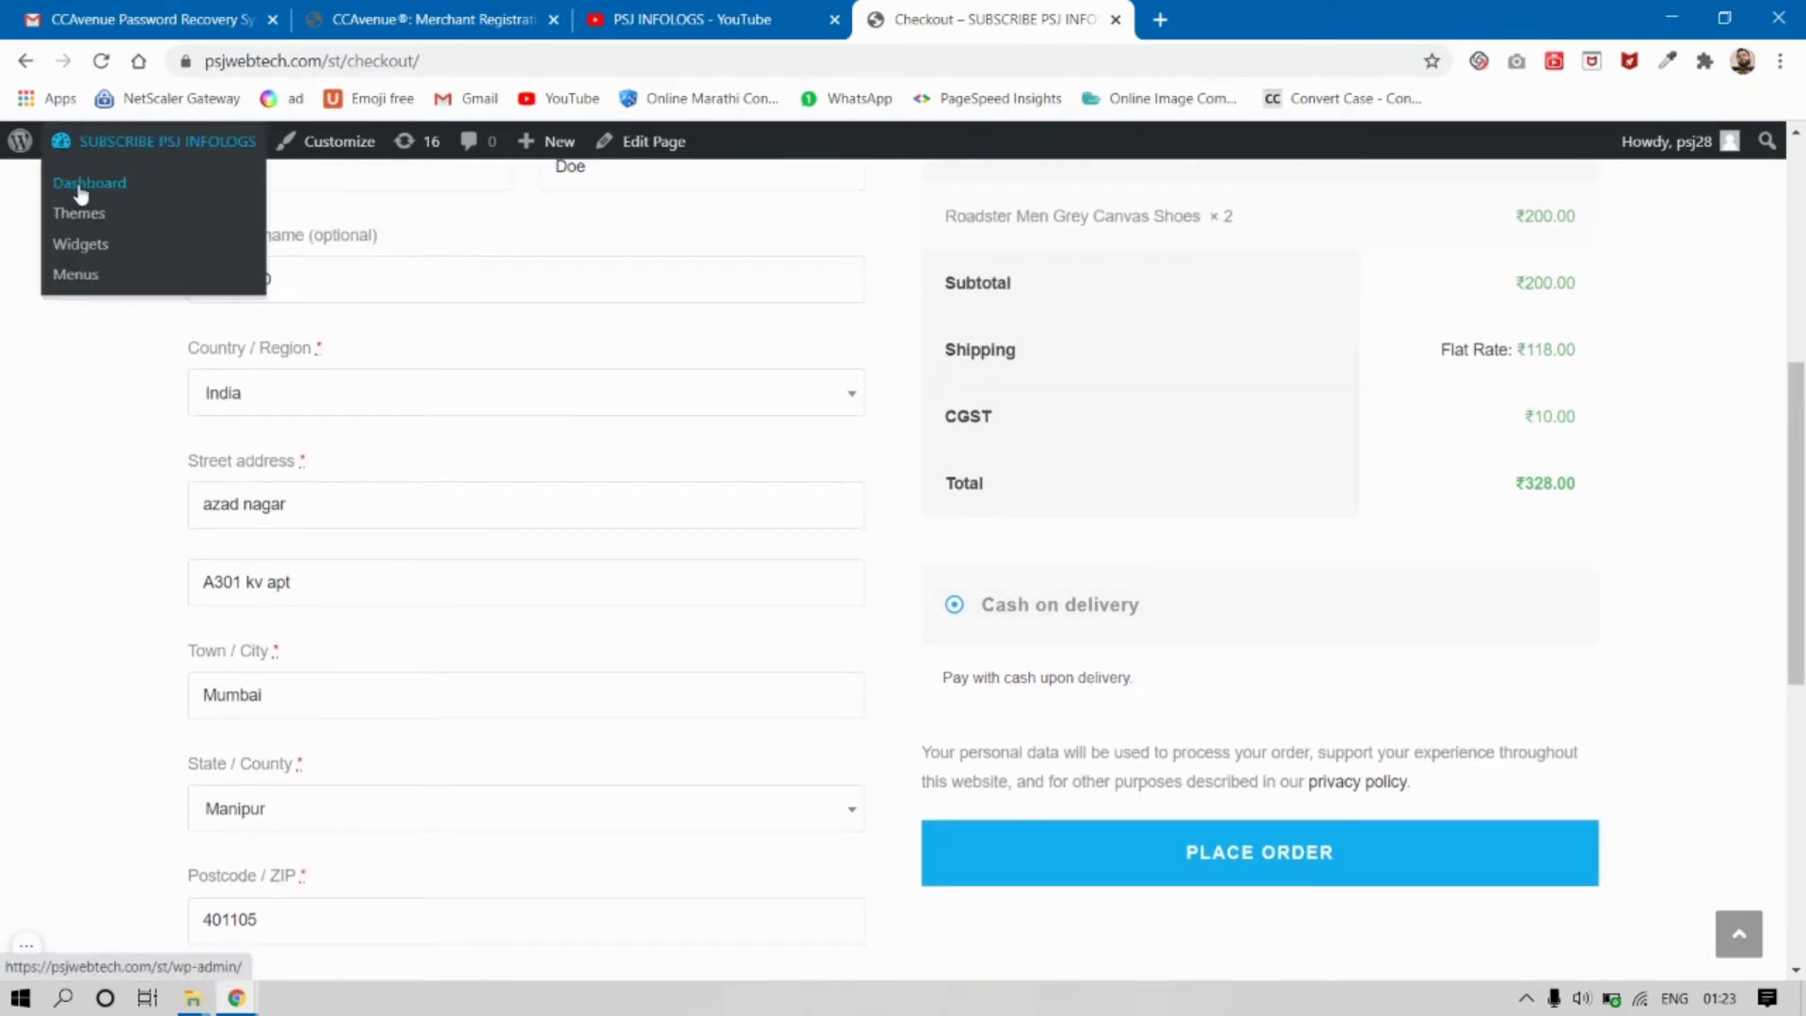
left_click(1199, 14)
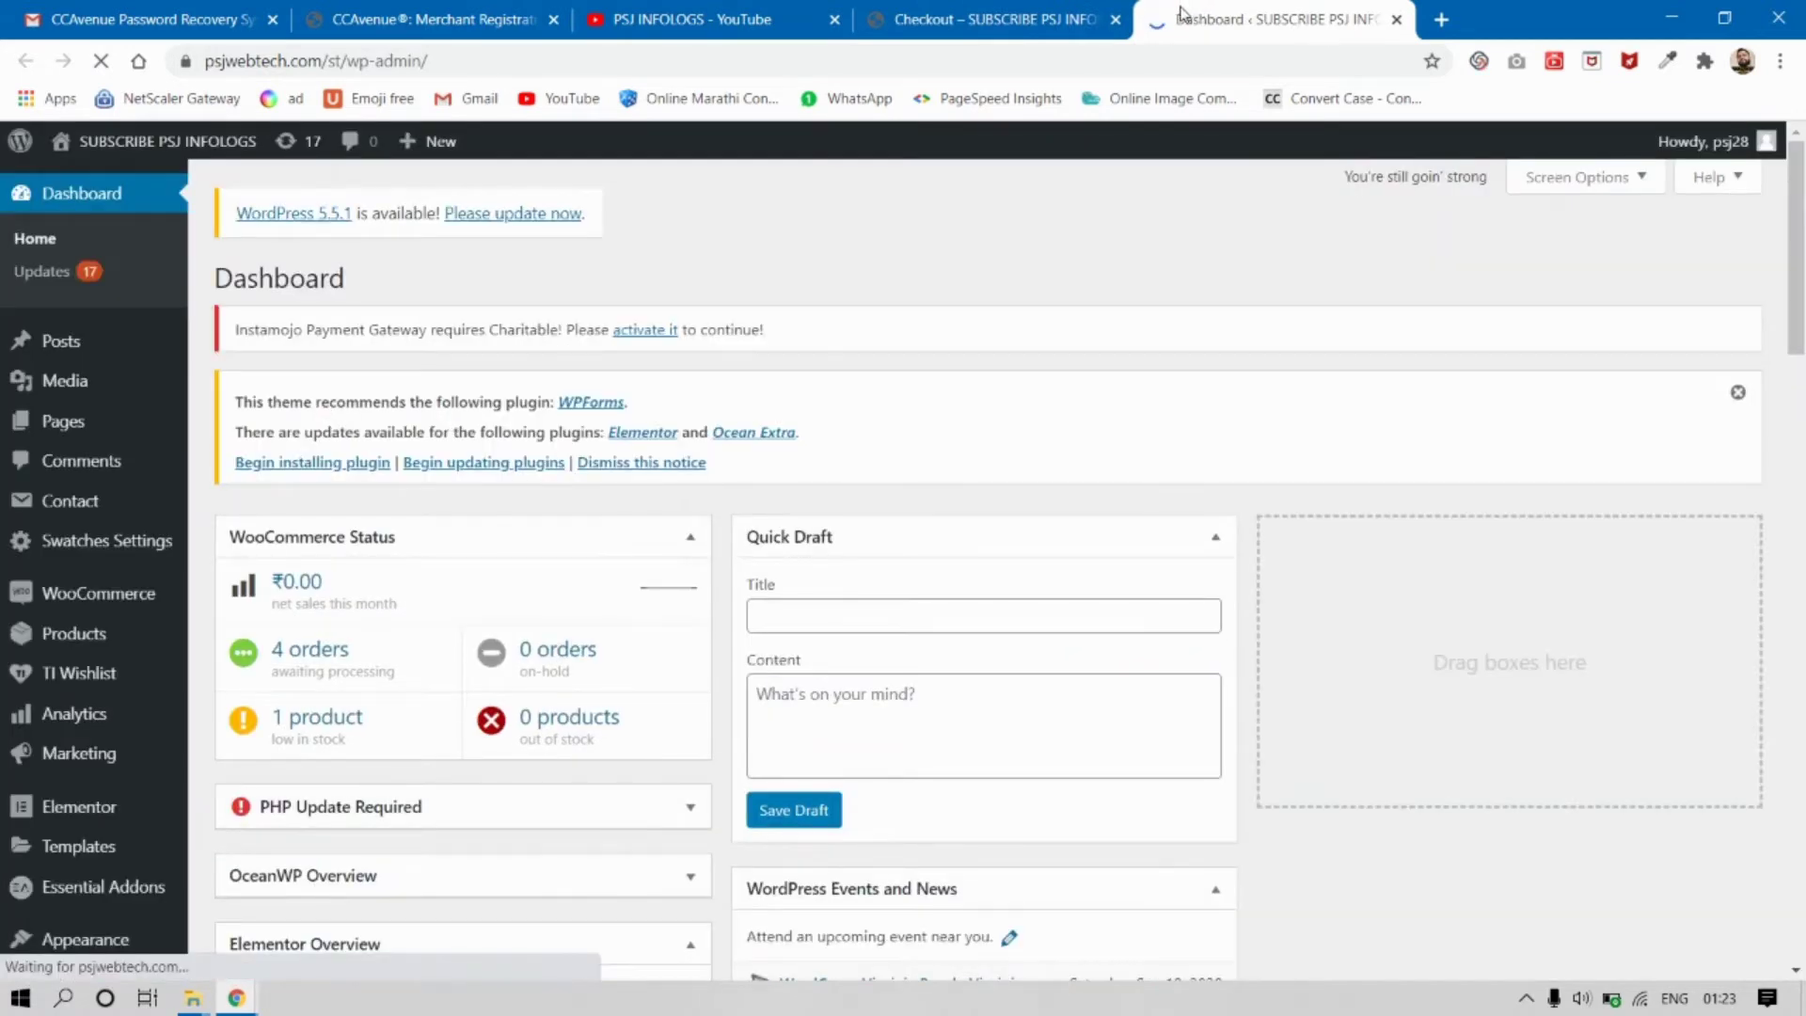
mouse_move(64, 722)
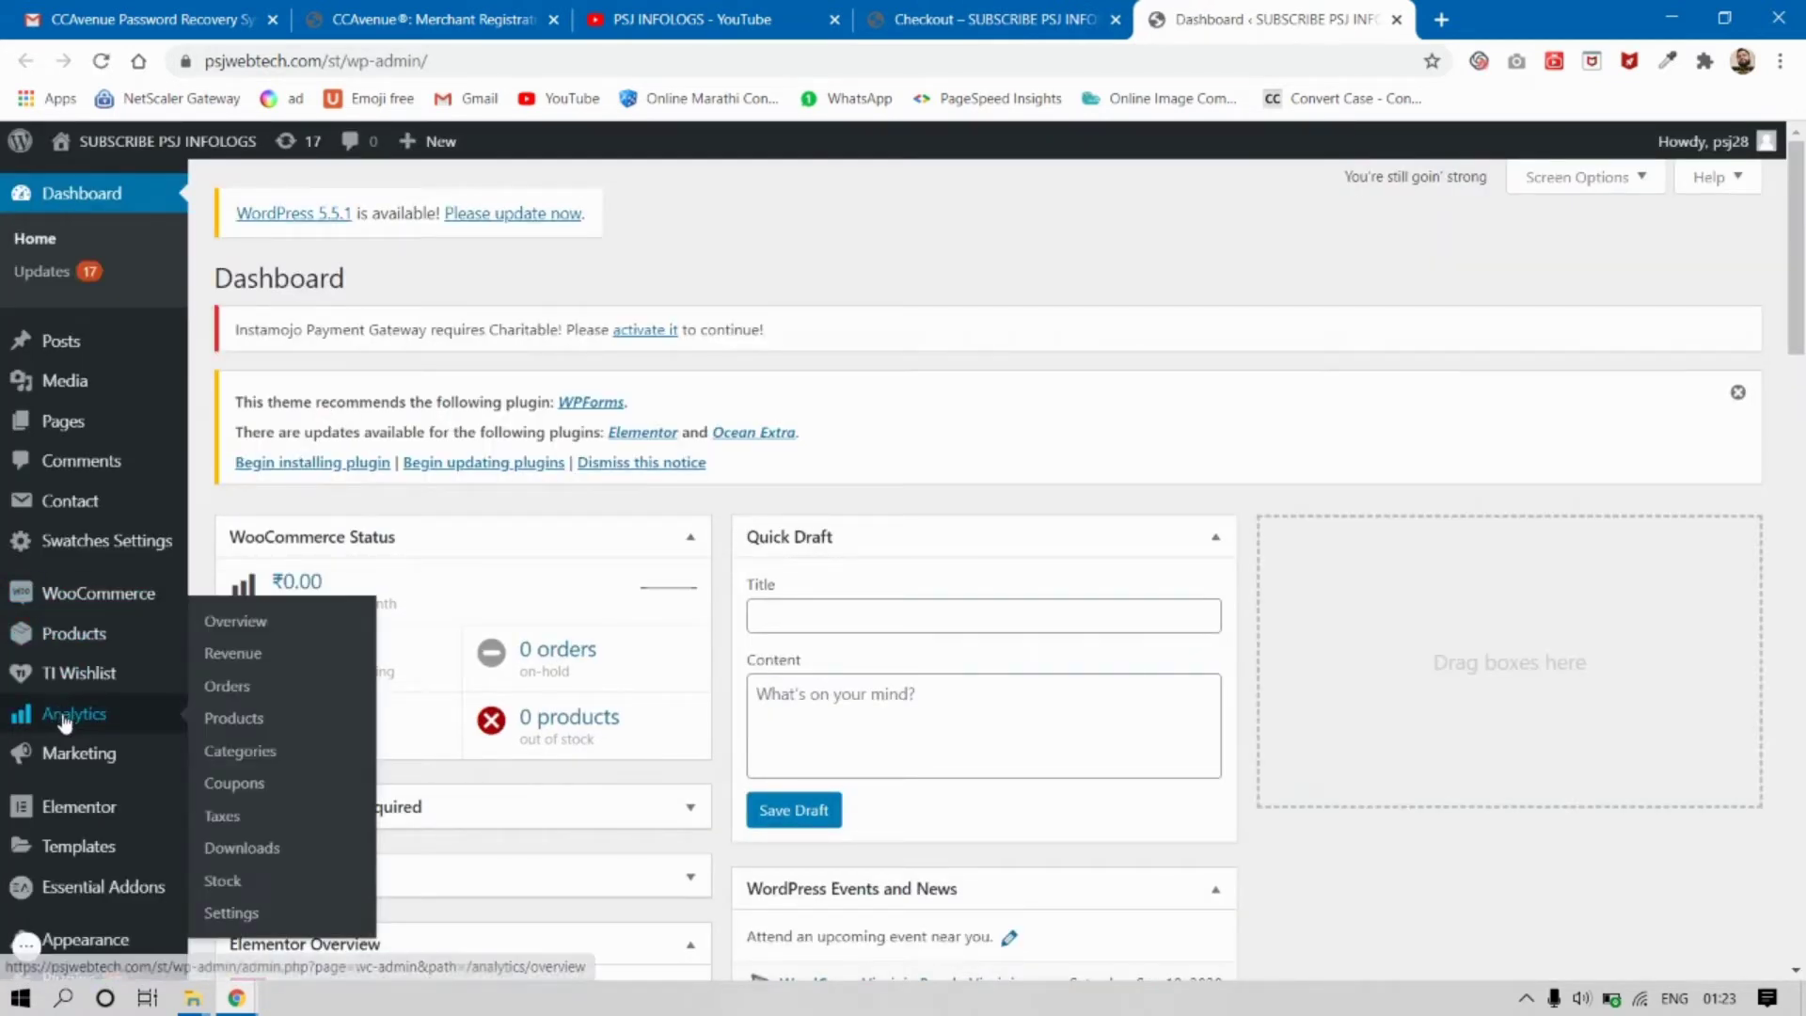
scroll(65, 723, "down", 1)
left_click(66, 931)
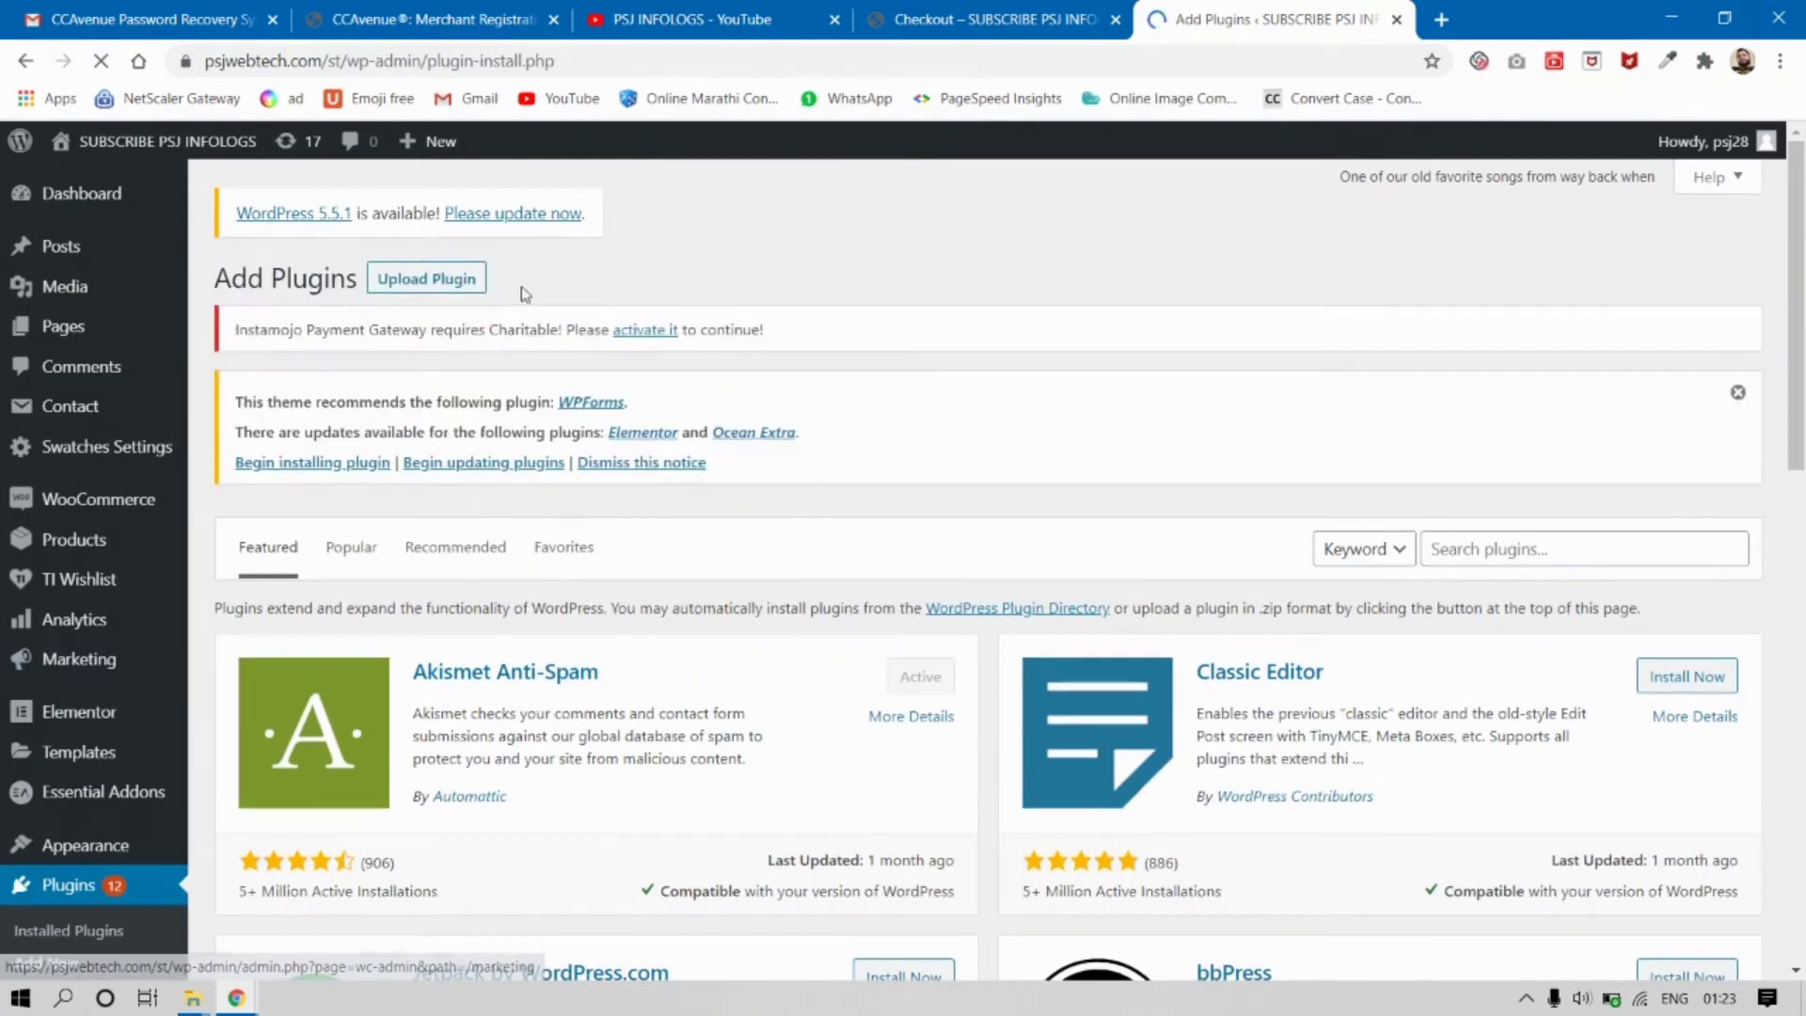
Search the plugin directory for "ccavenue"
left_click(1534, 549)
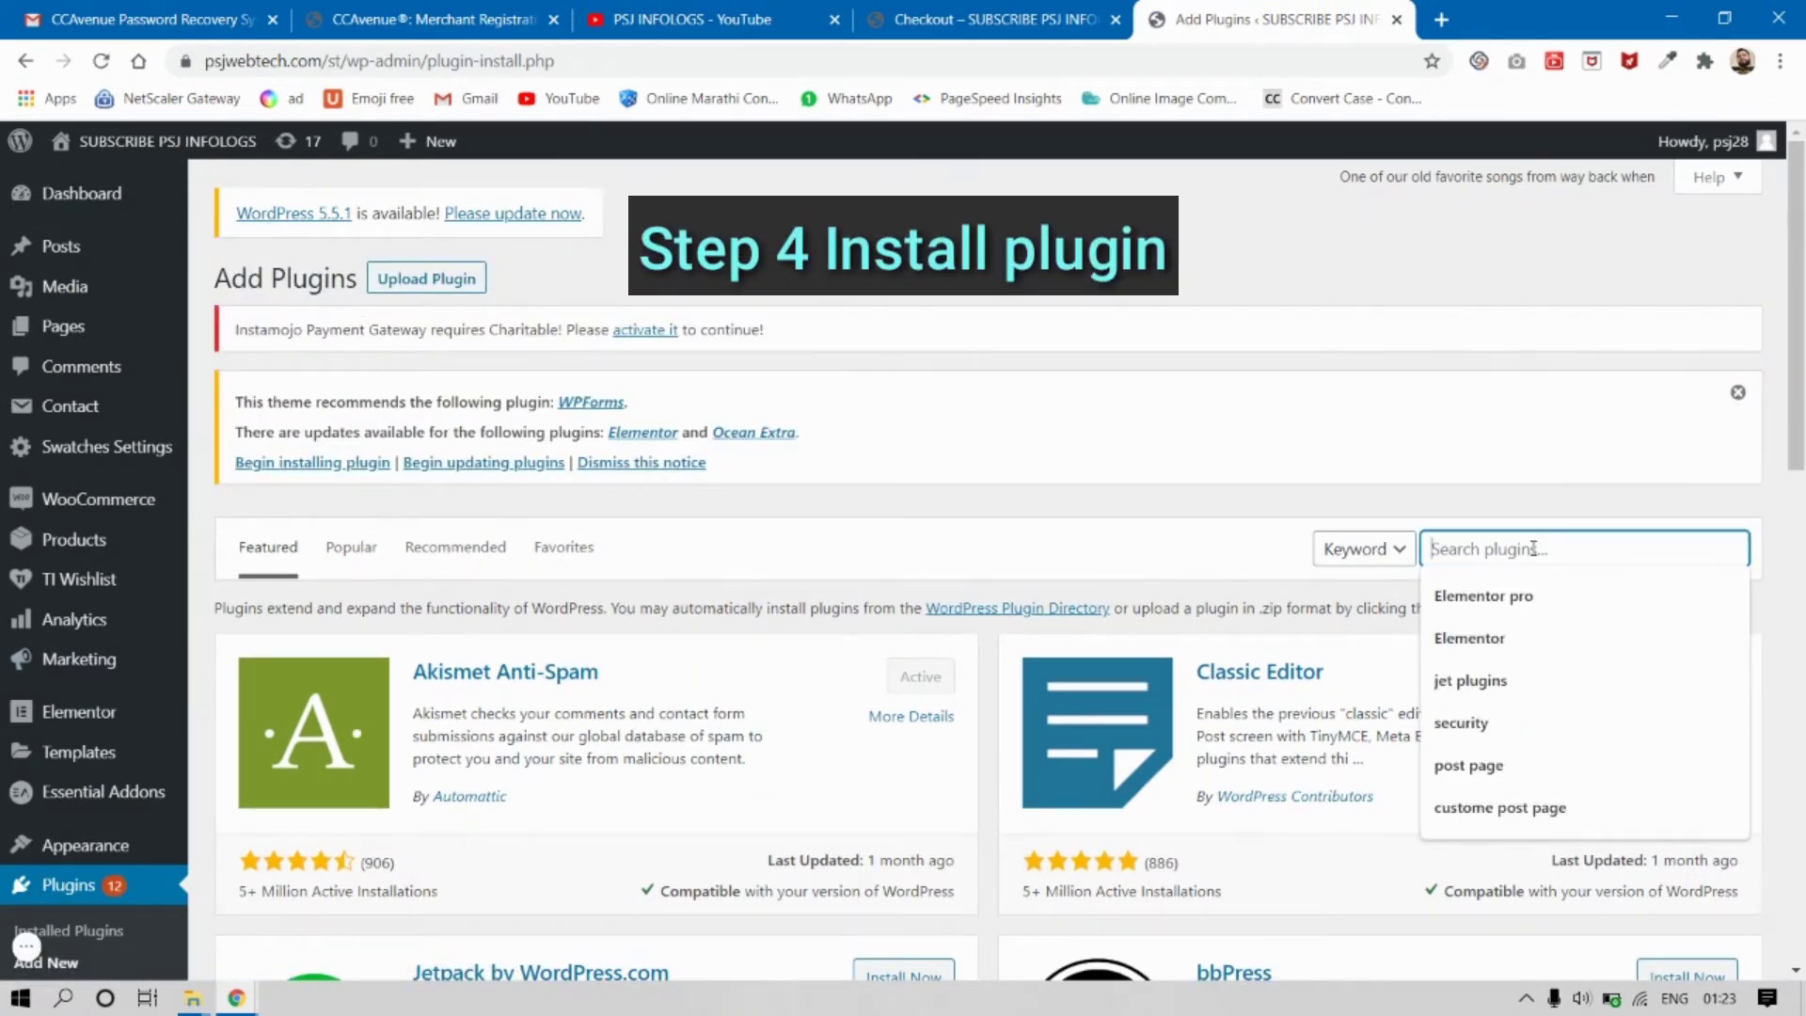
type("cca")
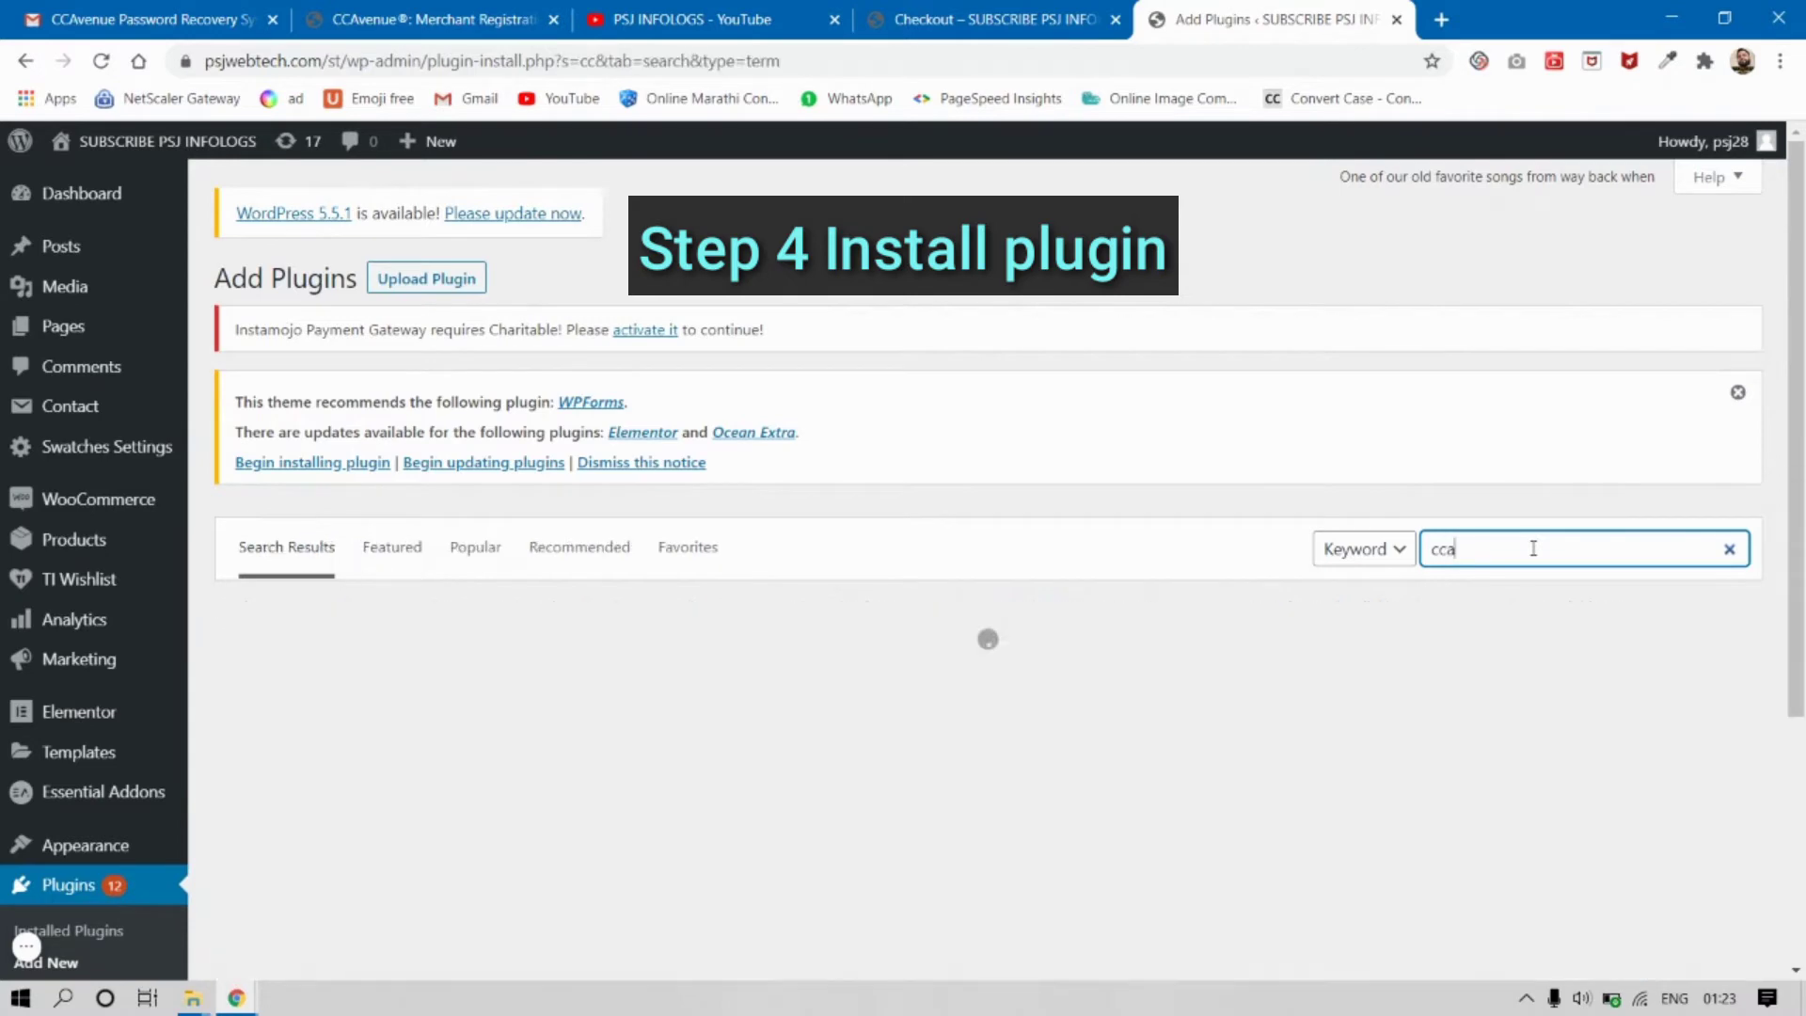
type("venue")
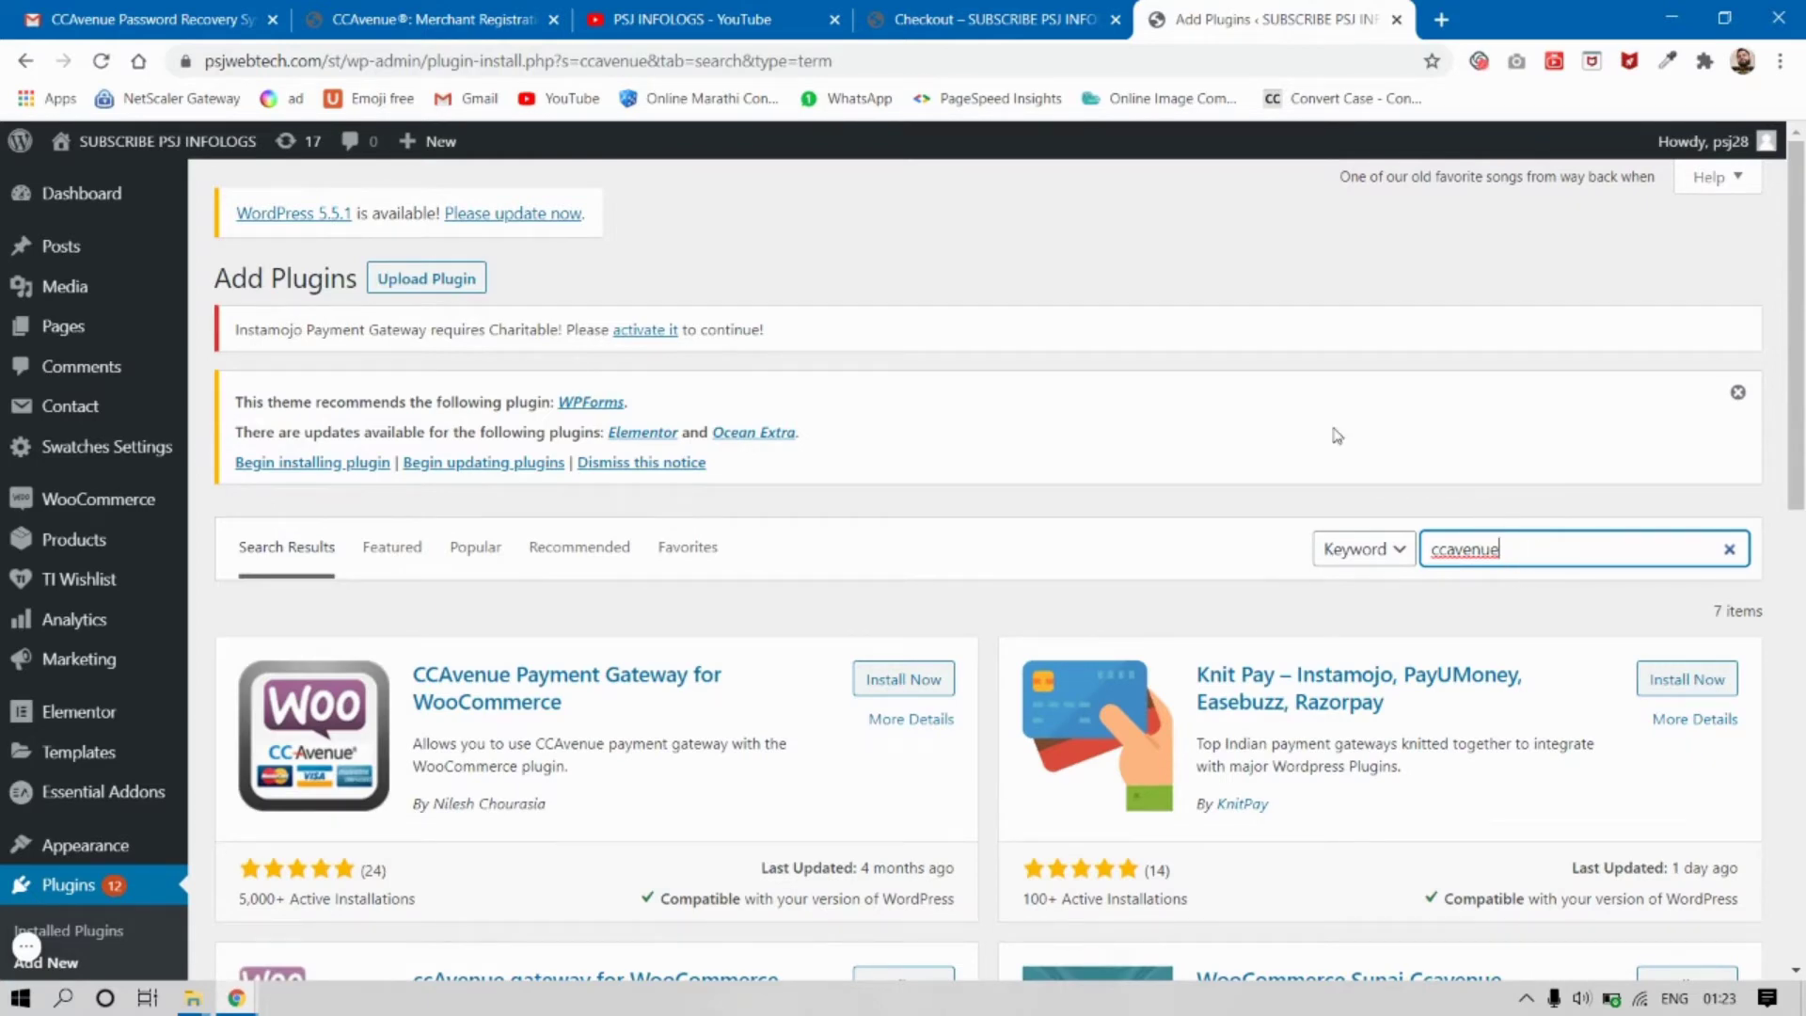
Install and activate the CCAvenue Payment Gateway for WooCommerce plugin, then check its entry among the installed plugins
scroll(1329, 435, "down", 3)
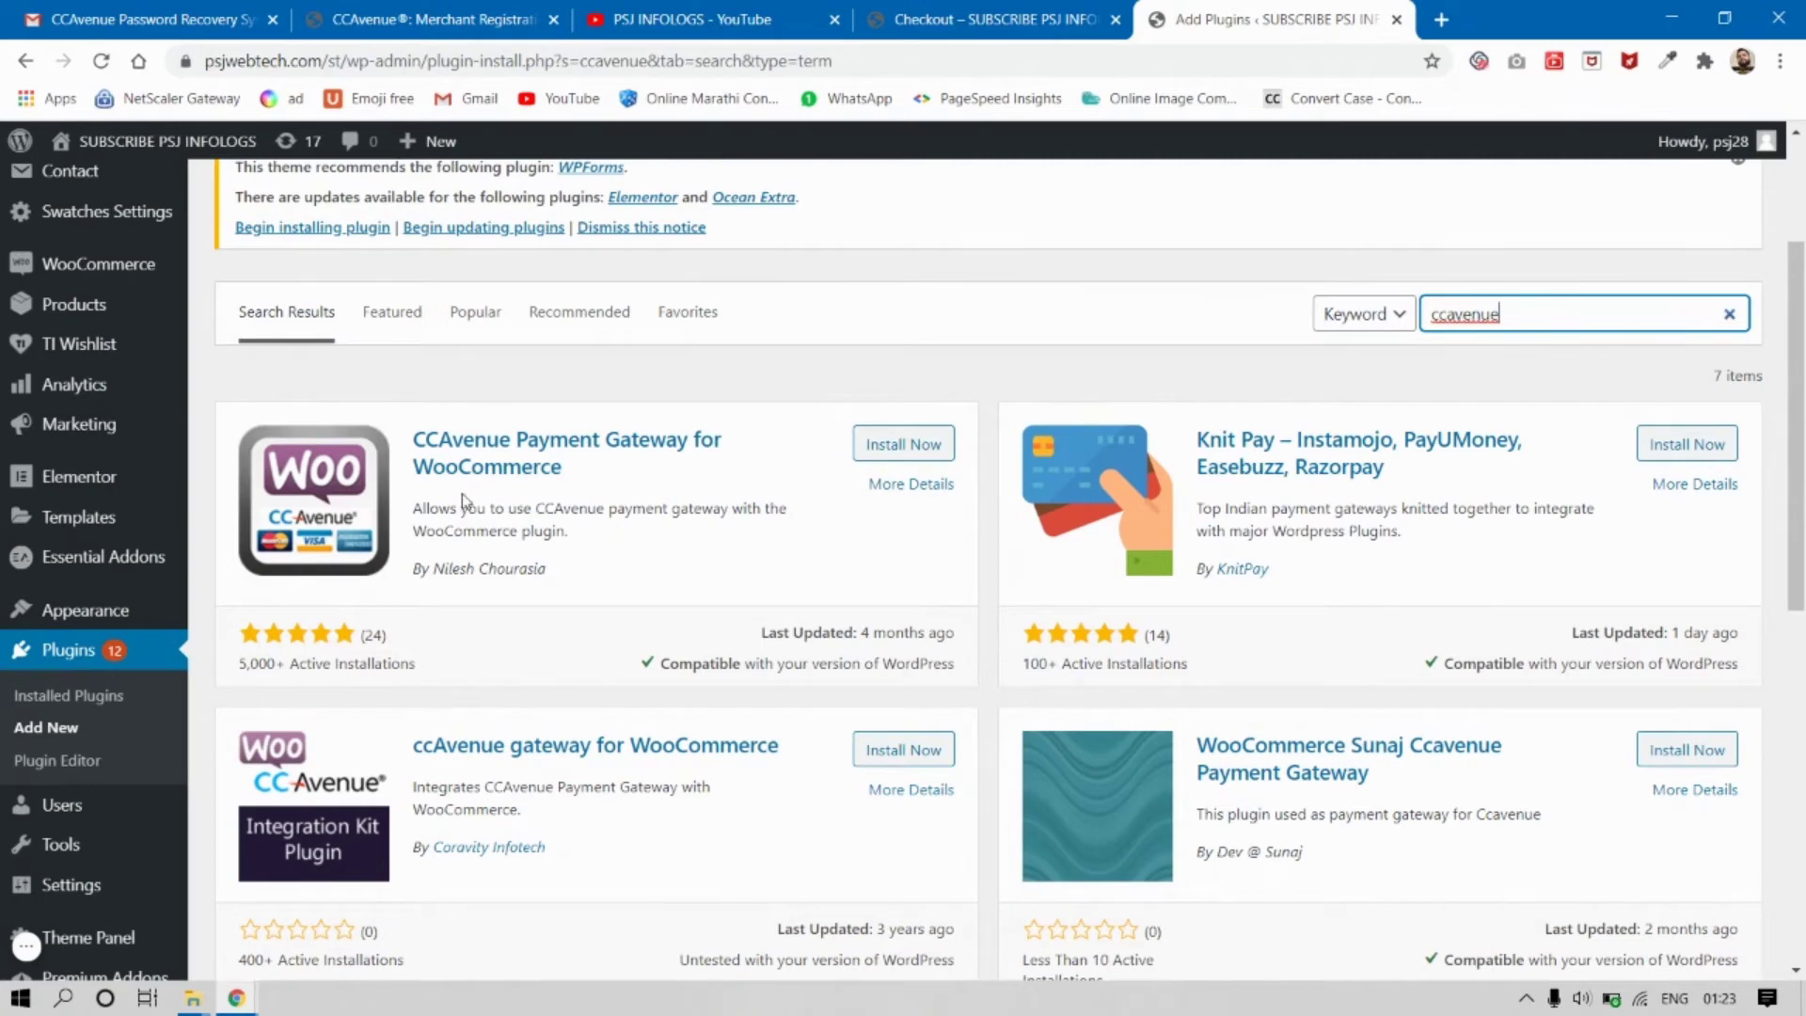
scroll(467, 500, "down", 1)
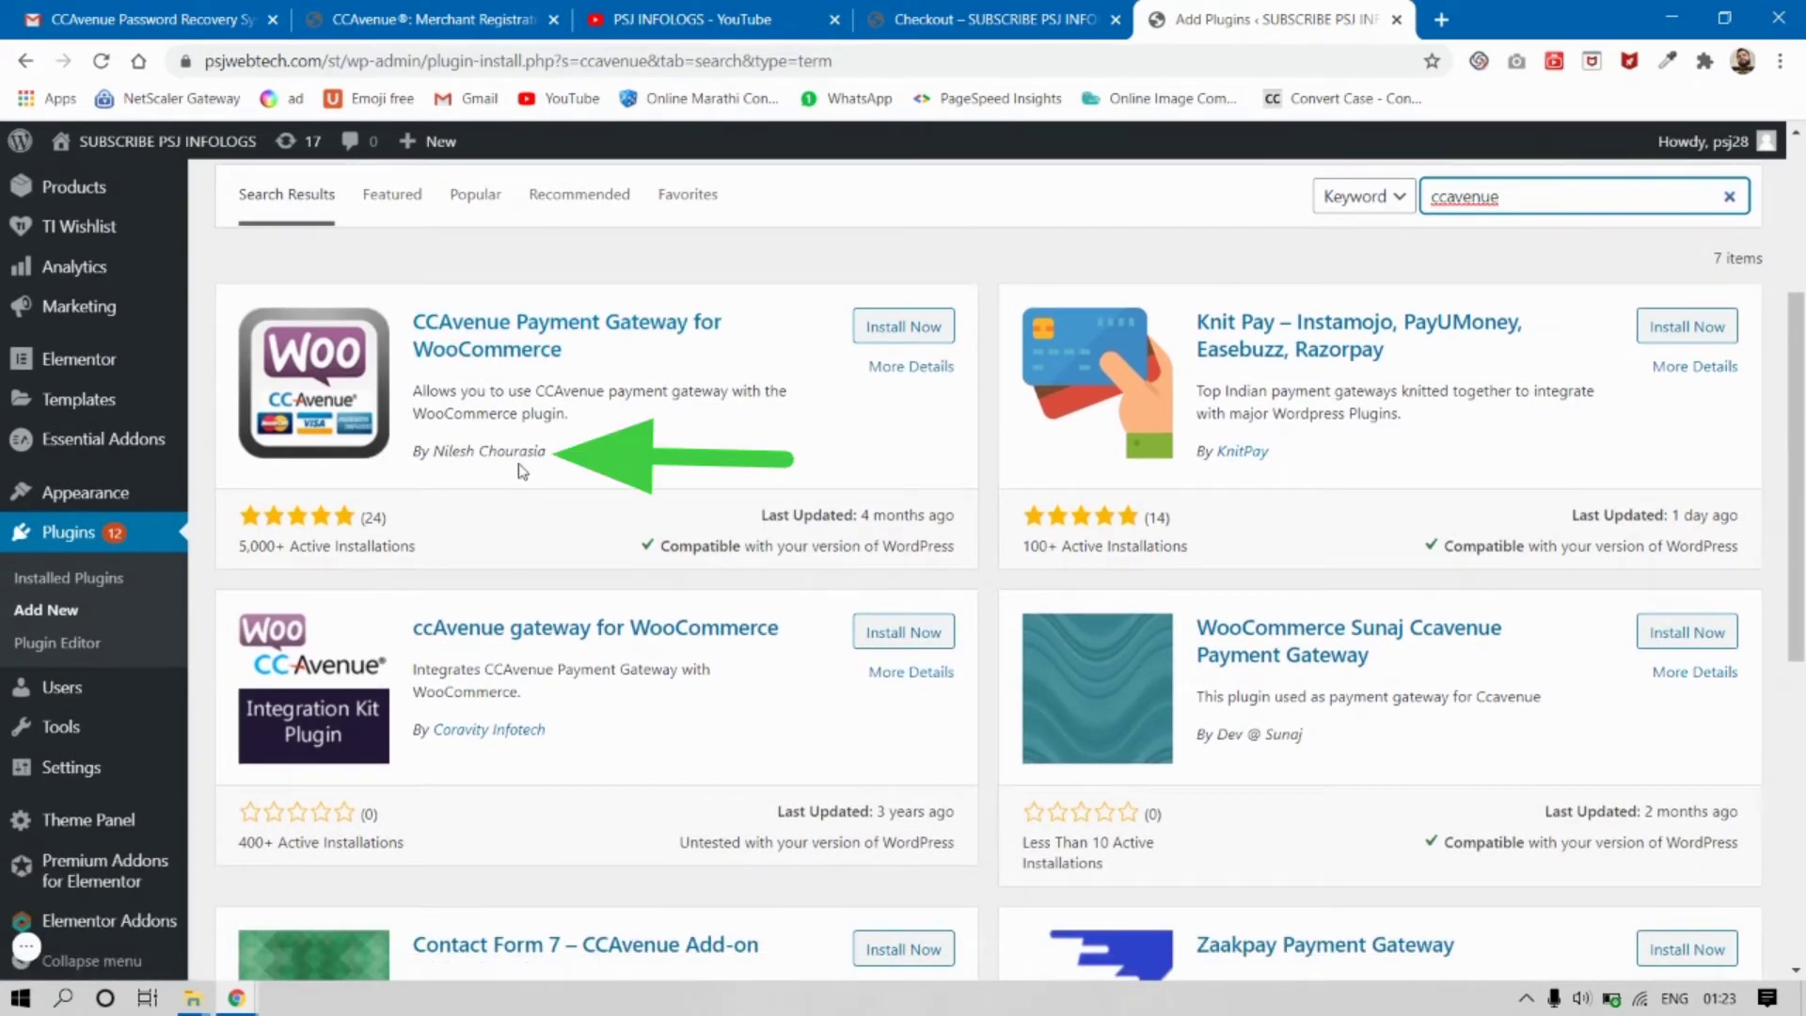
left_click(889, 329)
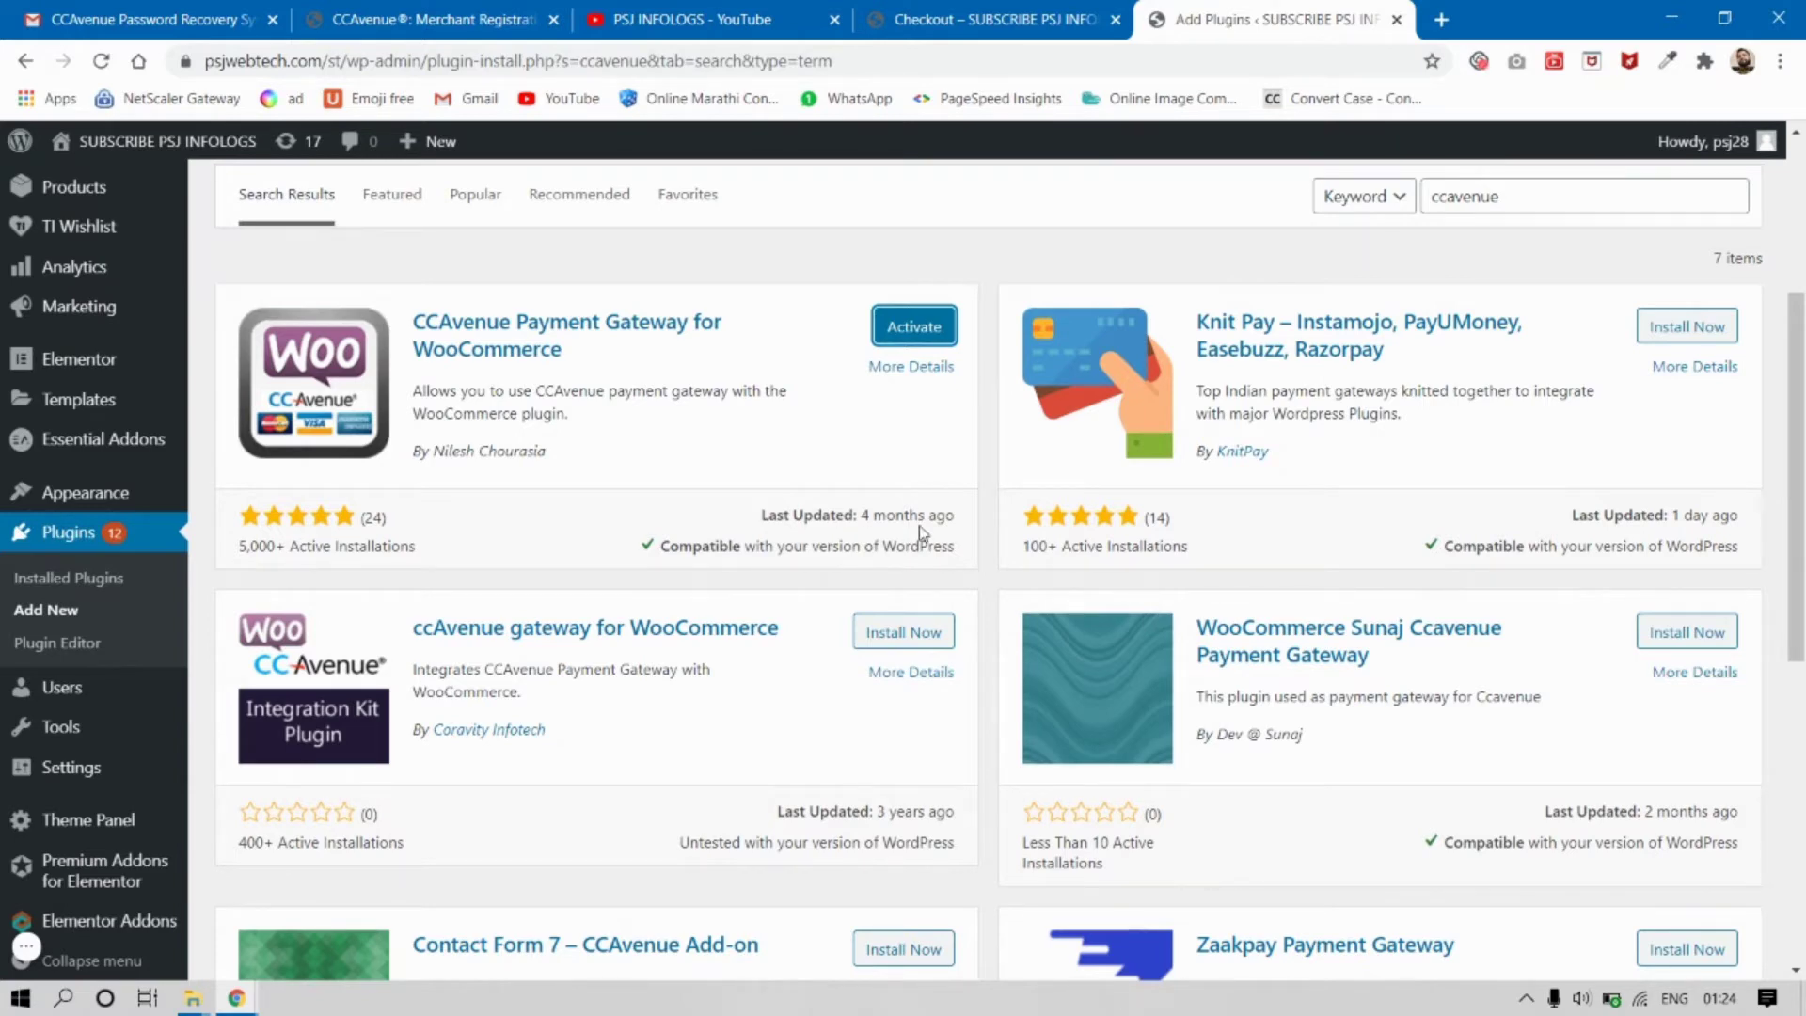
left_click(900, 341)
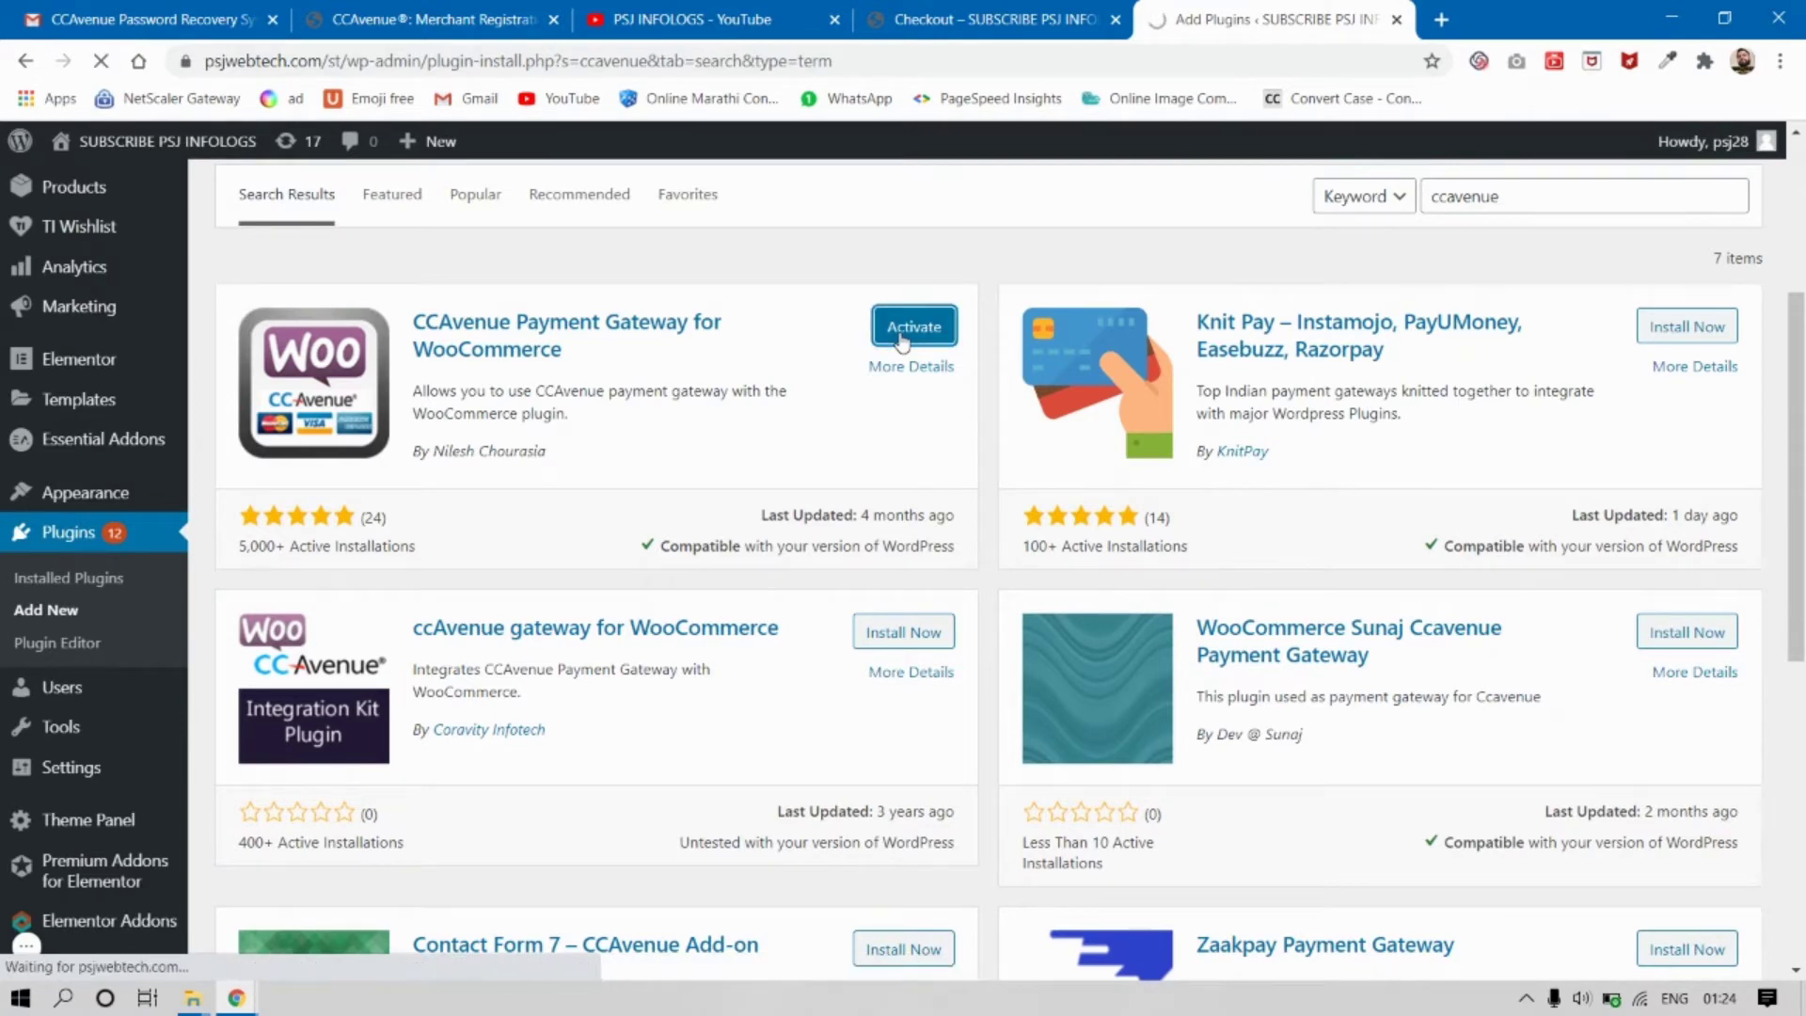
scroll(1234, 427, "down", 8)
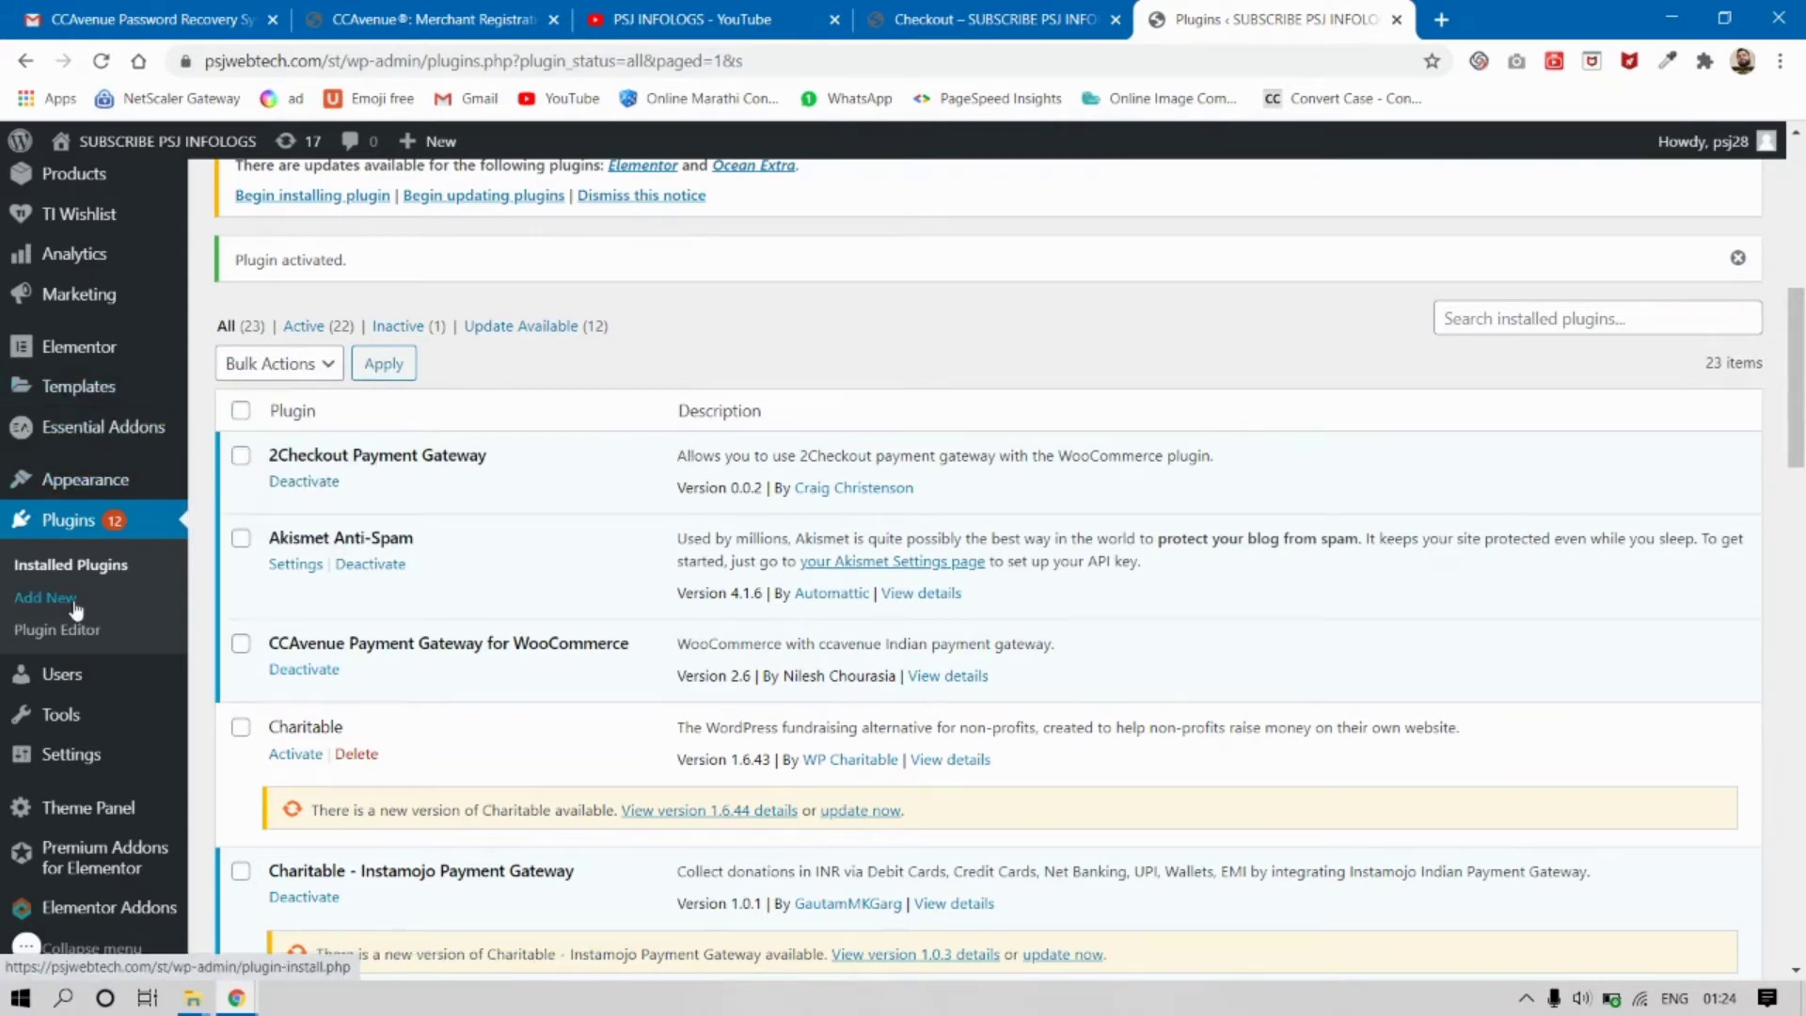
scroll(73, 603, "down", 2)
scroll(57, 424, "up", 4)
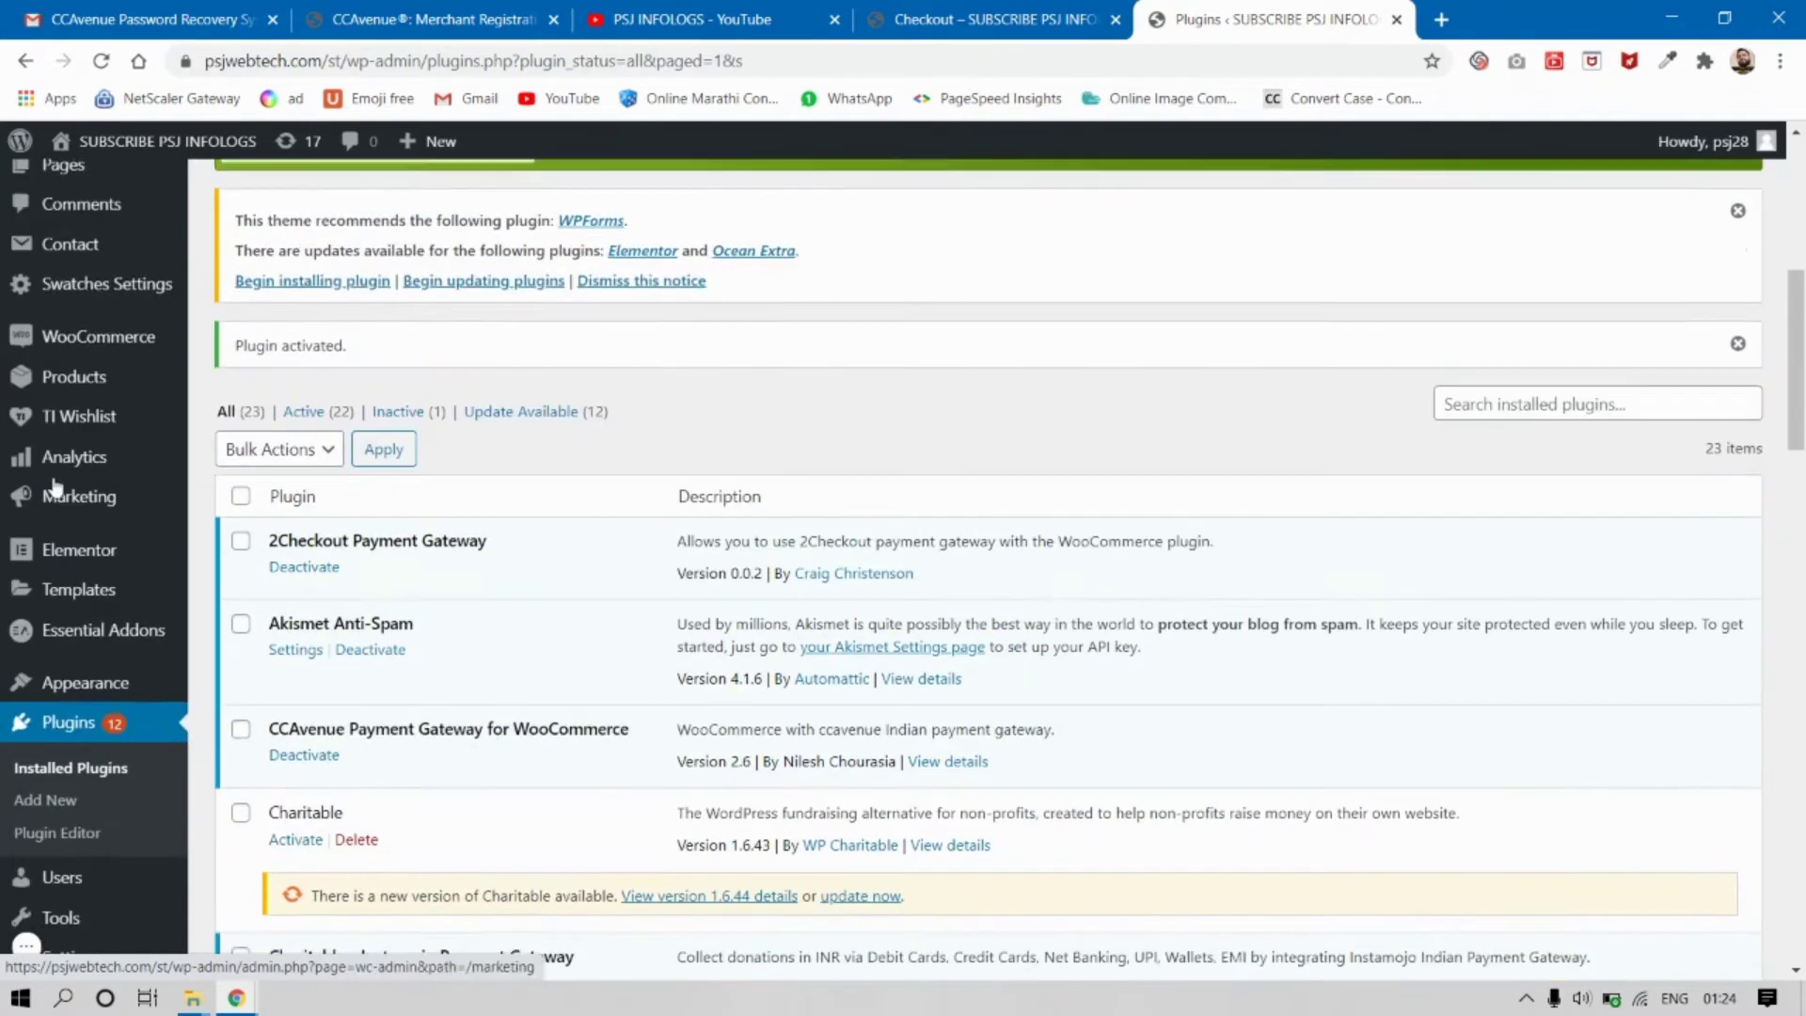
Open the WooCommerce settings in the store's WordPress dashboard
mouse_move(72, 374)
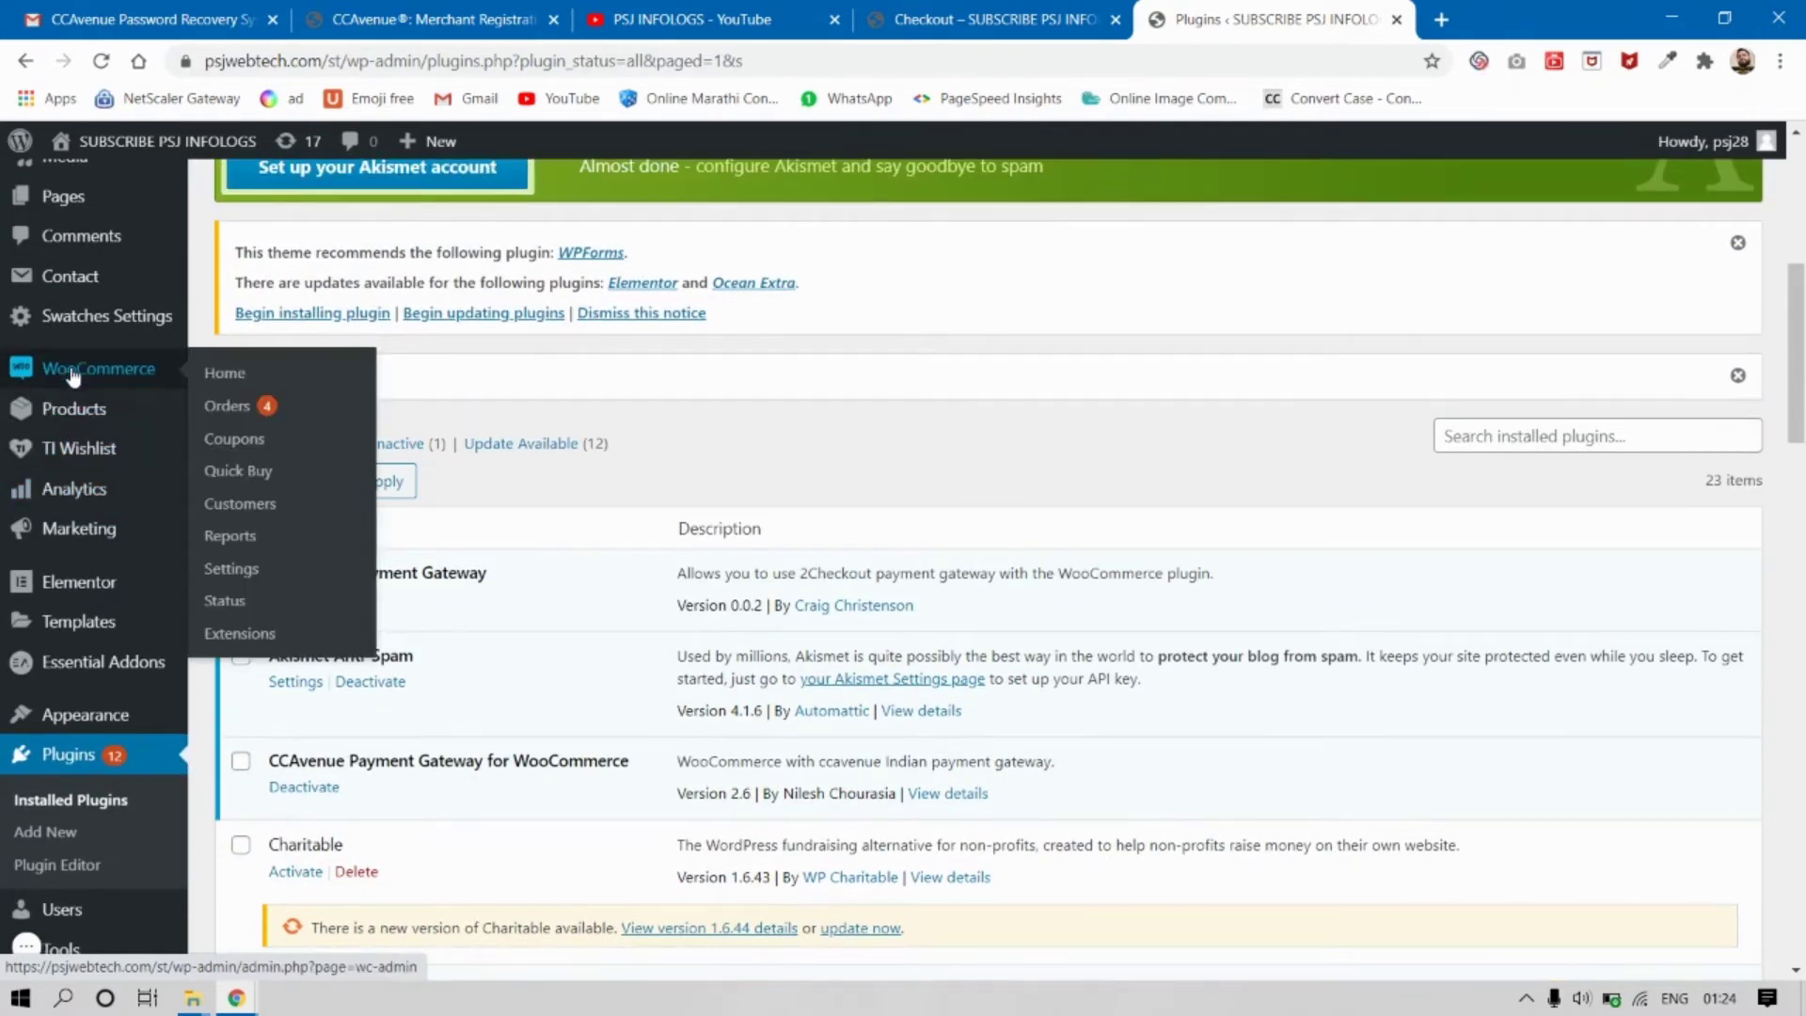
left_click(221, 568)
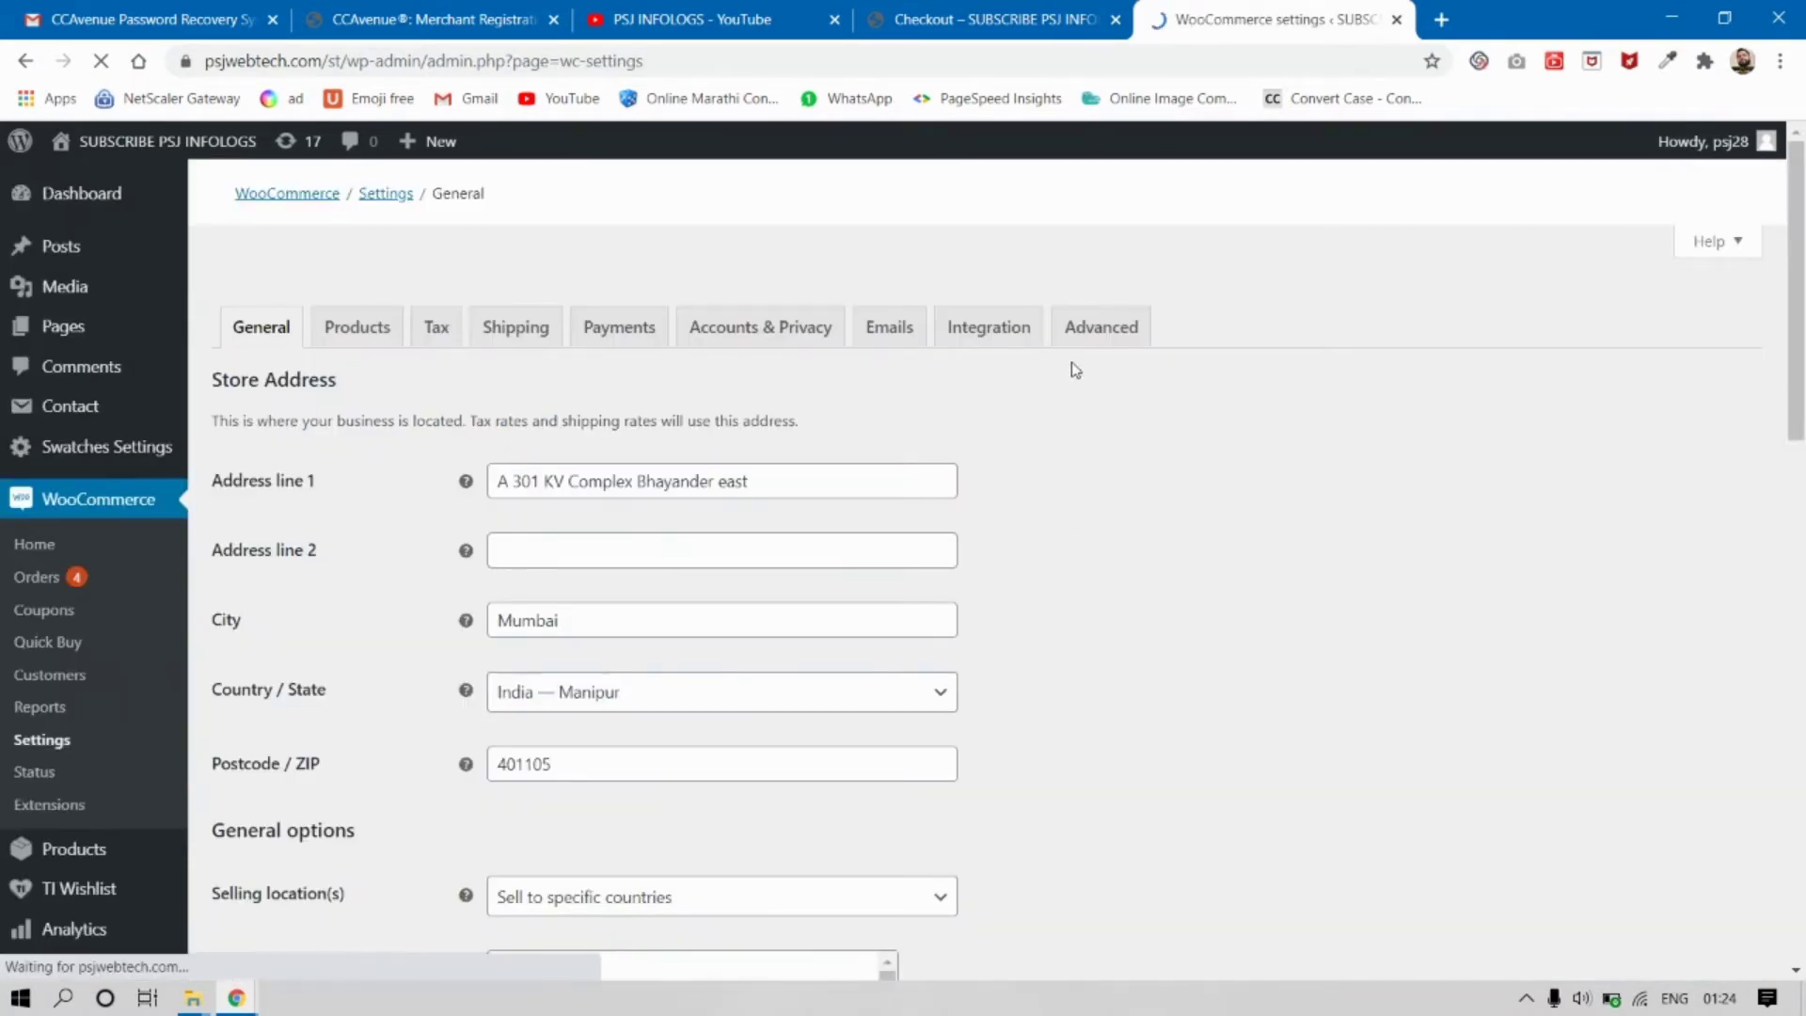
Bring up the CCAvenue merchant login page and copy the account login ID from the "Account Activation Completed" e-mail
left_click(448, 7)
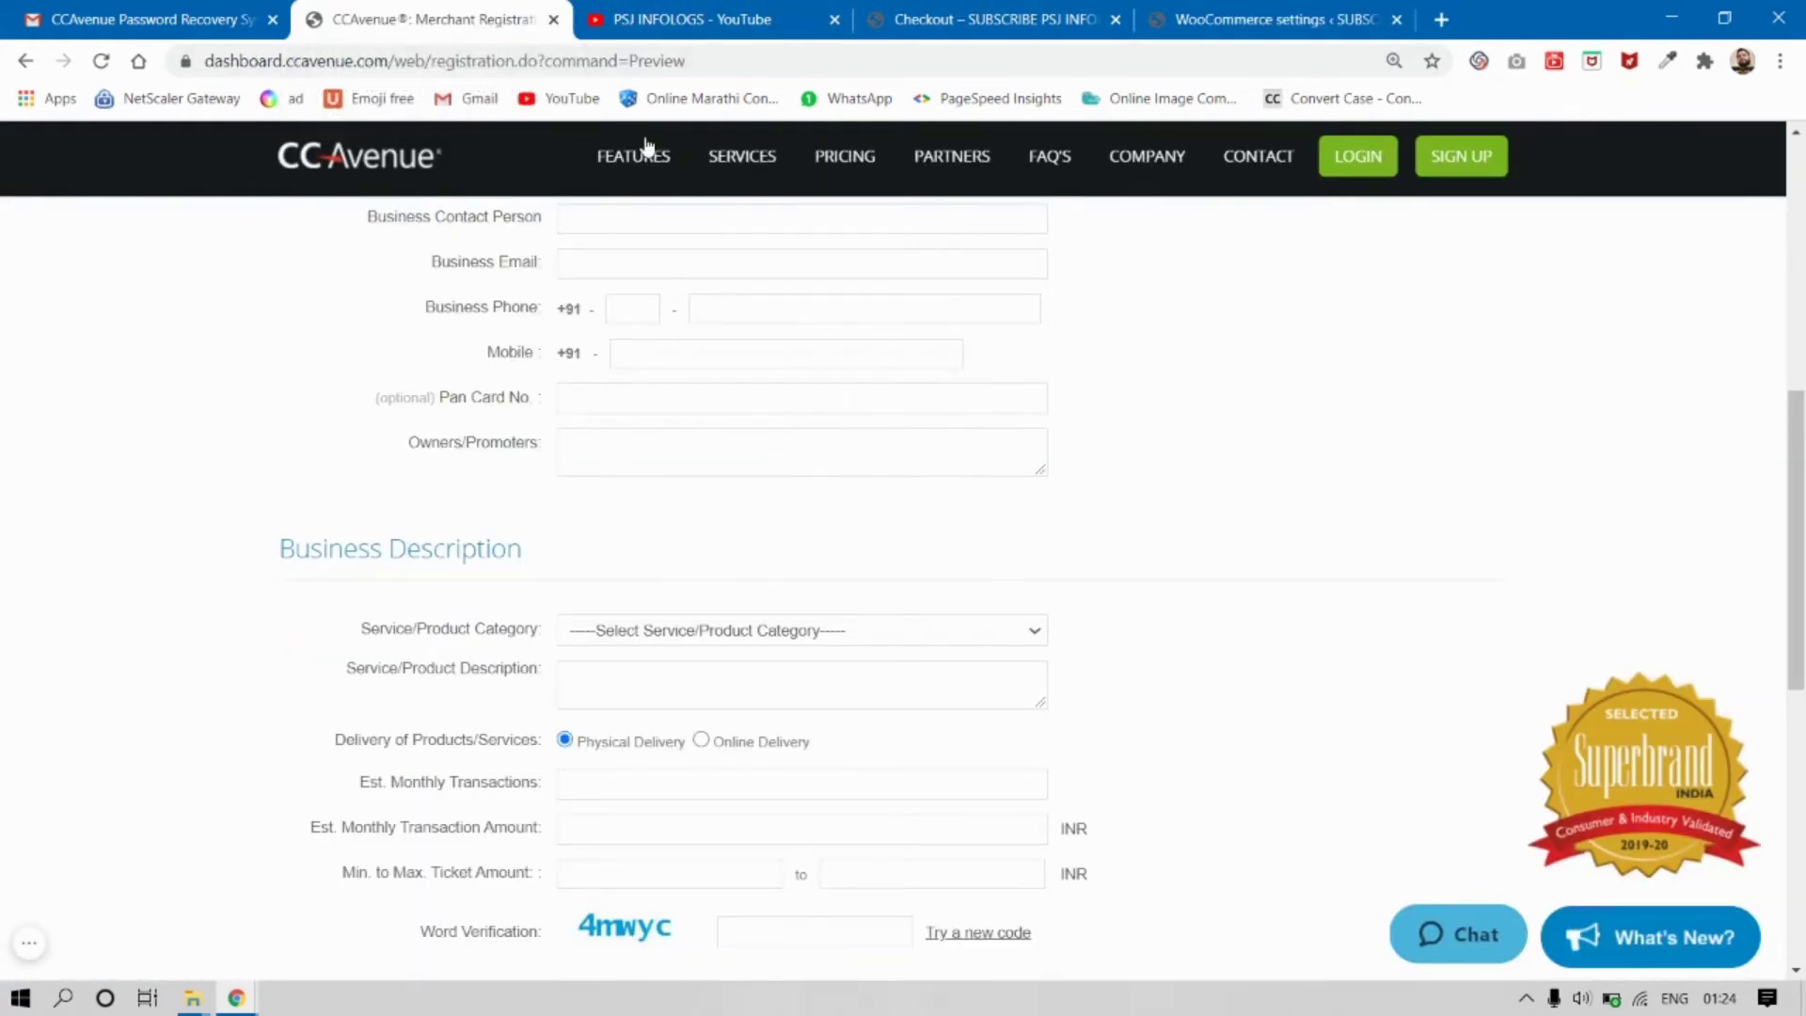
left_click(1356, 156)
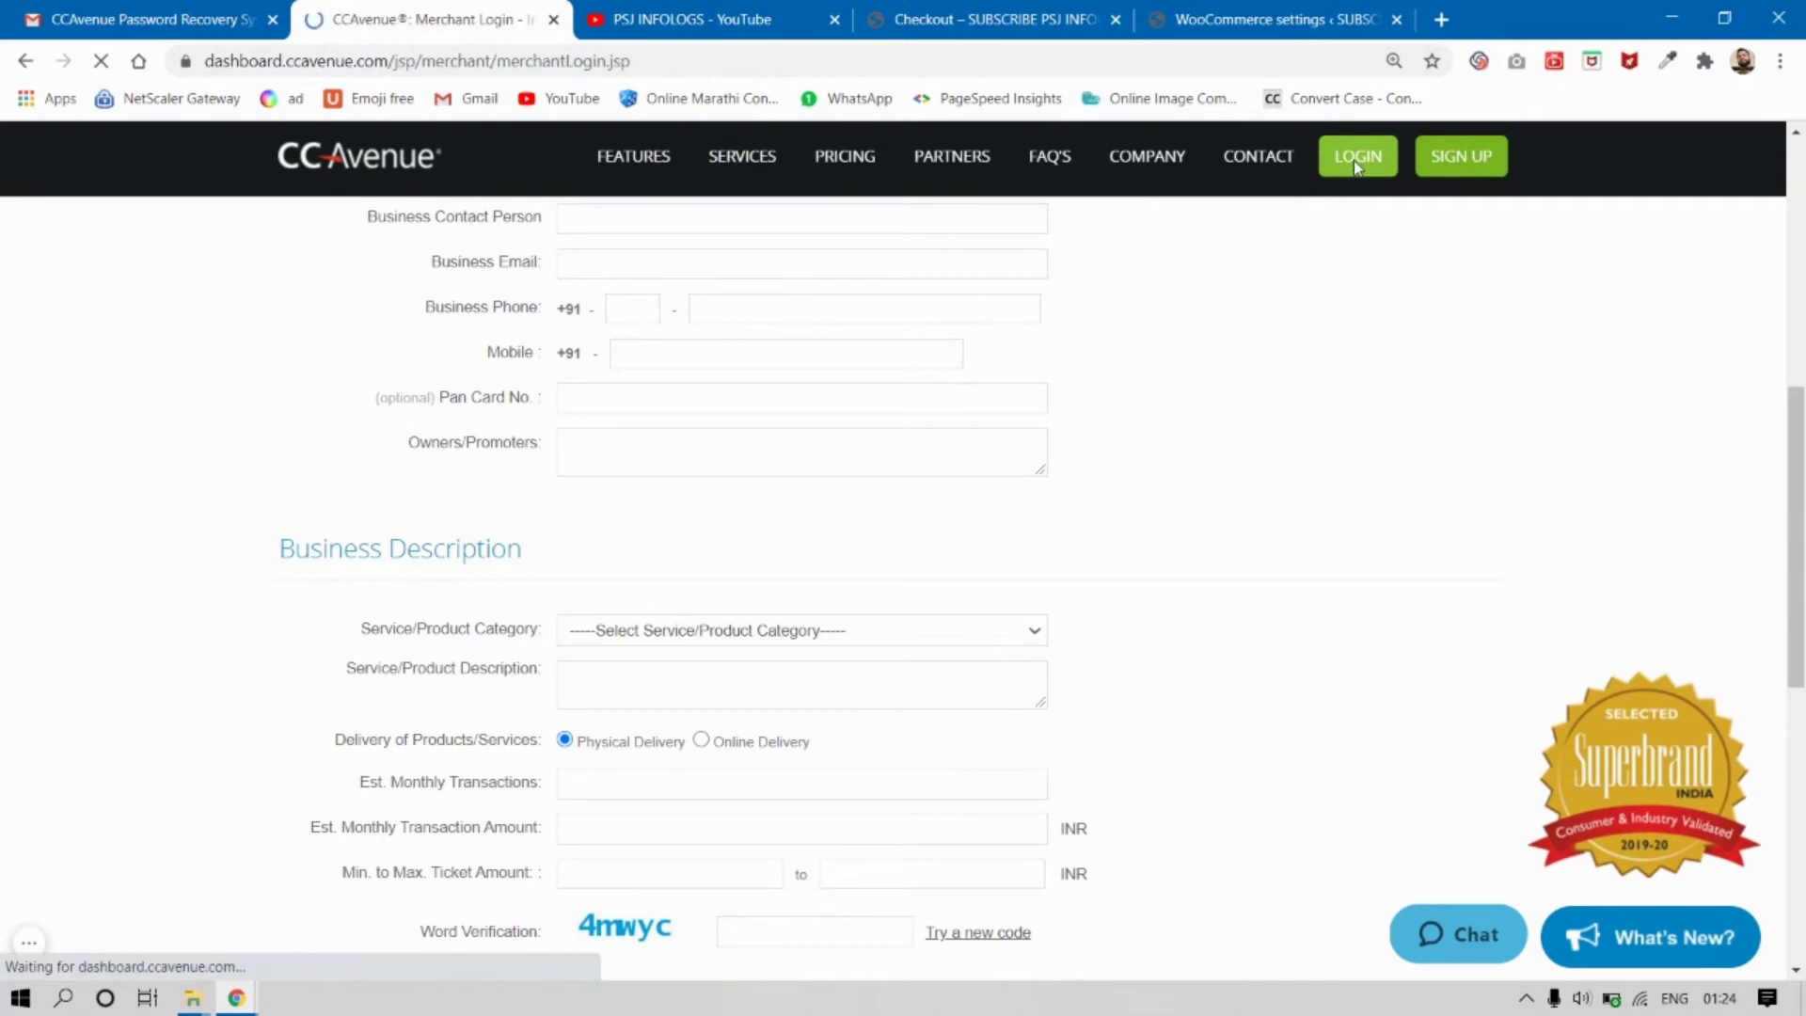
left_click(142, 19)
left_click(995, 687)
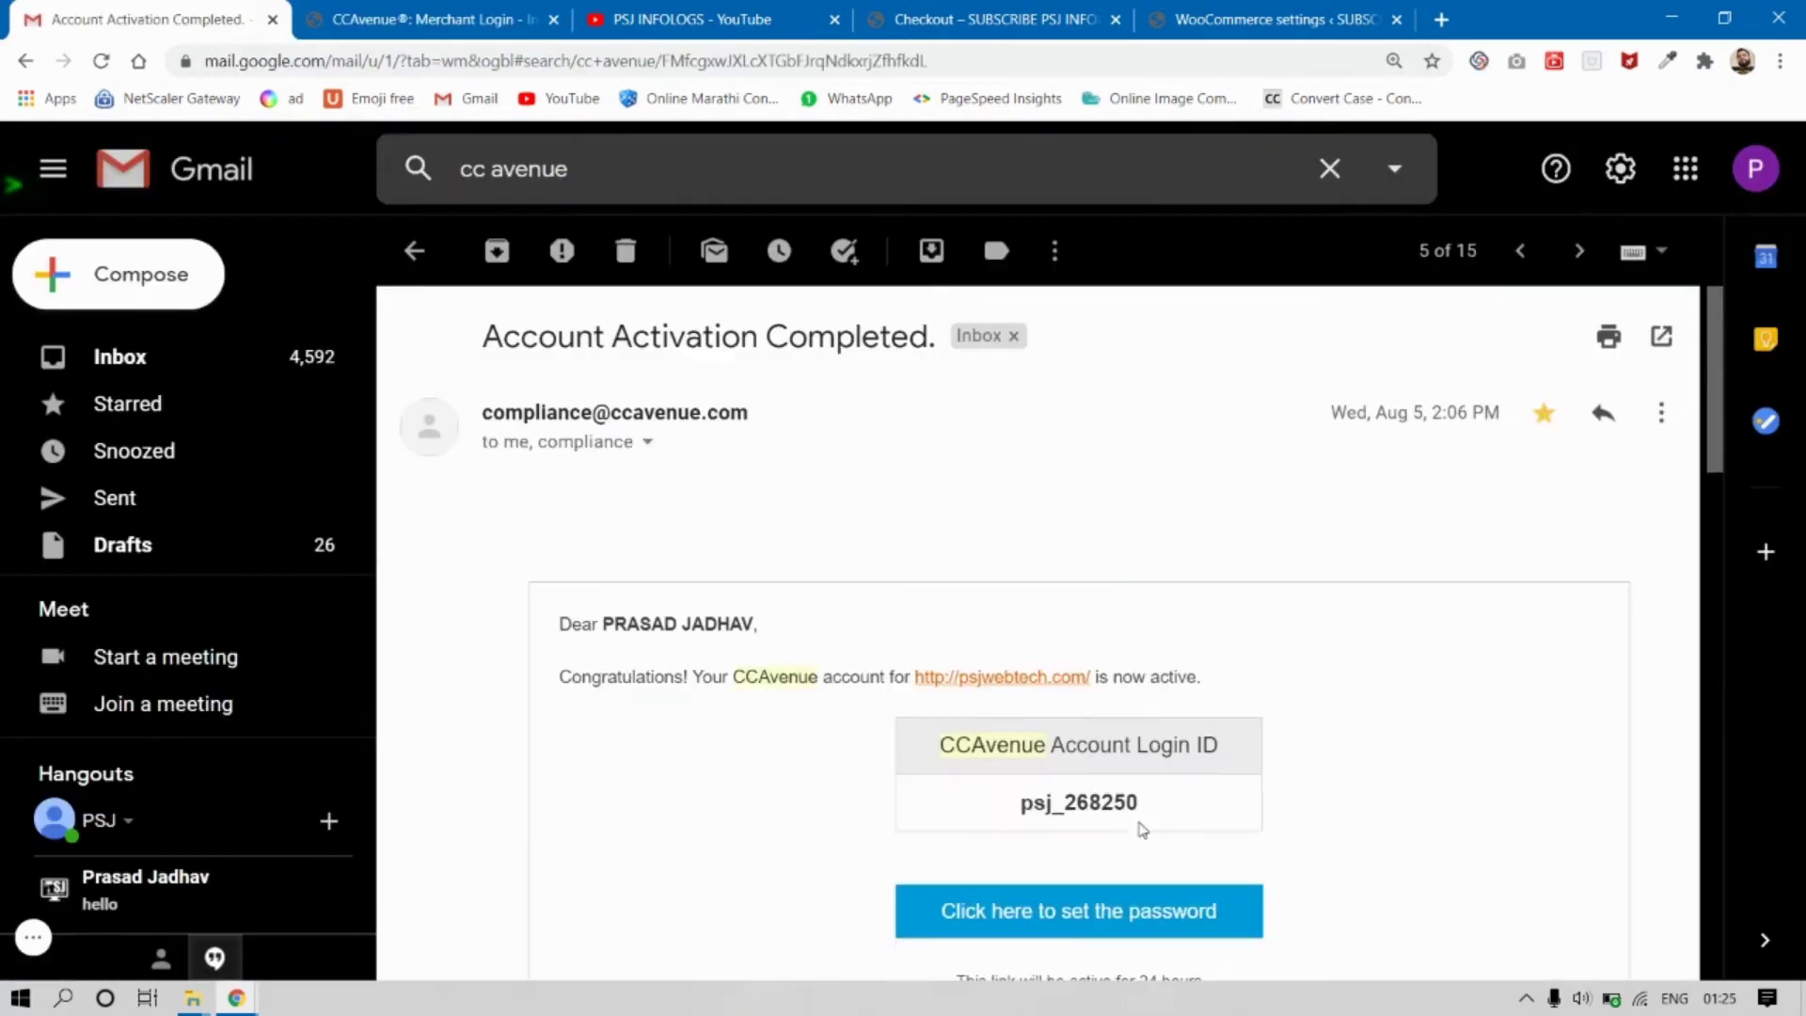
left_click_drag(1139, 821, 976, 810)
key("ctrl+c")
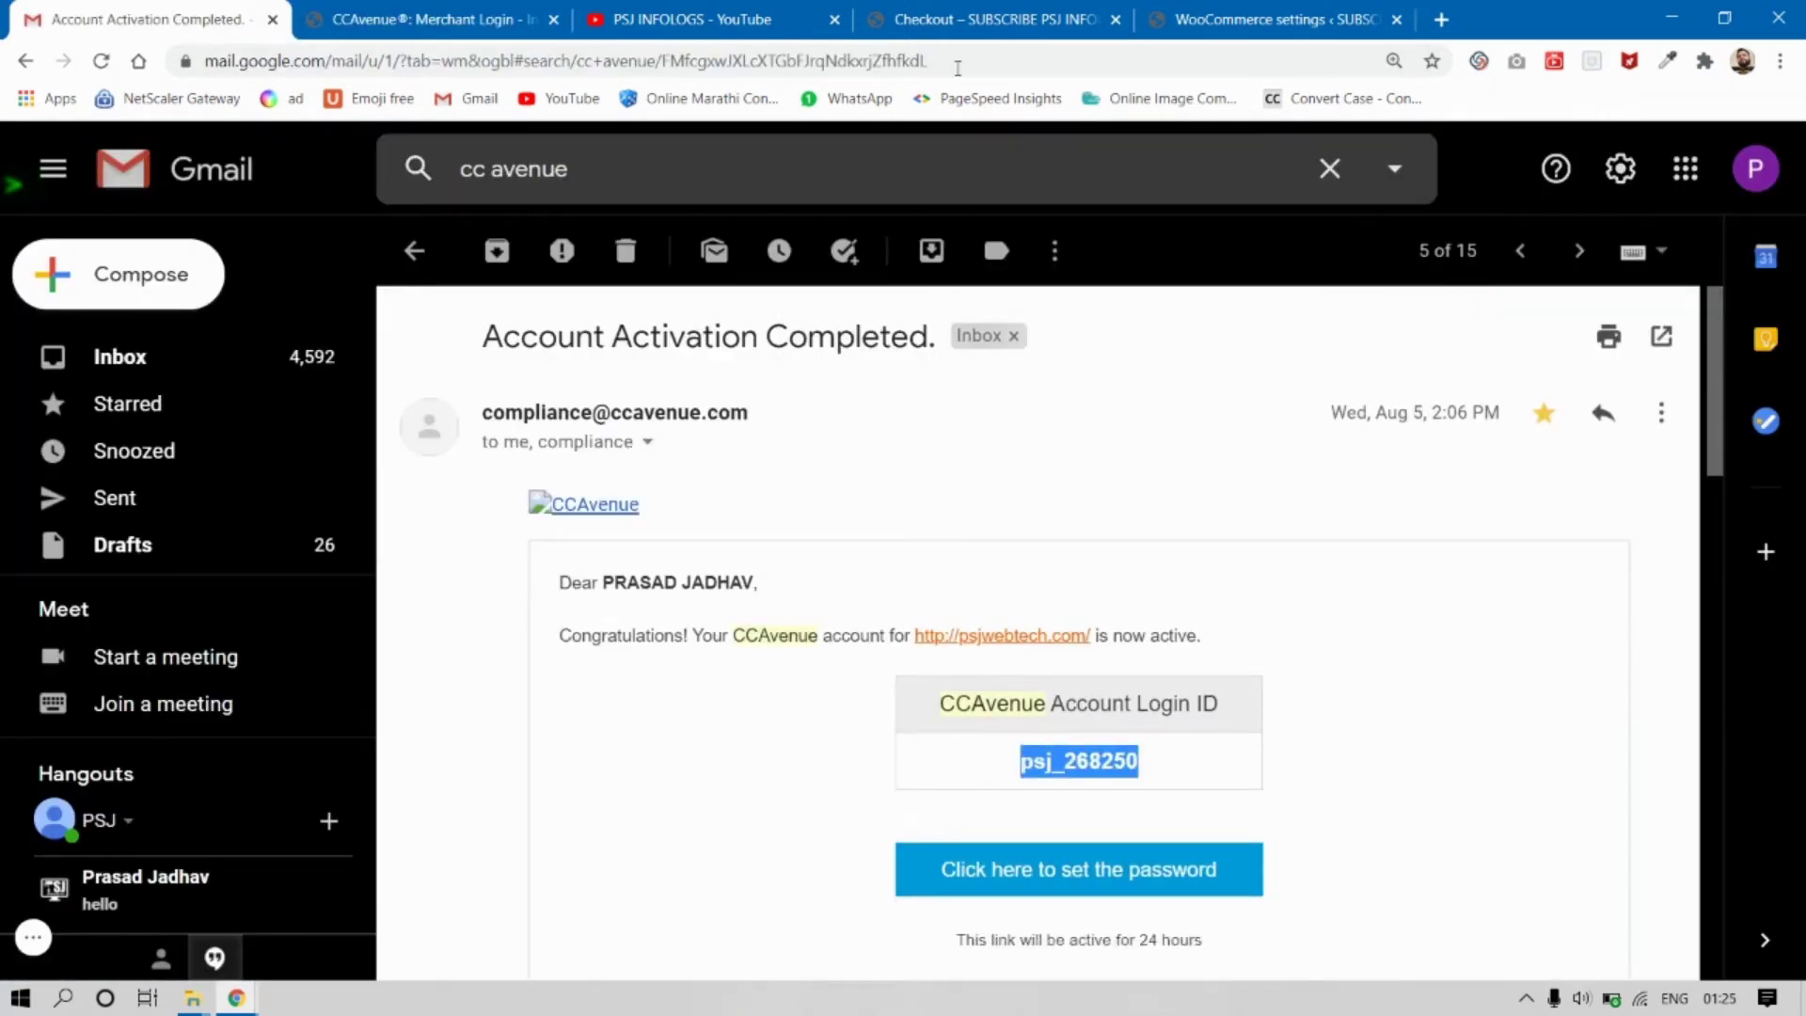
Log in to the CCAvenue merchant account with the copied login ID as username and the account password
left_click(515, 17)
left_click(1140, 543)
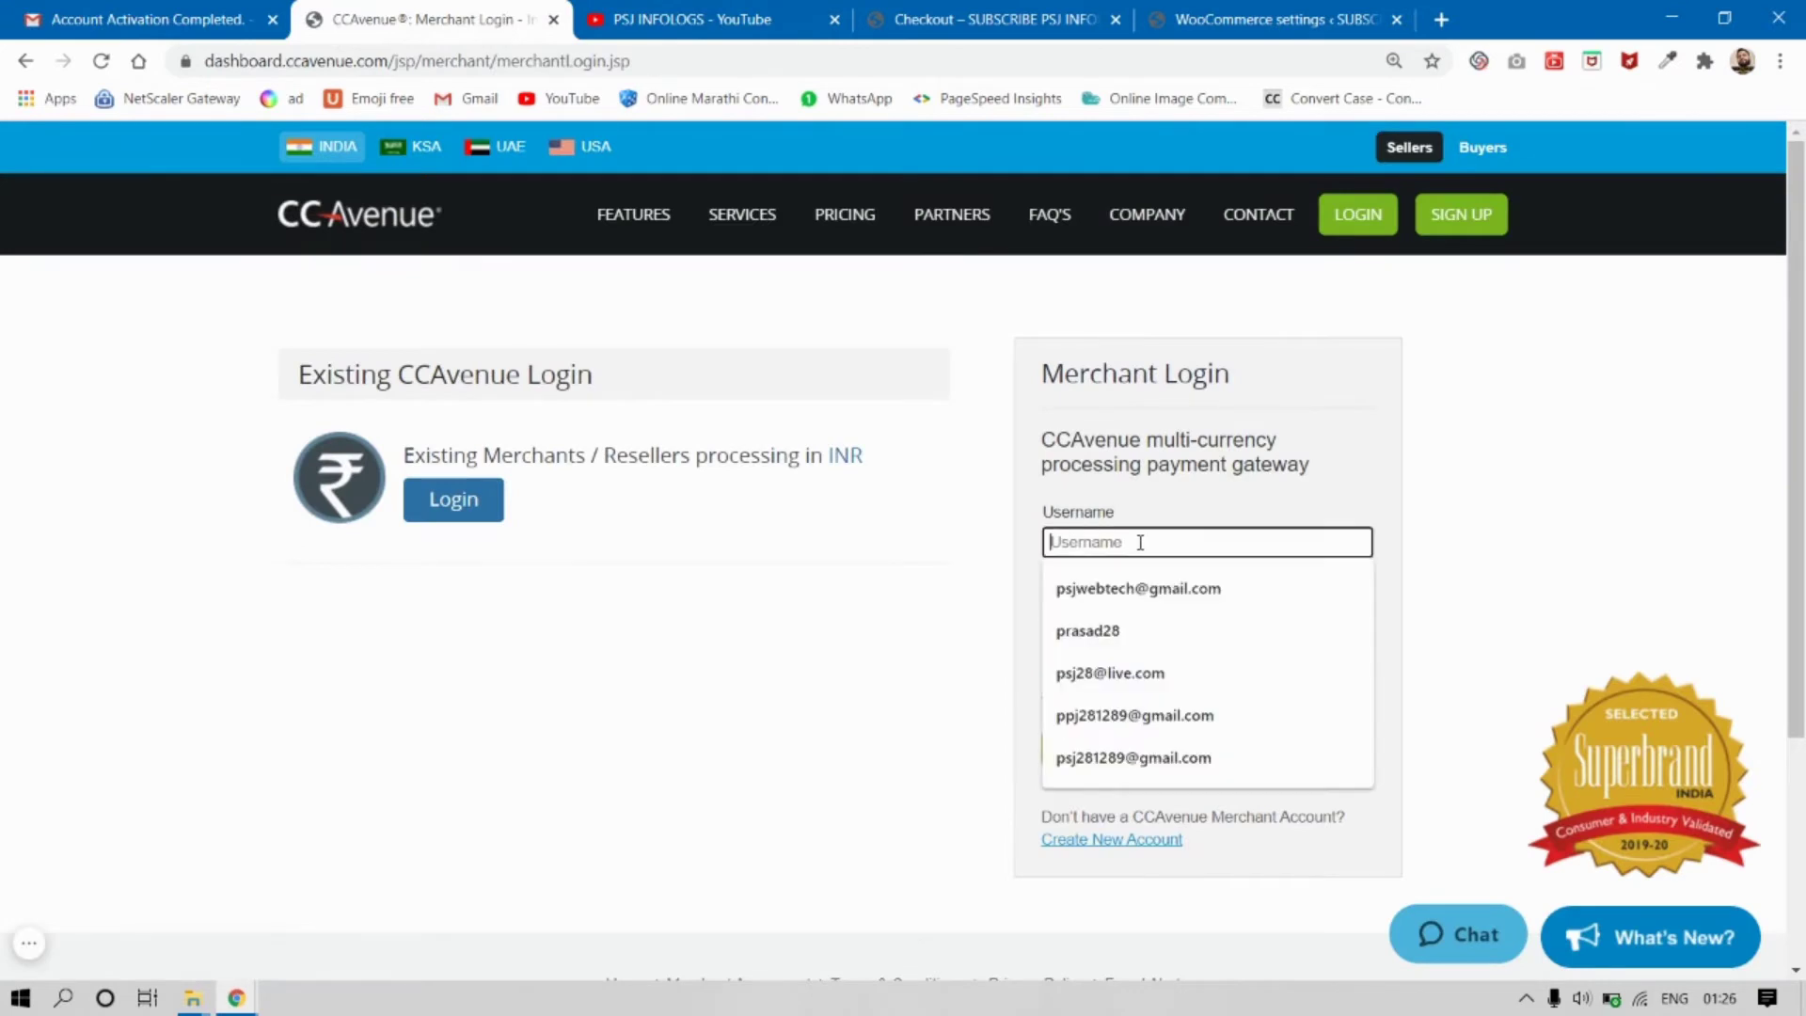
key("ctrl+v")
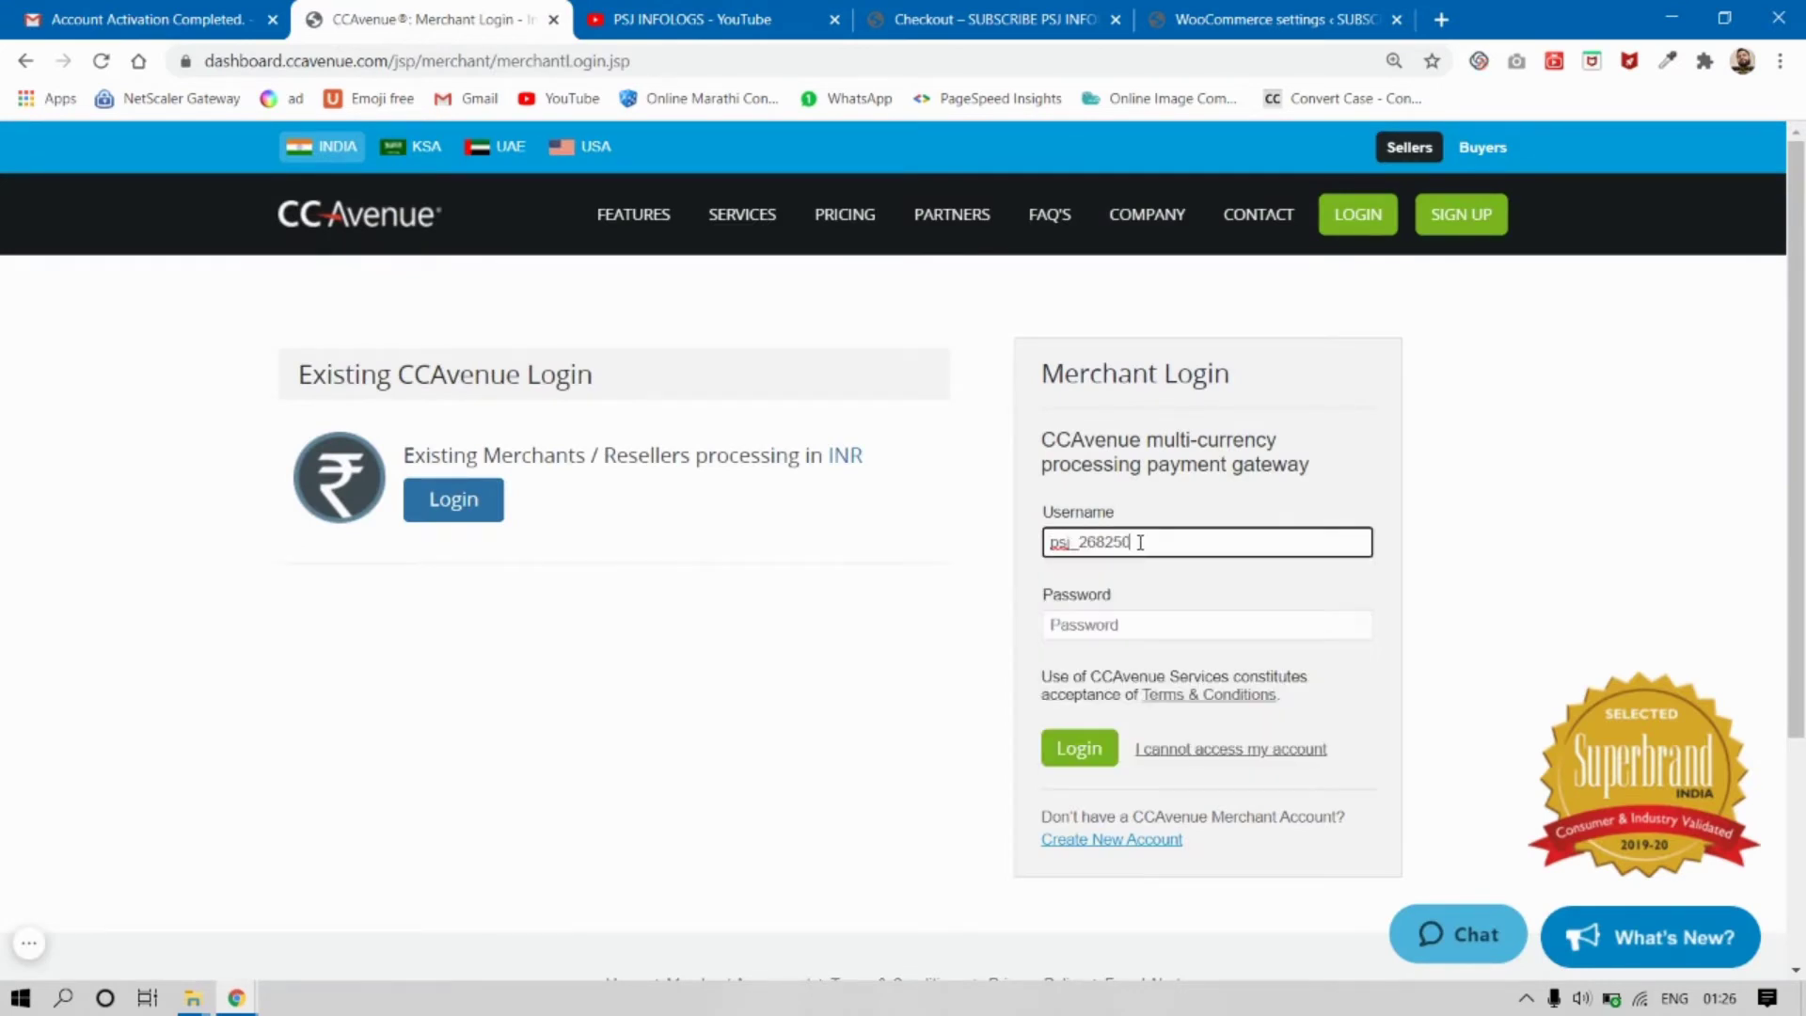
left_click(1195, 600)
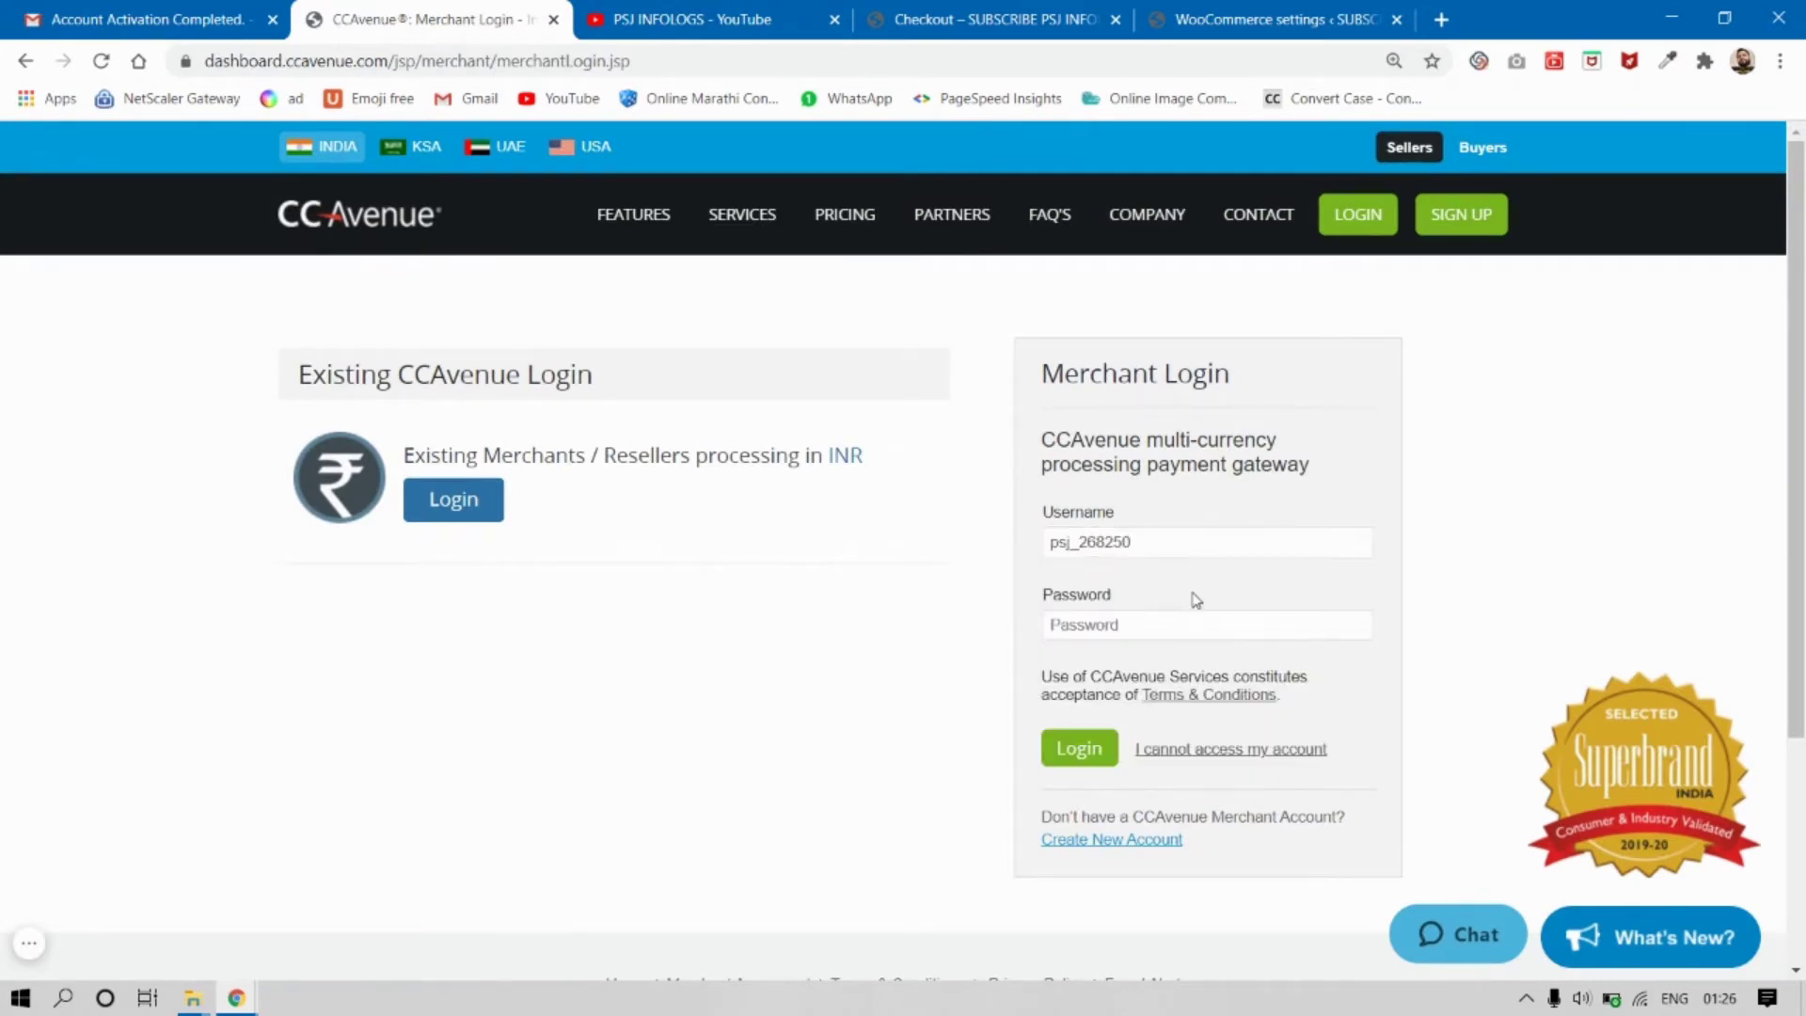
left_click(1164, 626)
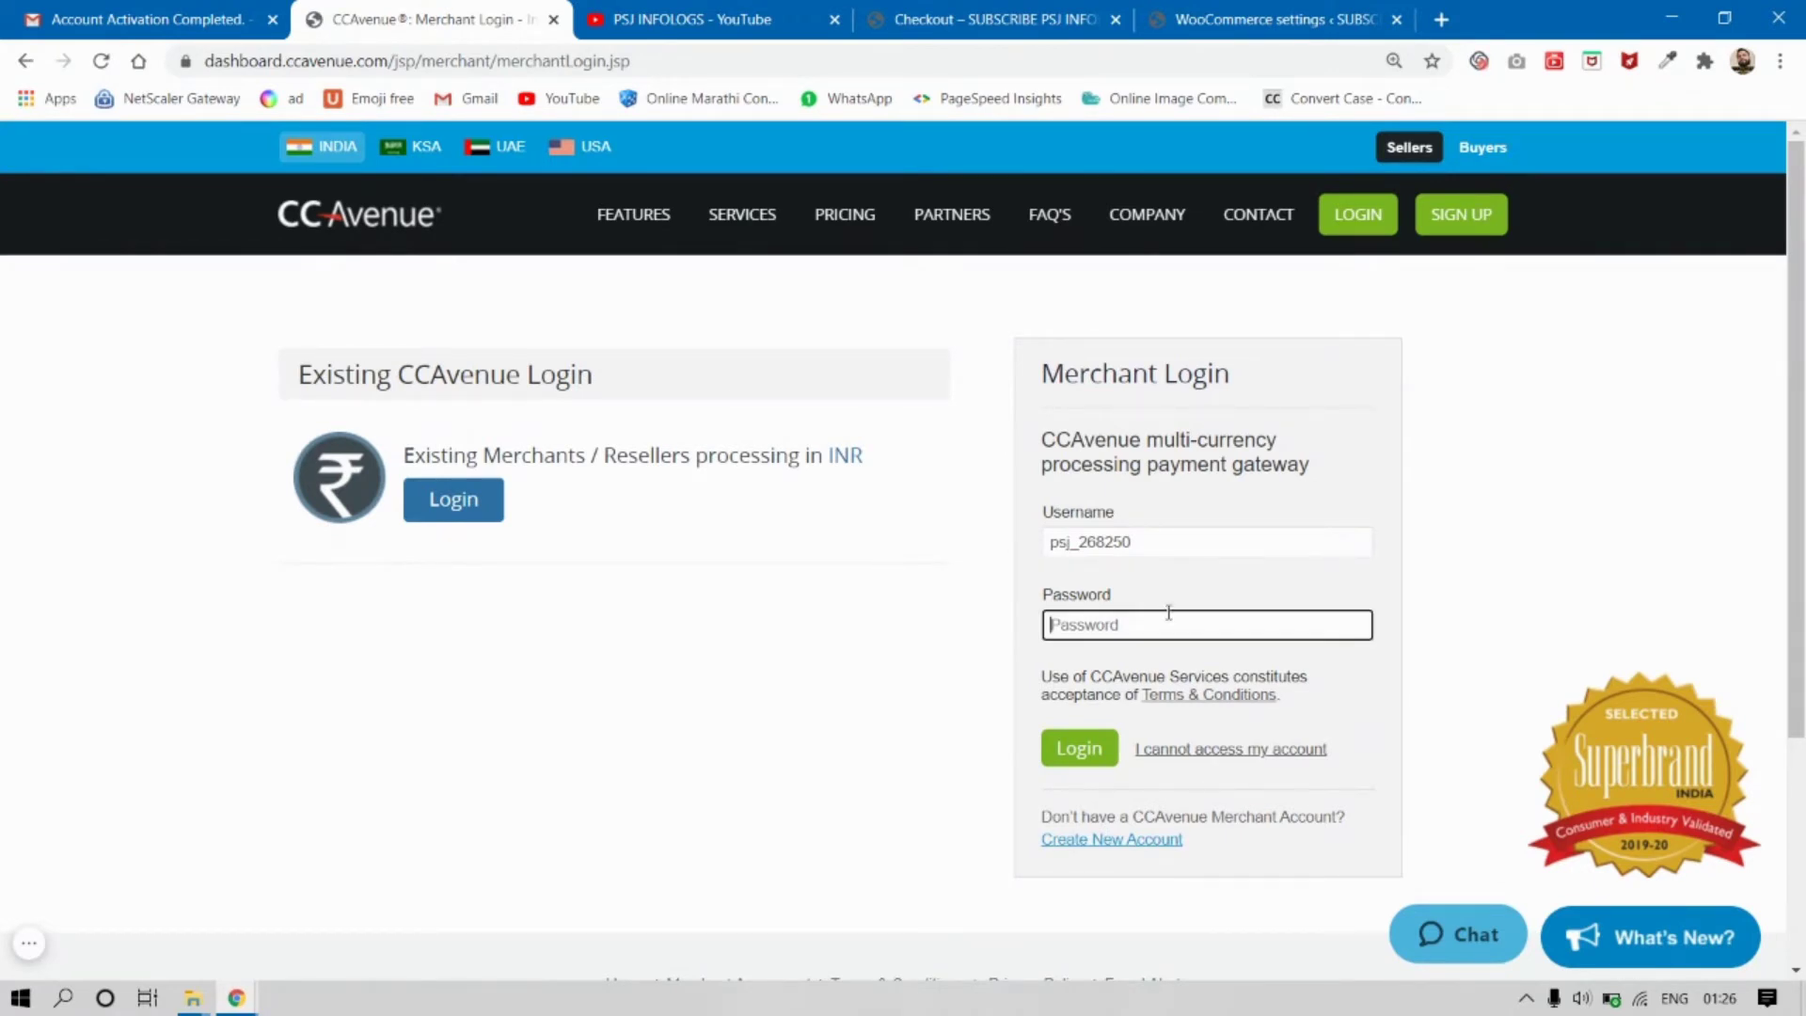
type("•")
left_click(1096, 750)
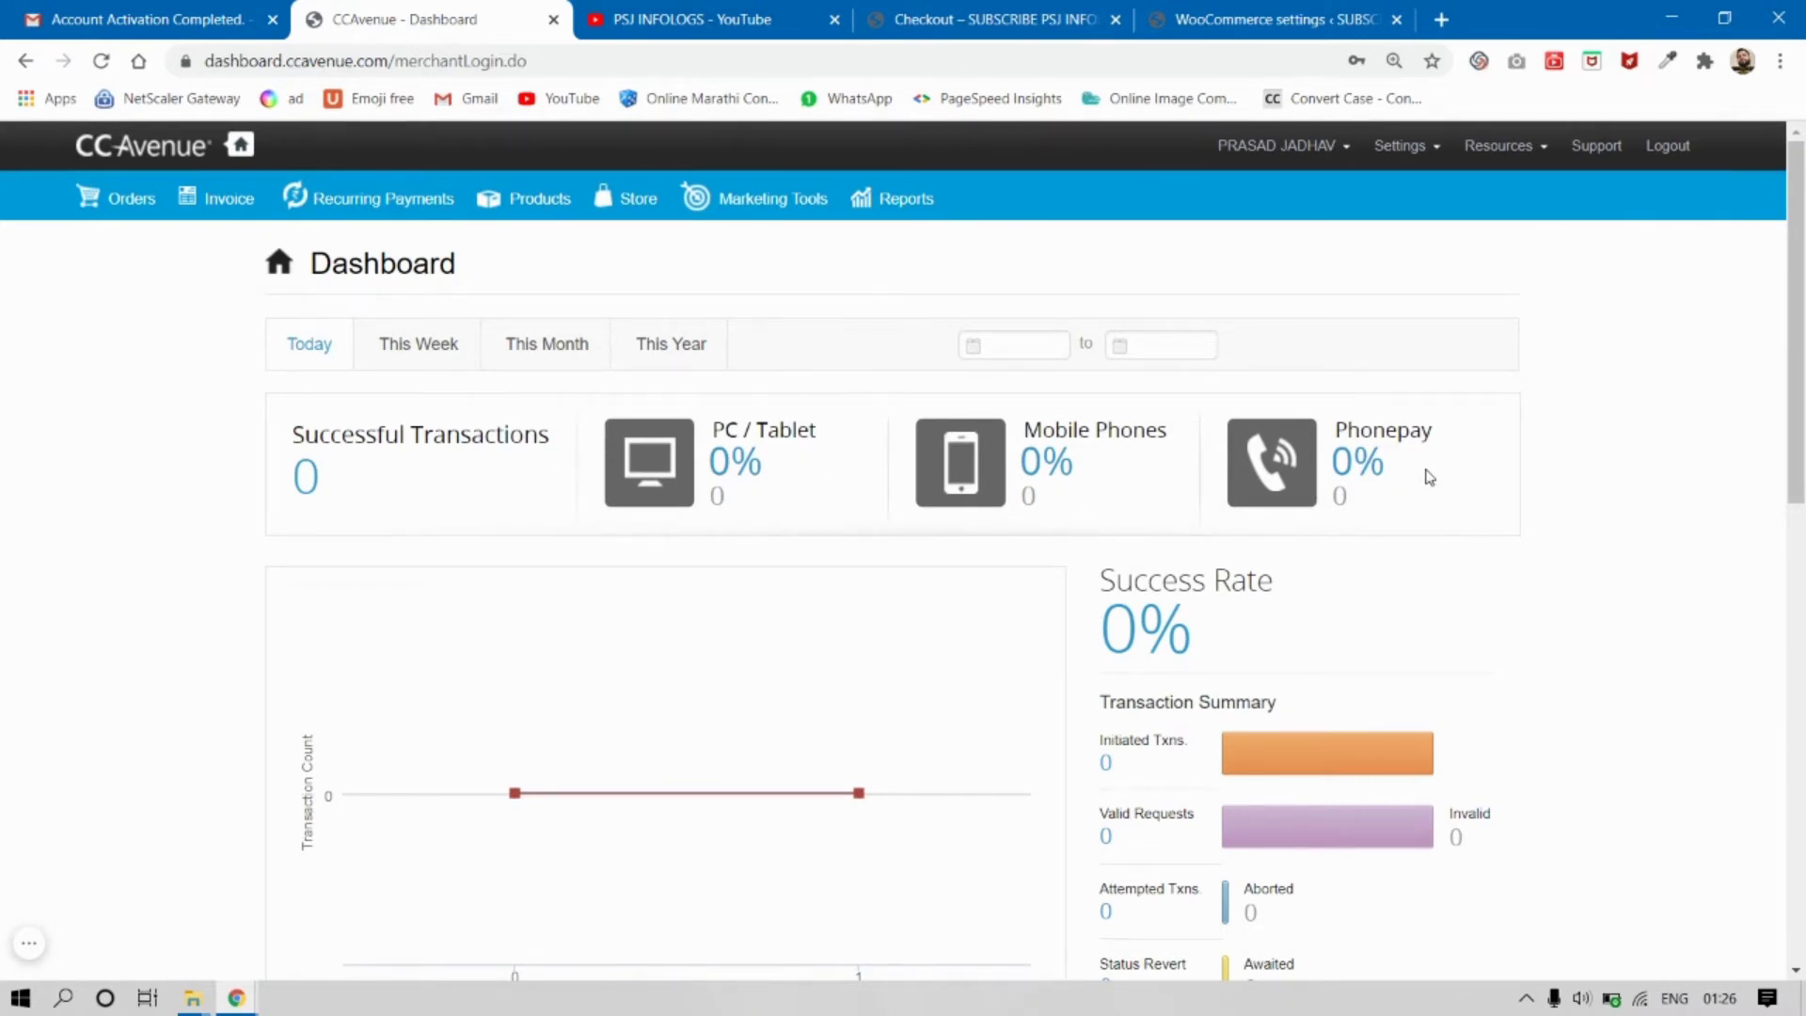
Examine the merchant dashboard's transaction summaries and the options offered under Recurring Payments, Products and Reports
scroll(1434, 508, "down", 5)
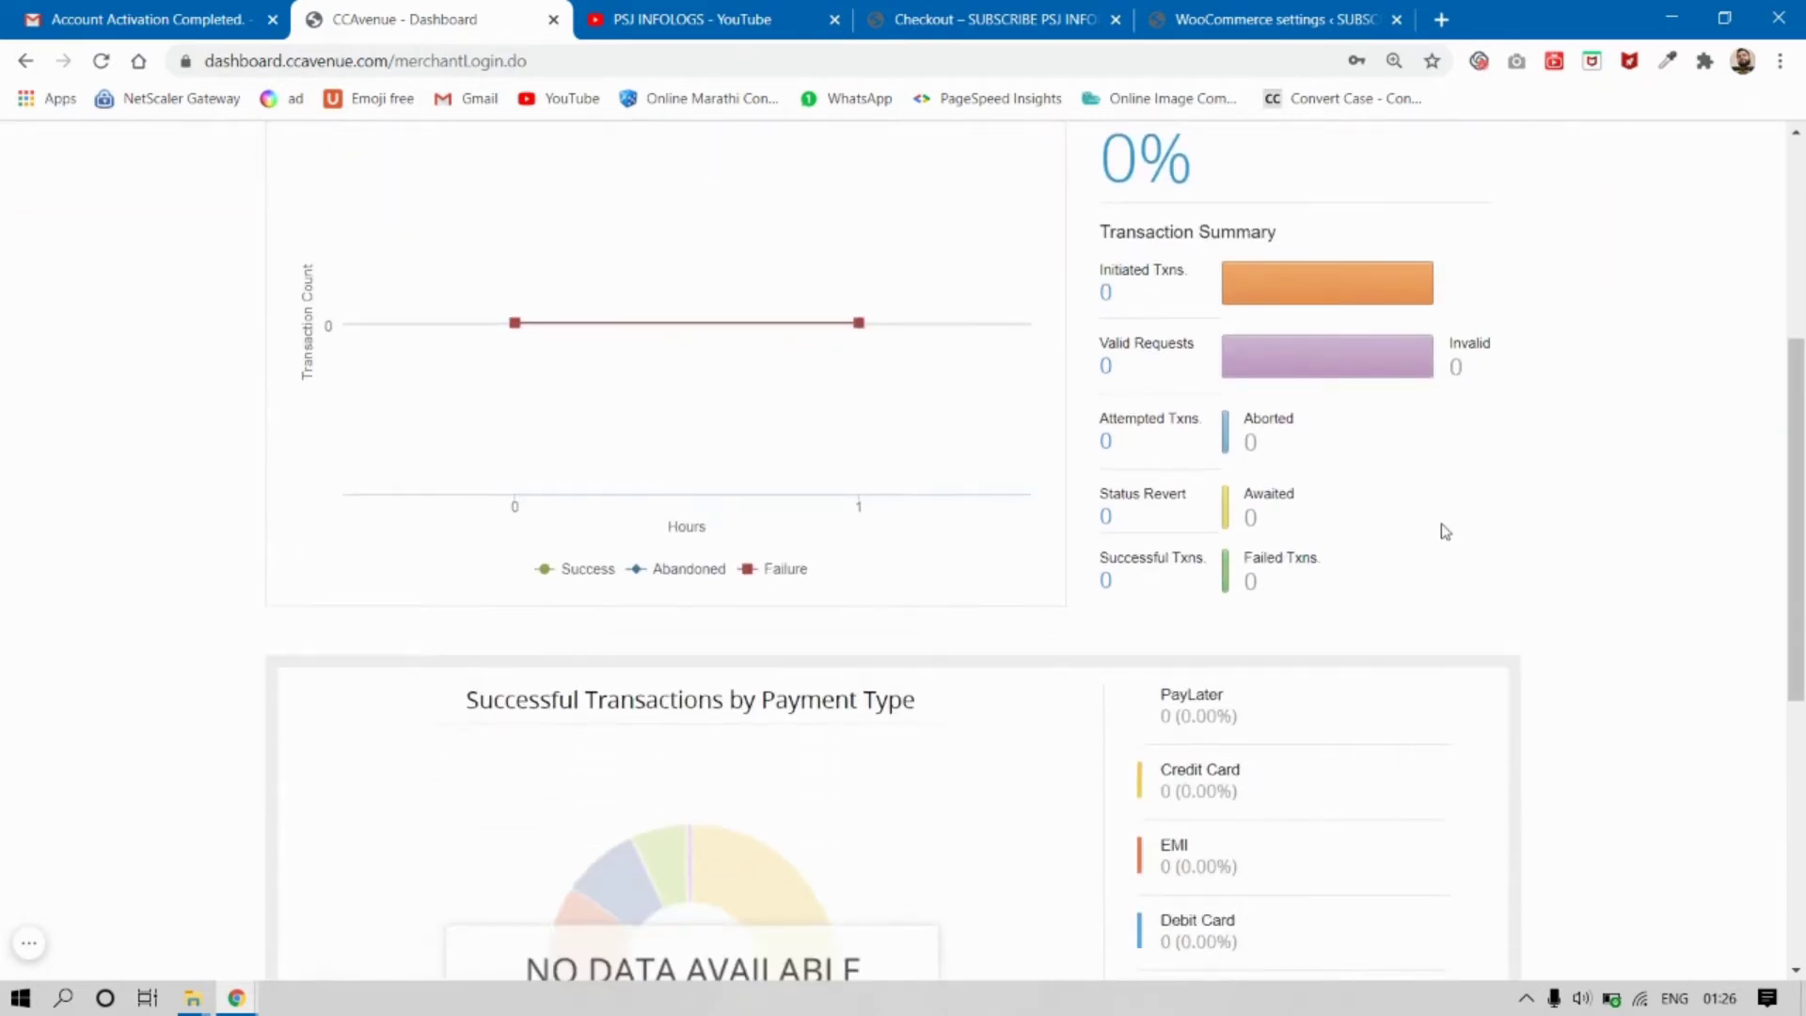
scroll(1160, 453, "down", 3)
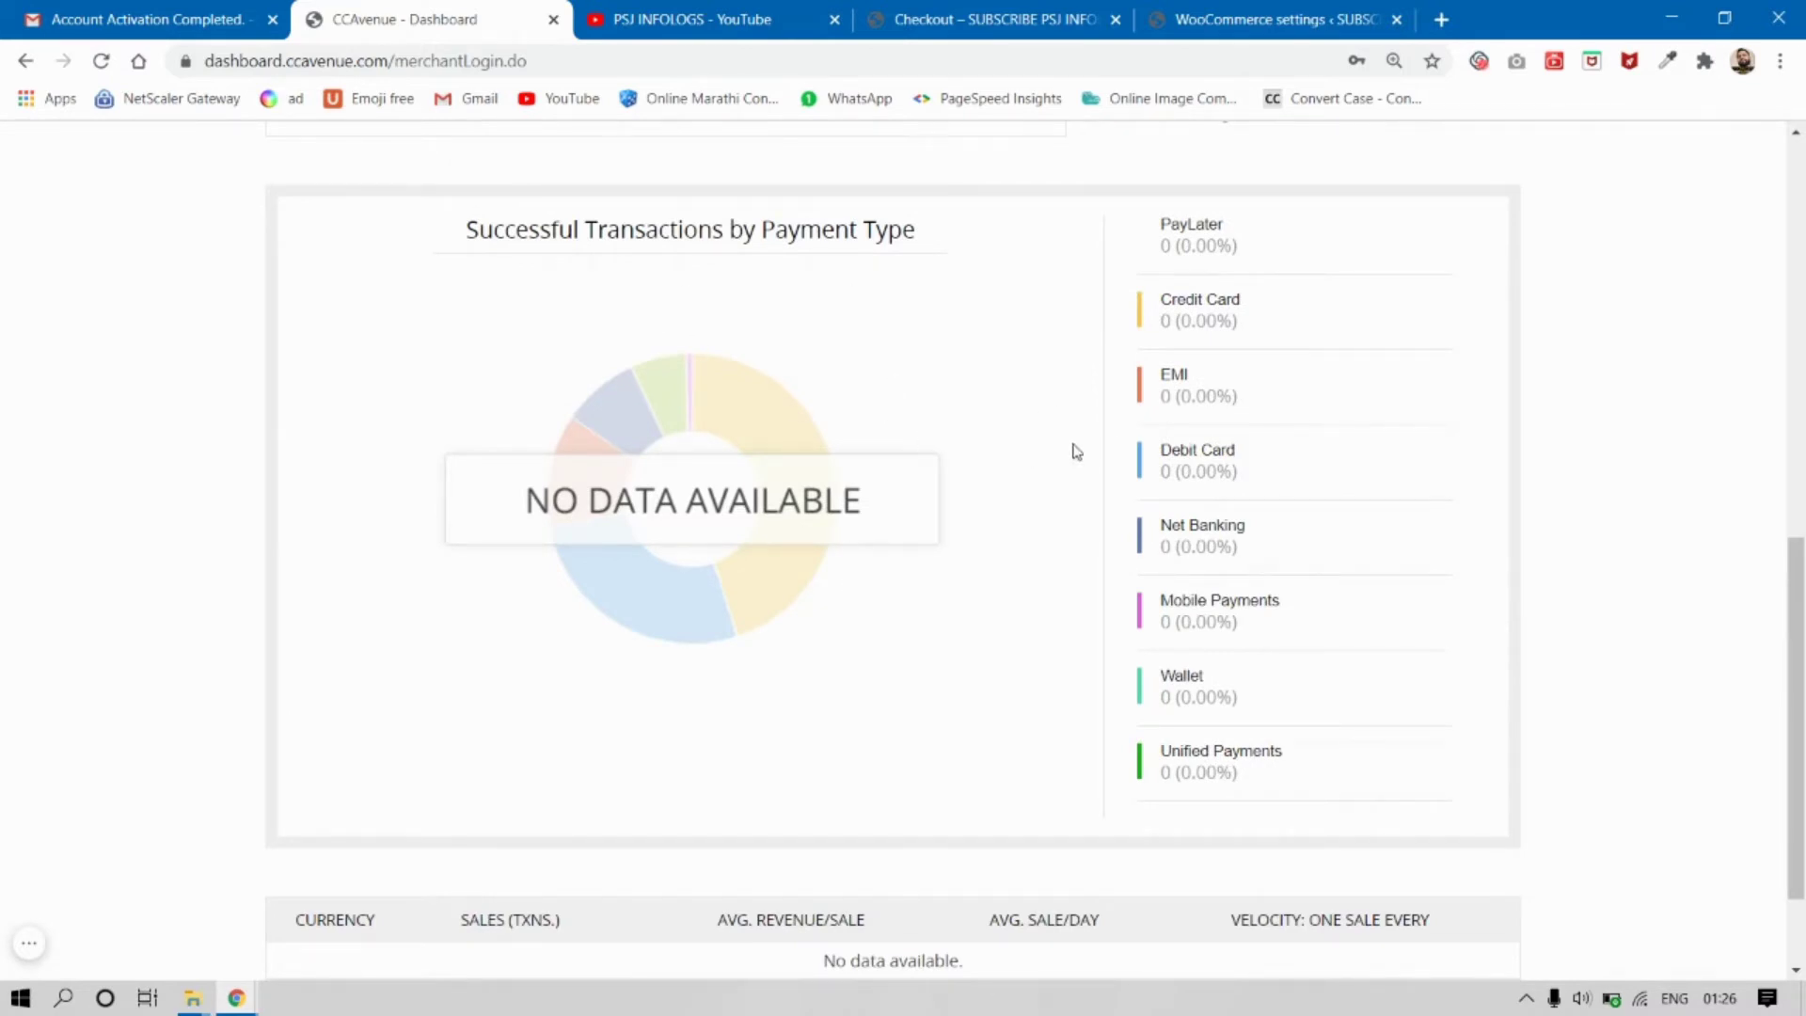
scroll(1257, 295, "down", 2)
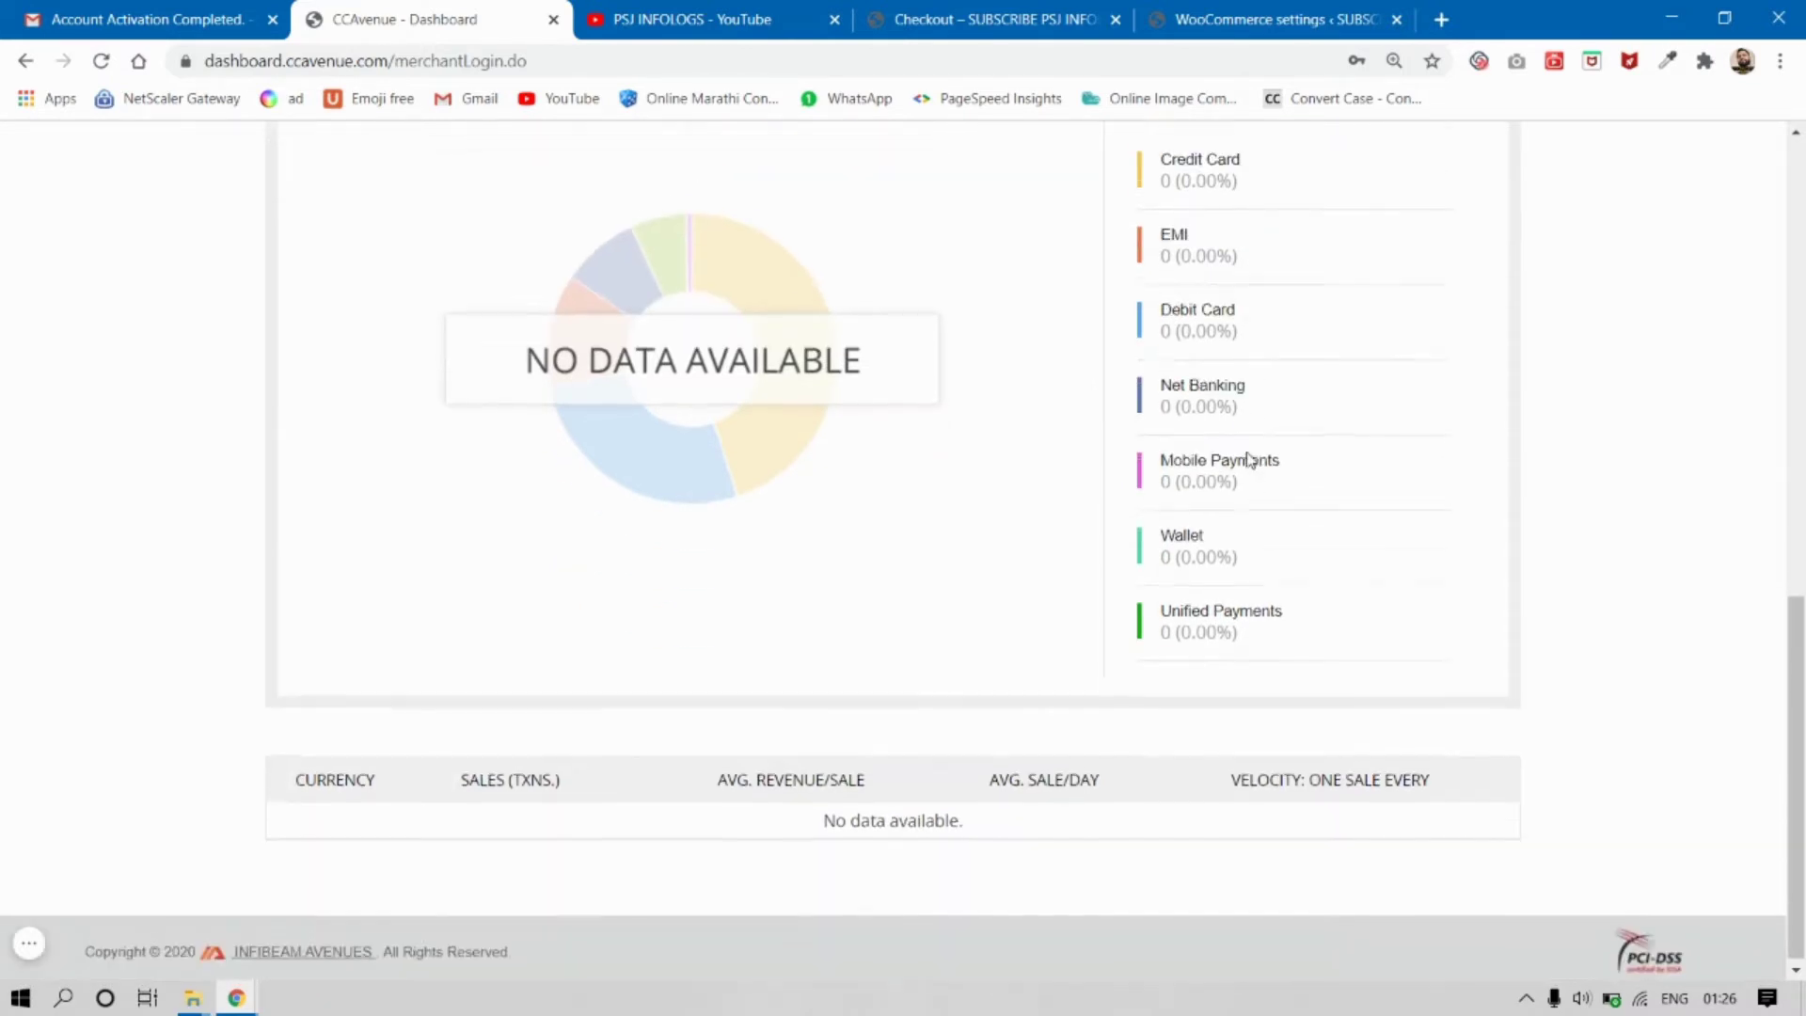
scroll(1257, 491, "up", 10)
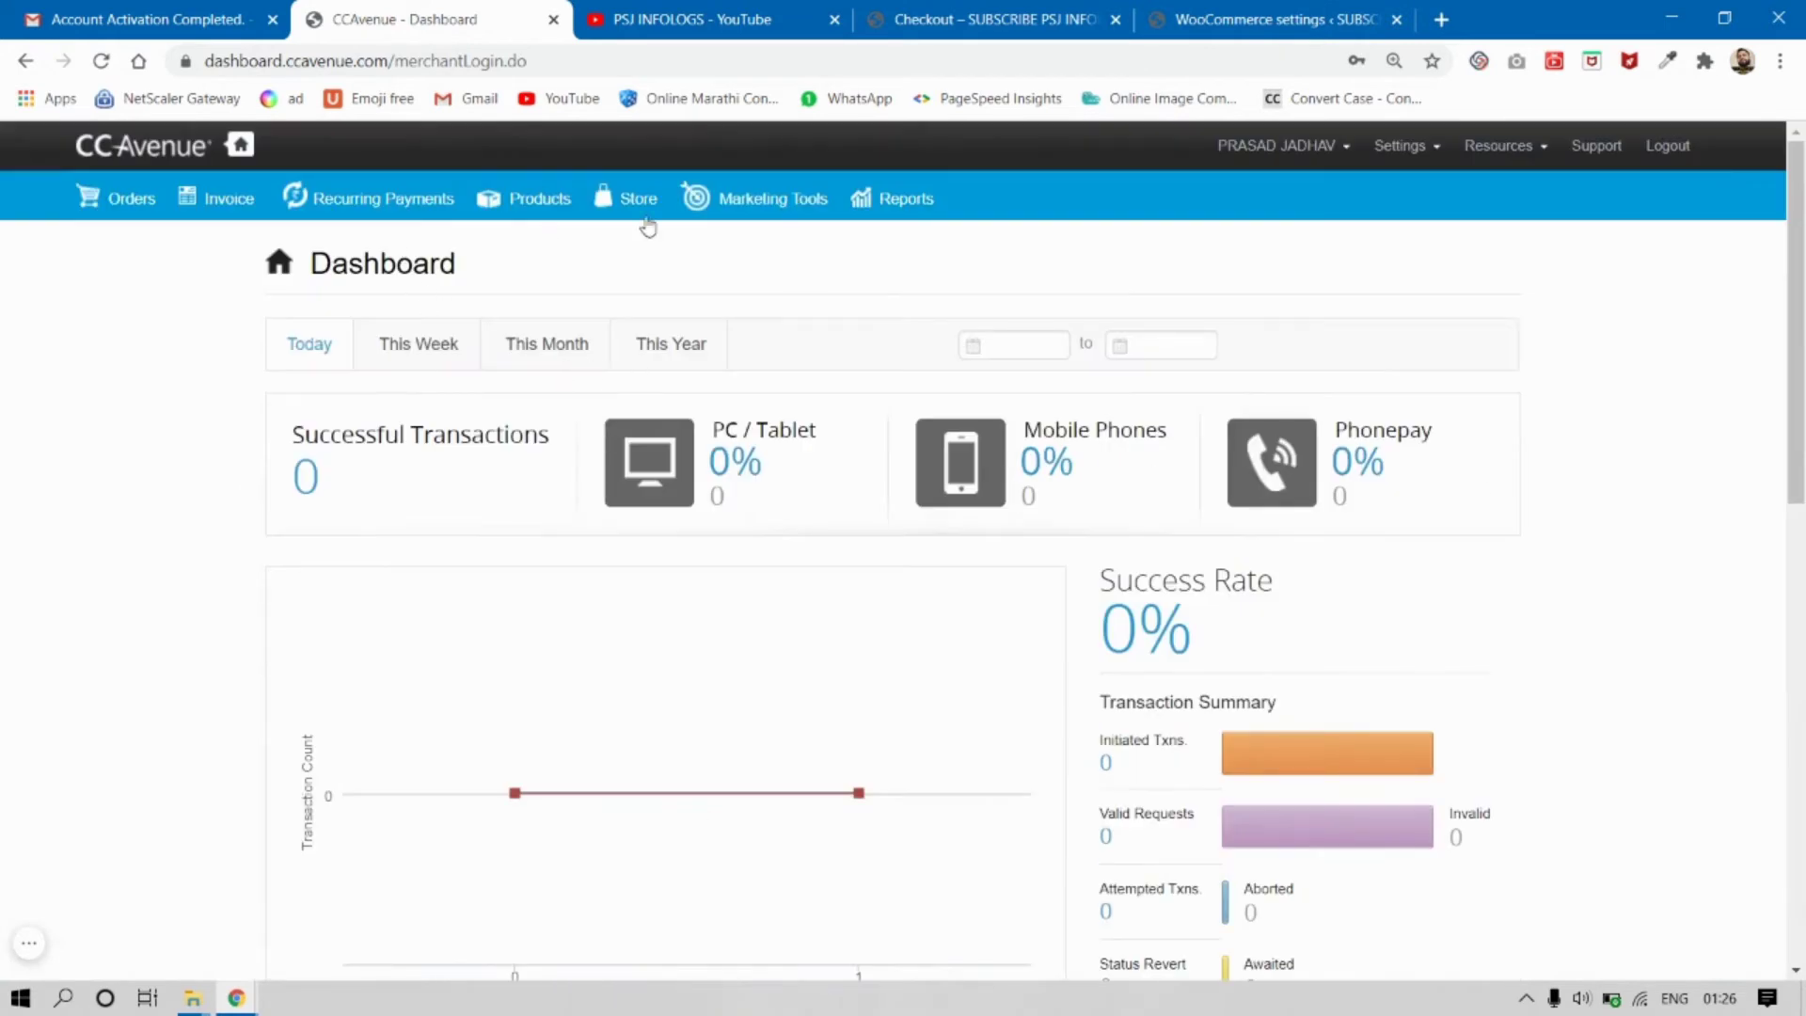
mouse_move(223, 210)
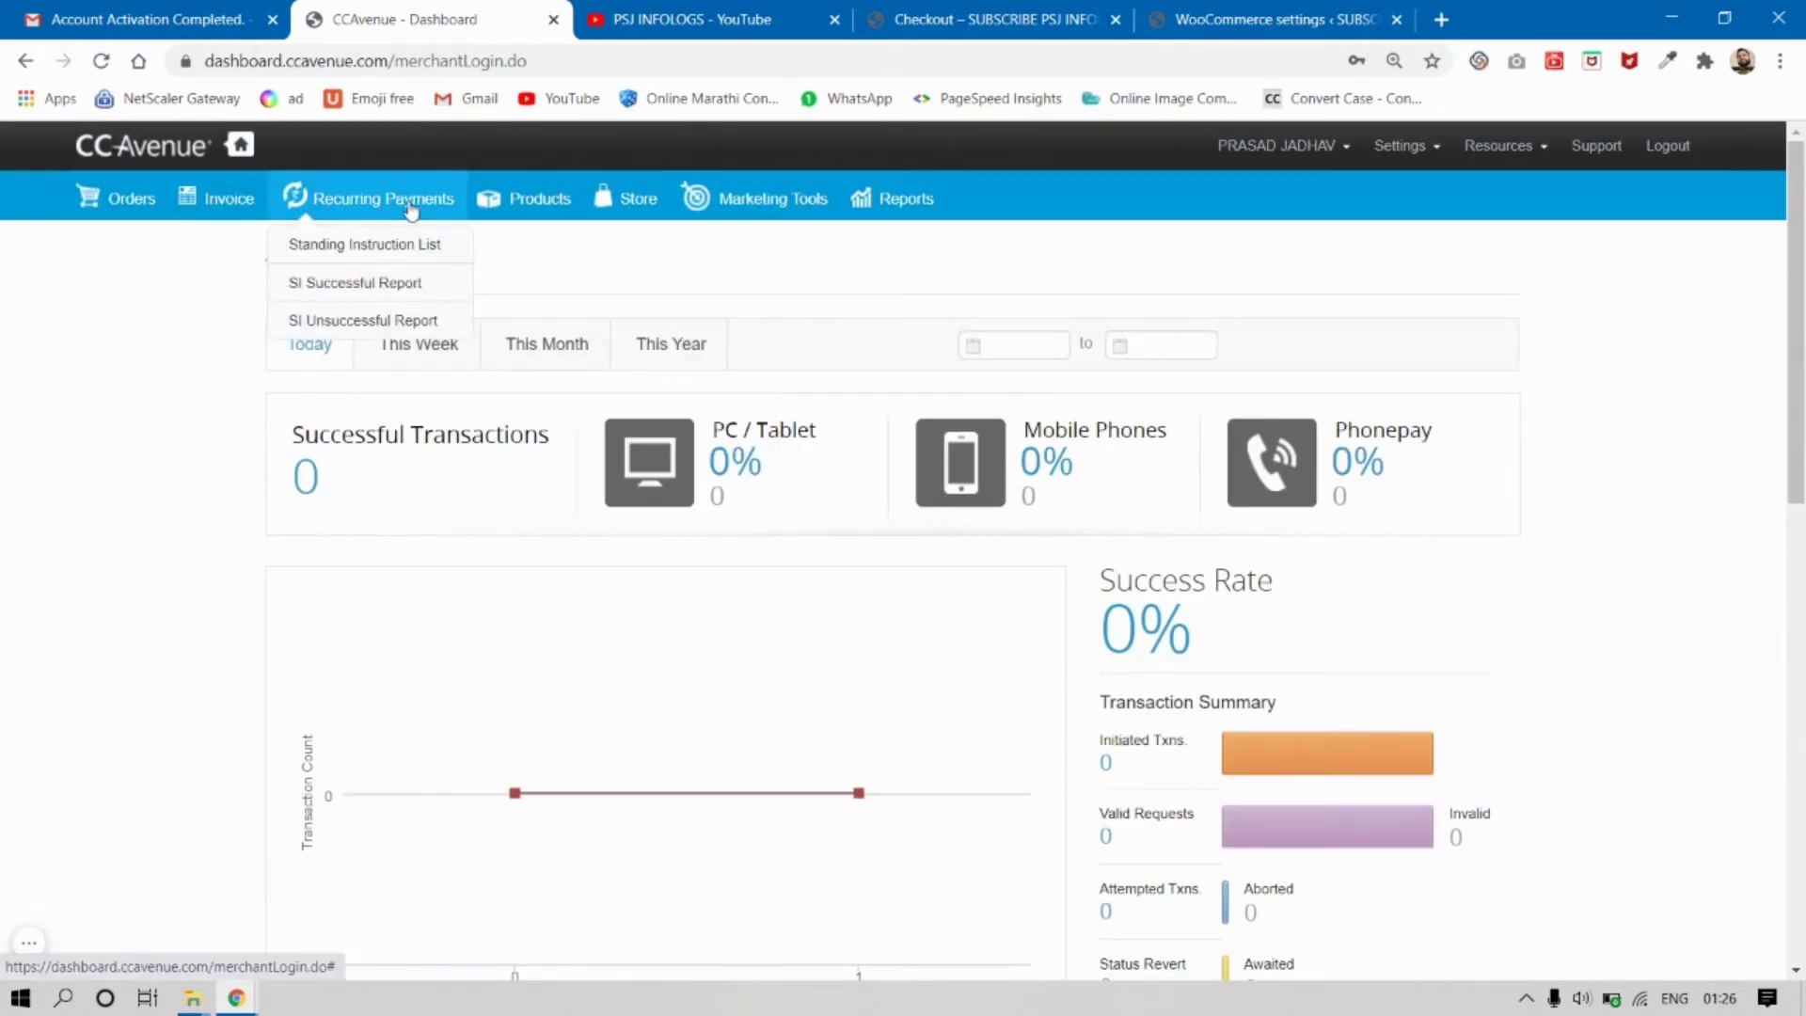
mouse_move(524, 211)
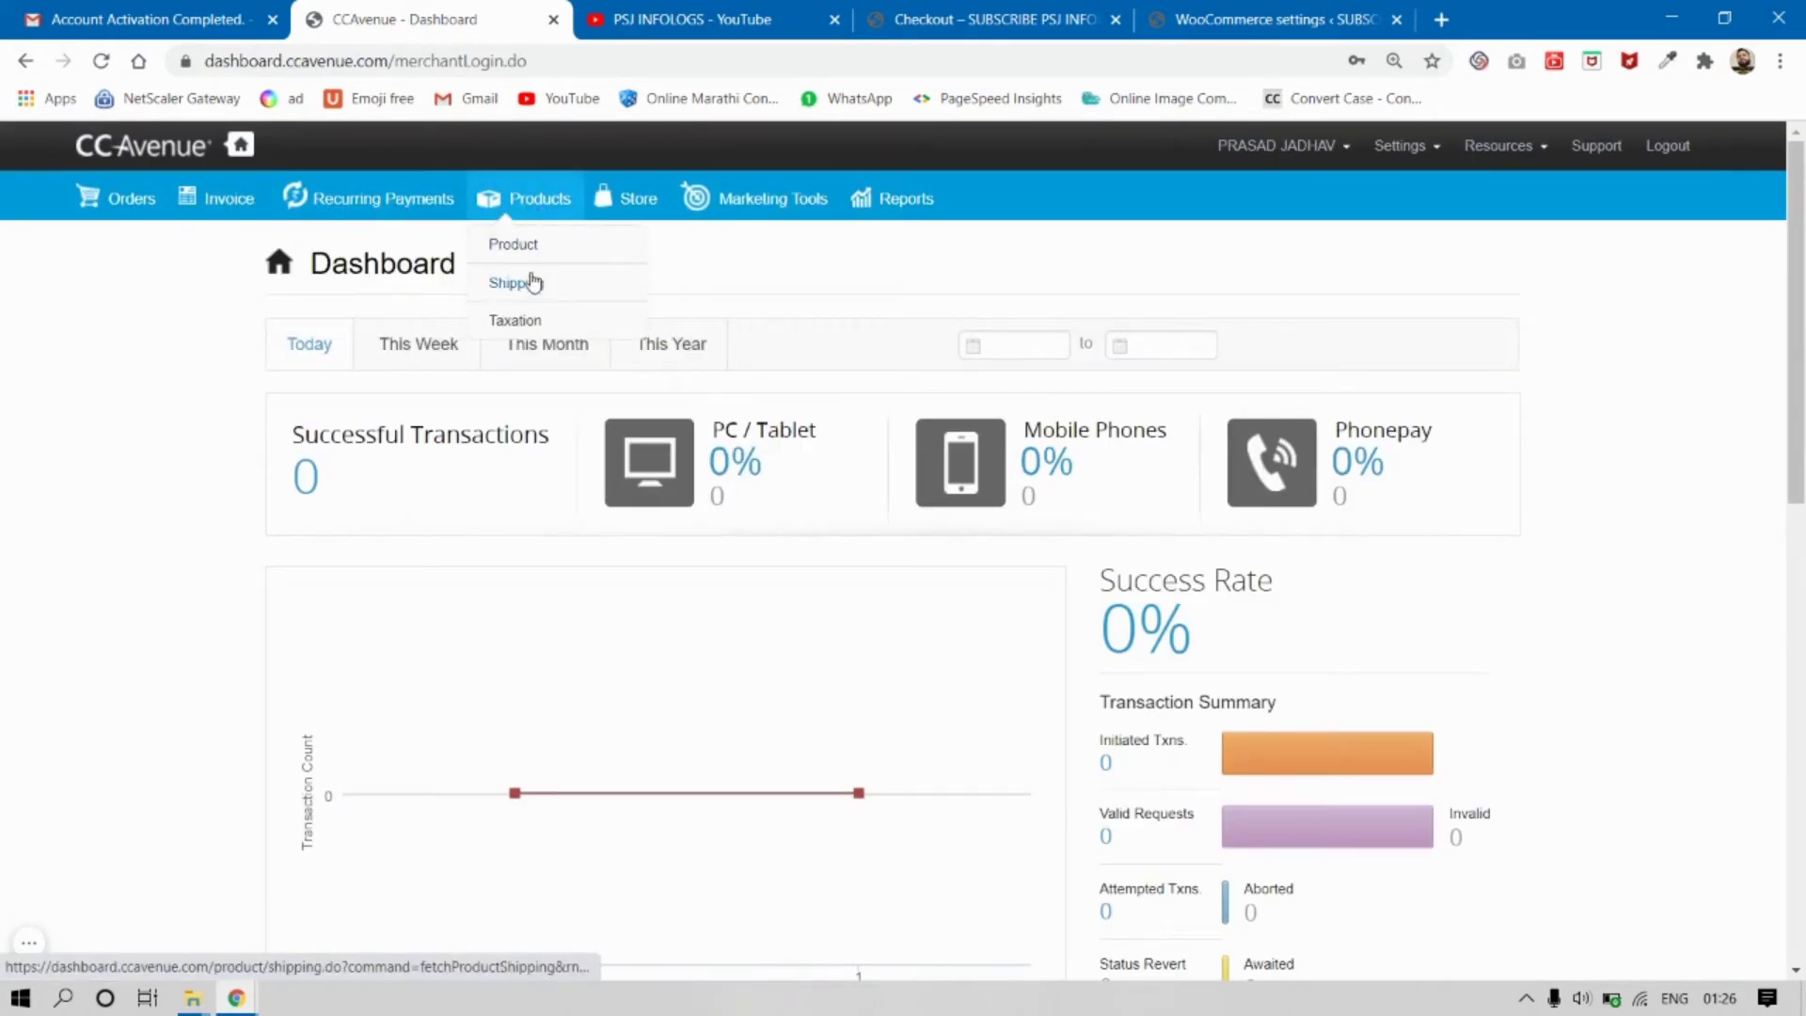
mouse_move(637, 205)
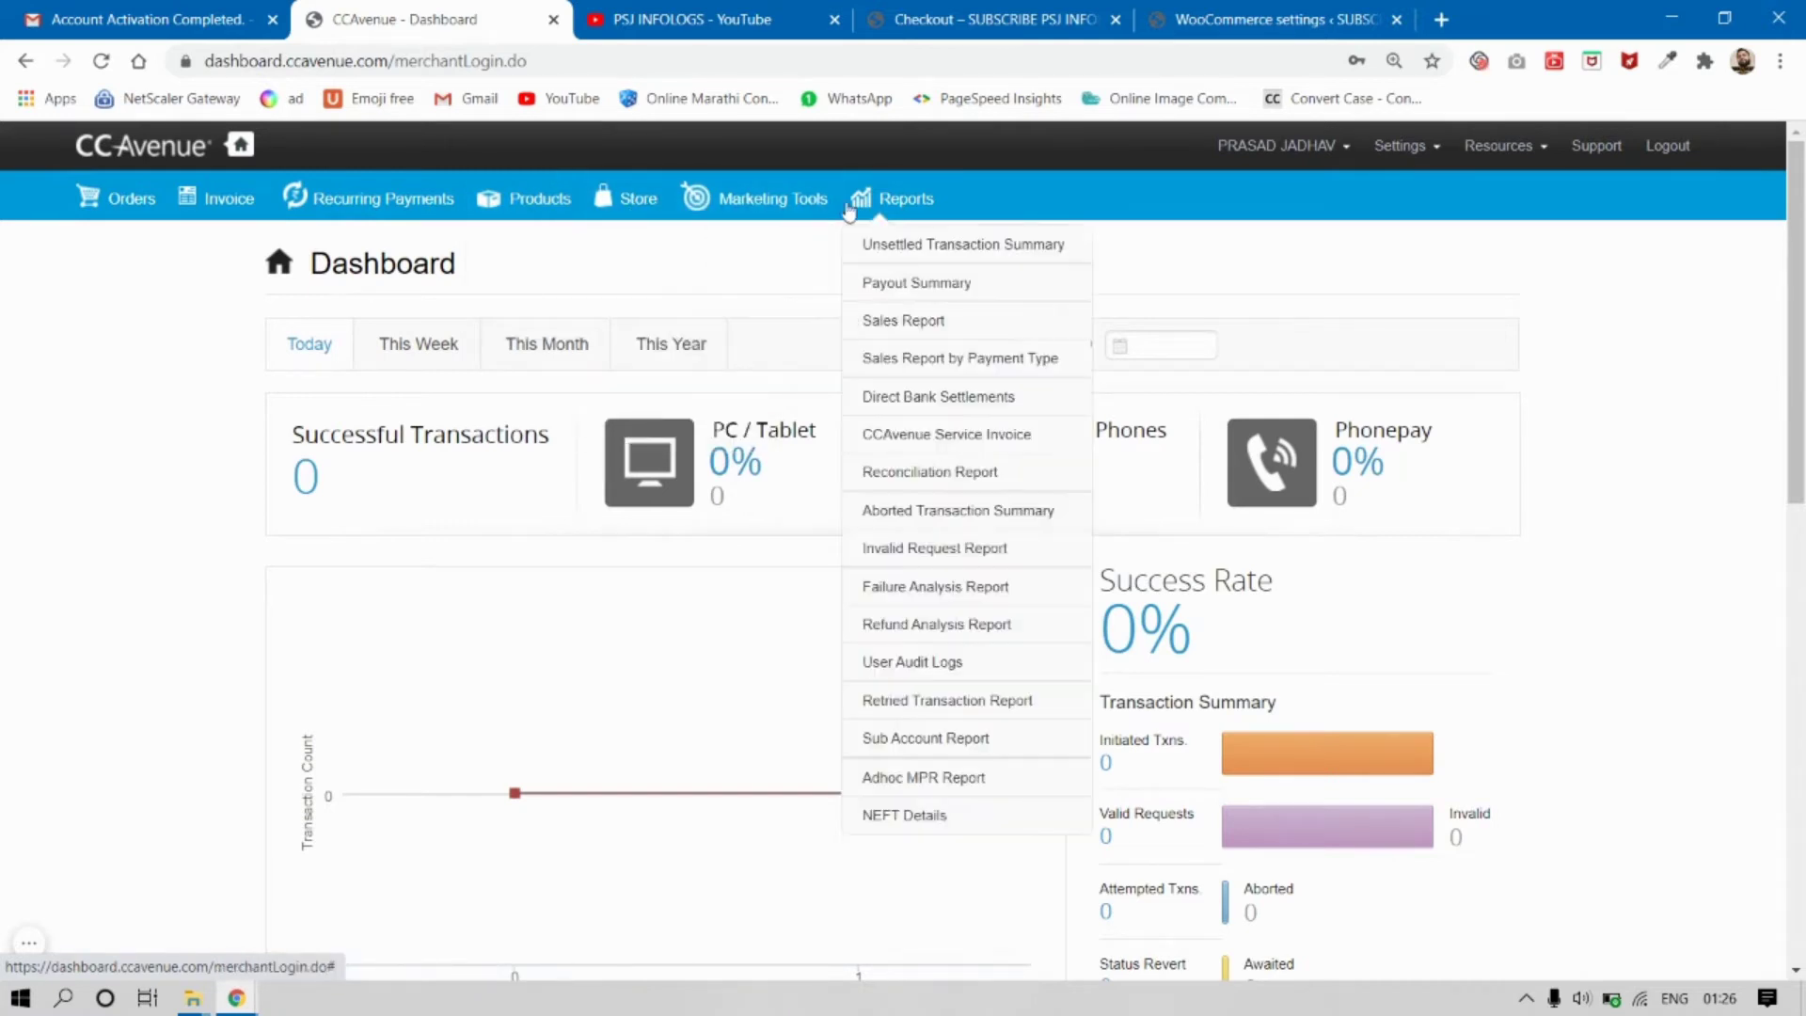
mouse_move(746, 205)
mouse_move(901, 202)
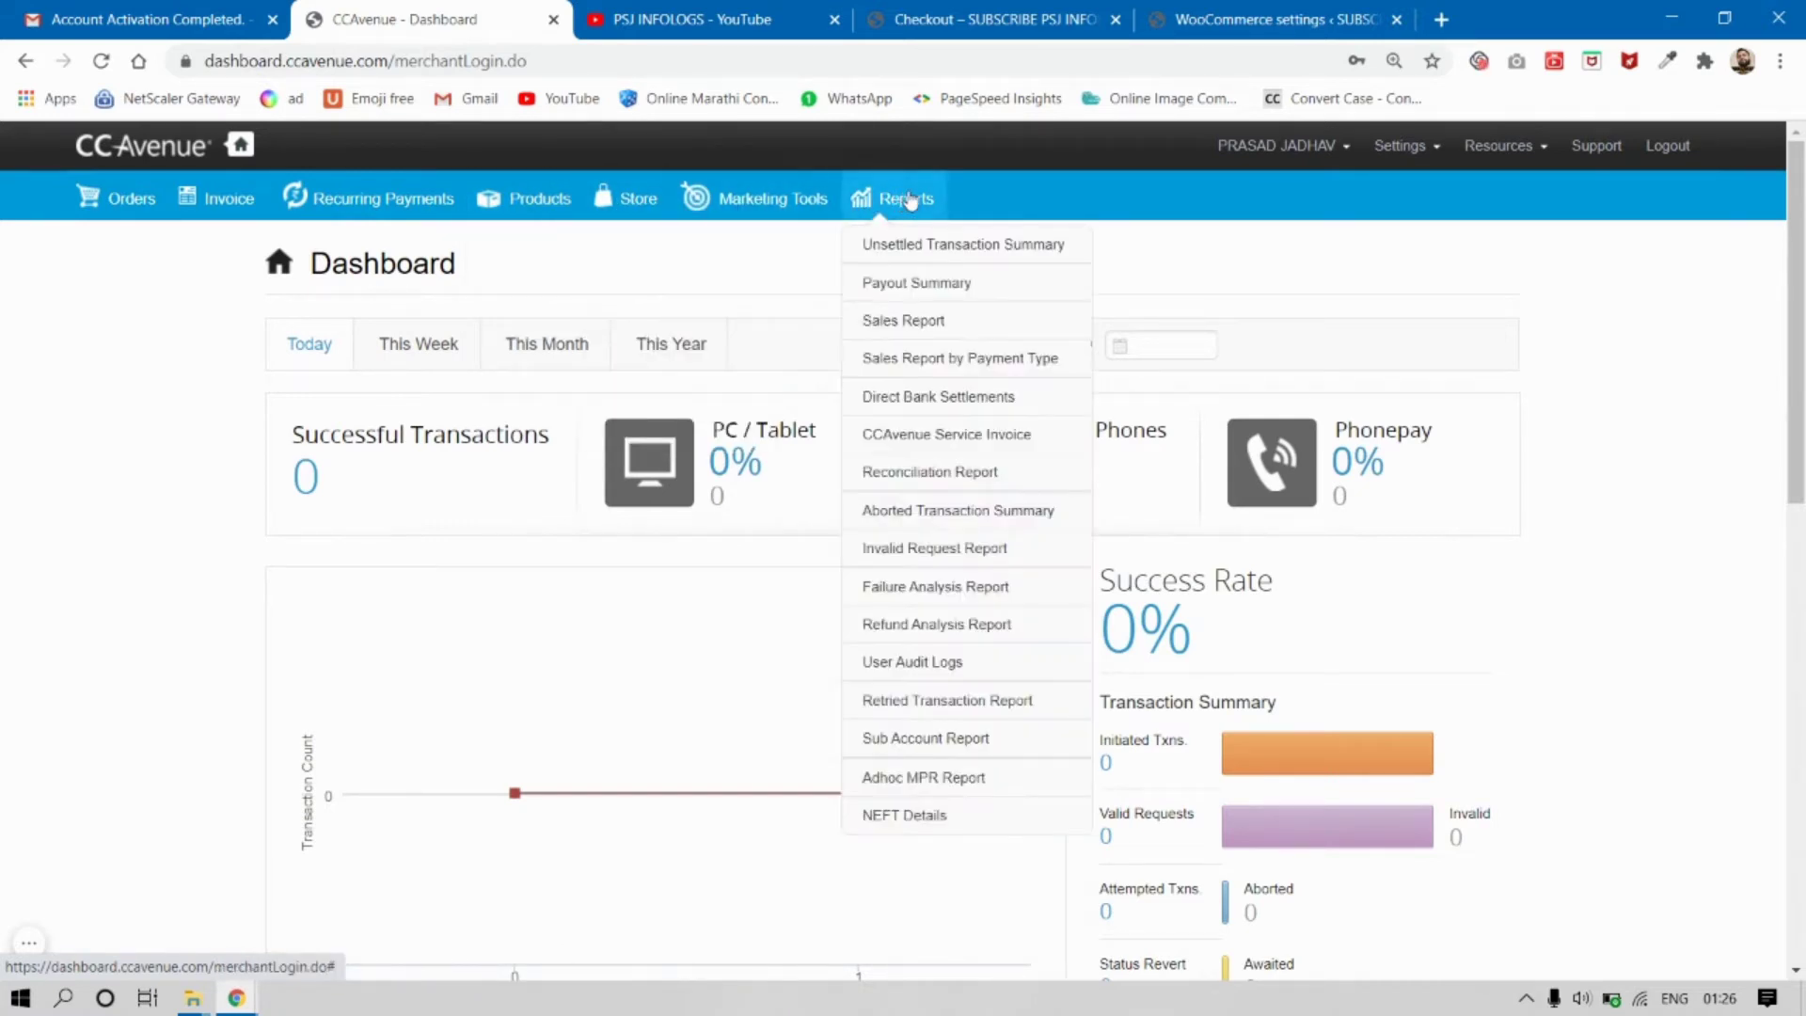
Open the CCAvenue Gateway Settings and review the web store name, Google Analytics, store URL and logo requirements
left_click(1401, 145)
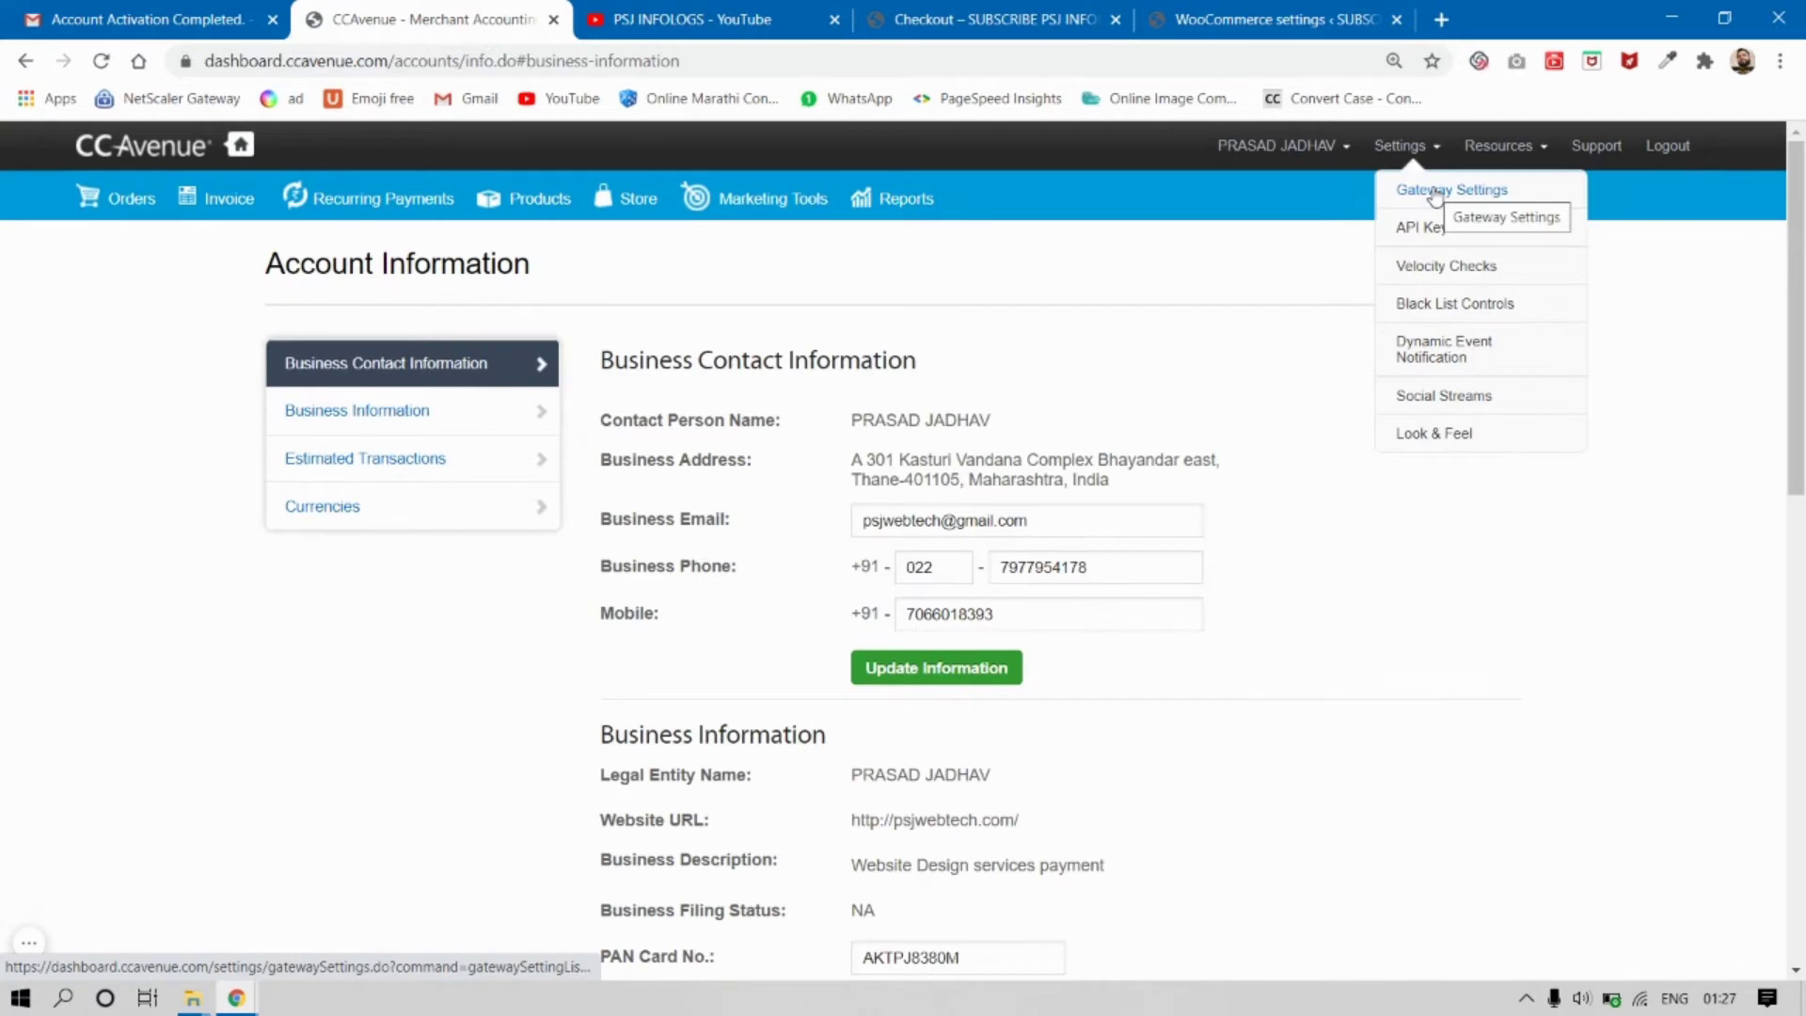
left_click(1434, 191)
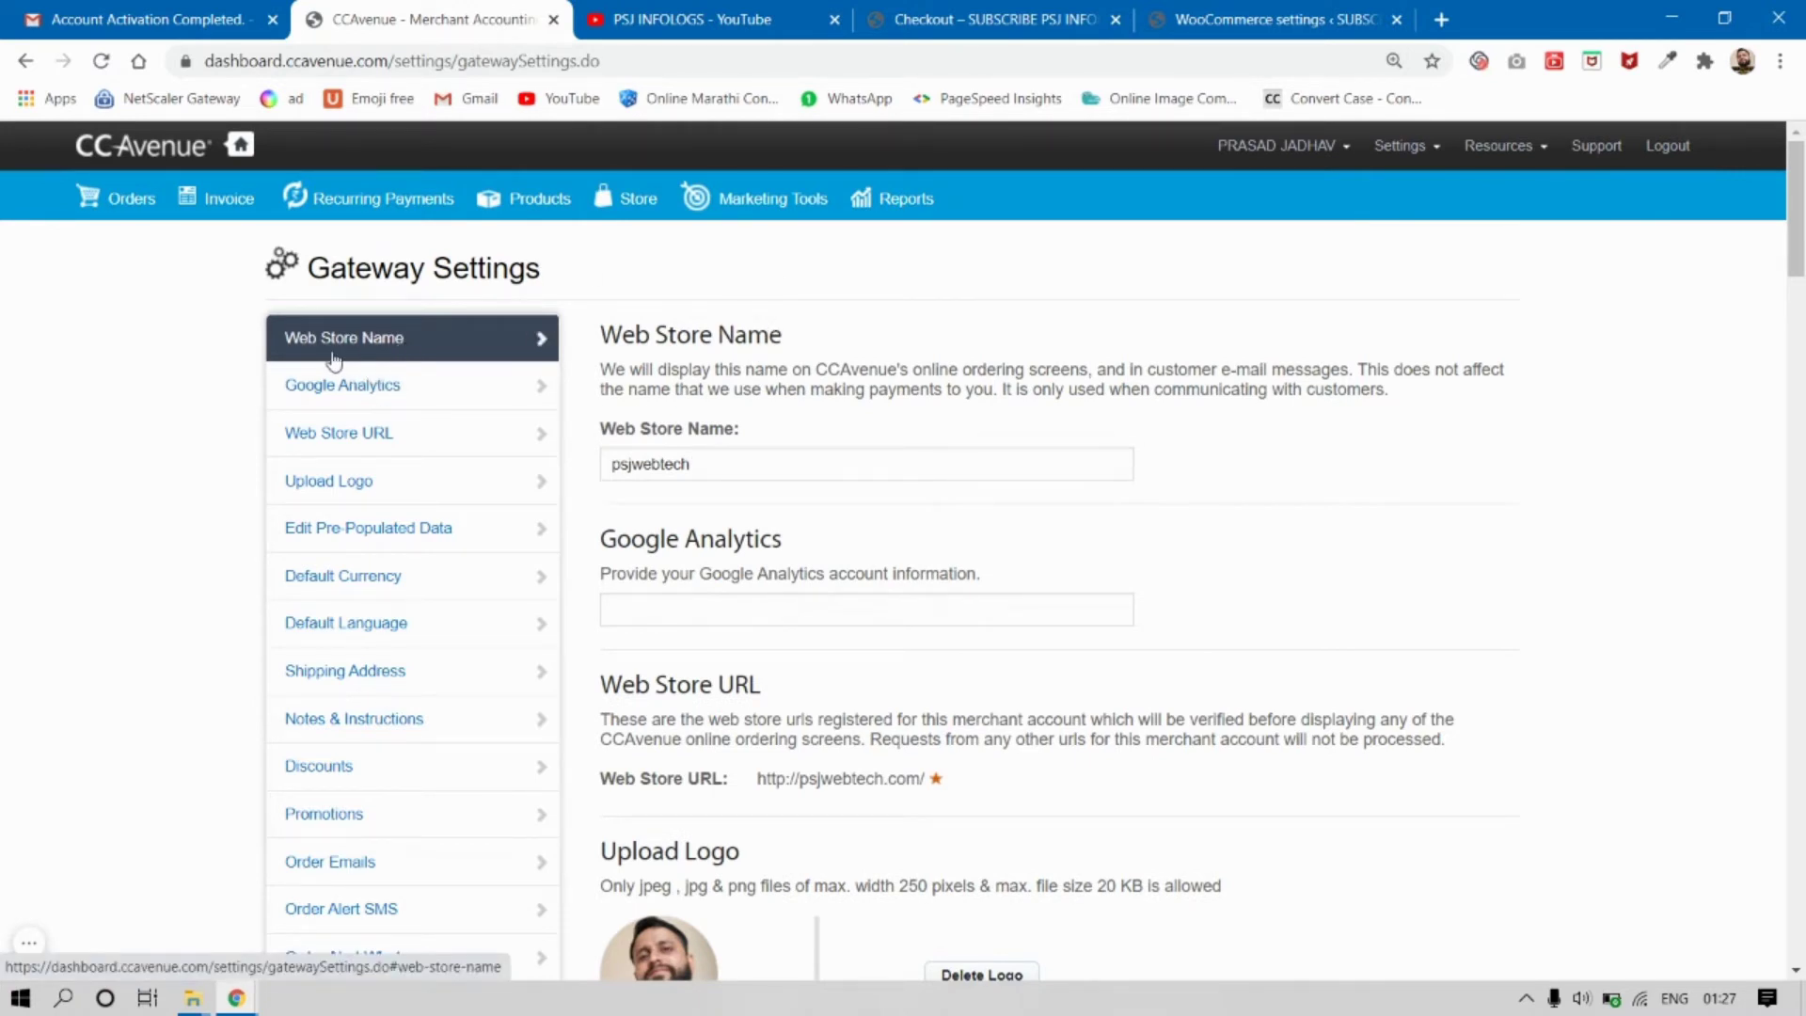
left_click_drag(726, 464, 500, 460)
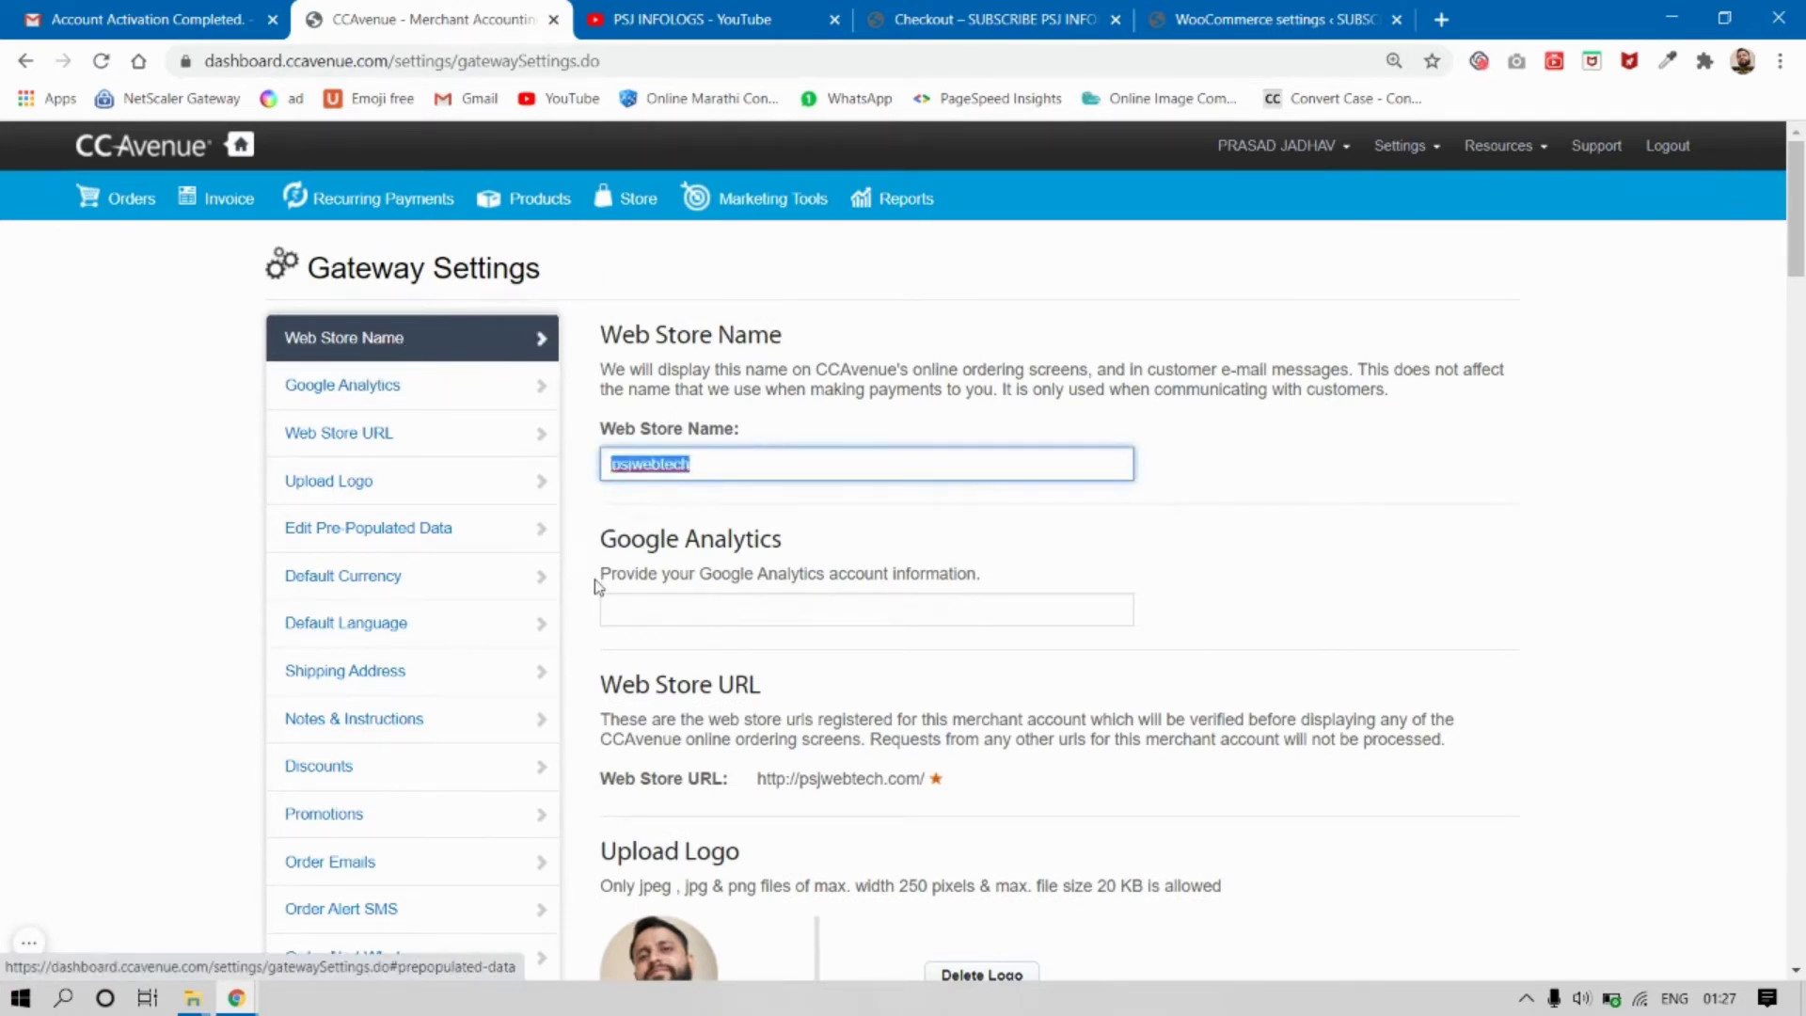
scroll(598, 574, "down", 2)
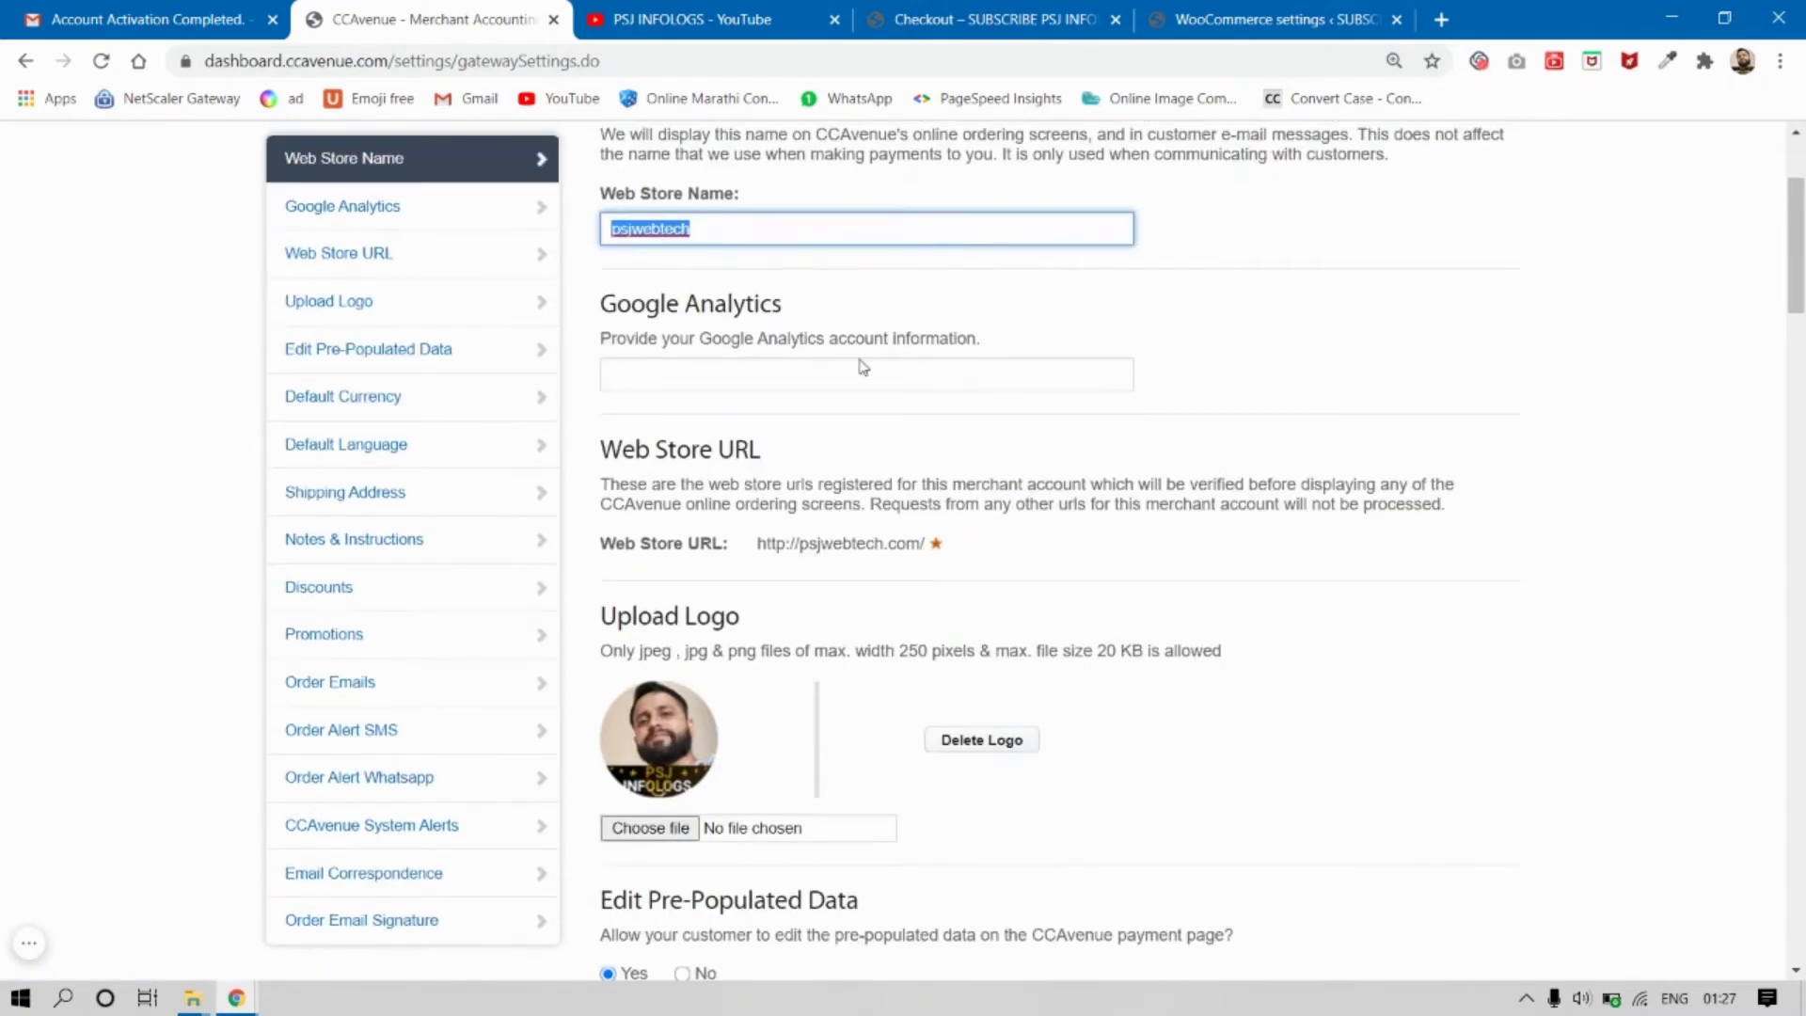
scroll(950, 531, "down", 2)
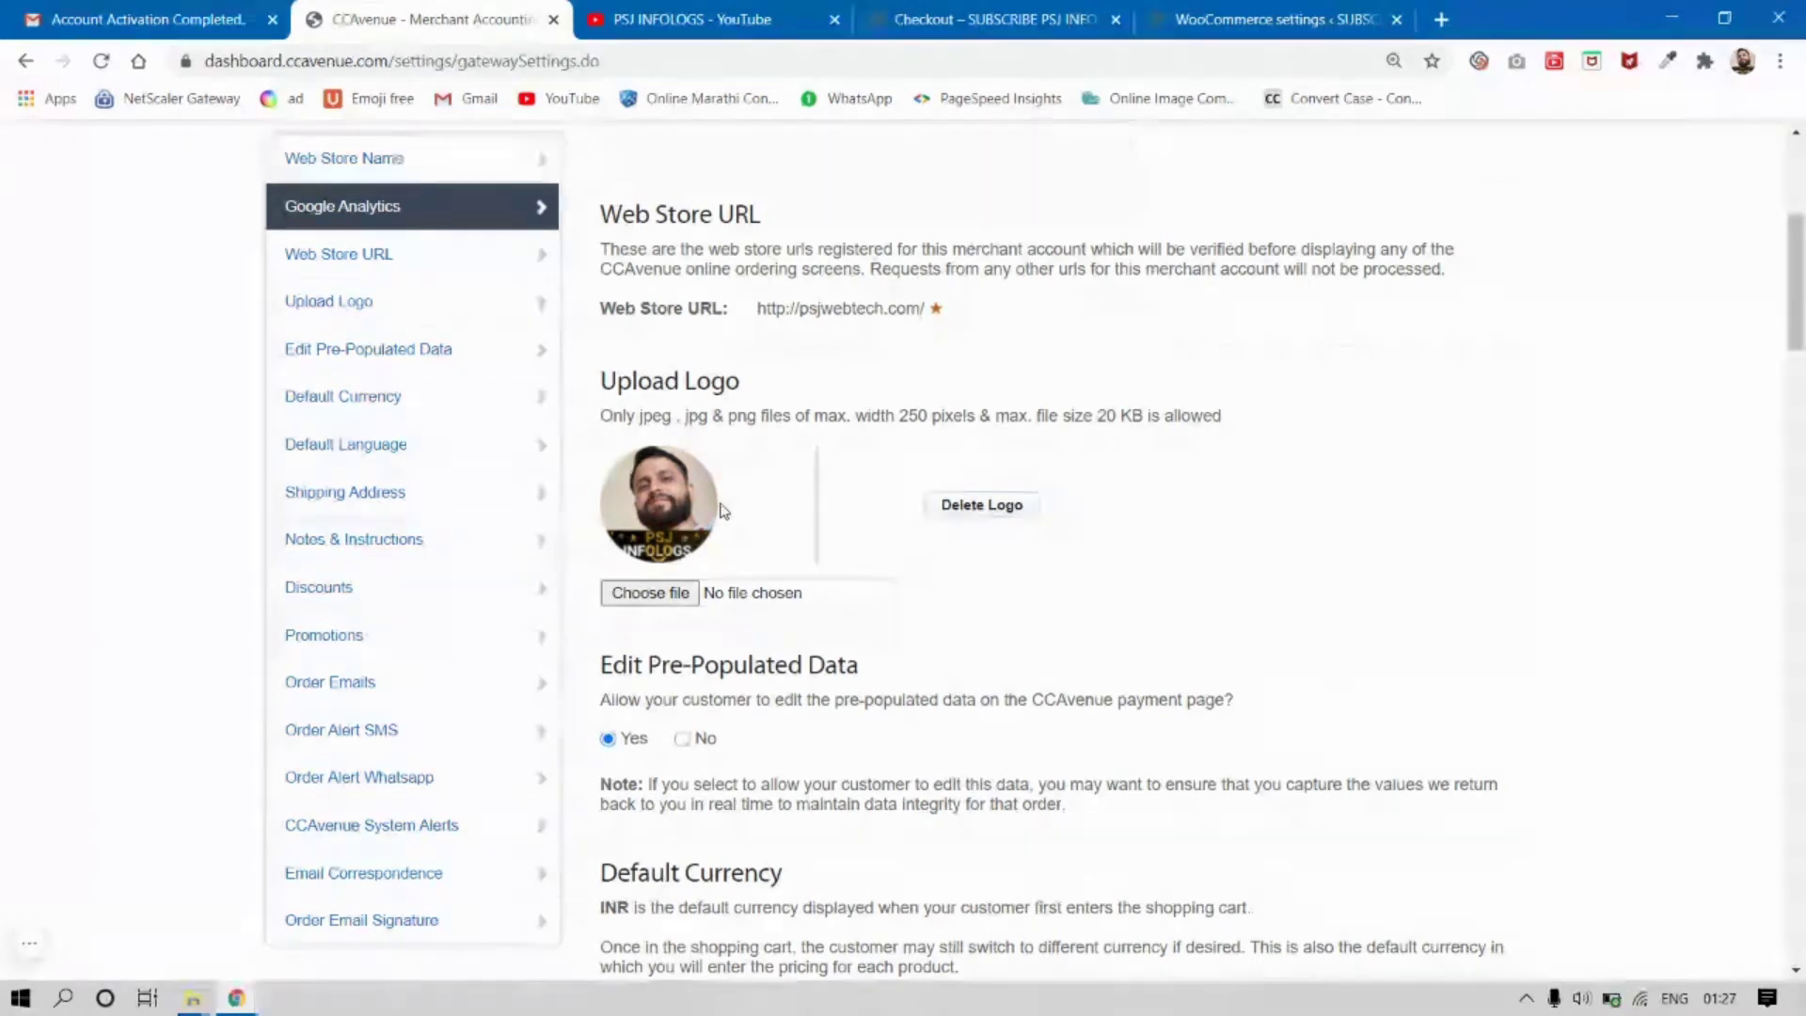
scroll(722, 511, "down", 1)
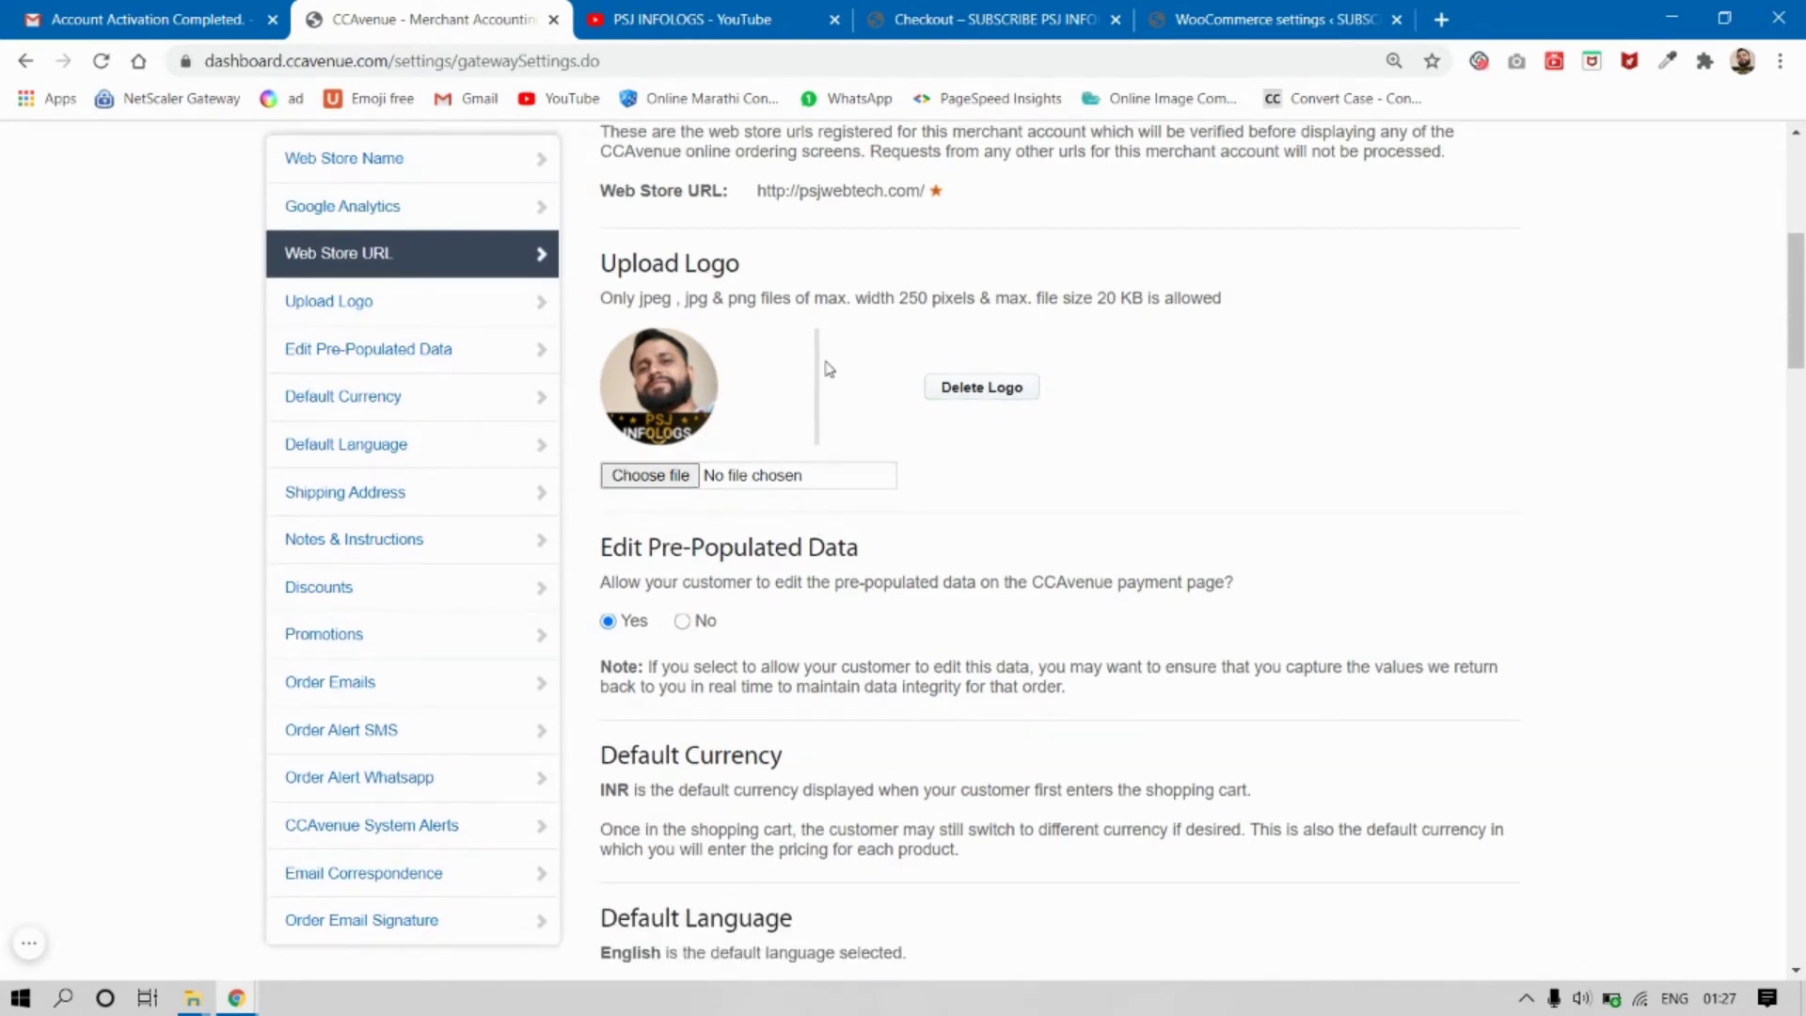
left_click_drag(1144, 298, 1088, 294)
scroll(757, 517, "down", 1)
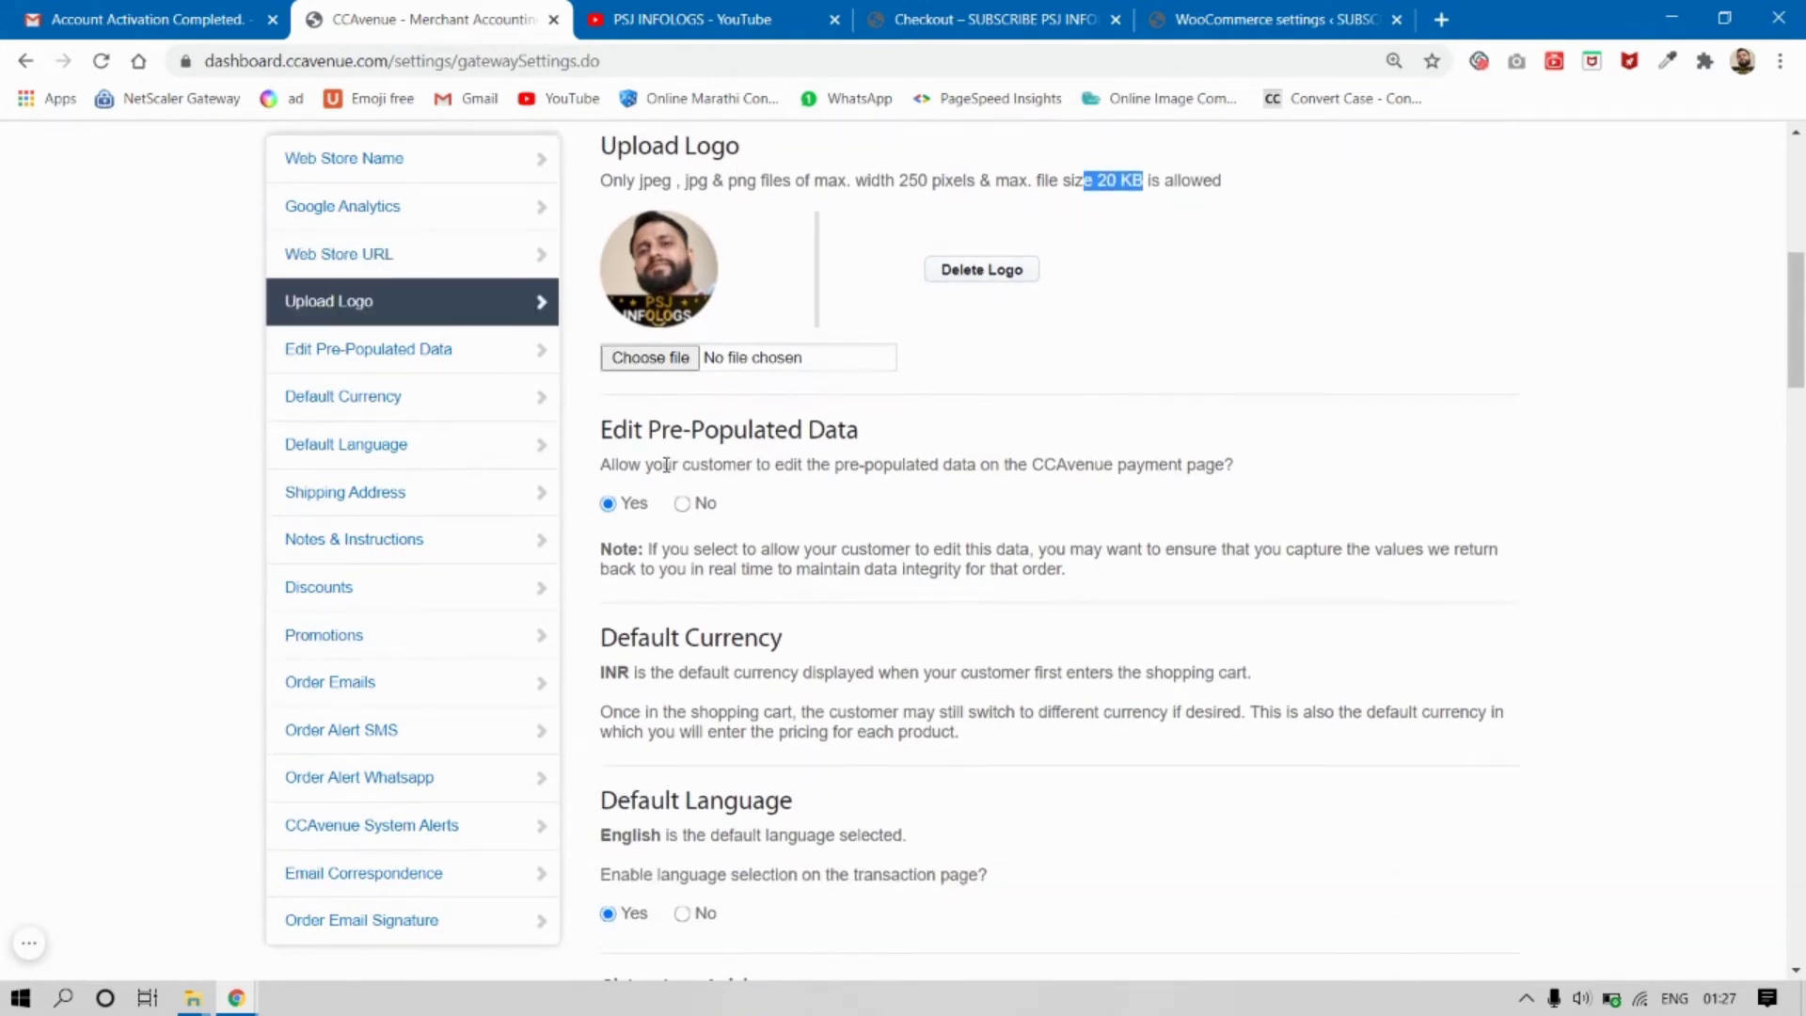
Review the remaining gateway settings, from default currency, language and shipping address through discounts, order emails and alerts to email correspondence
scroll(649, 529, "down", 2)
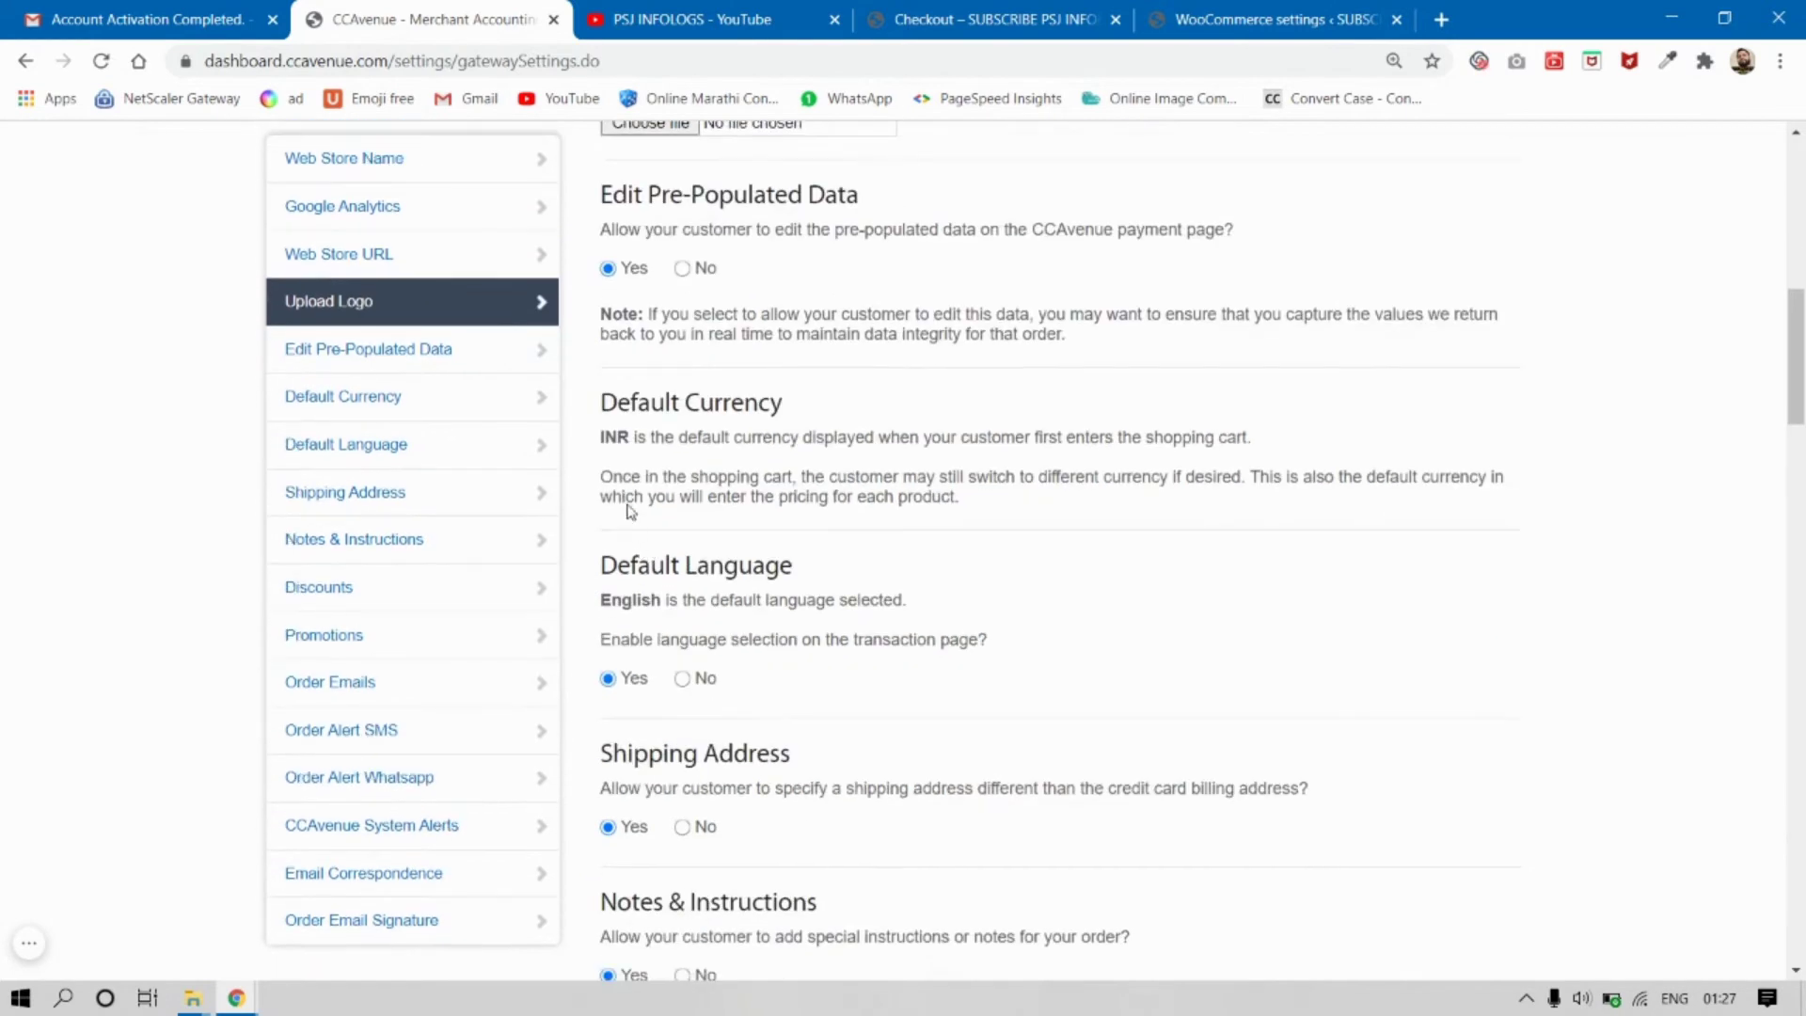
scroll(674, 471, "down", 2)
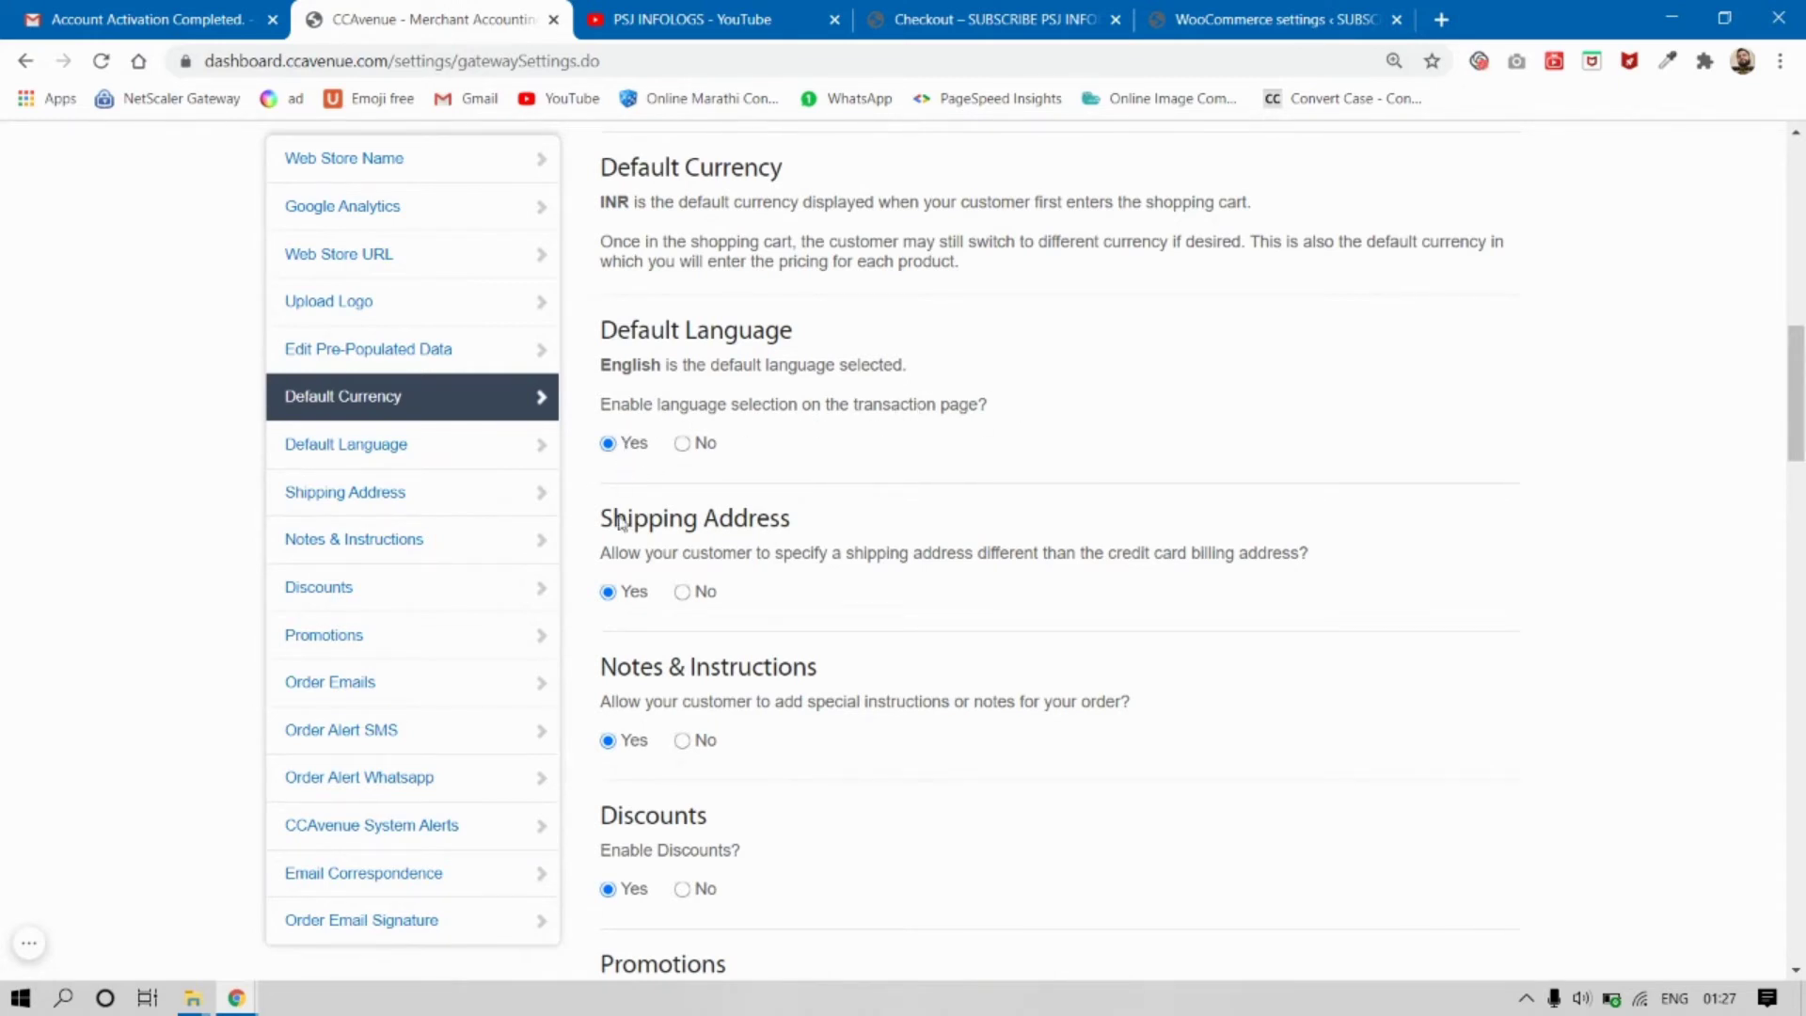
scroll(613, 522, "down", 3)
scroll(658, 649, "down", 3)
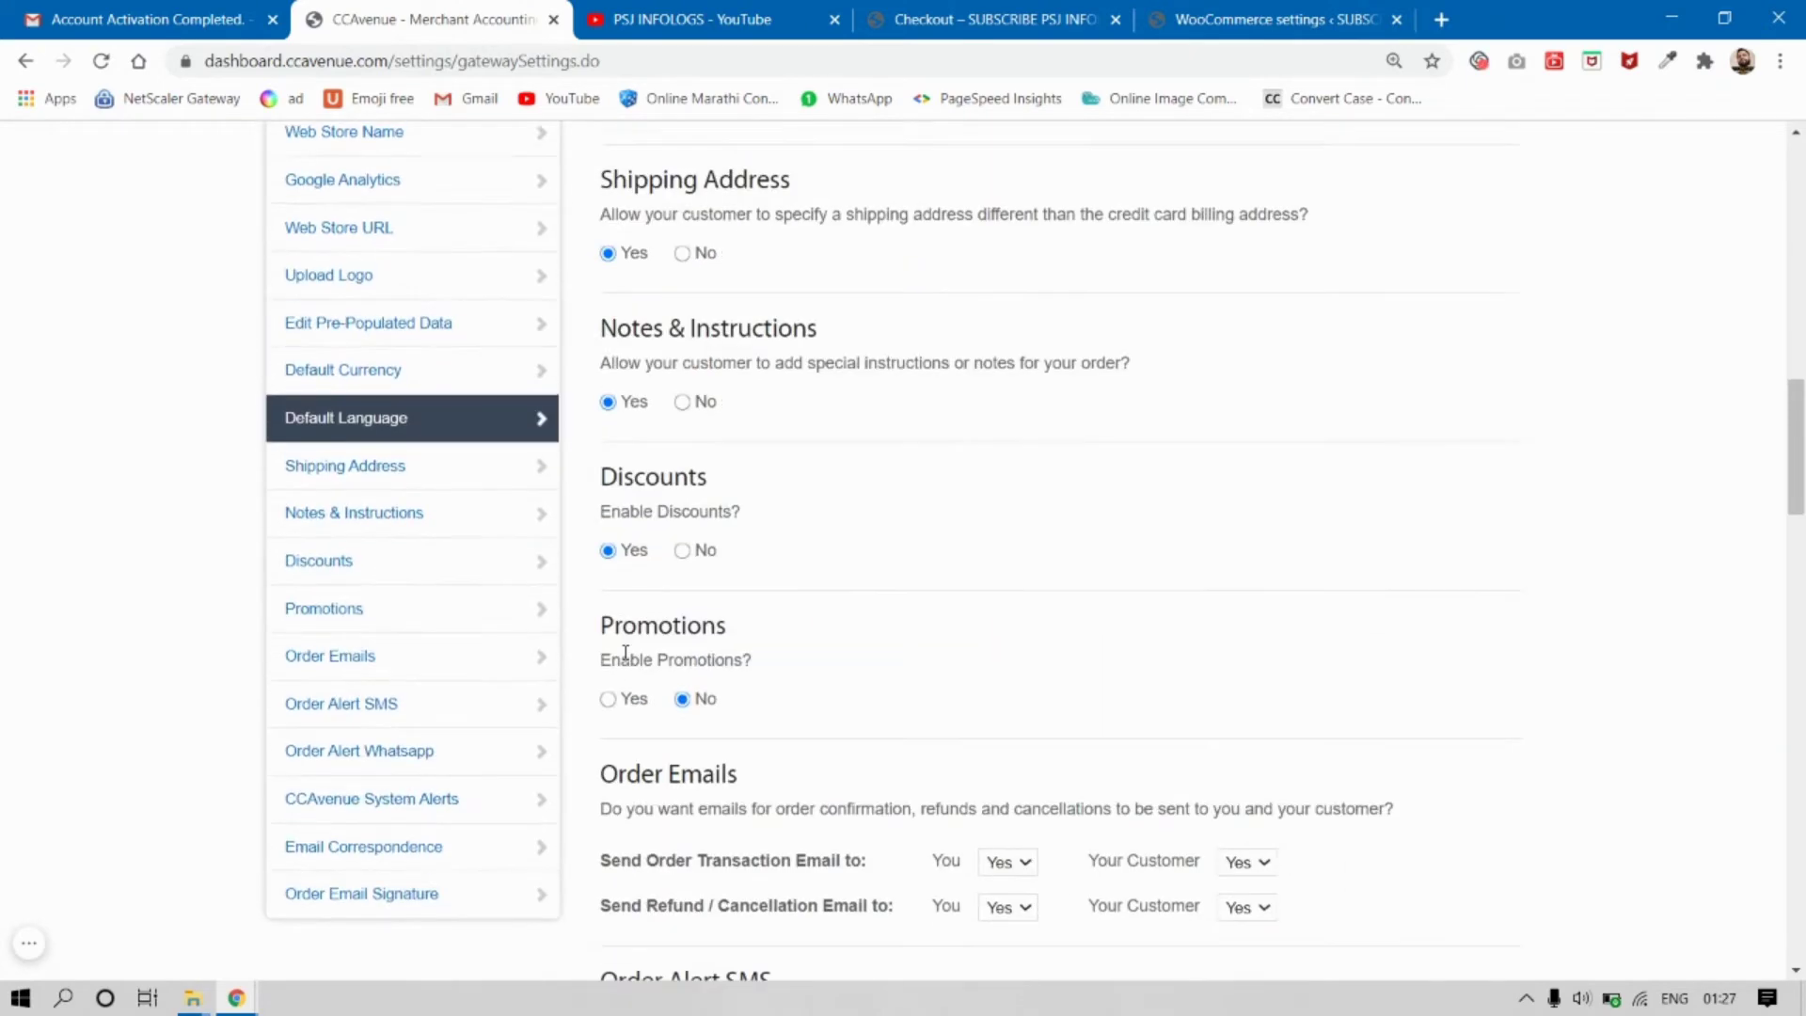
scroll(685, 592, "down", 3)
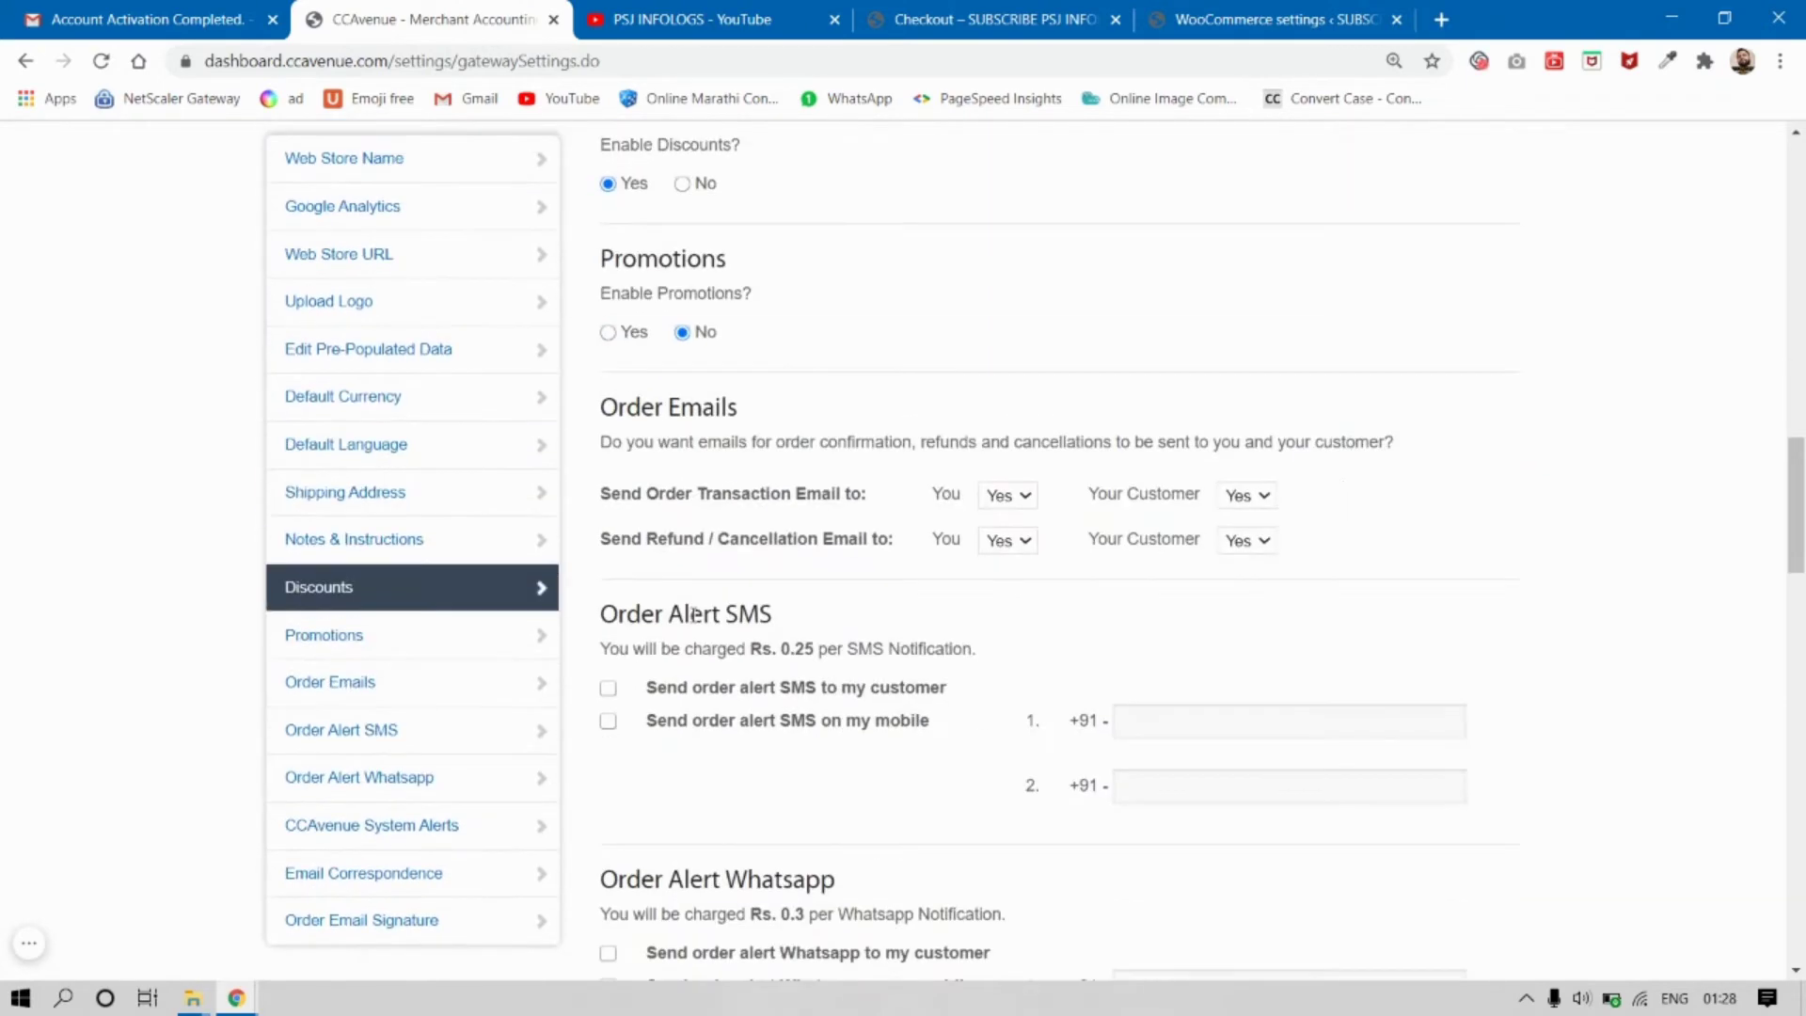
scroll(789, 638, "down", 3)
scroll(717, 571, "down", 3)
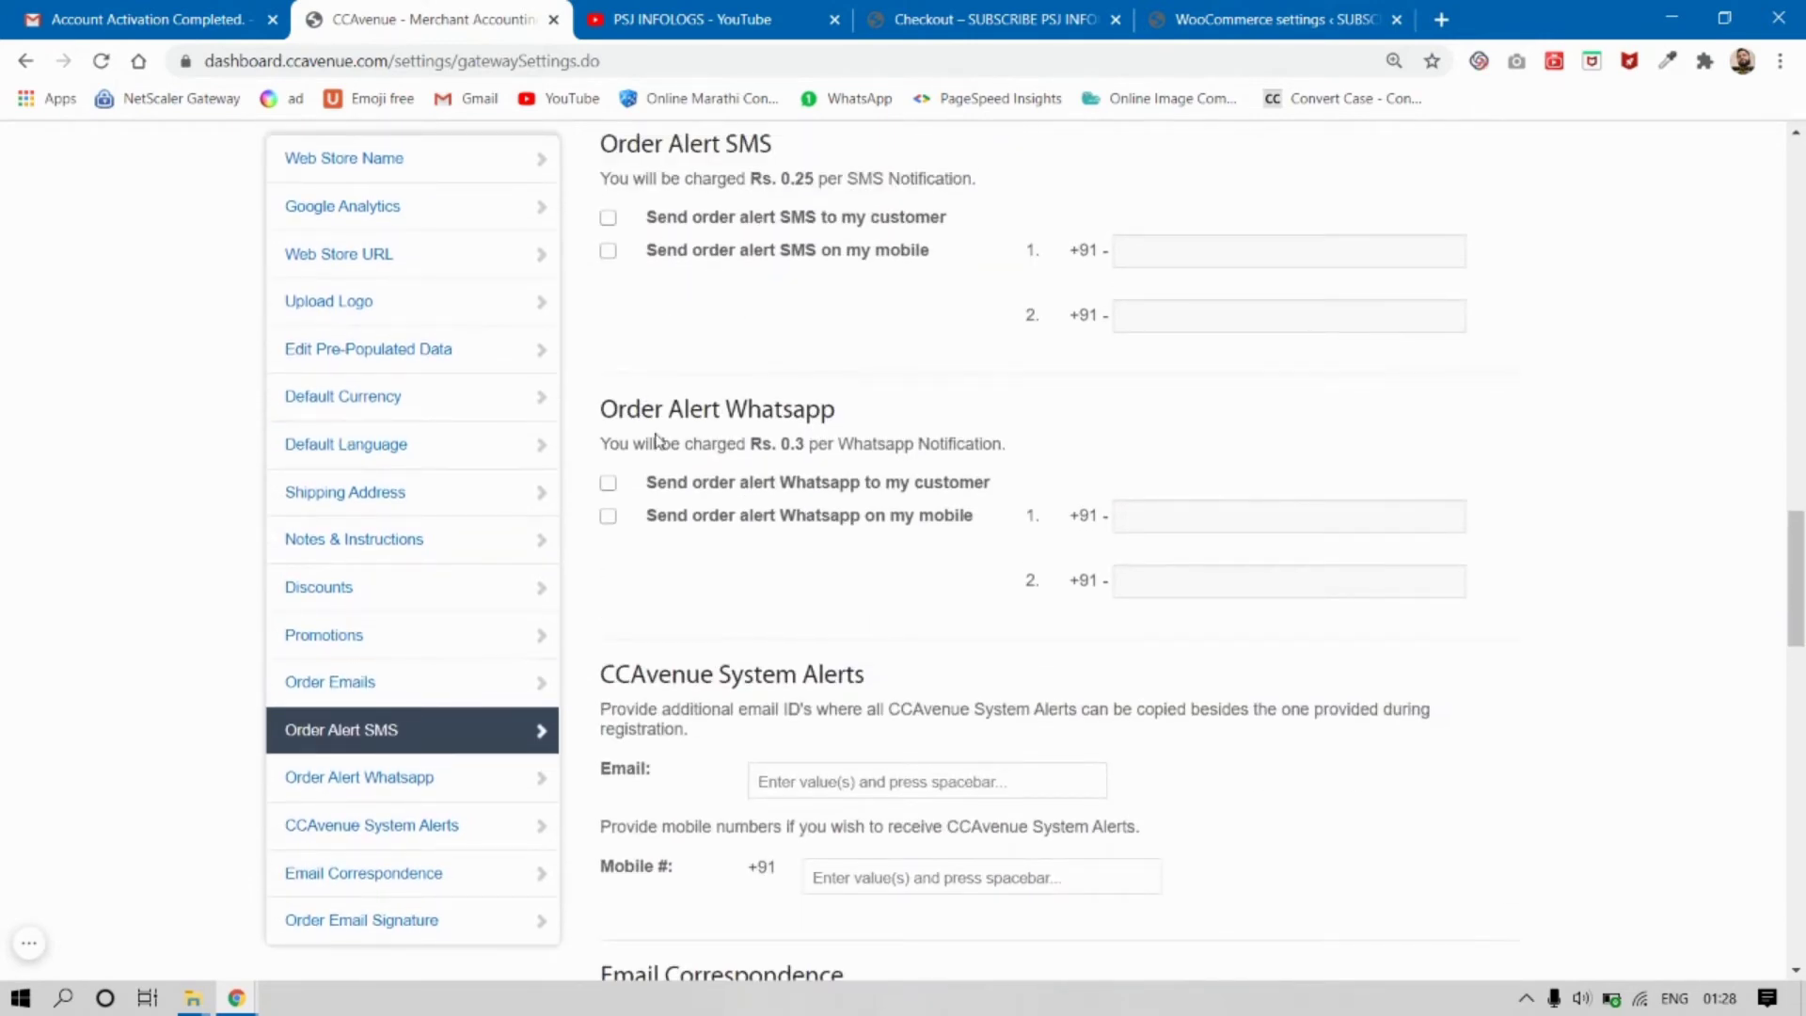
scroll(780, 534, "down", 7)
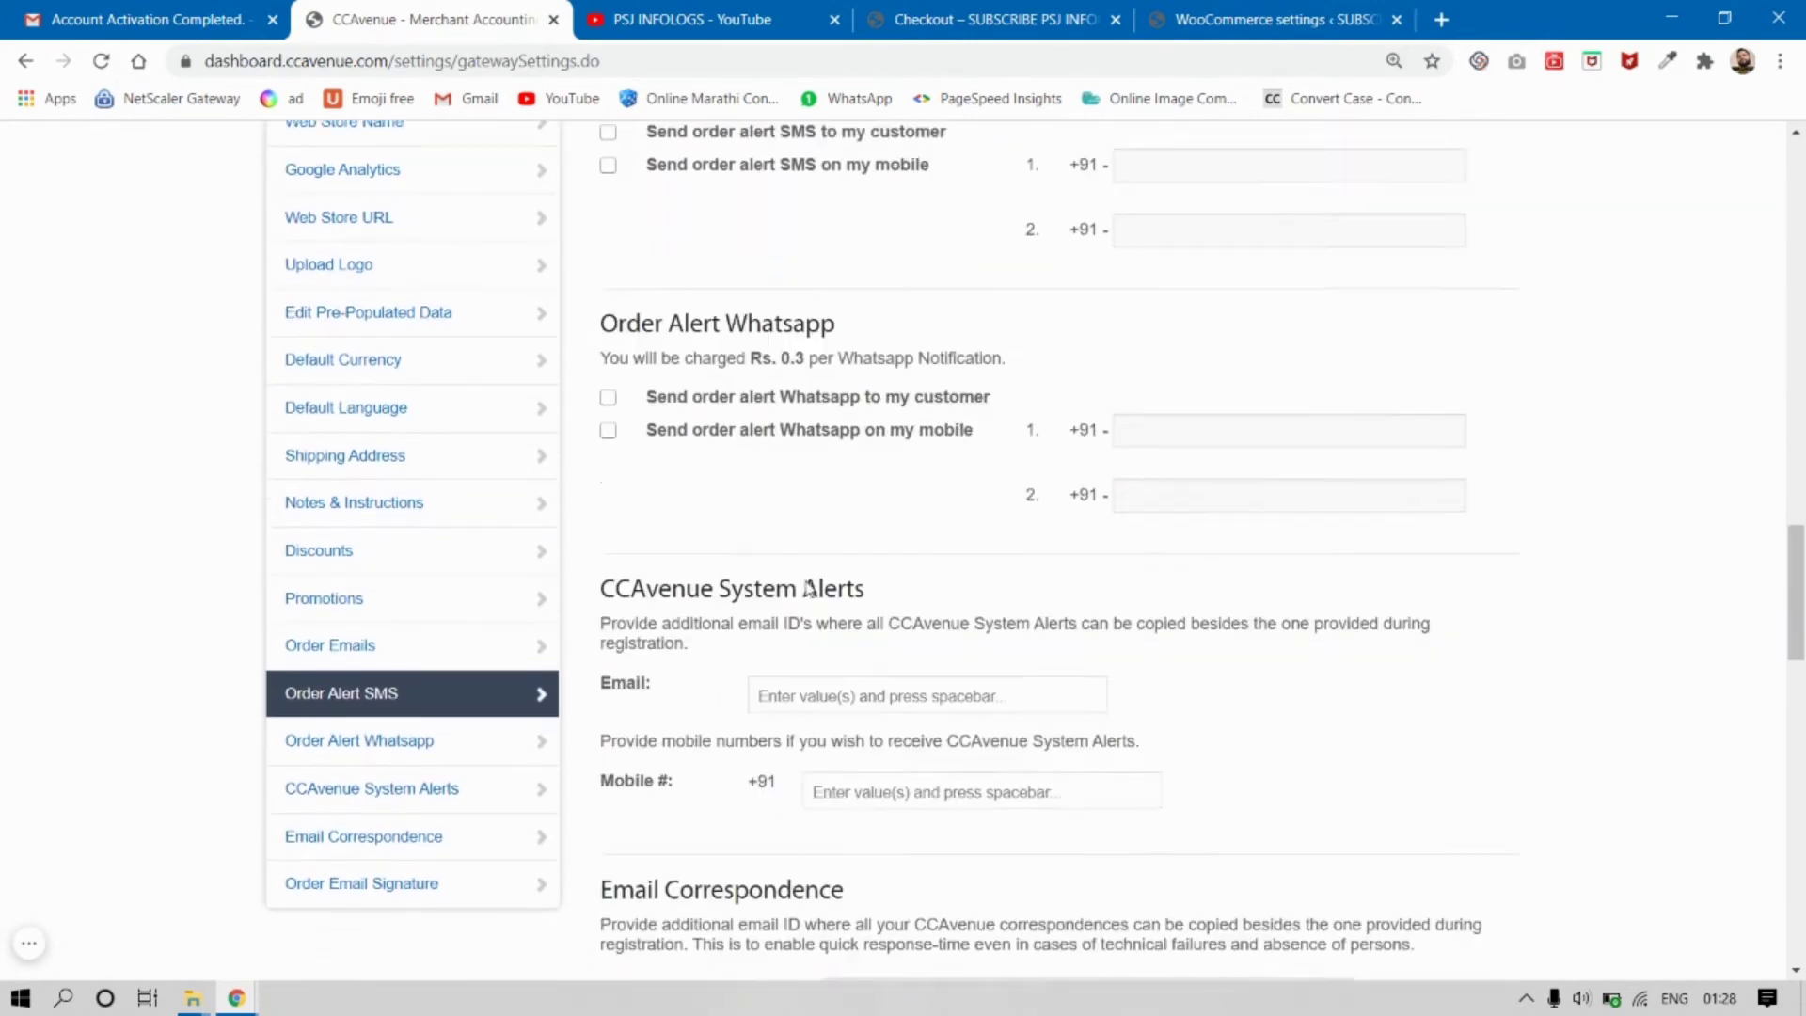
scroll(806, 584, "down", 10)
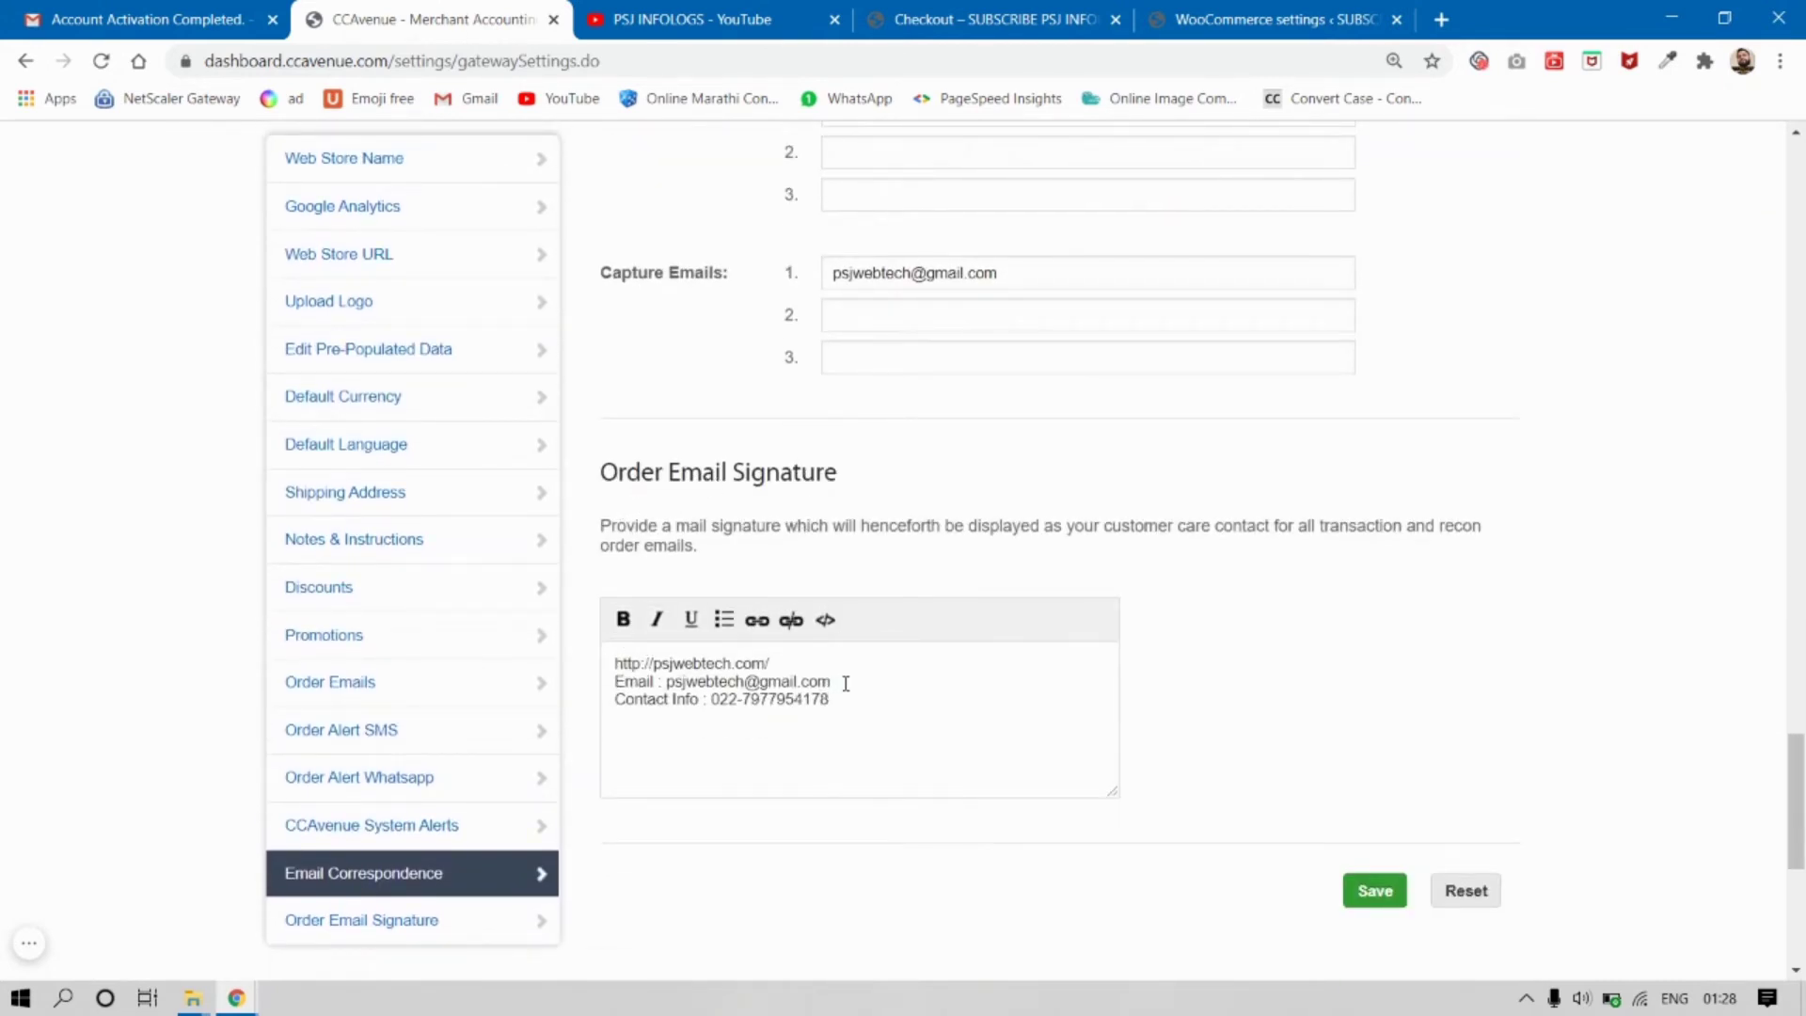
Check the order email signature text, save the gateway settings, and return to the start of the page
left_click_drag(833, 701, 620, 642)
left_click(878, 687)
left_click(1374, 891)
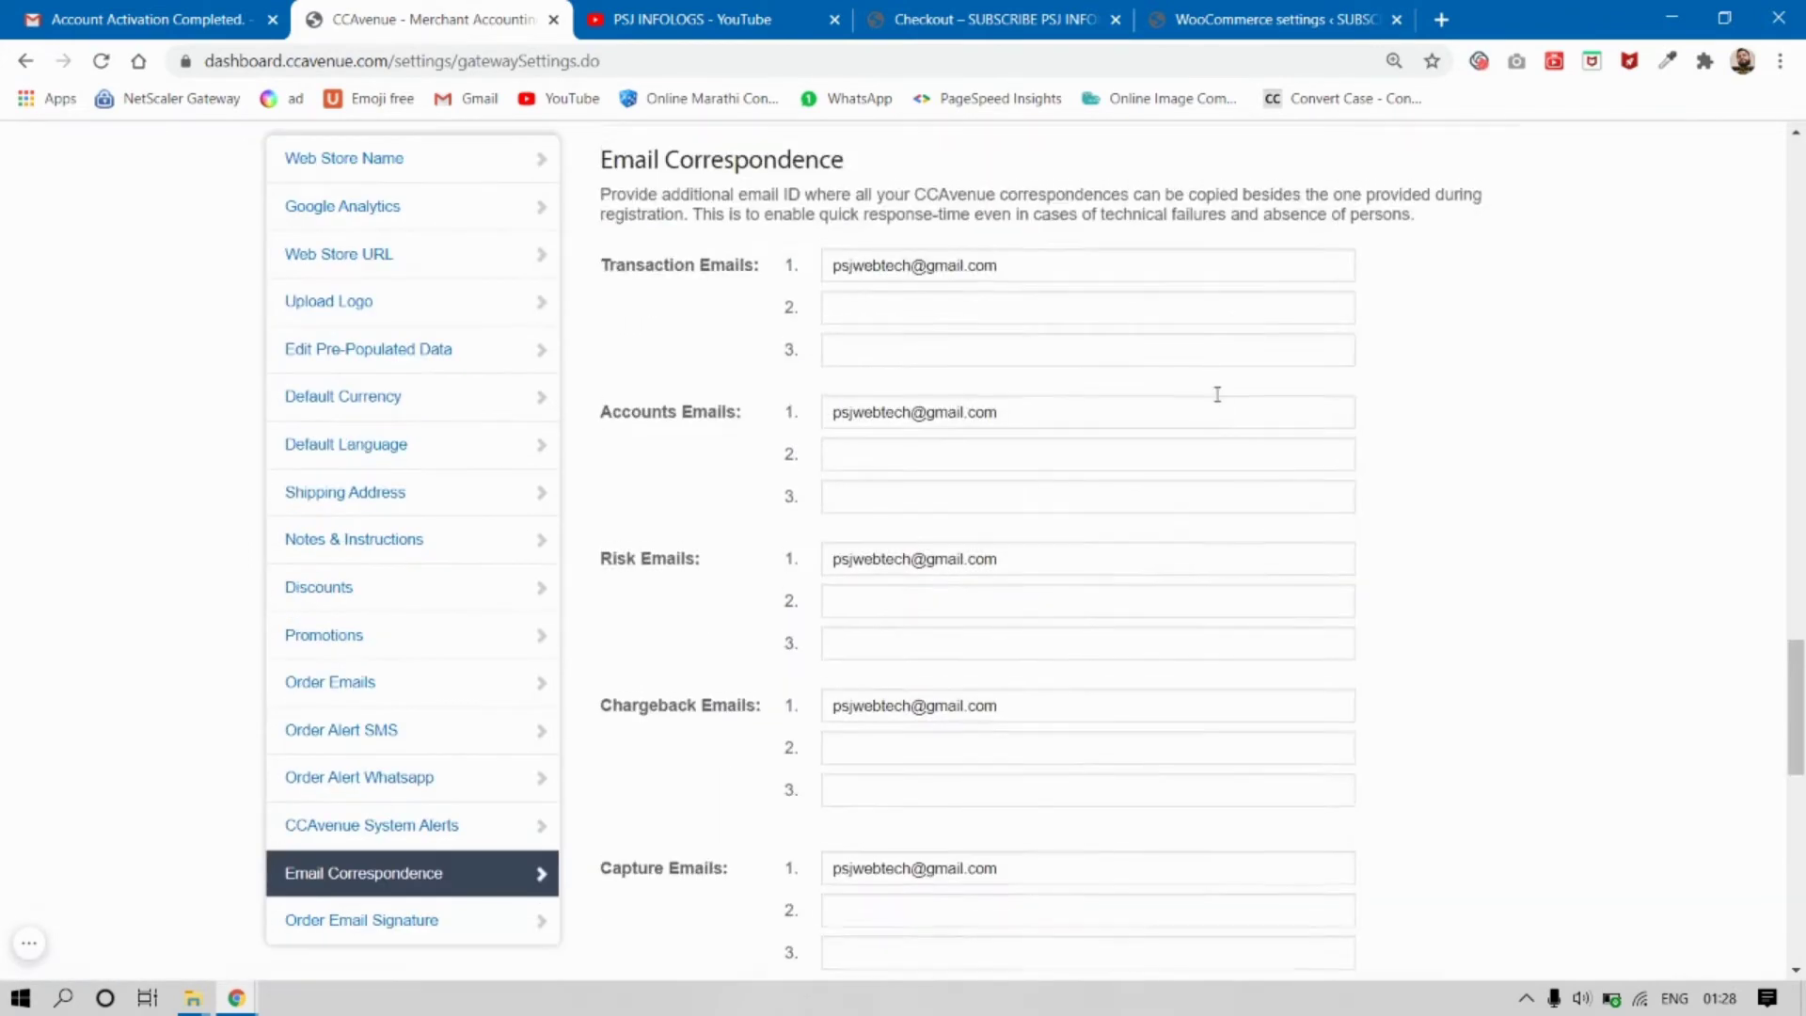
scroll(1213, 386, "up", 8)
scroll(1213, 369, "up", 10)
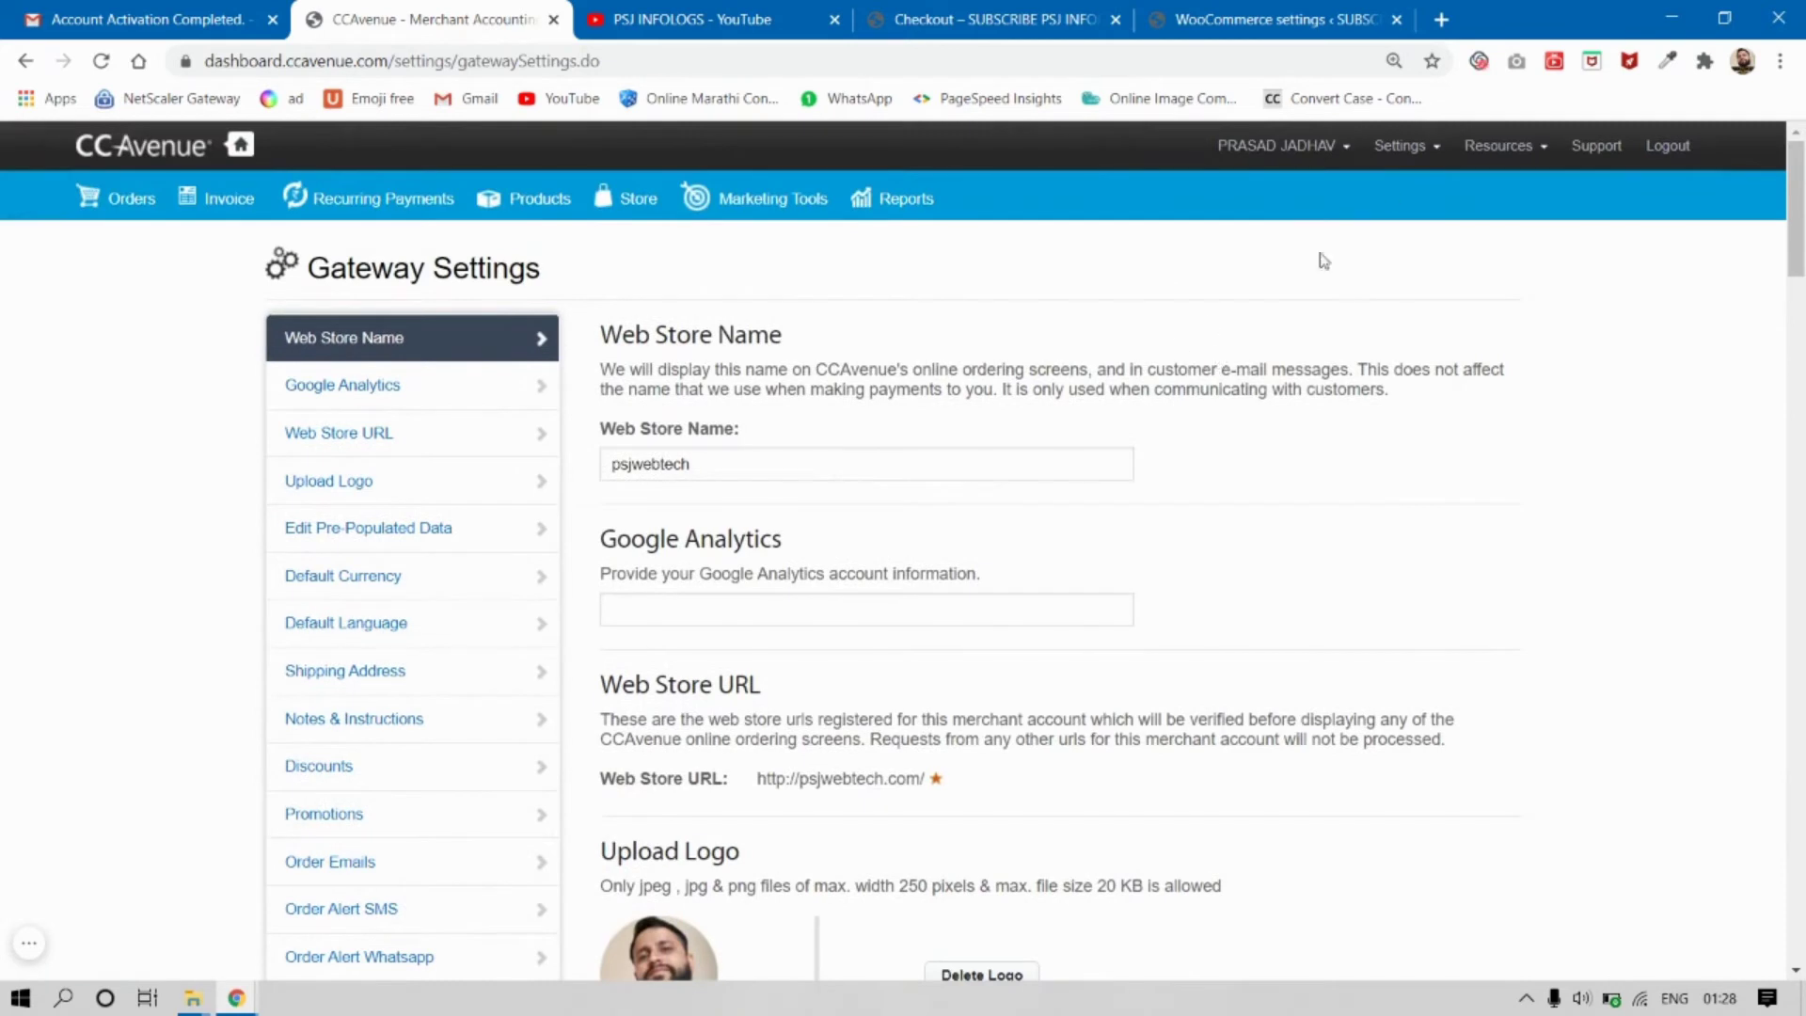
Open the API Keys page in the CCAvenue dashboard and locate the Merchant ID
left_click(1413, 146)
left_click(1414, 149)
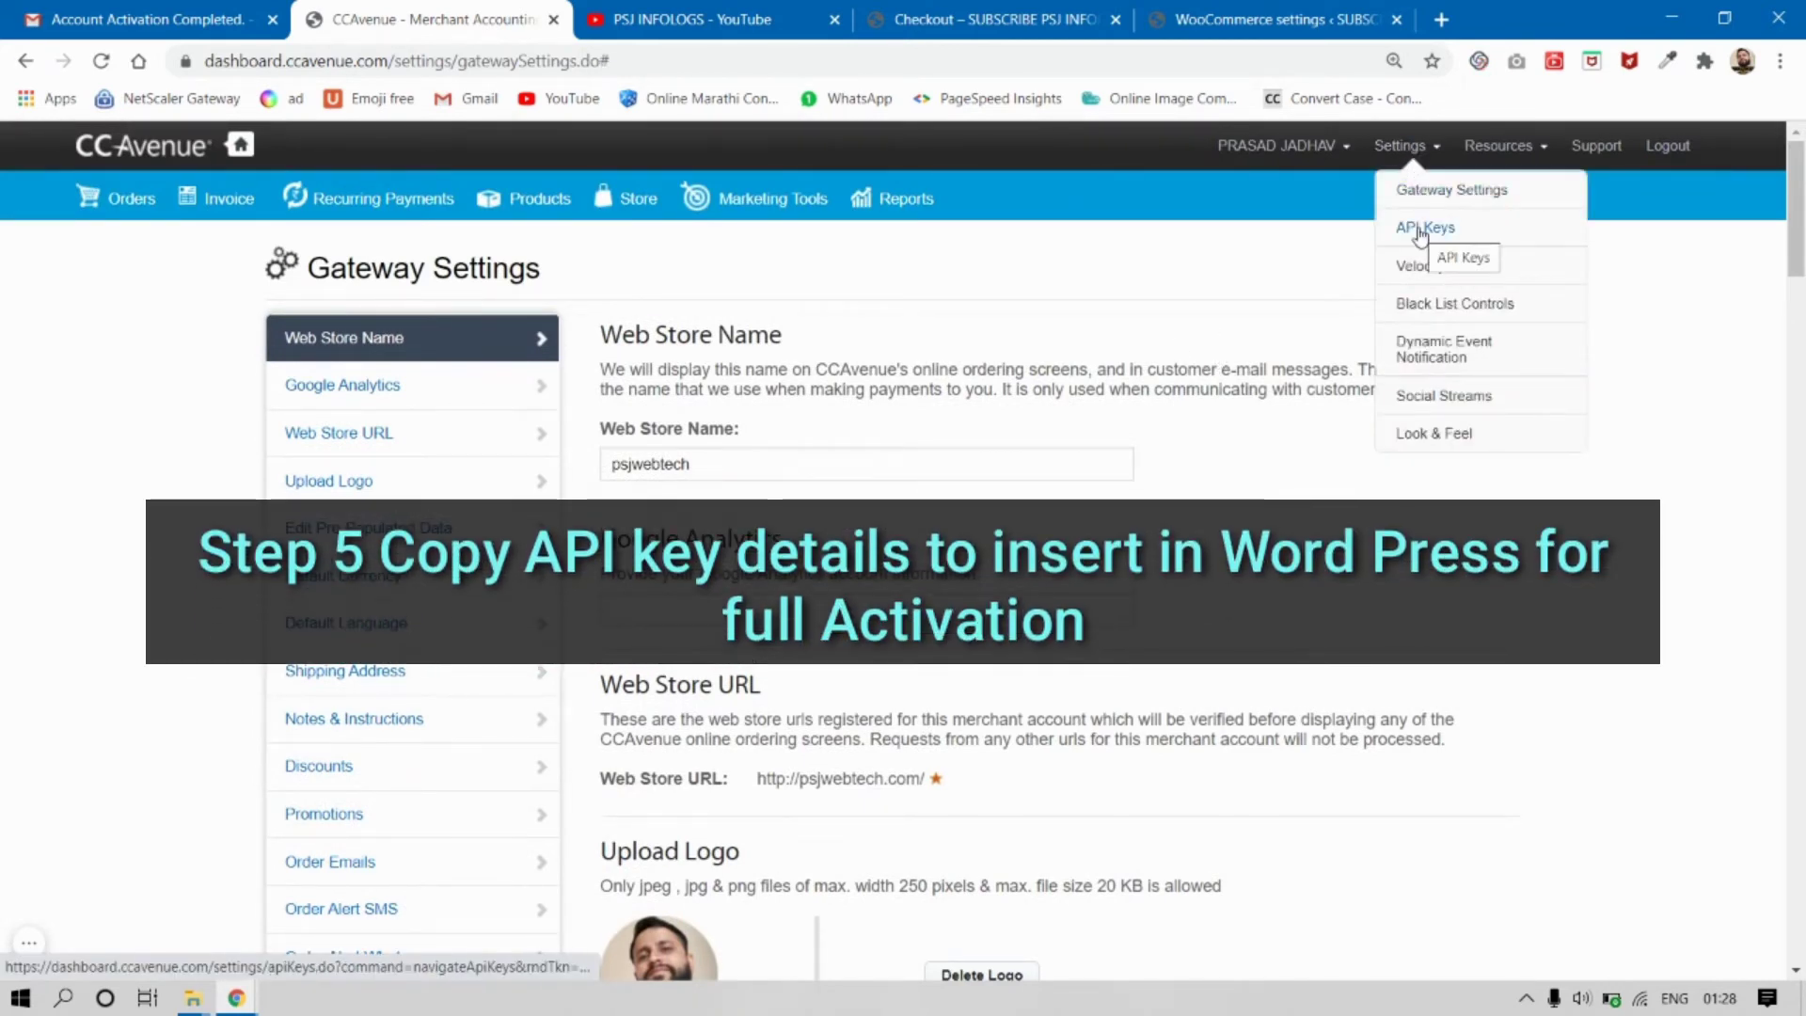
left_click(1420, 231)
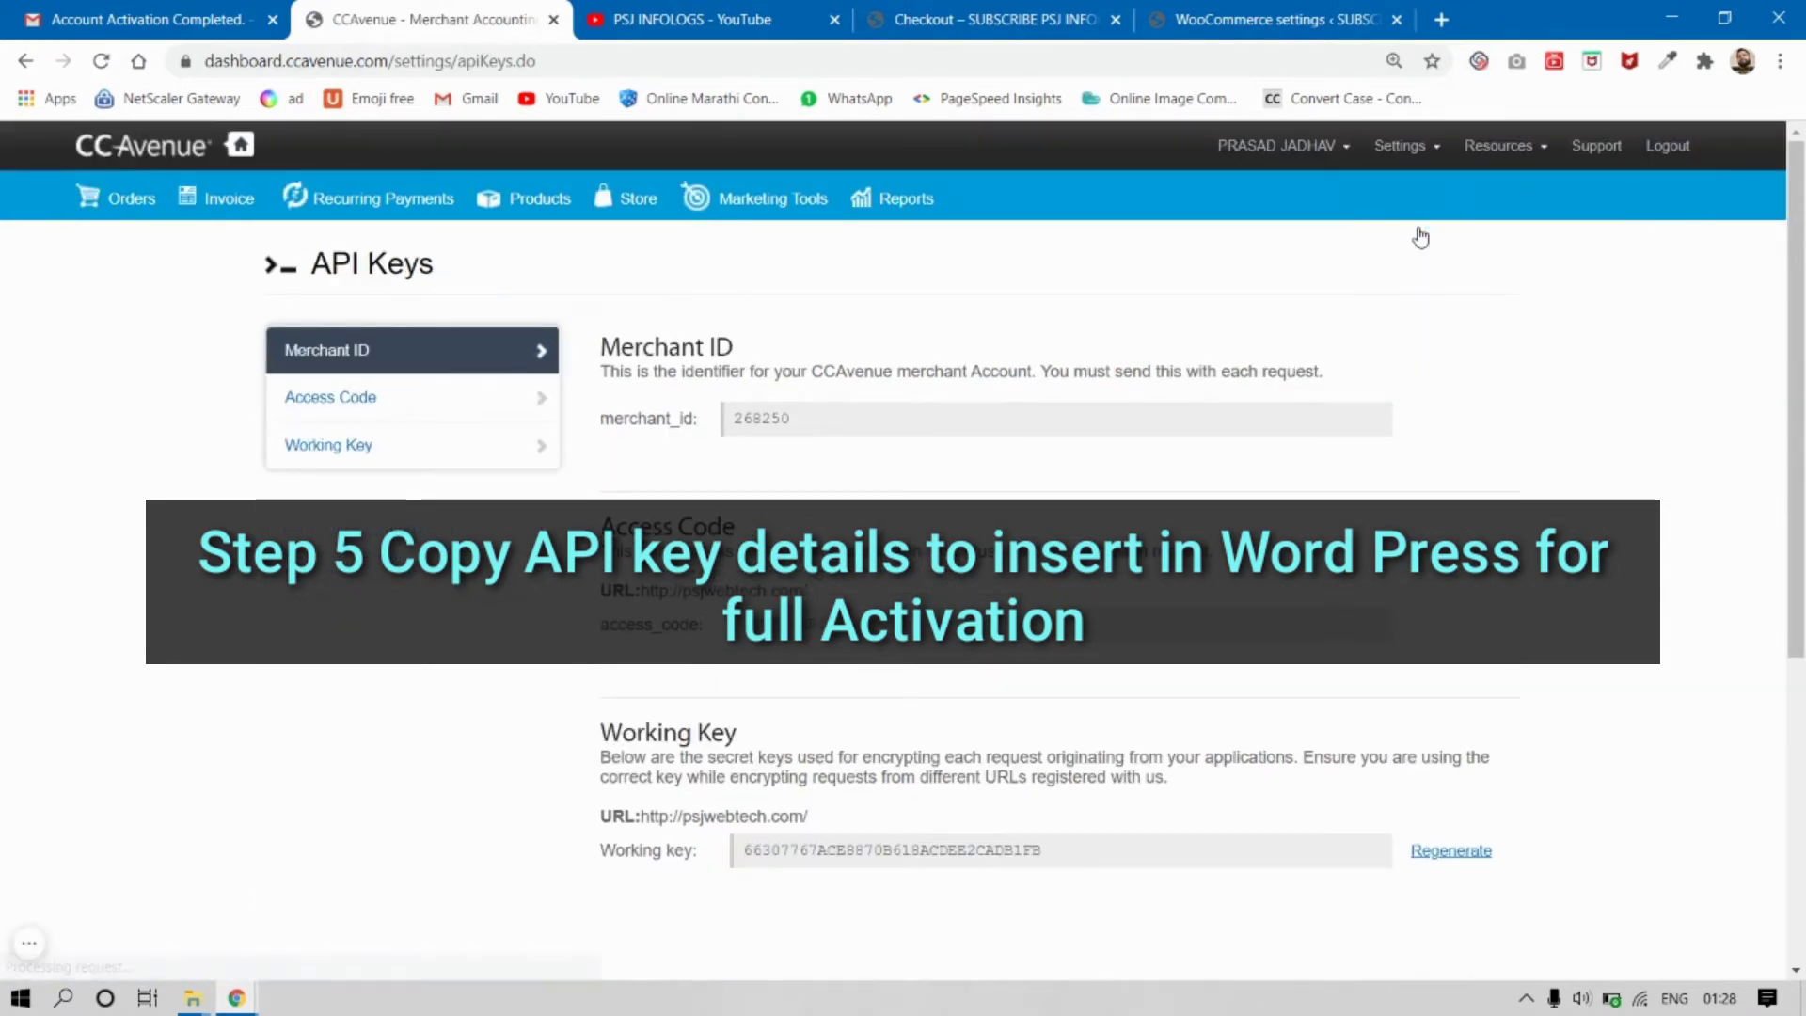
left_click_drag(720, 350, 614, 350)
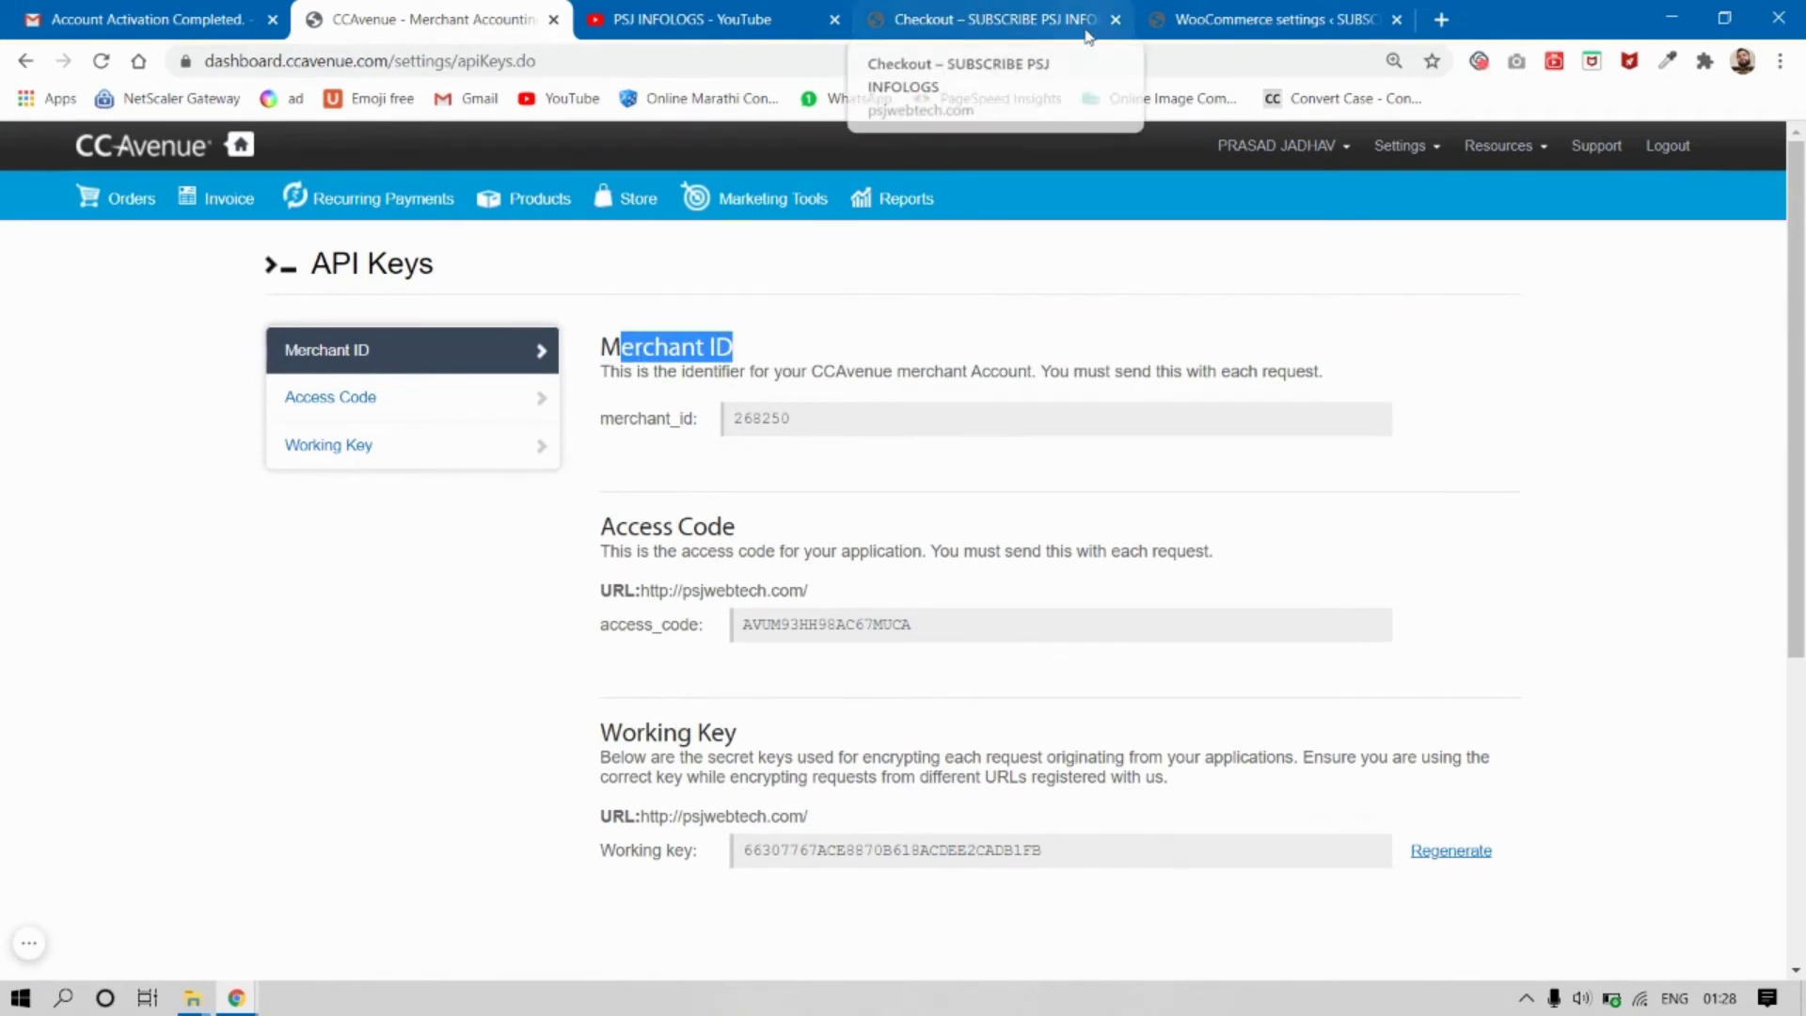
Switch to the WooCommerce settings and open the management page of the CCAvenue payment method
left_click(1213, 13)
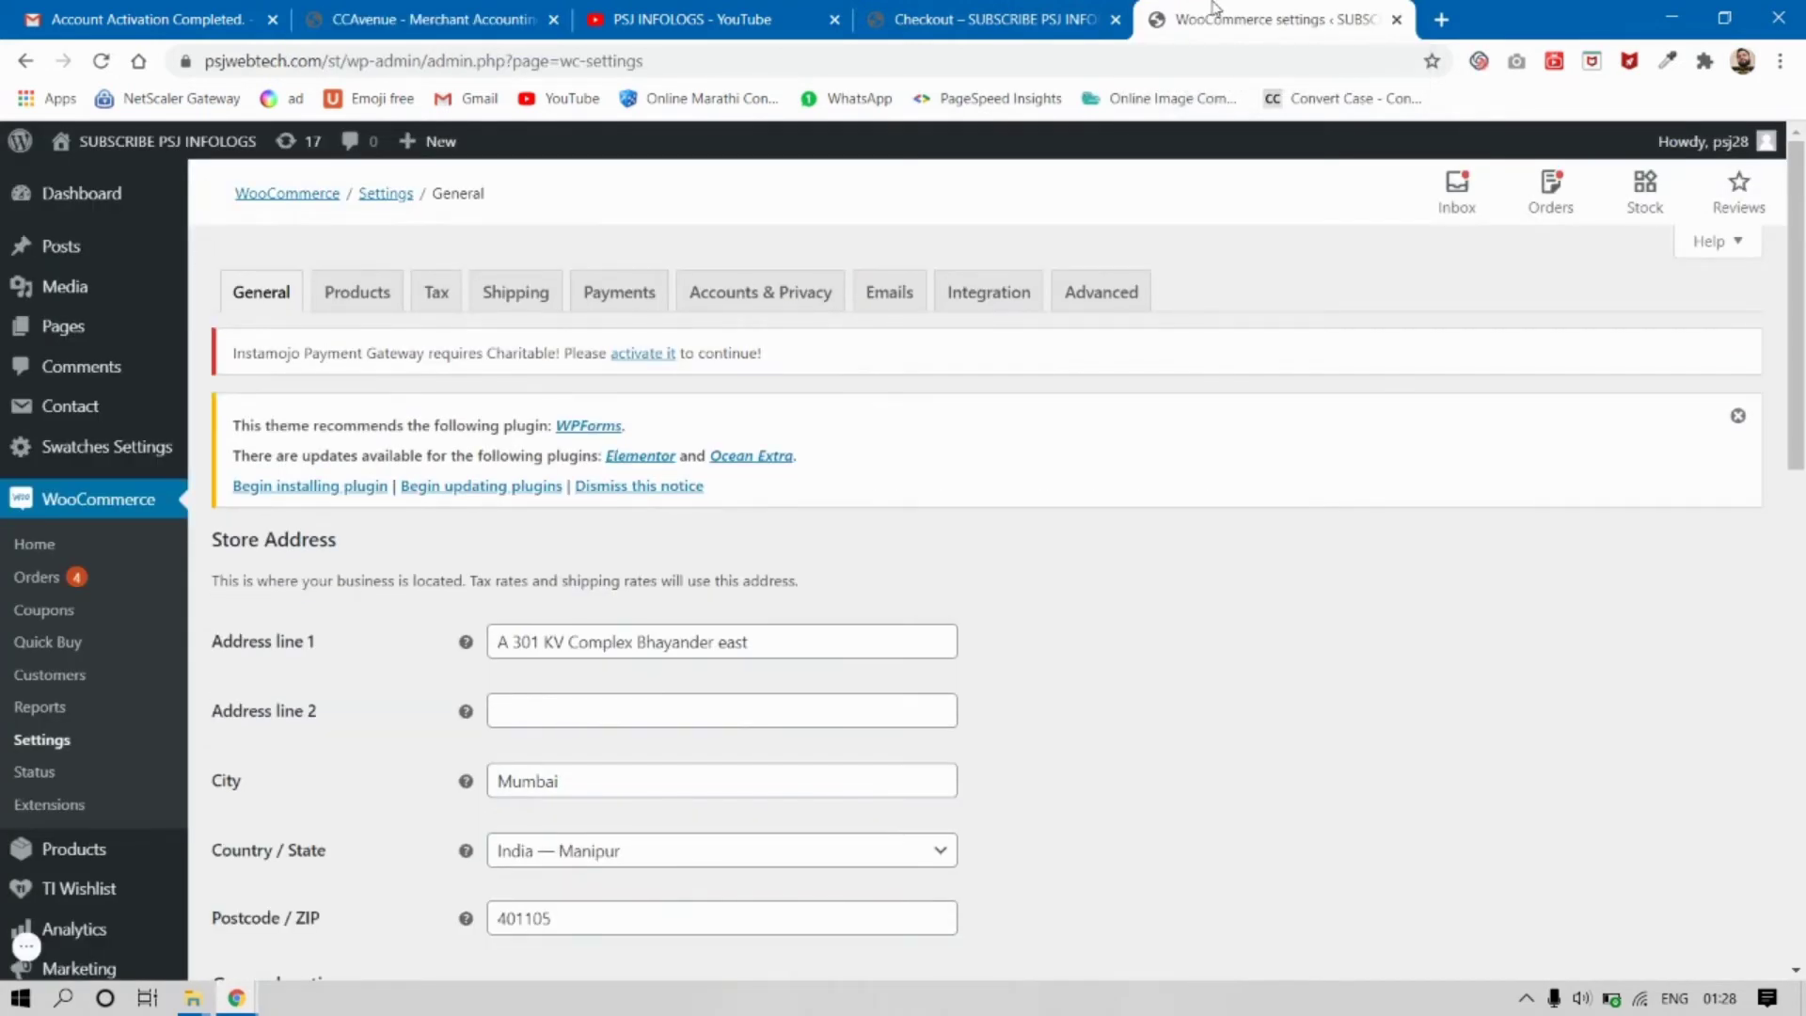
left_click(628, 294)
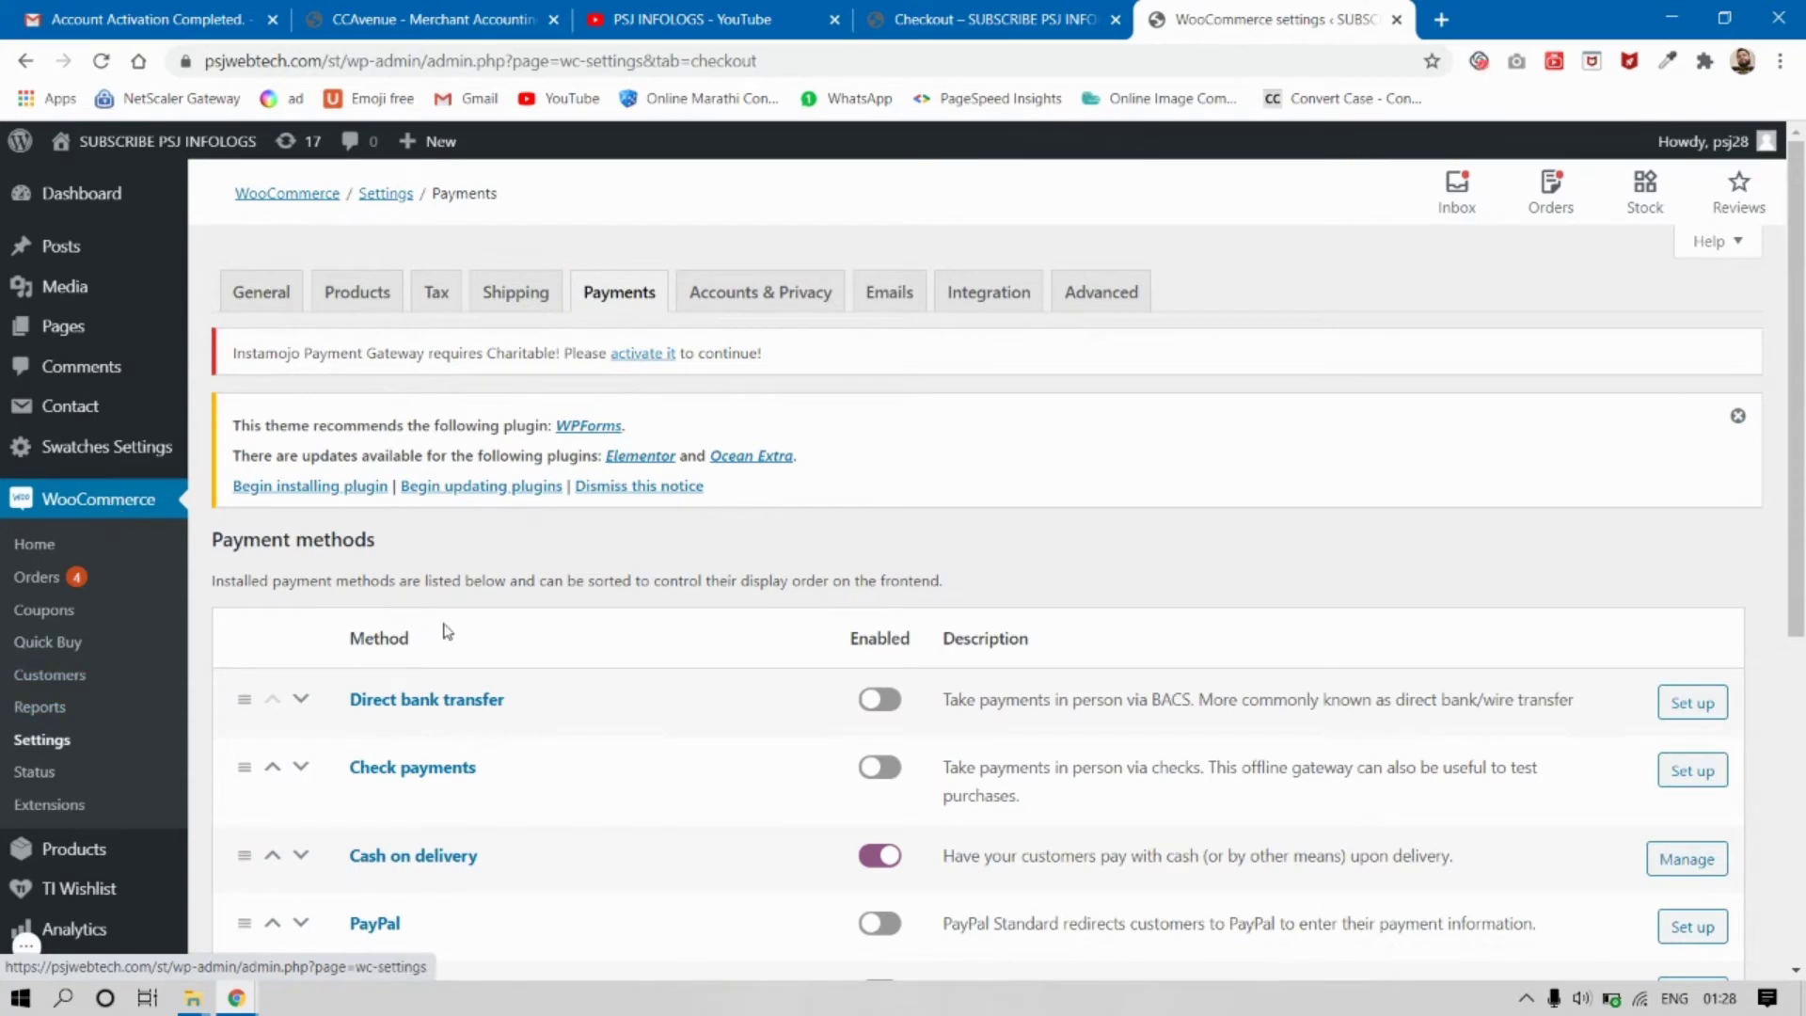
scroll(771, 546, "down", 4)
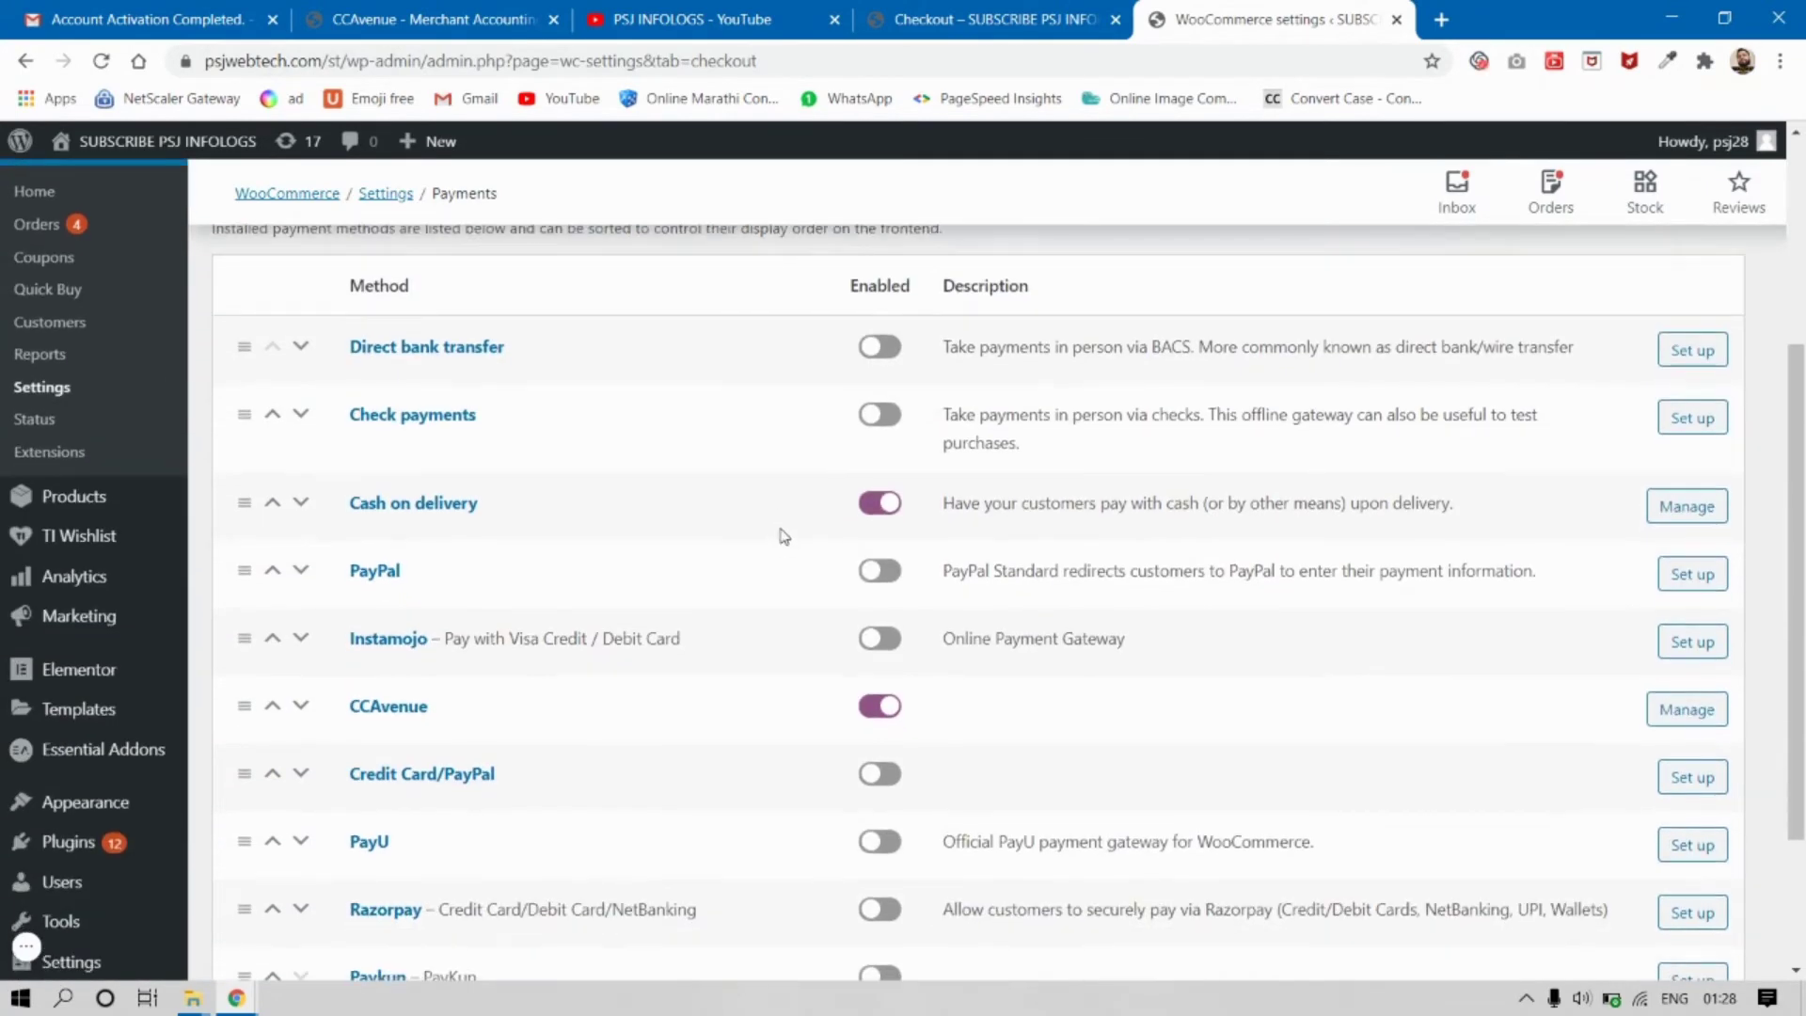
scroll(786, 536, "down", 2)
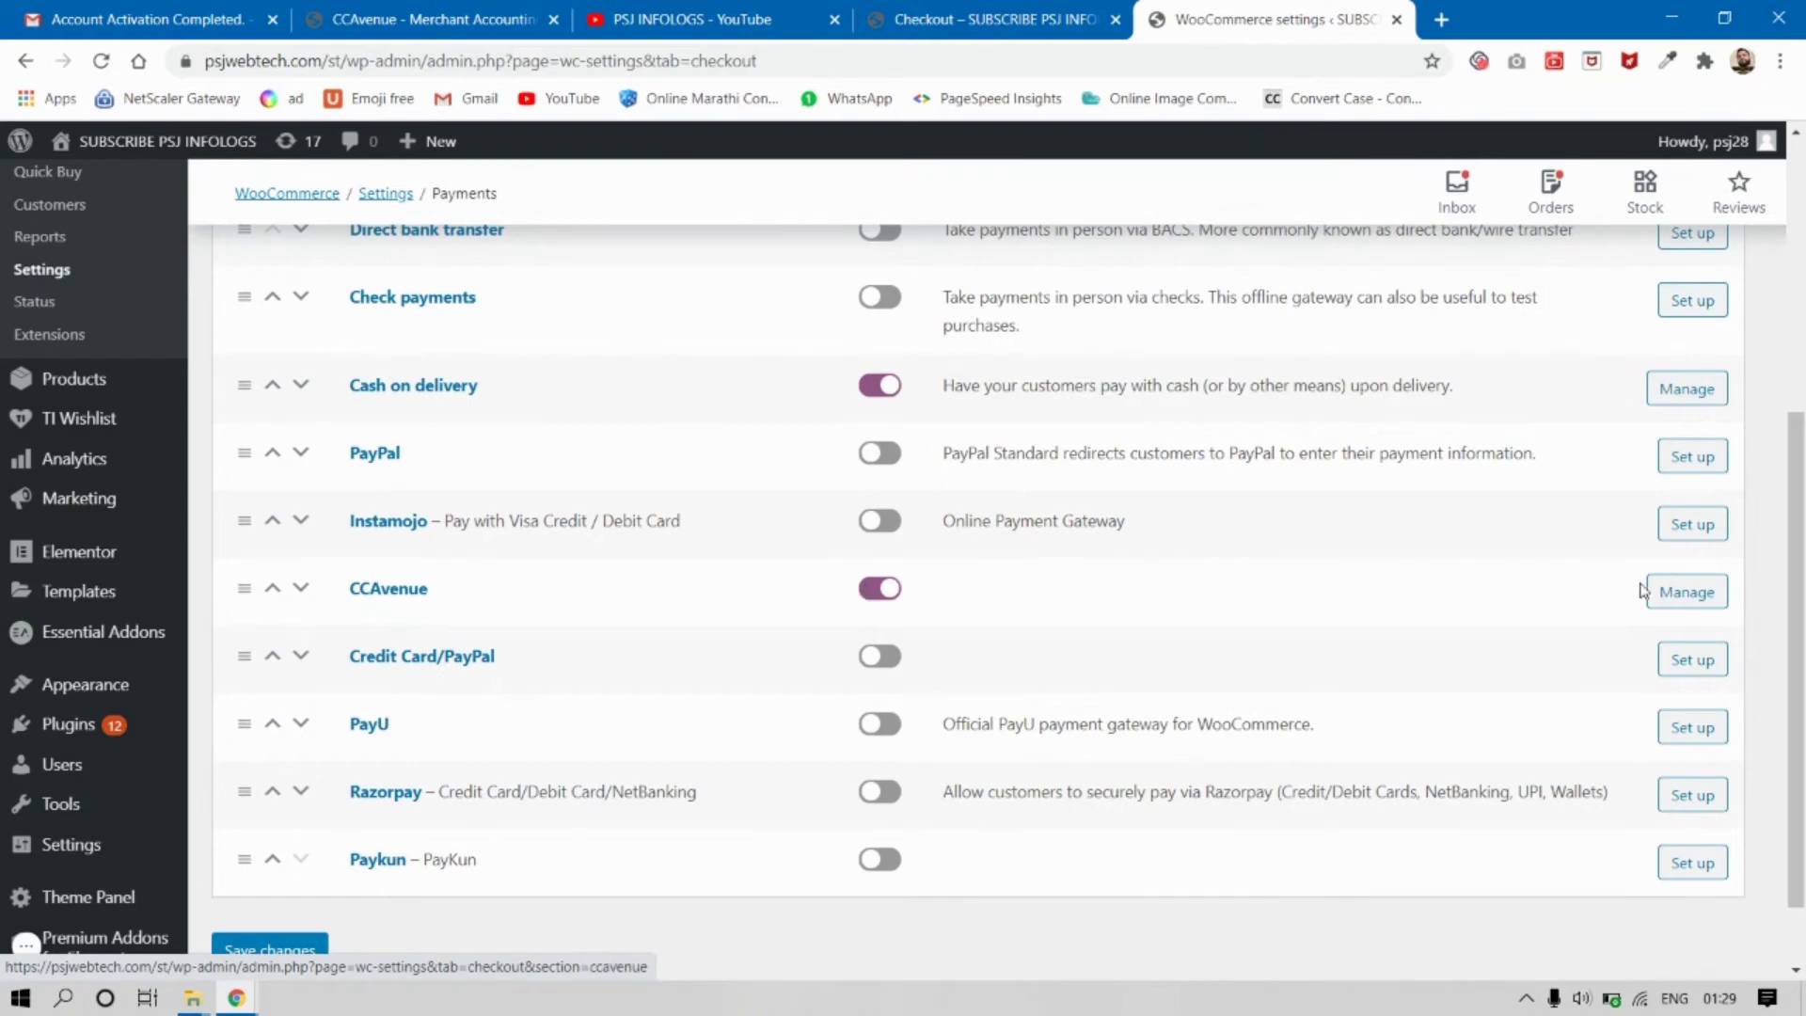
left_click(1668, 592)
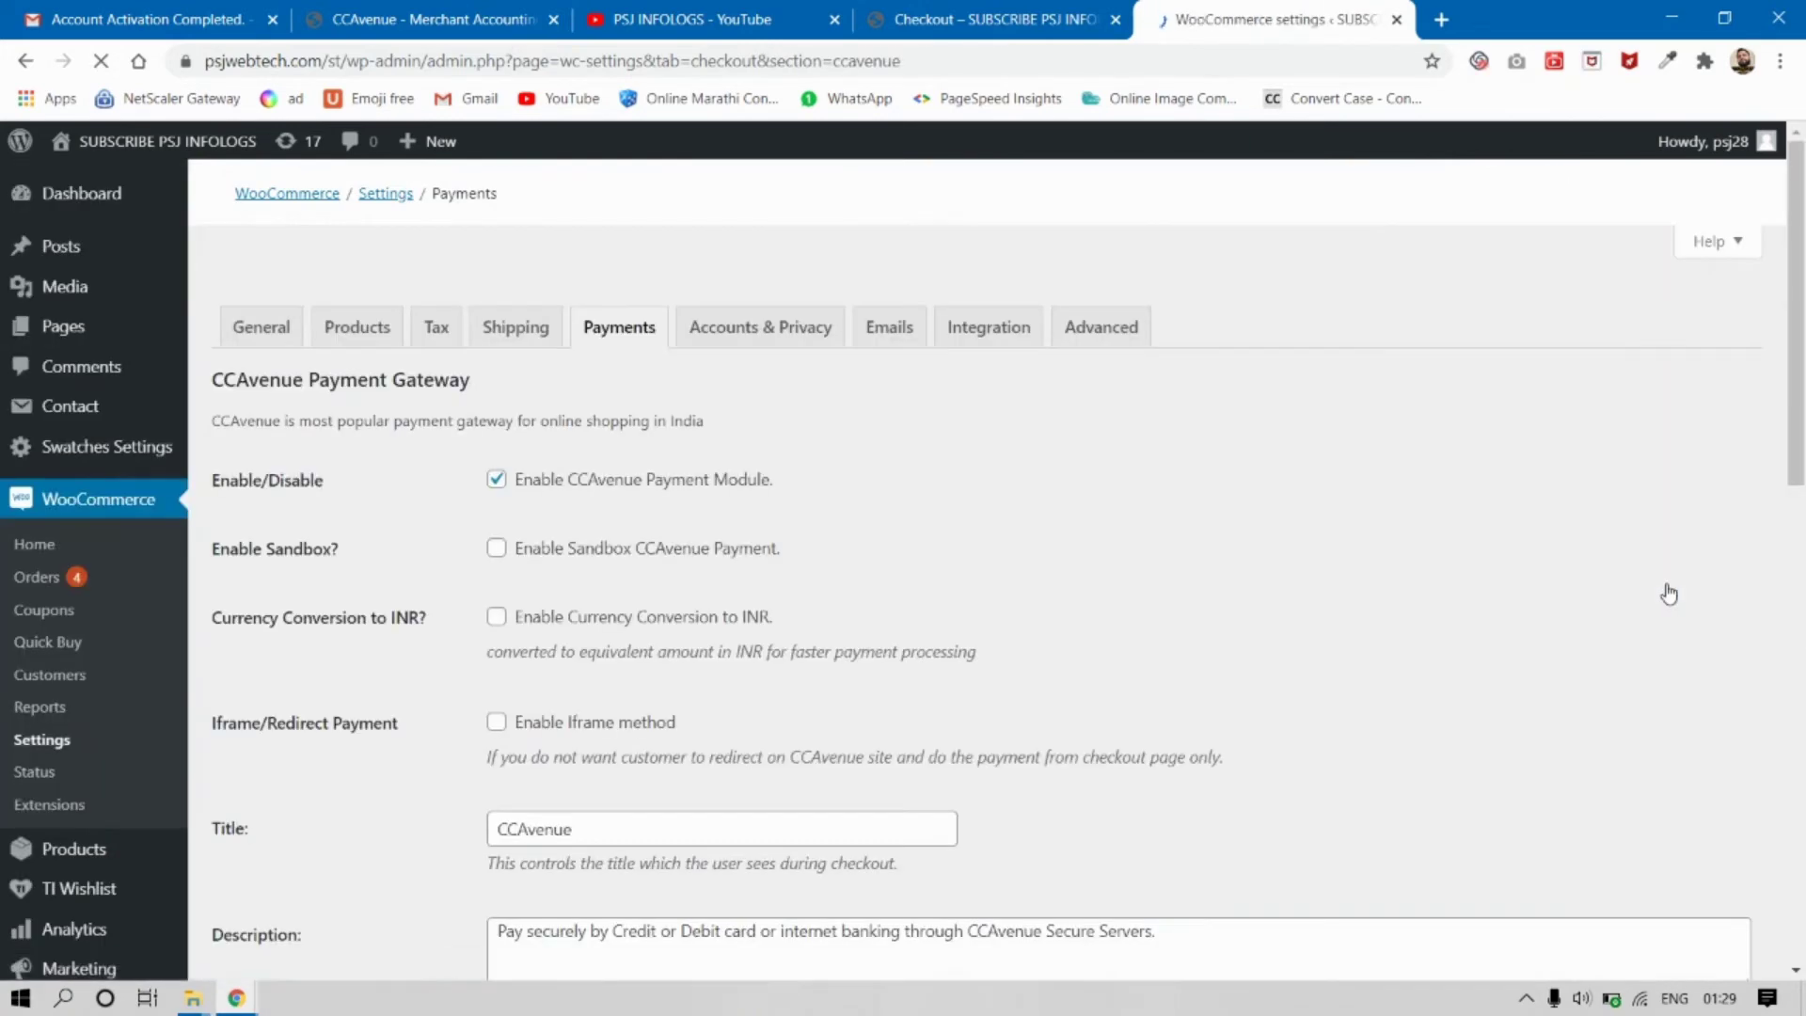
Clear the existing Merchant ID, Working Key and Access Code from the CCAvenue payment gateway settings
scroll(1339, 510, "down", 1)
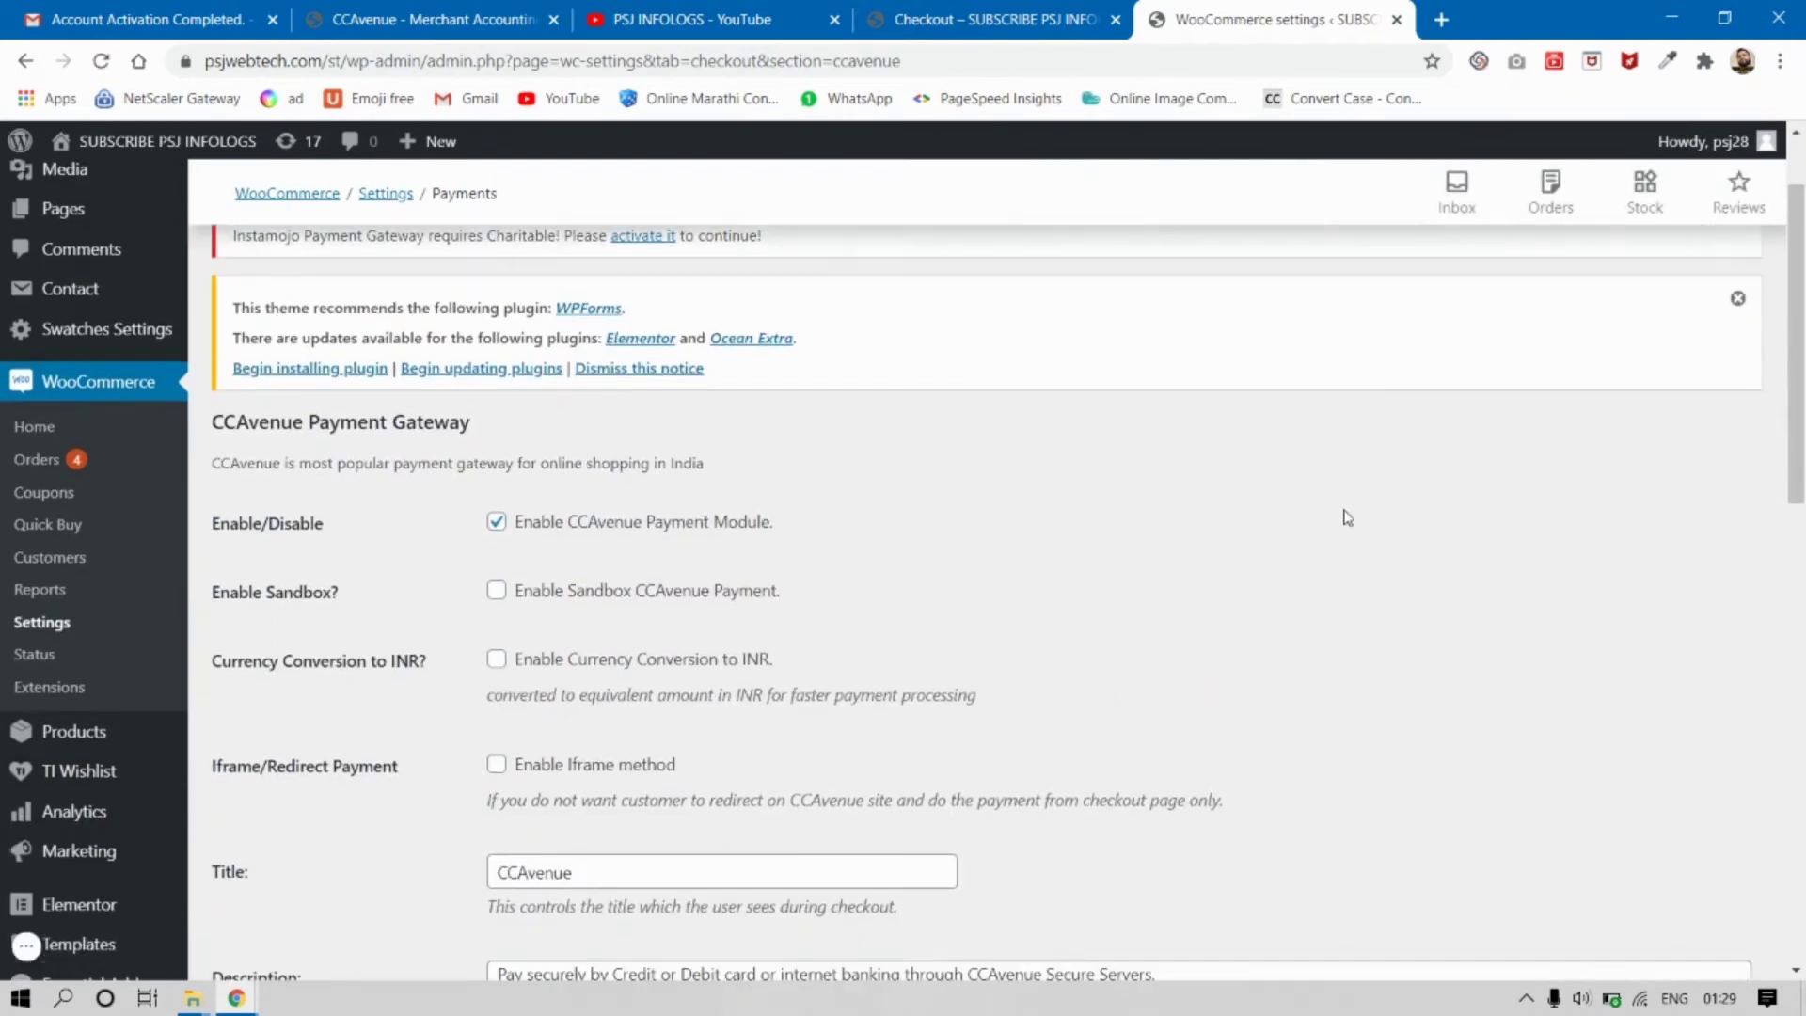
scroll(1345, 519, "down", 3)
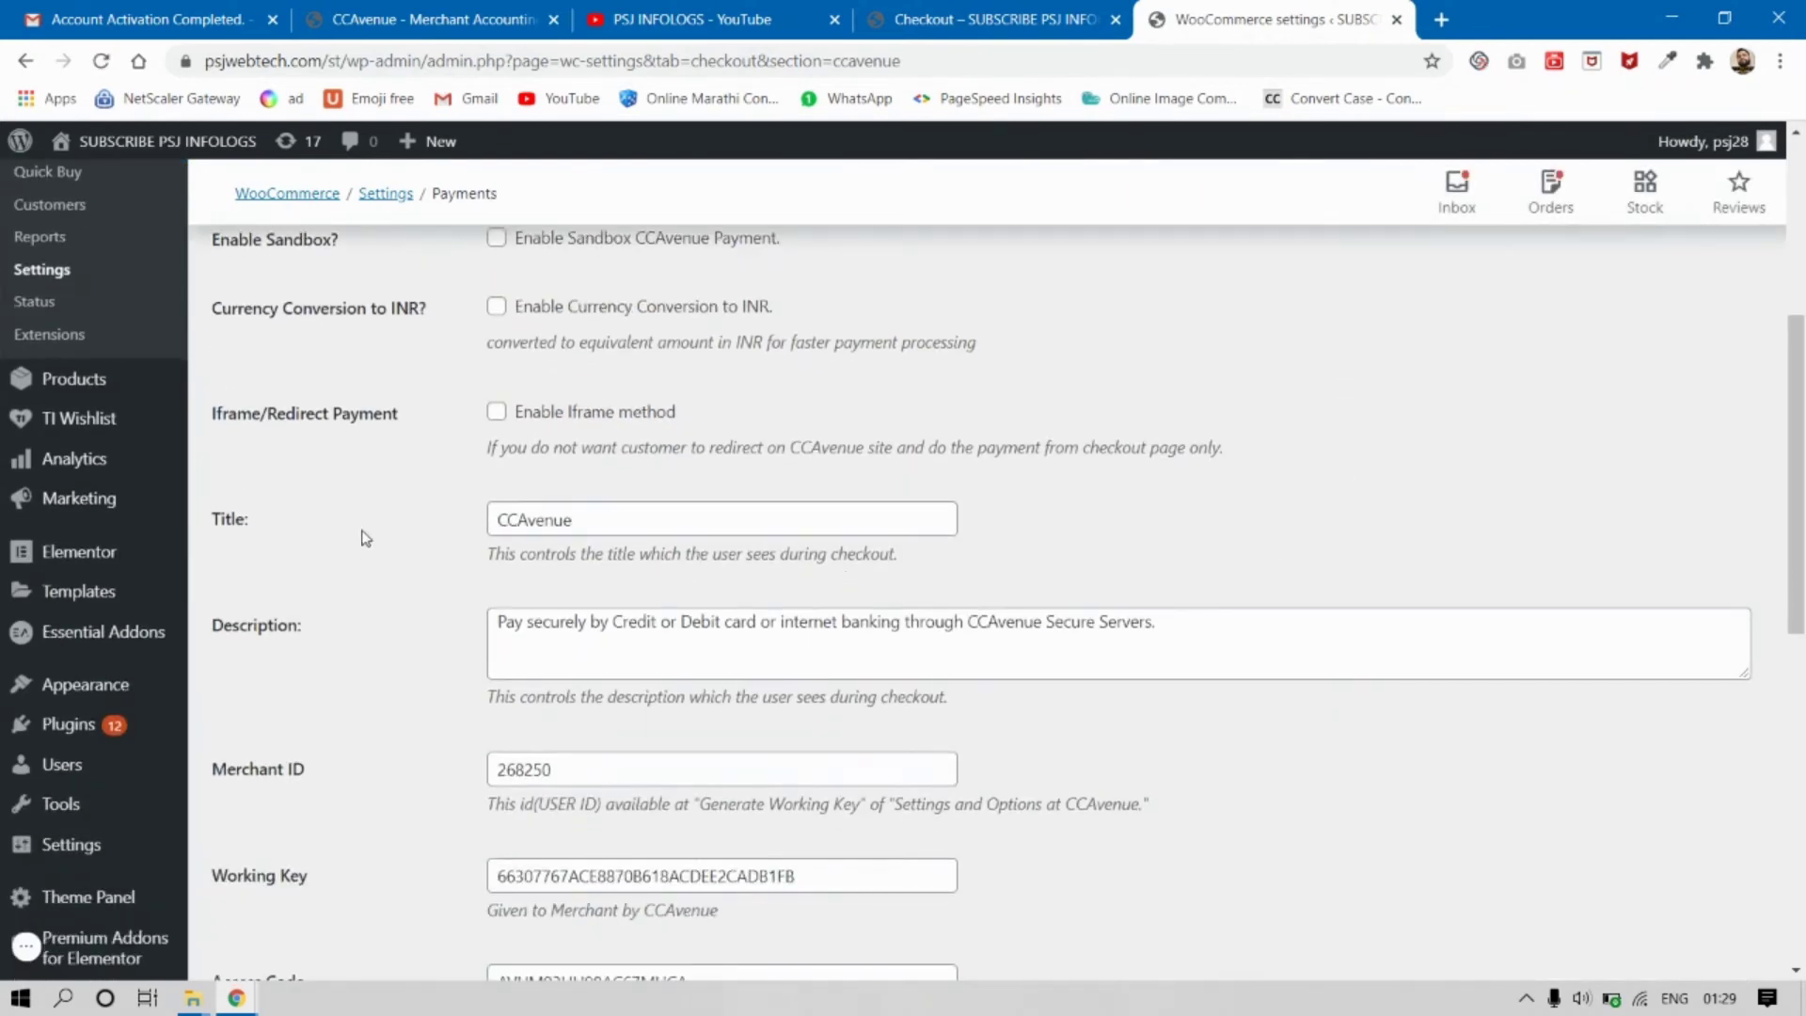
scroll(554, 529, "down", 2)
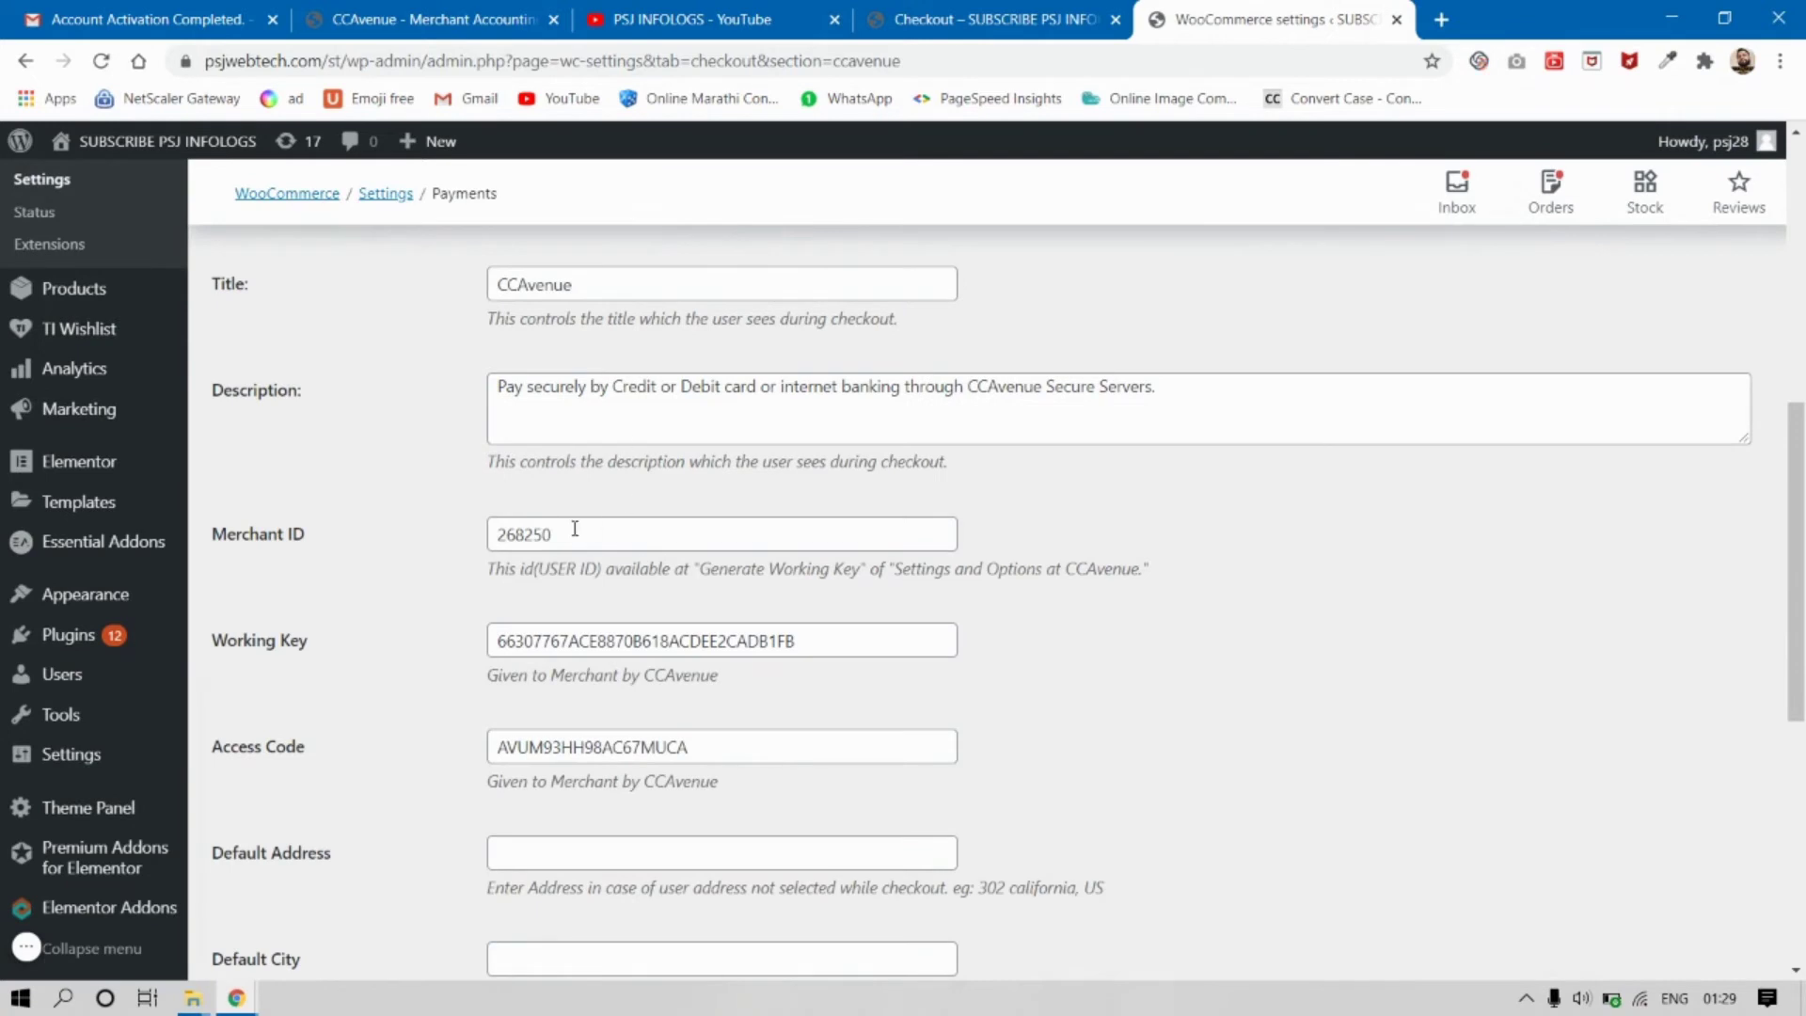
scroll(272, 554, "down", 1)
left_click_drag(616, 418, 401, 426)
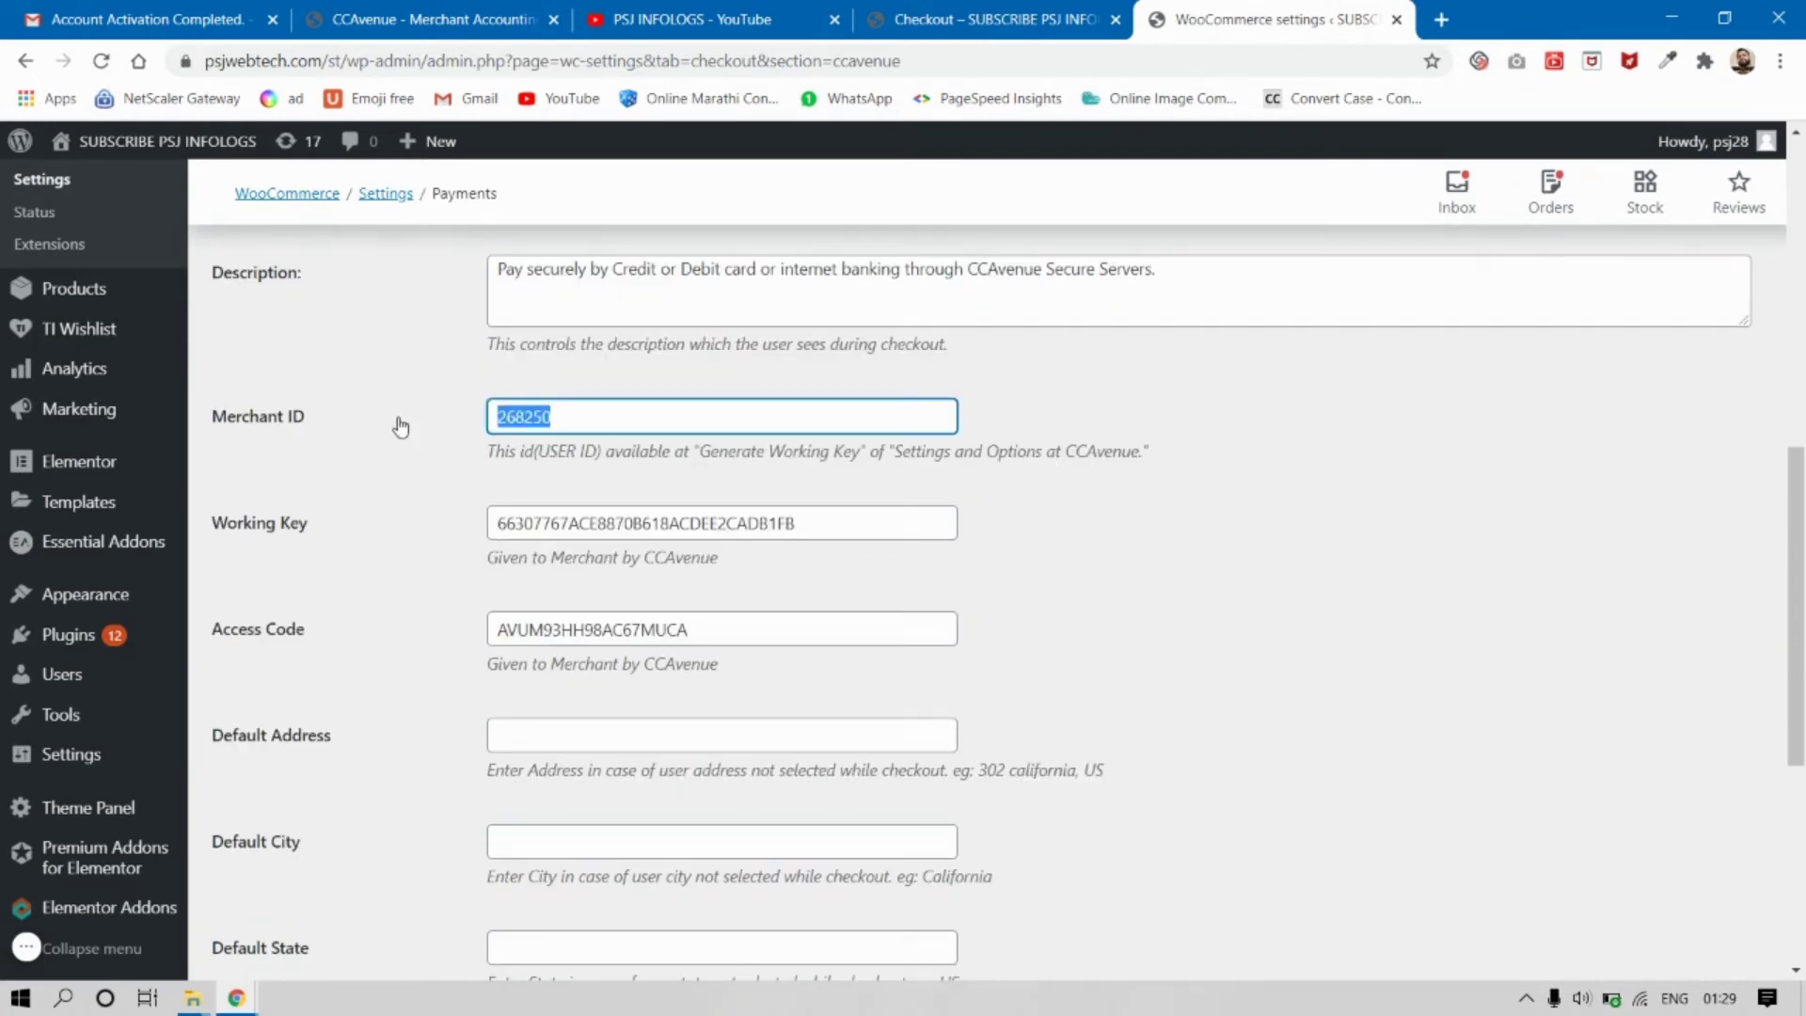
key("BackSpace")
left_click_drag(858, 522, 343, 548)
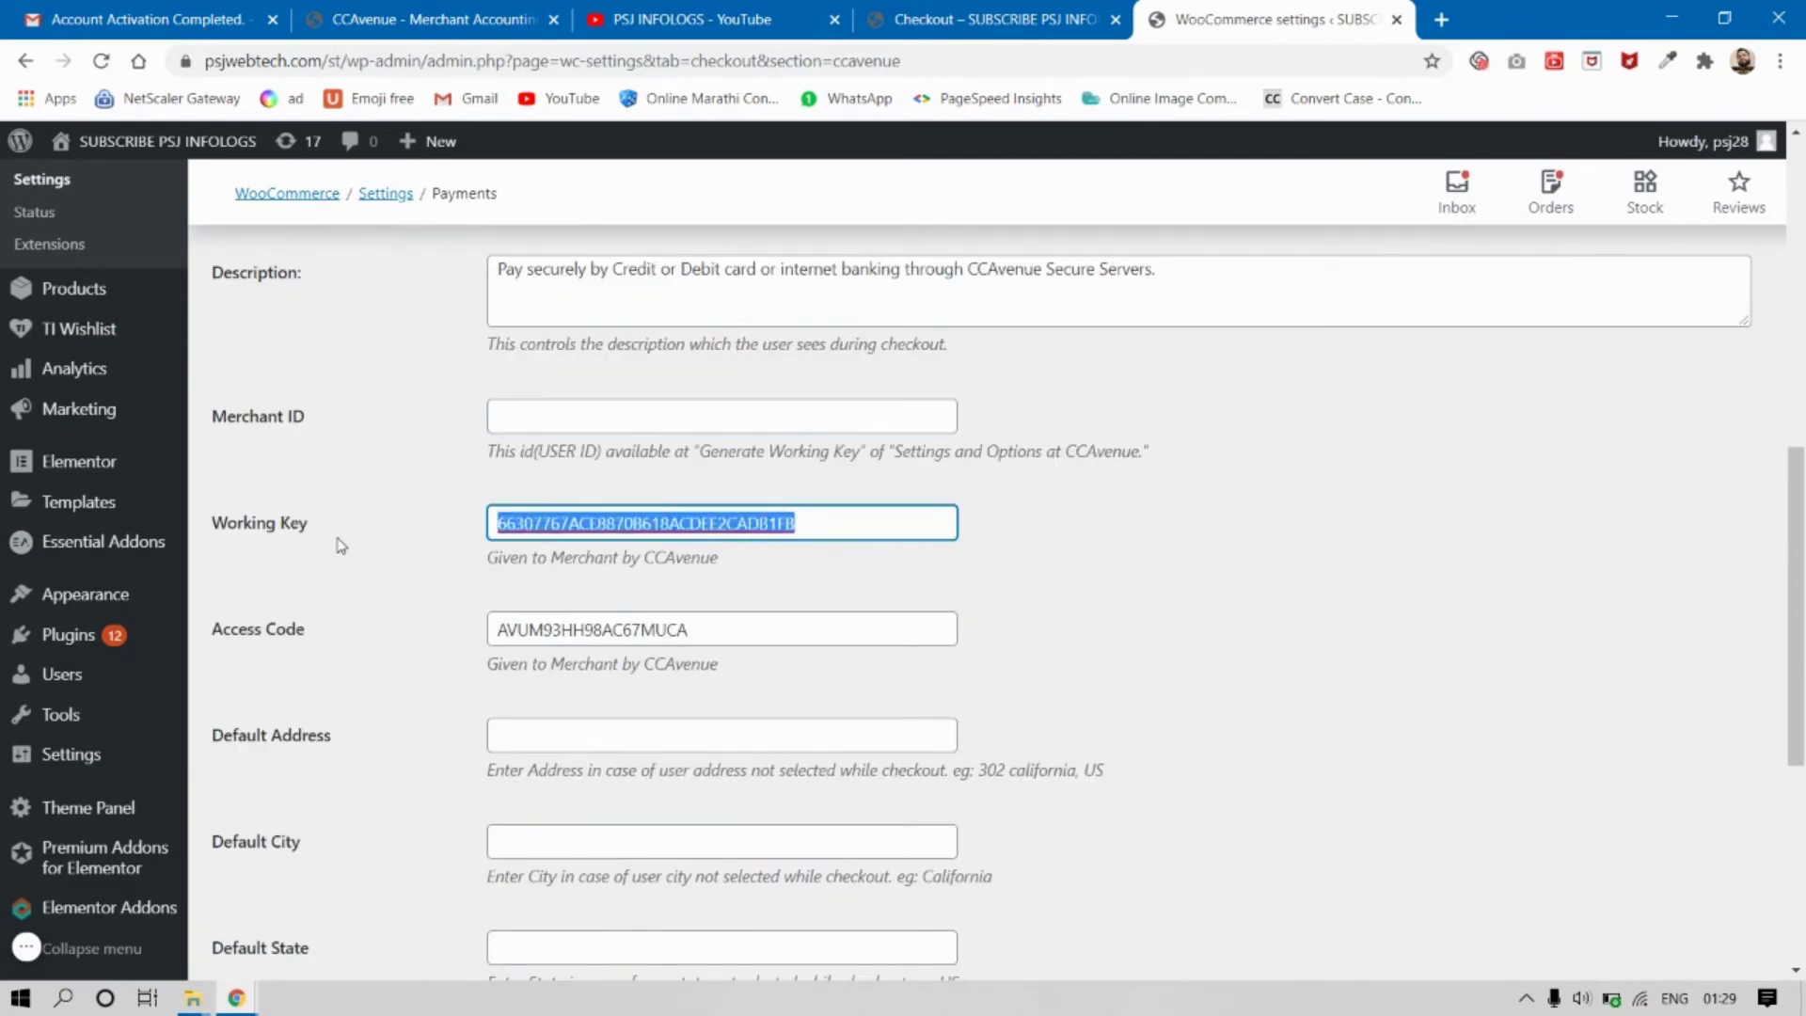
key("BackSpace")
left_click_drag(758, 628, 342, 650)
key("BackSpace")
Return to the CCAvenue API Keys page and copy the merchant ID for the empty Merchant ID field
left_click(547, 422)
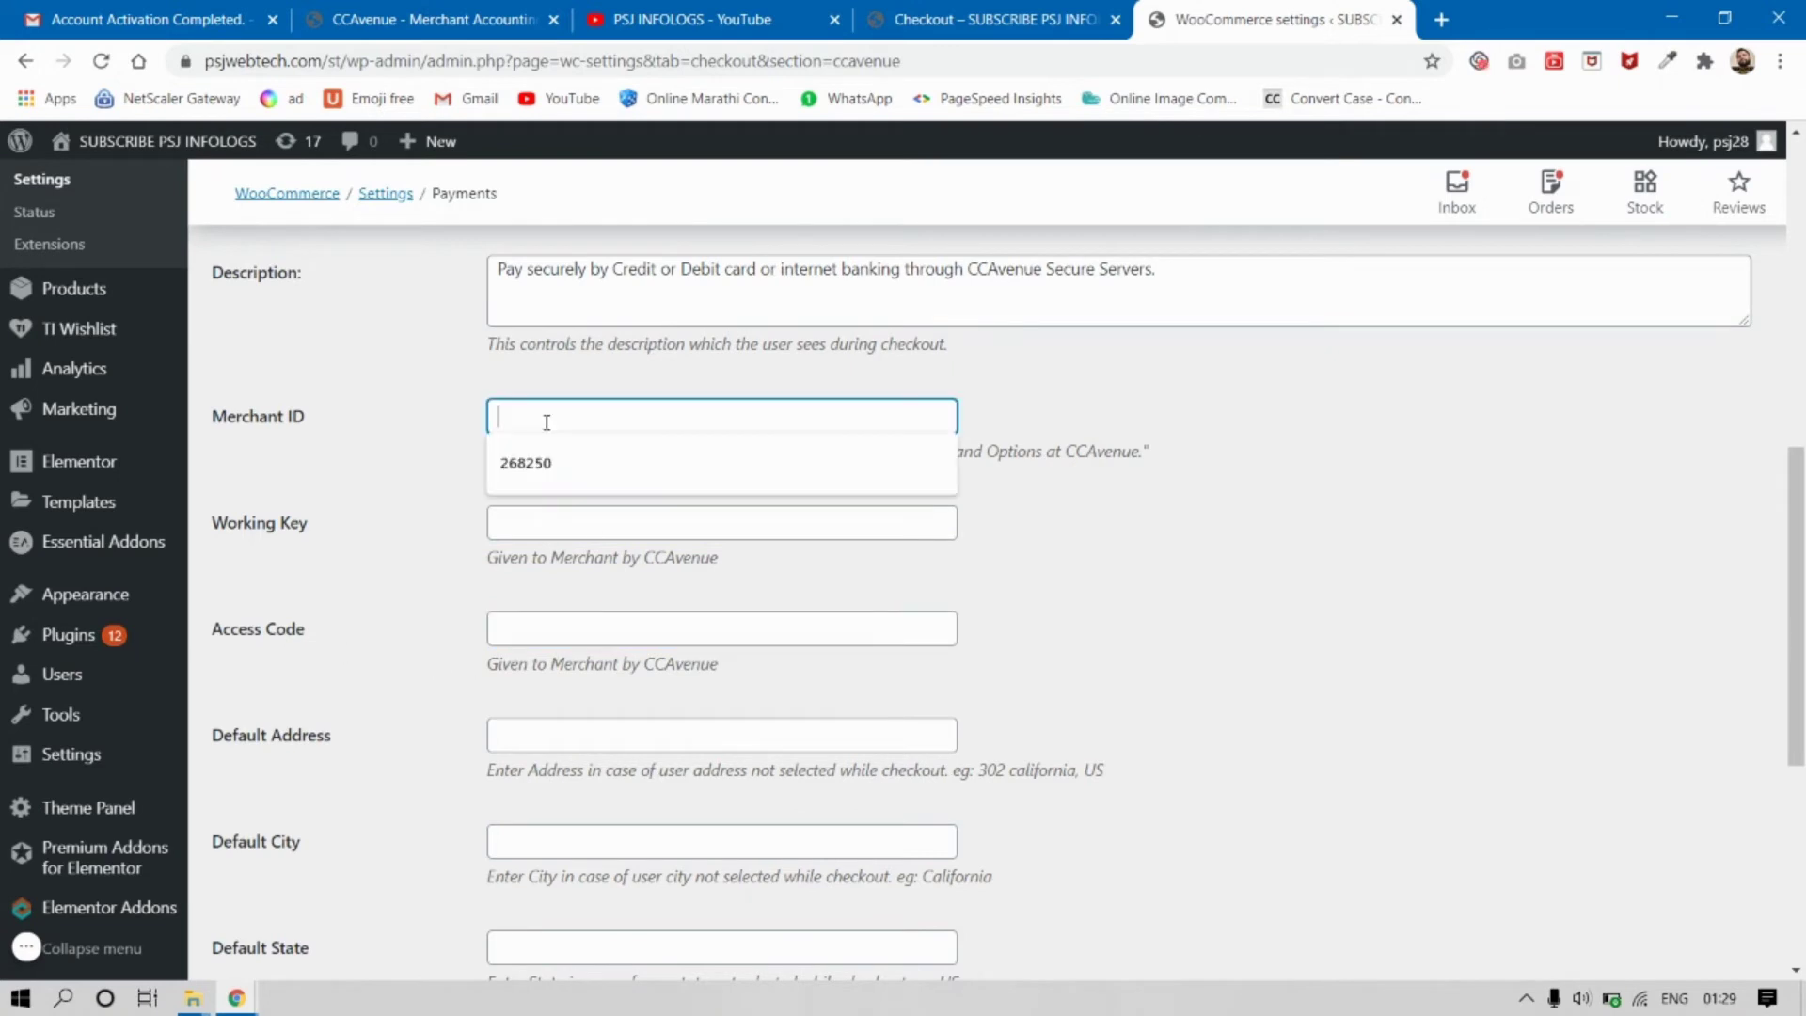
left_click(353, 450)
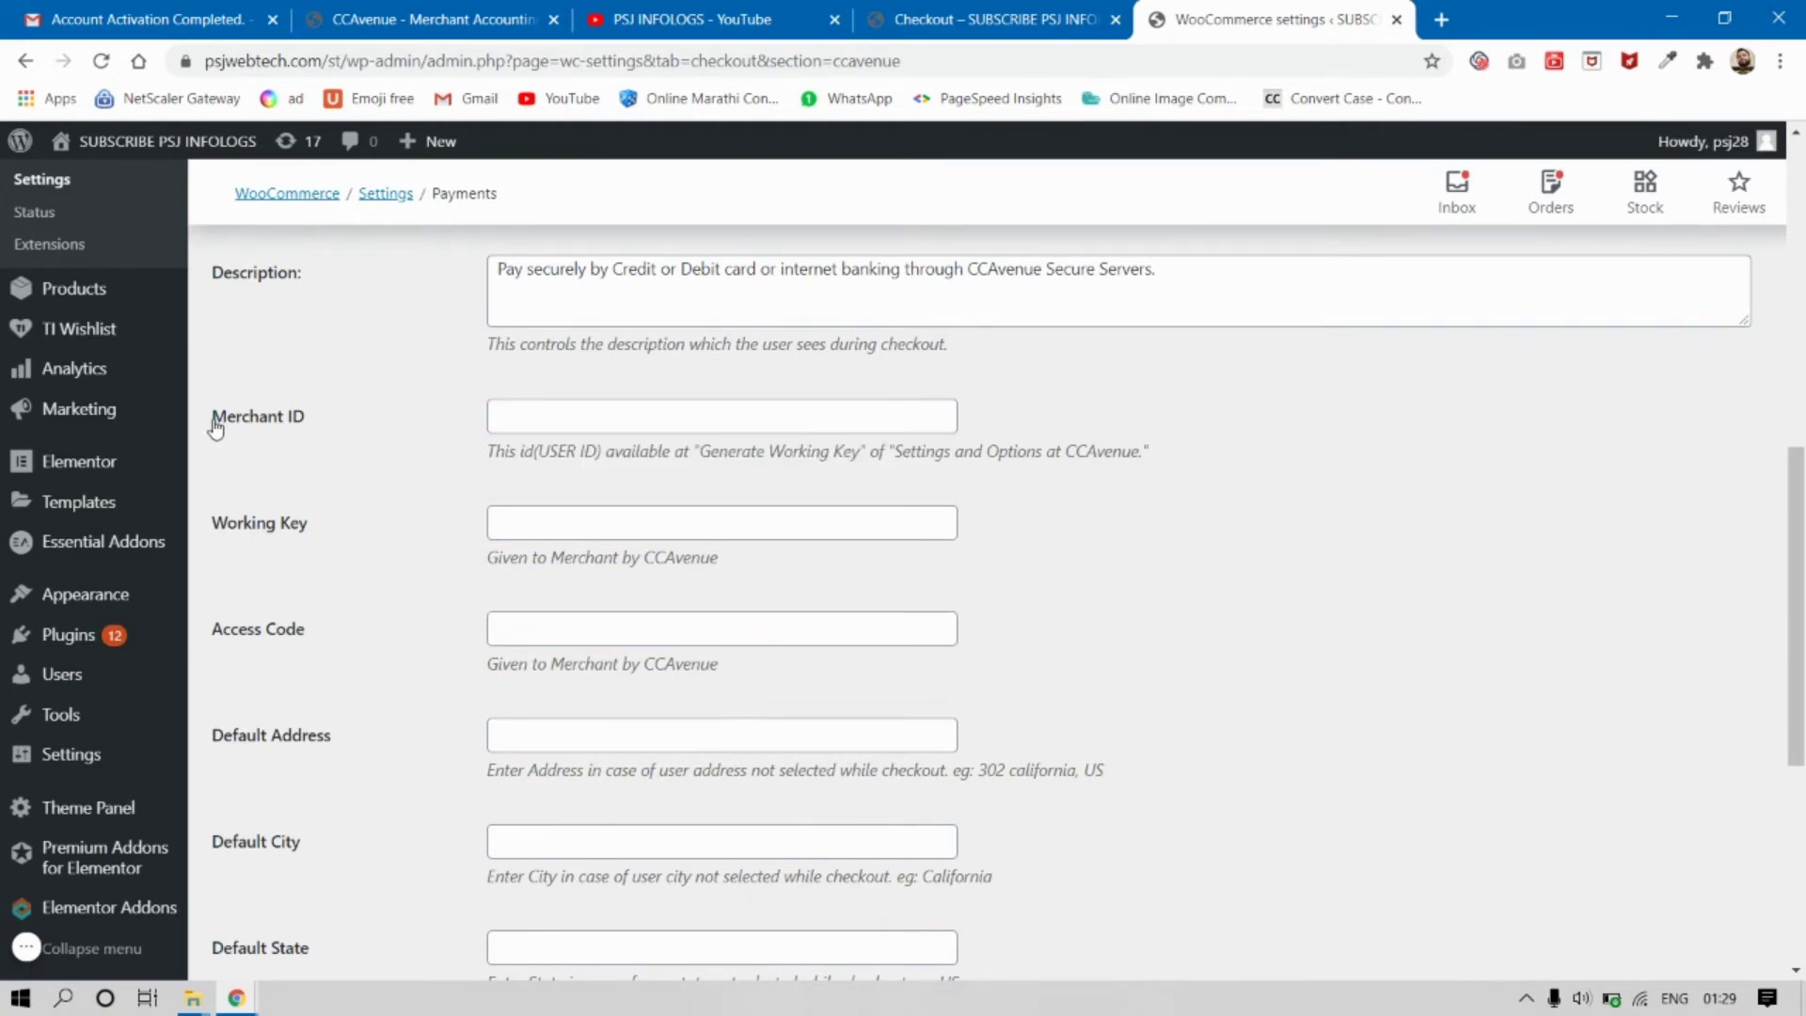
left_click_drag(207, 421, 332, 428)
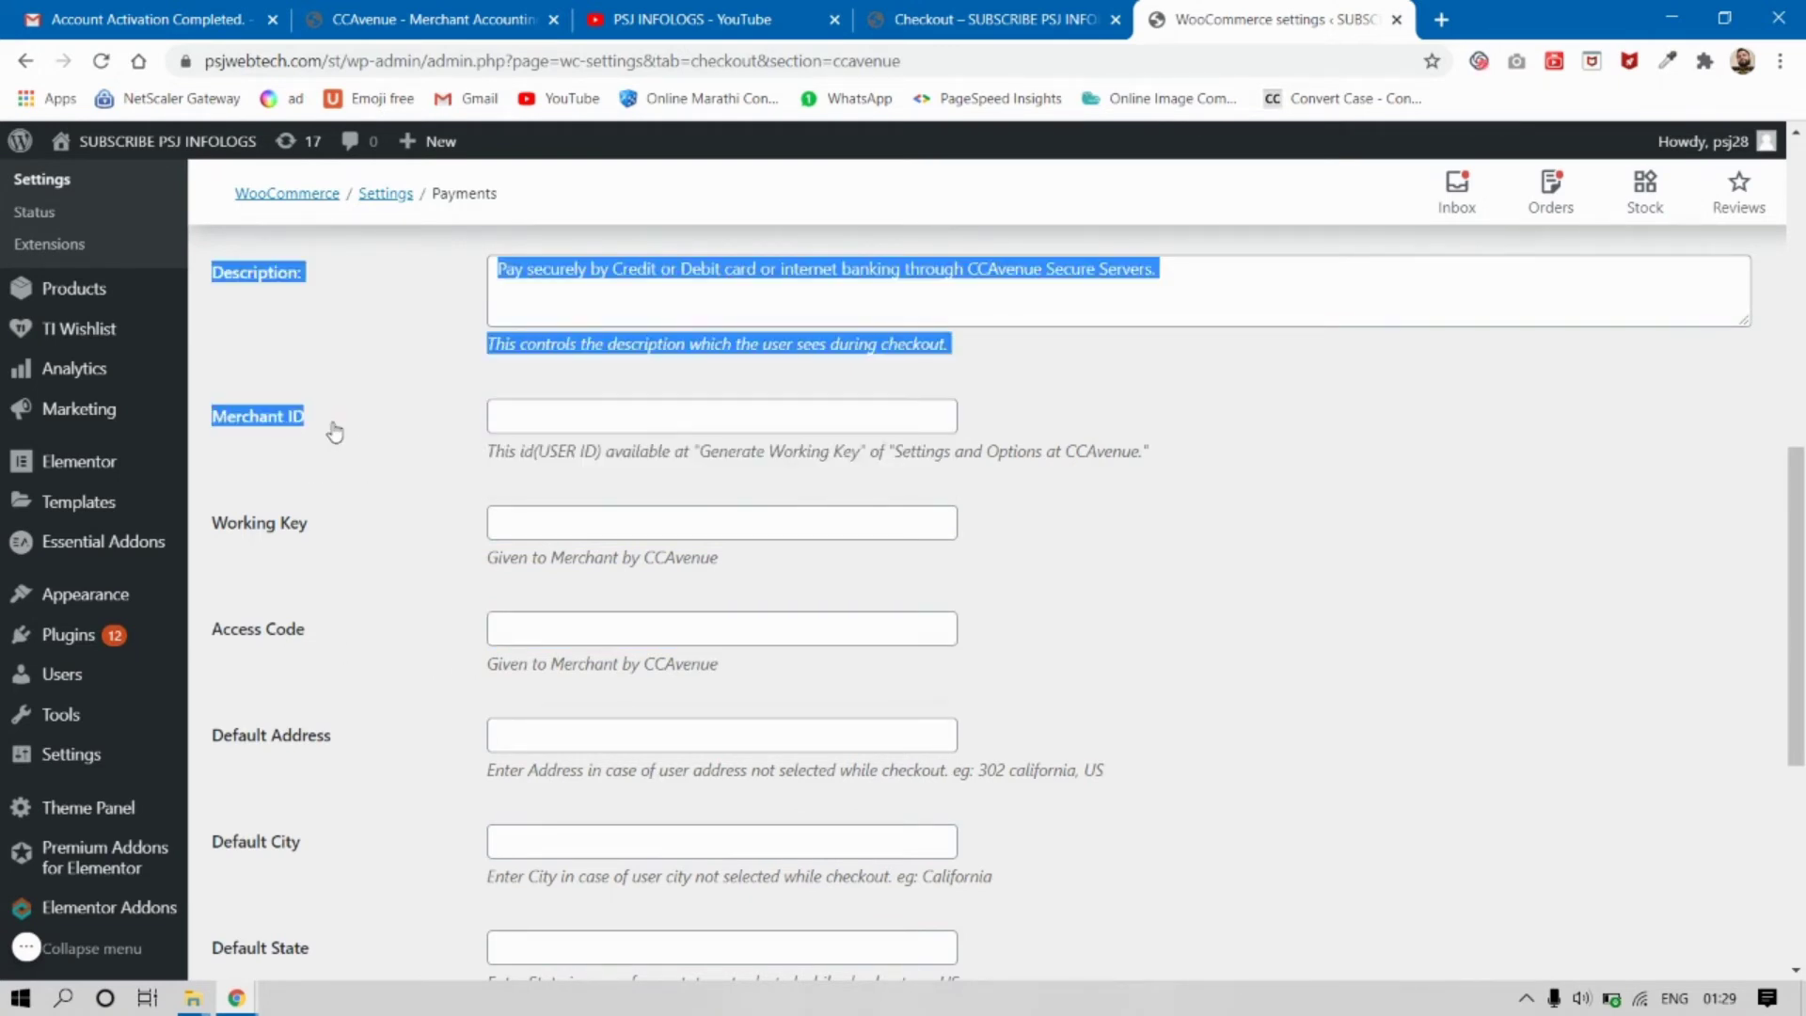
left_click(303, 416)
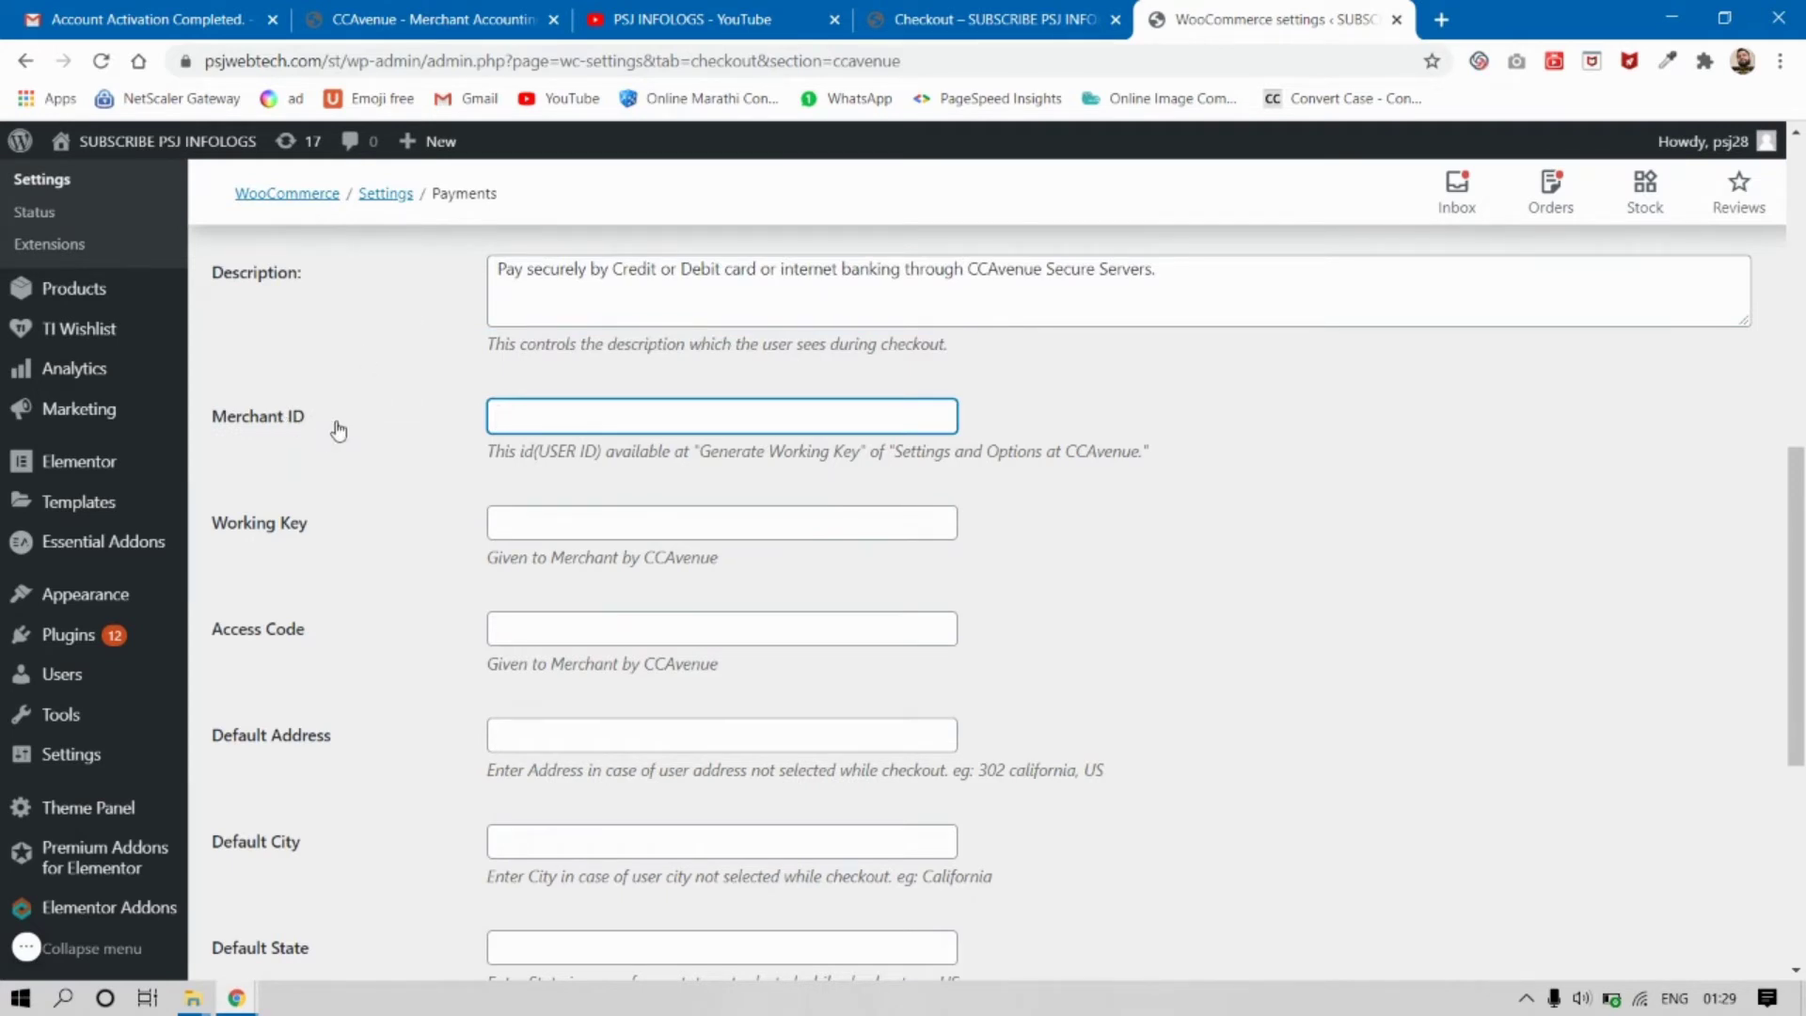
left_click(427, 16)
left_click(703, 318)
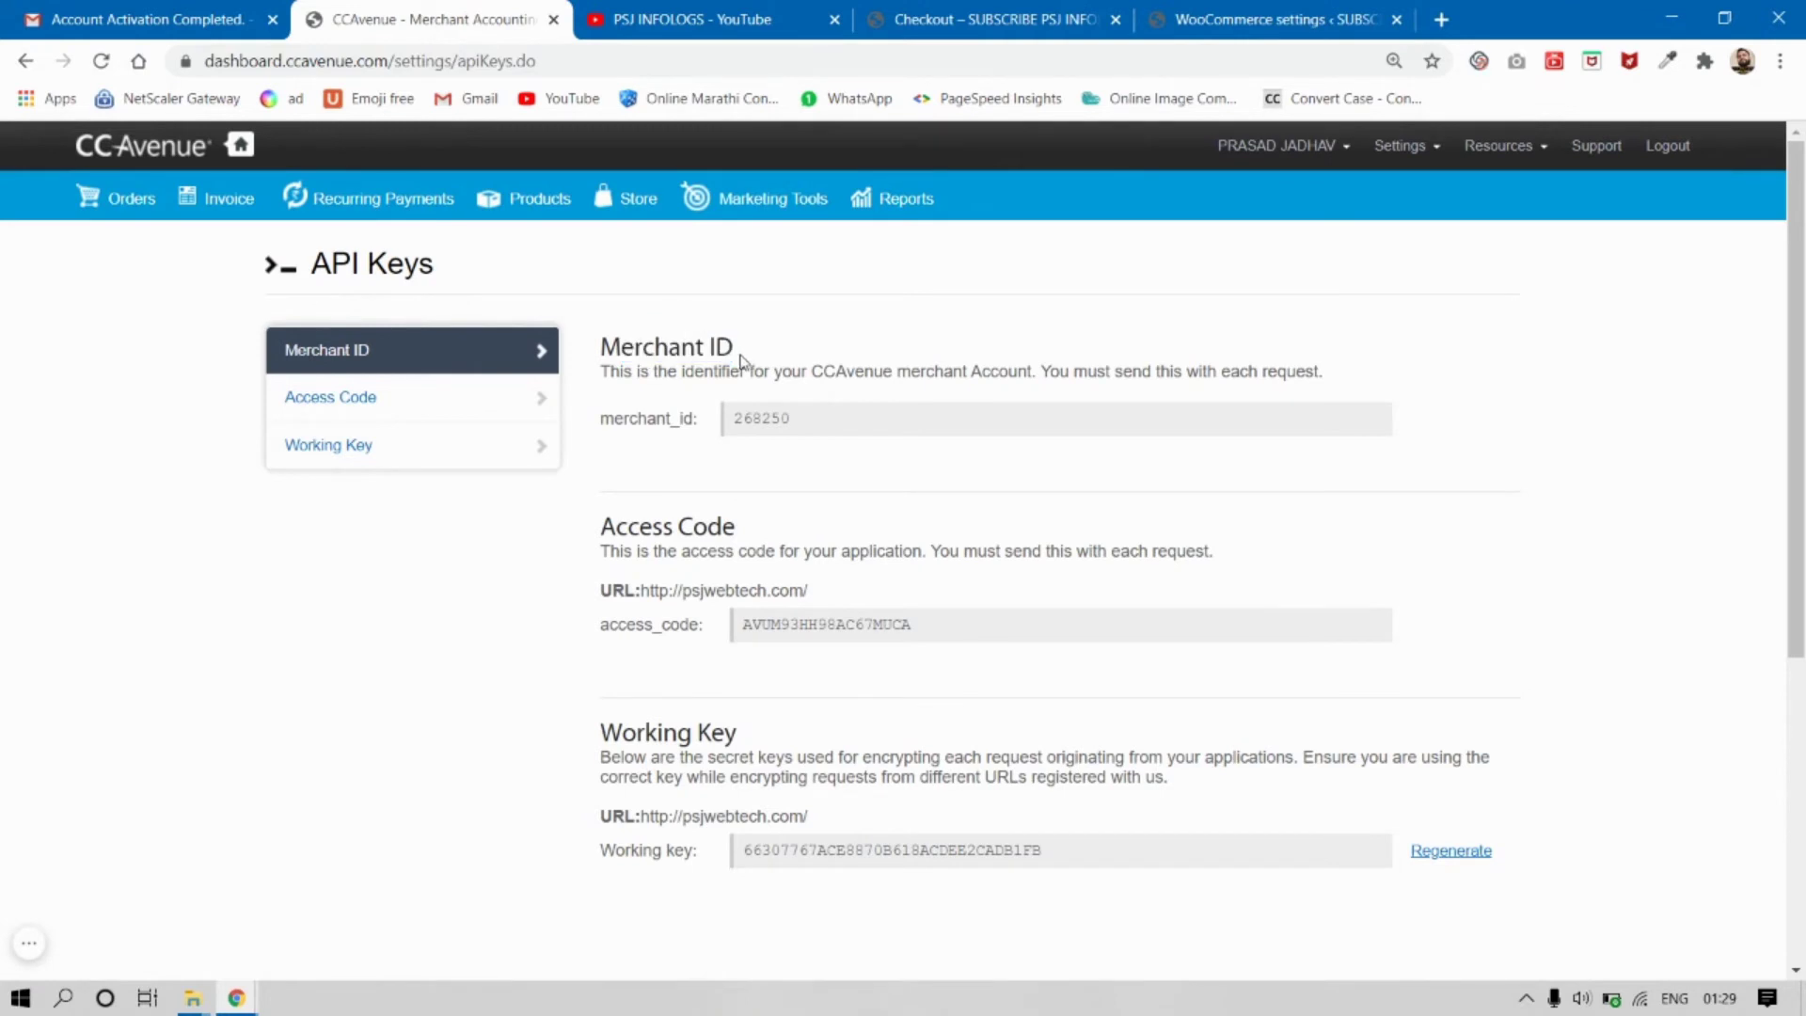
left_click_drag(741, 360, 600, 353)
left_click_drag(822, 420, 705, 426)
key("ctrl+c")
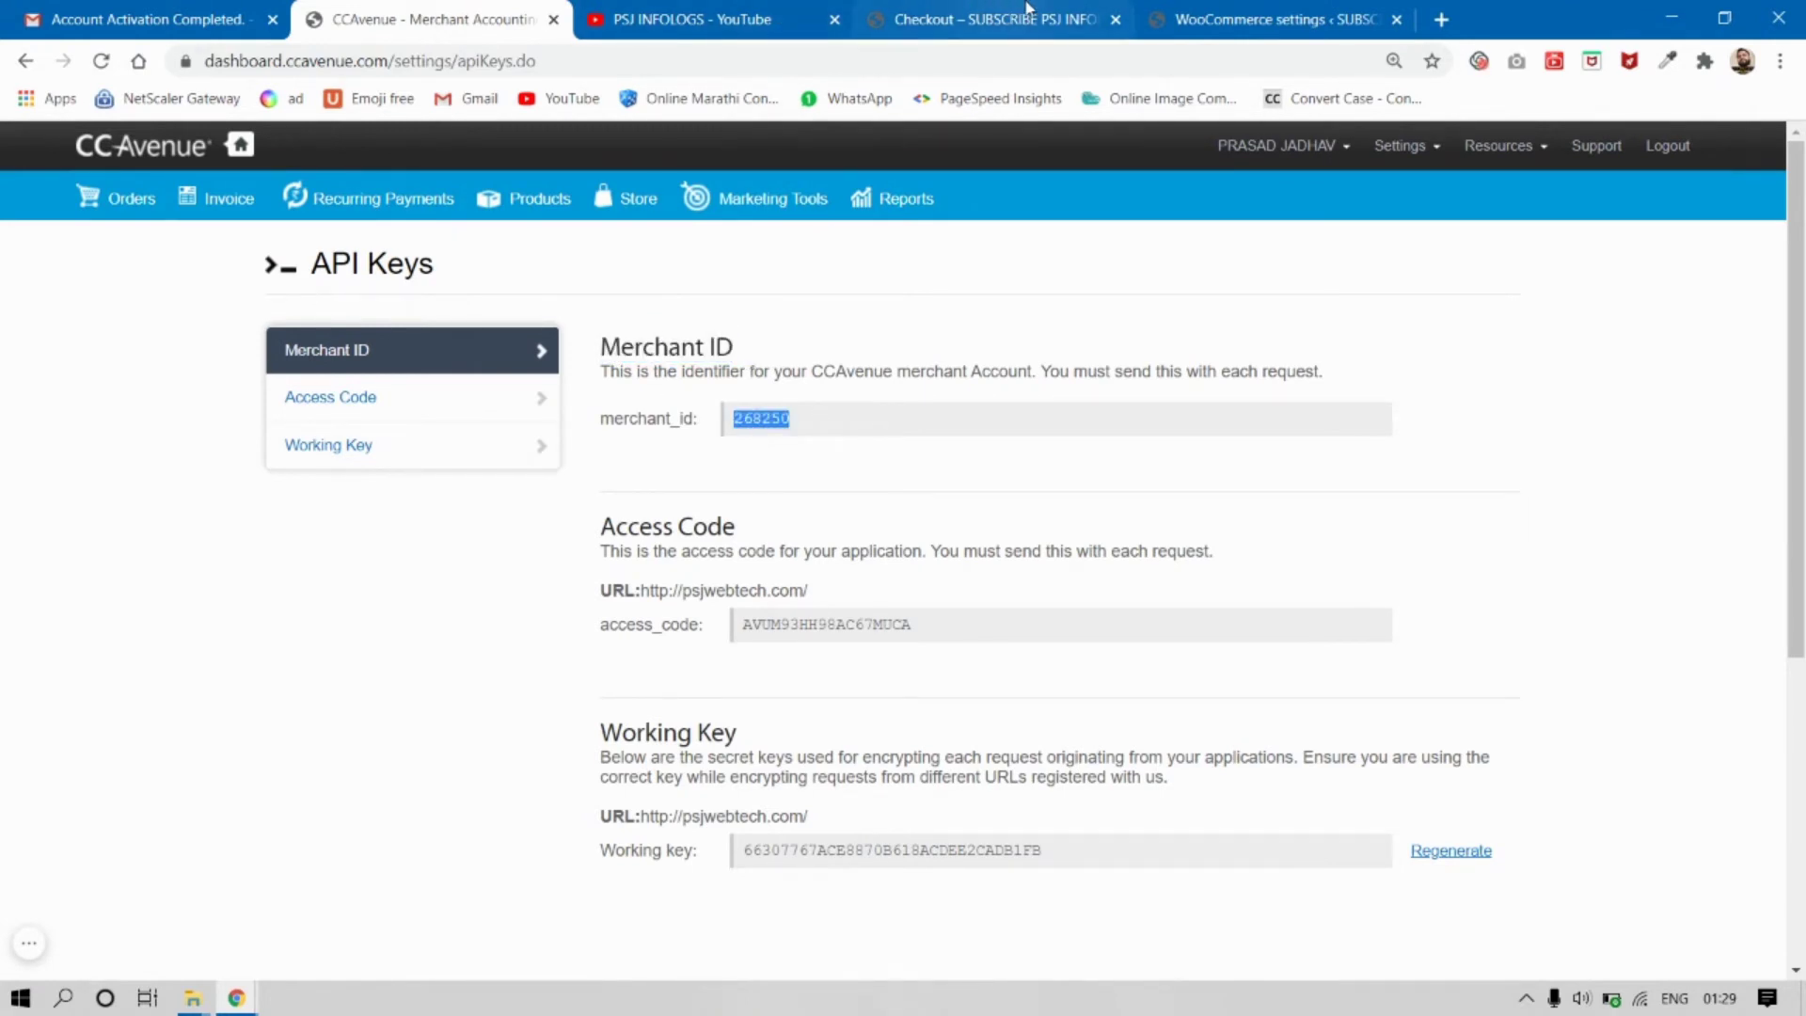
Paste the copied merchant ID into the WooCommerce gateway's Merchant ID field and remove the extra leading characters
left_click(1216, 13)
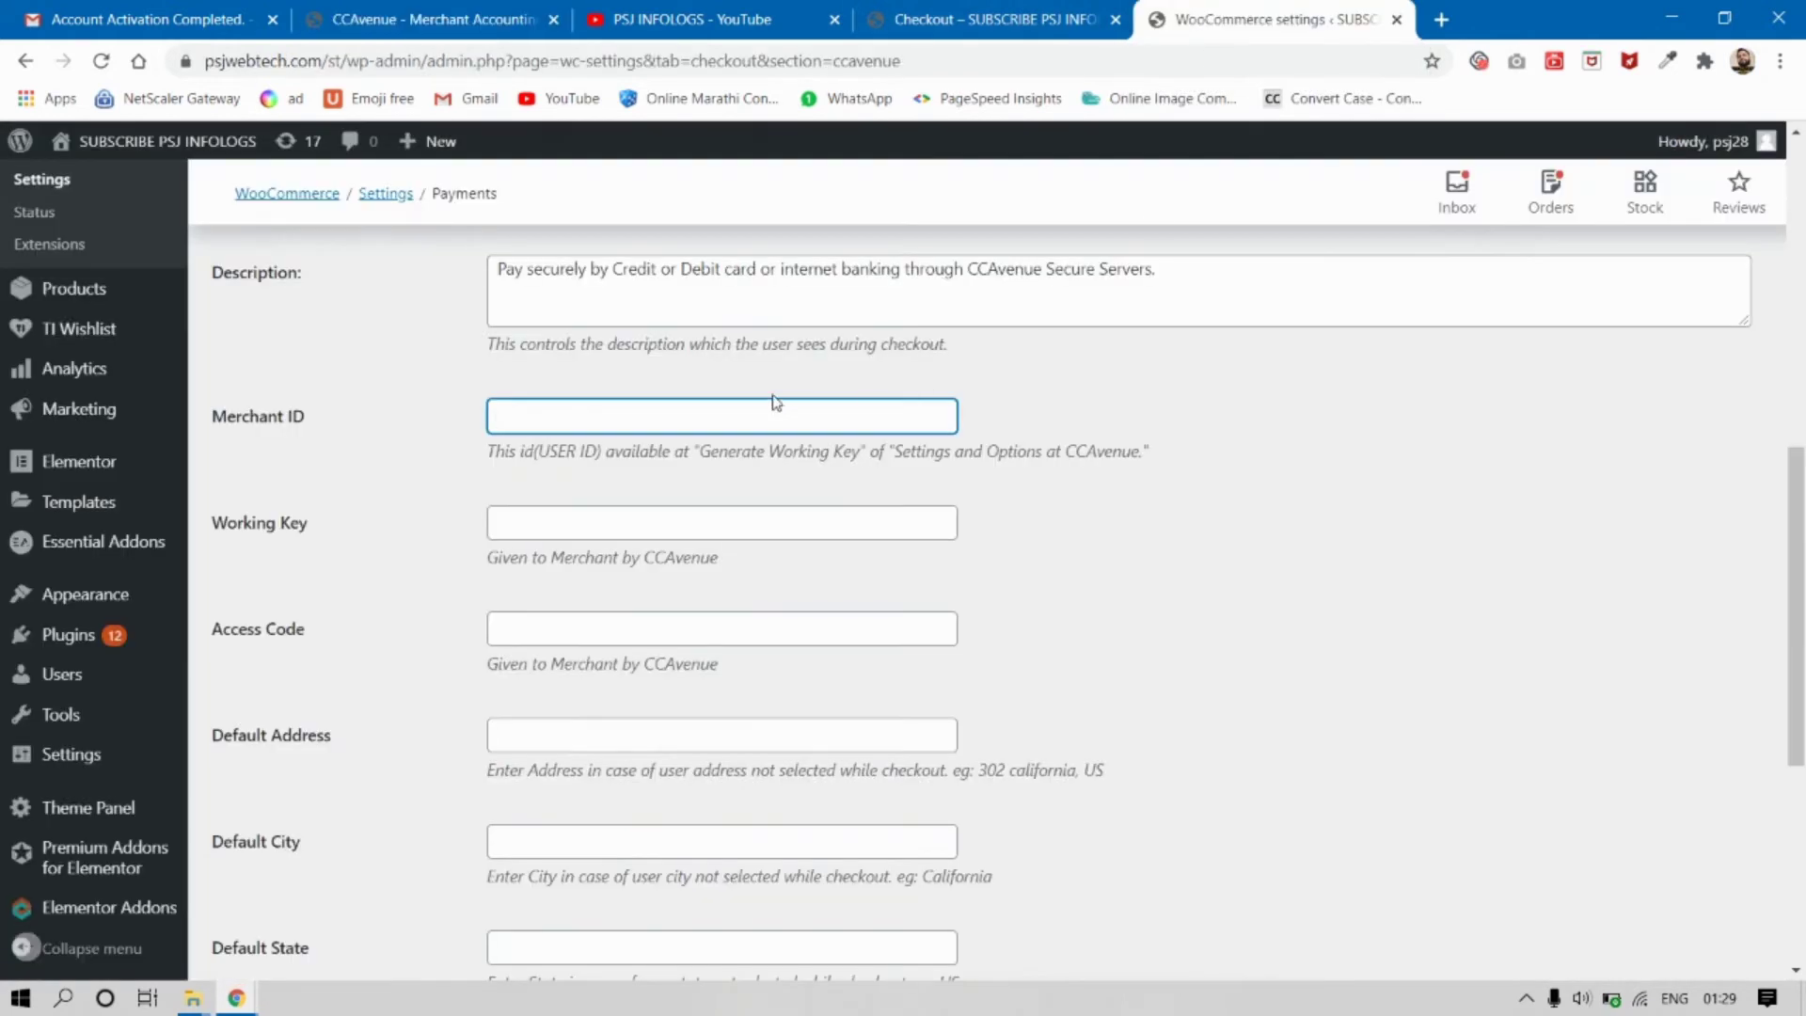
key("ctrl+v")
key("Home")
key("Delete")
key("Delete")
key("Delete")
key("Delete")
key("Delete")
key("Delete")
key("Delete")
key("Delete")
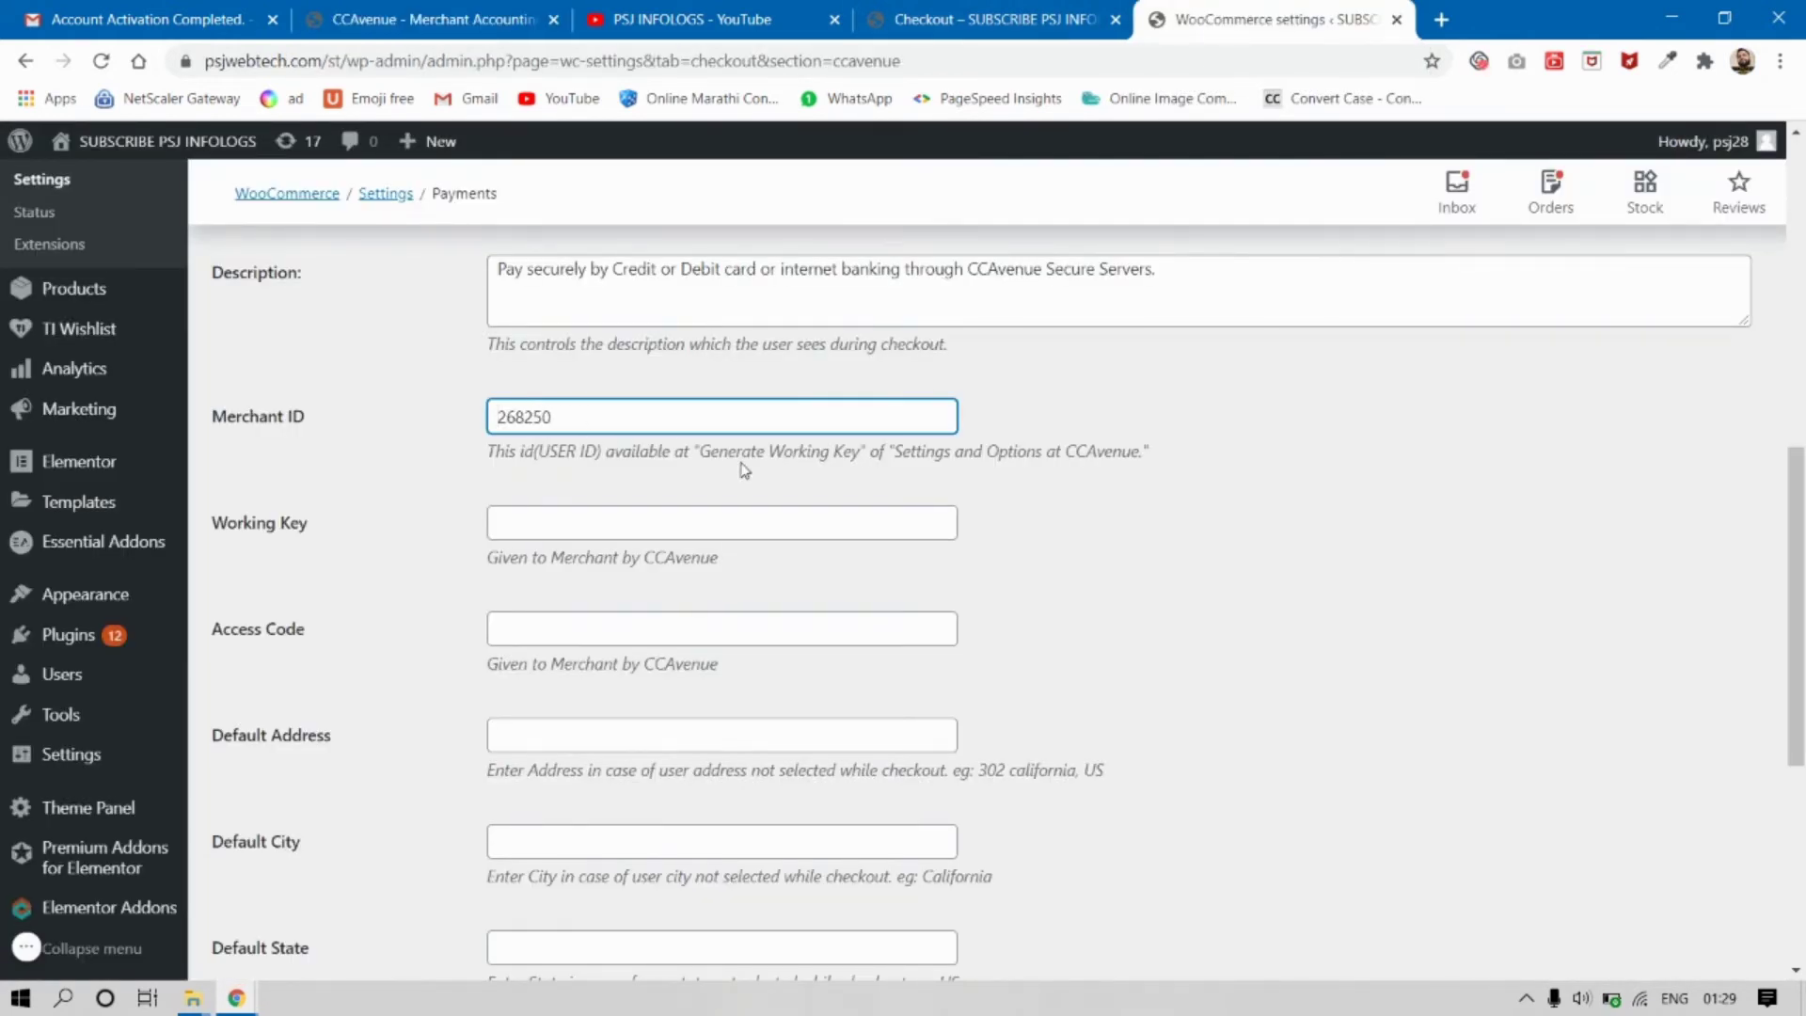
Copy the working key from the CCAvenue API Keys page and paste it into the WooCommerce gateway's Working Key field
left_click(290, 557)
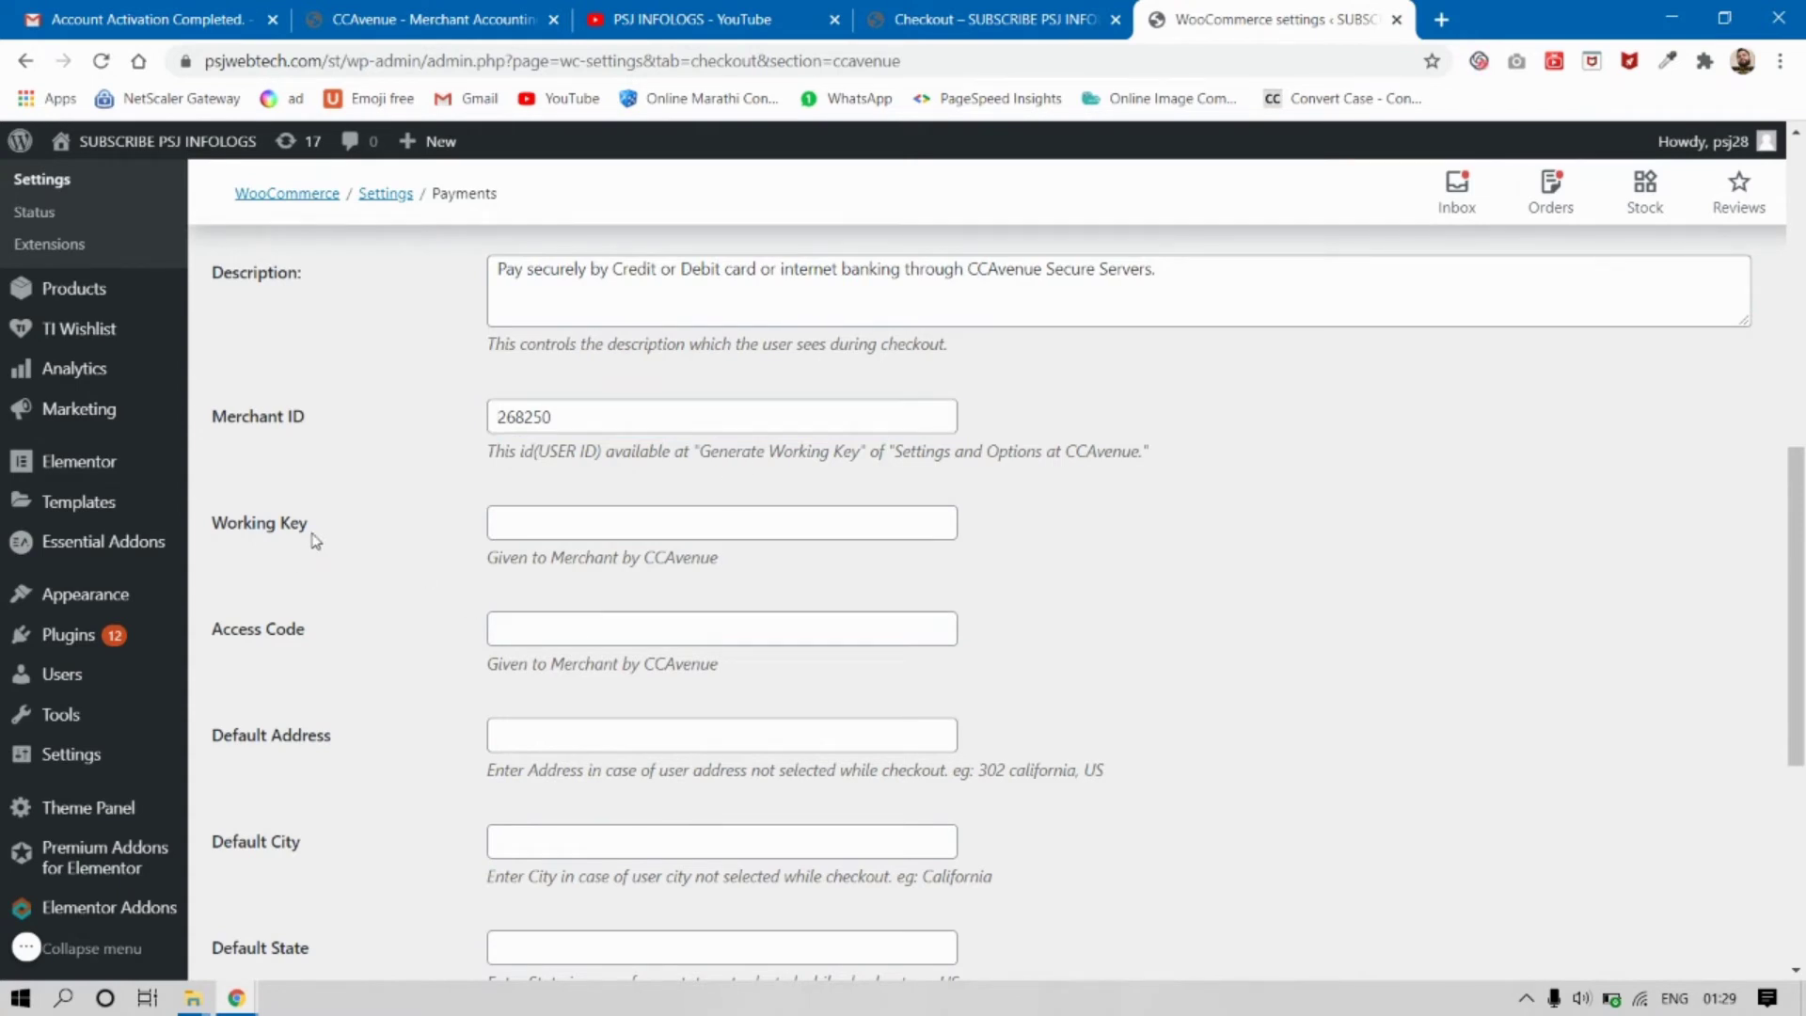
left_click(598, 513)
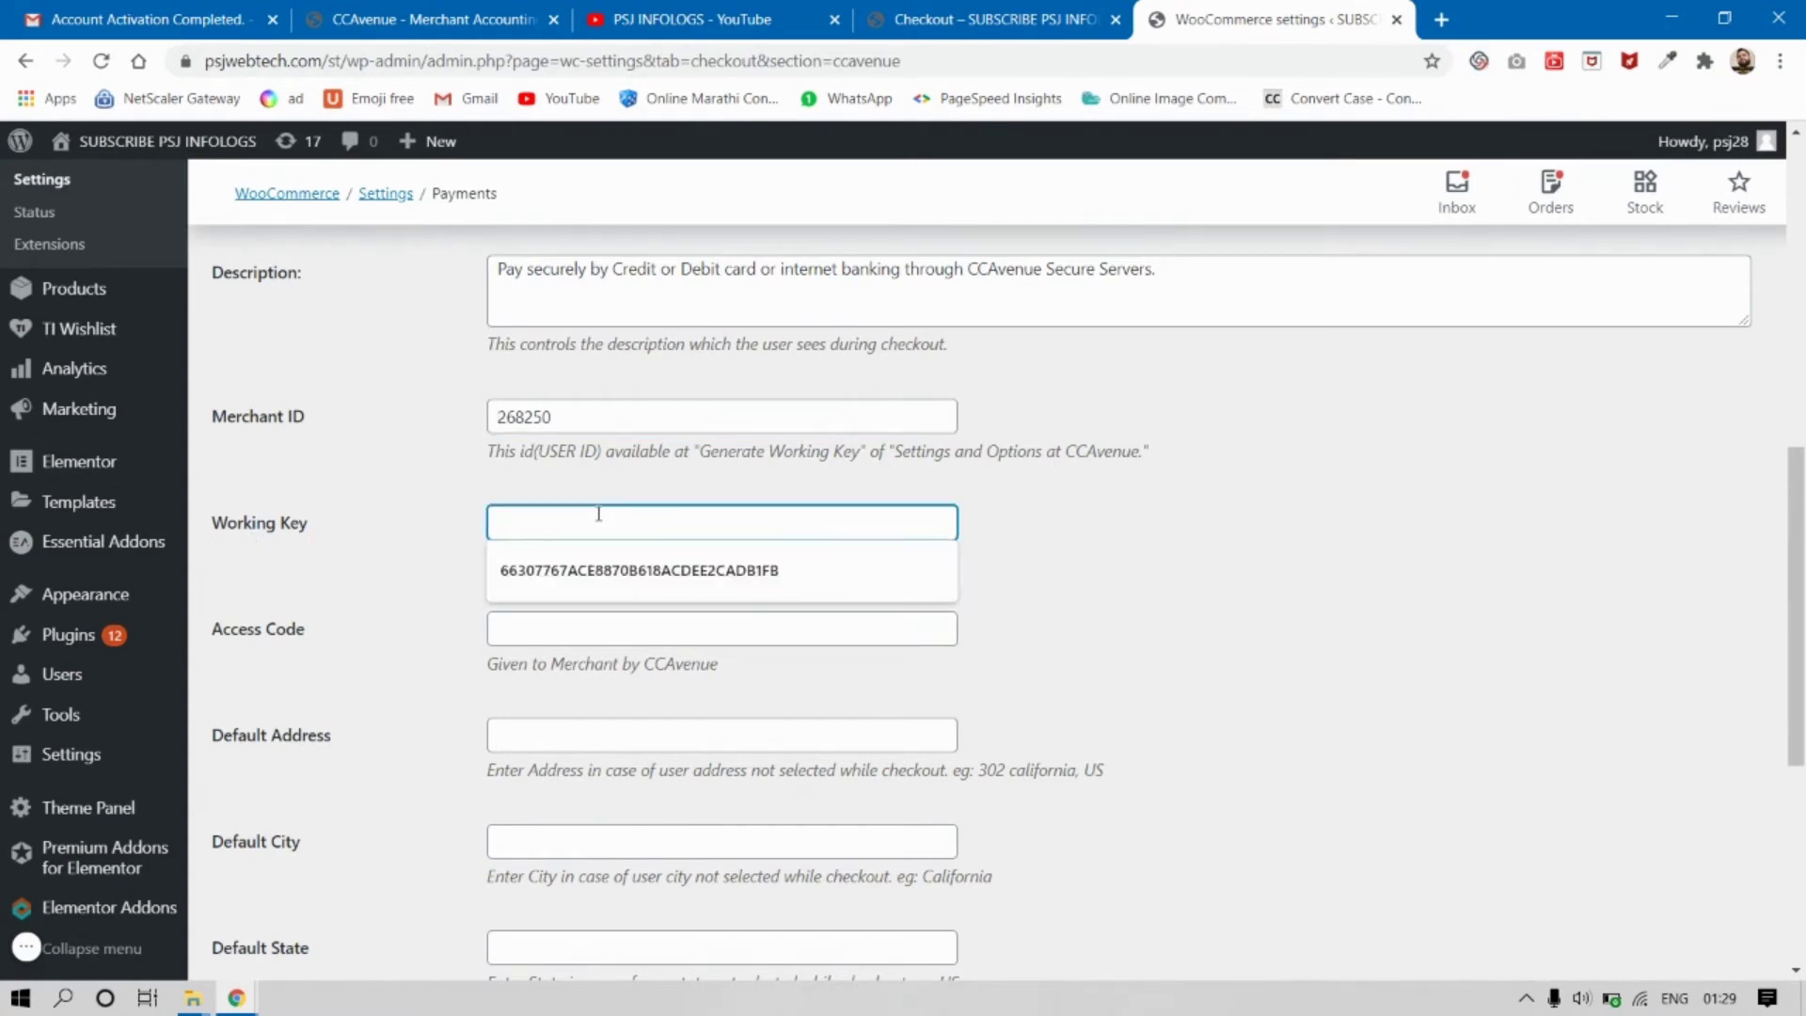
left_click(420, 495)
left_click(514, 517)
left_click(463, 29)
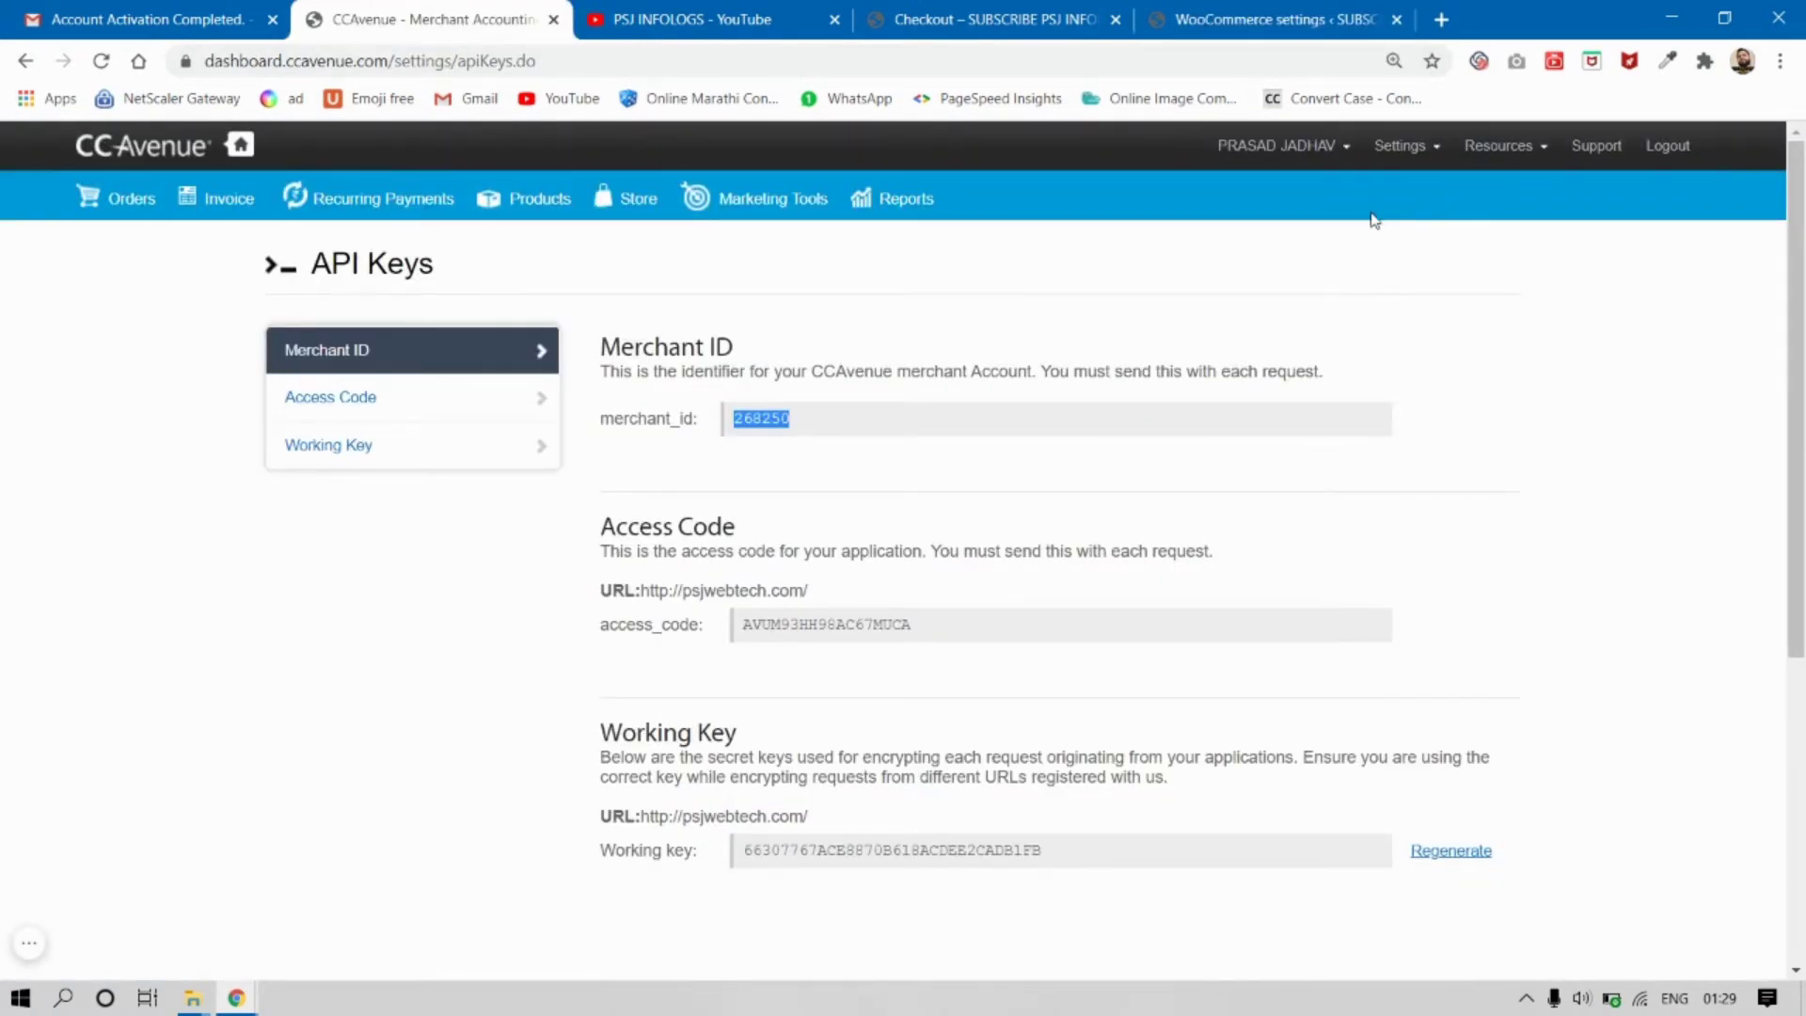
scroll(715, 621, "down", 1)
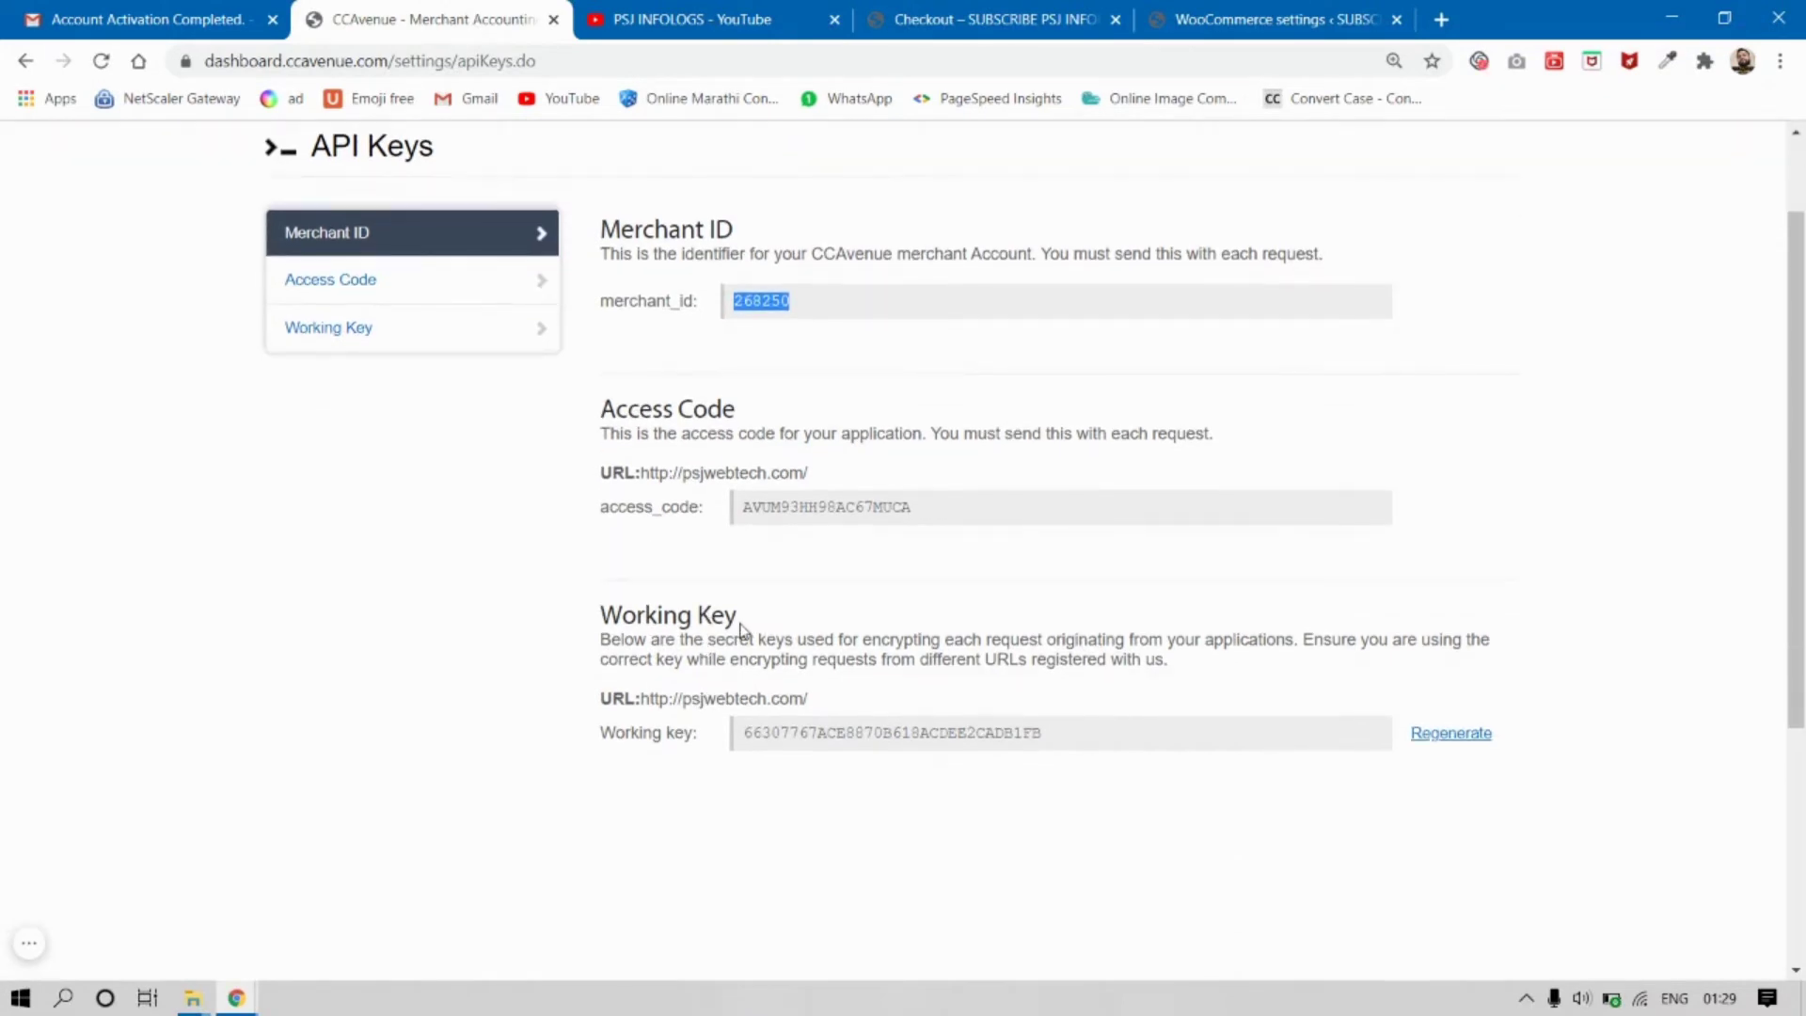
left_click_drag(1045, 735, 742, 739)
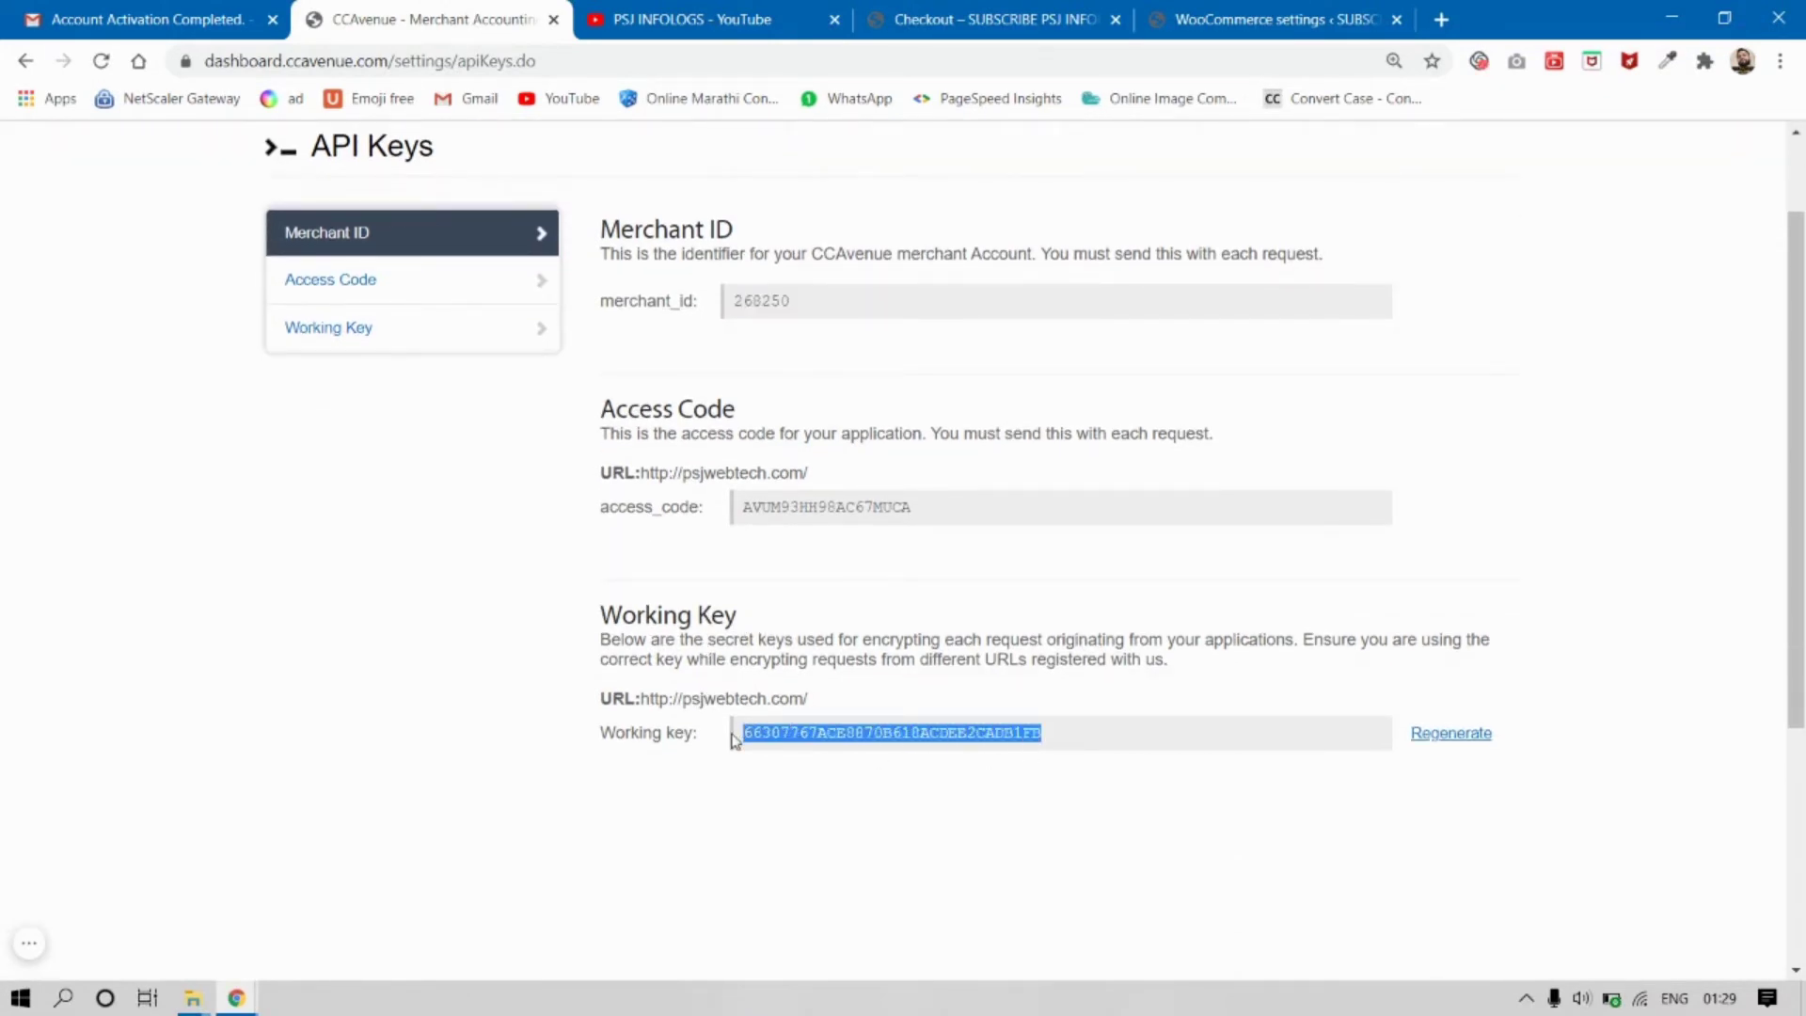
right_click(797, 734)
left_click(822, 753)
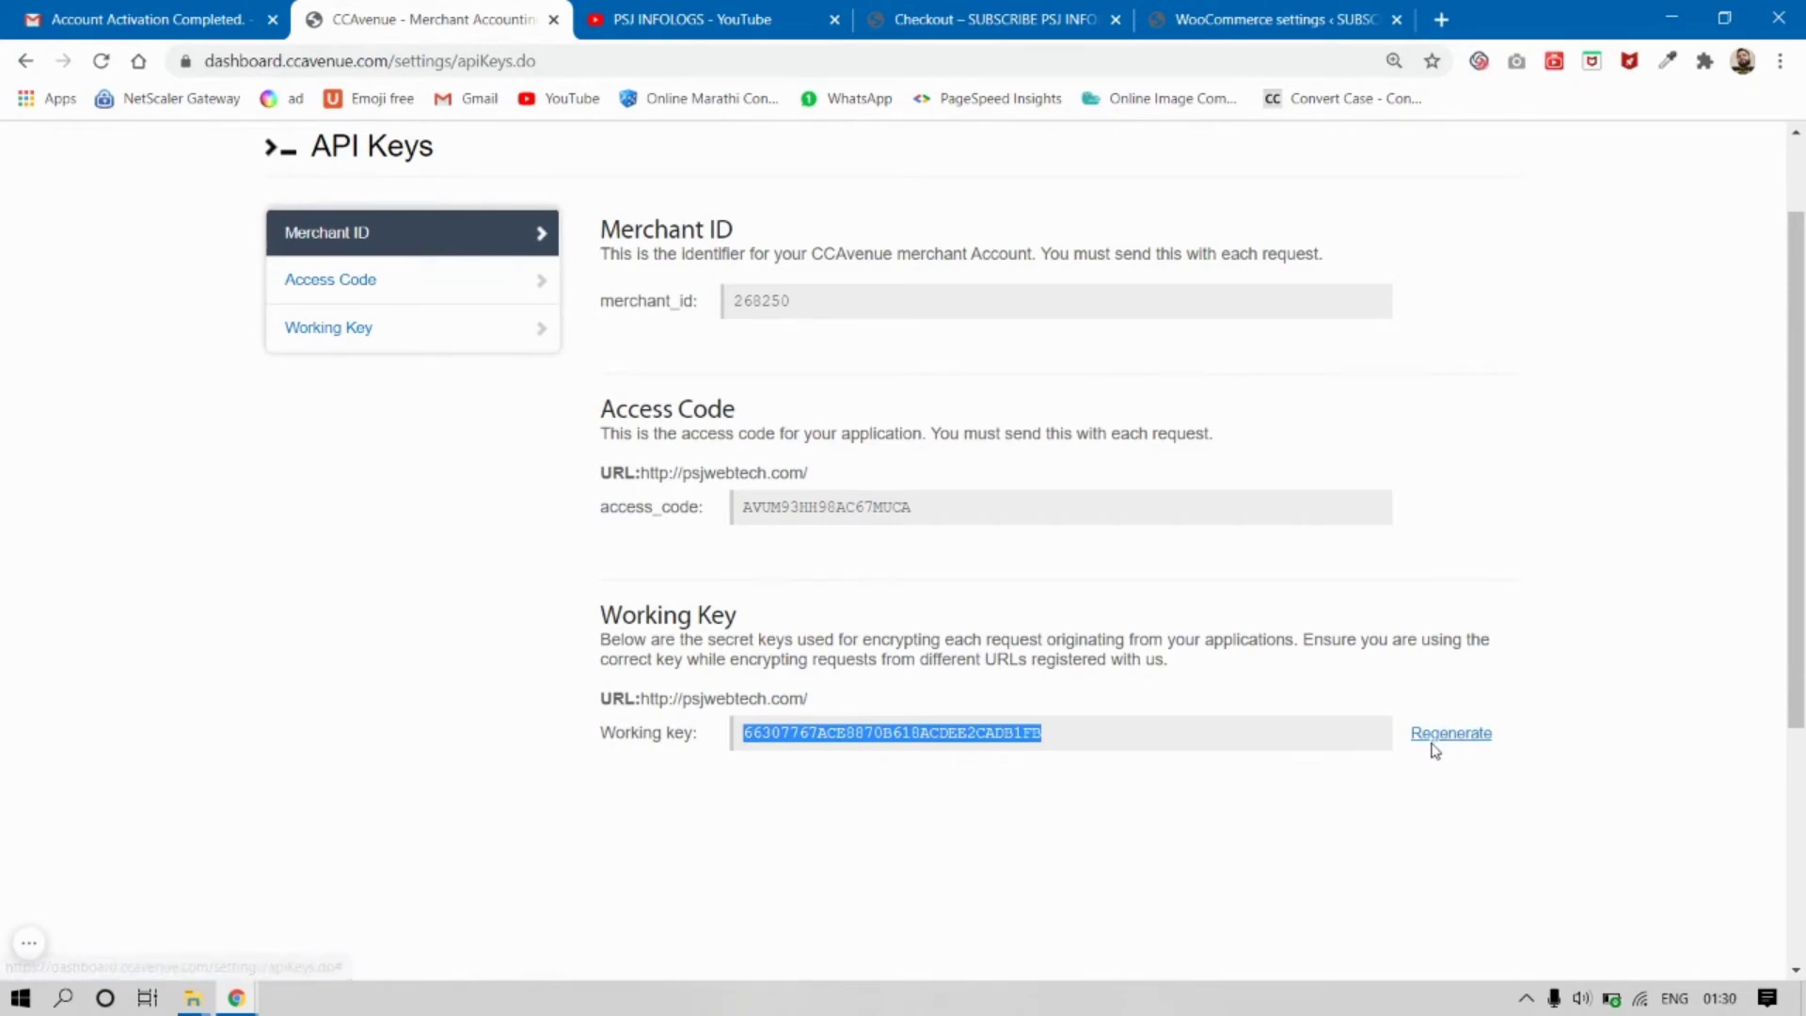
left_click(1260, 19)
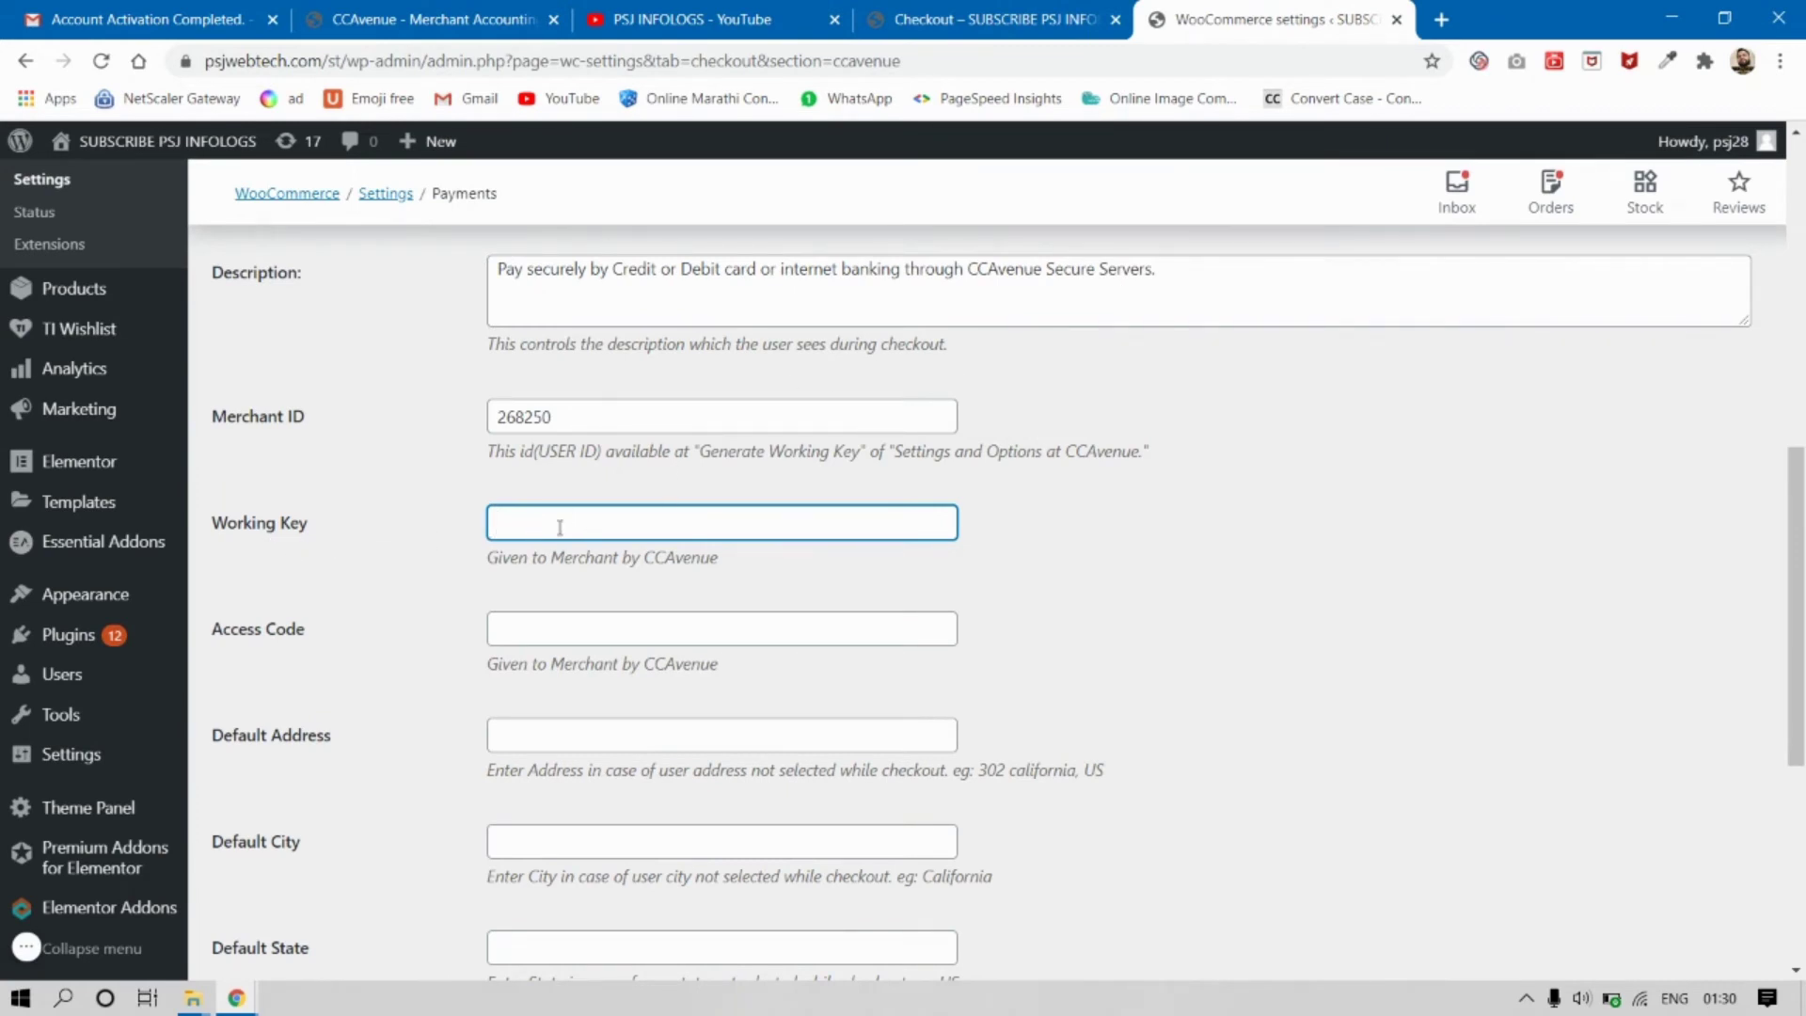
key("ctrl+v")
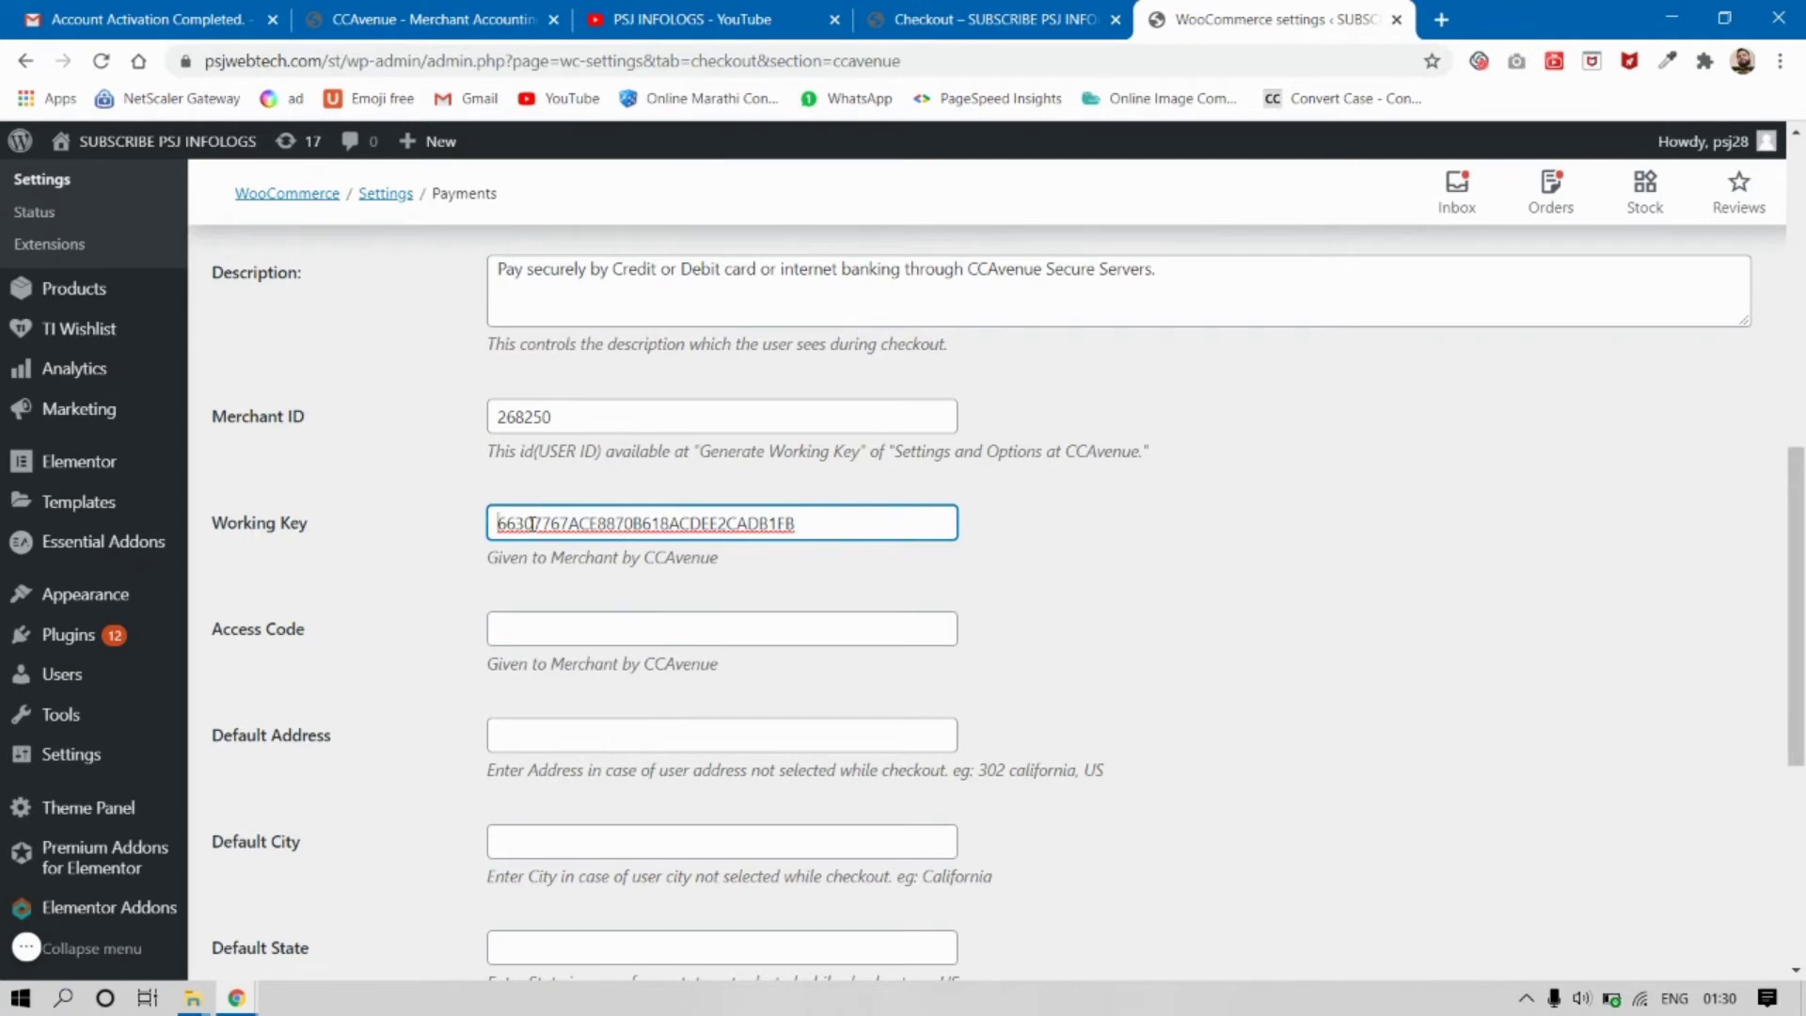
key("Tab")
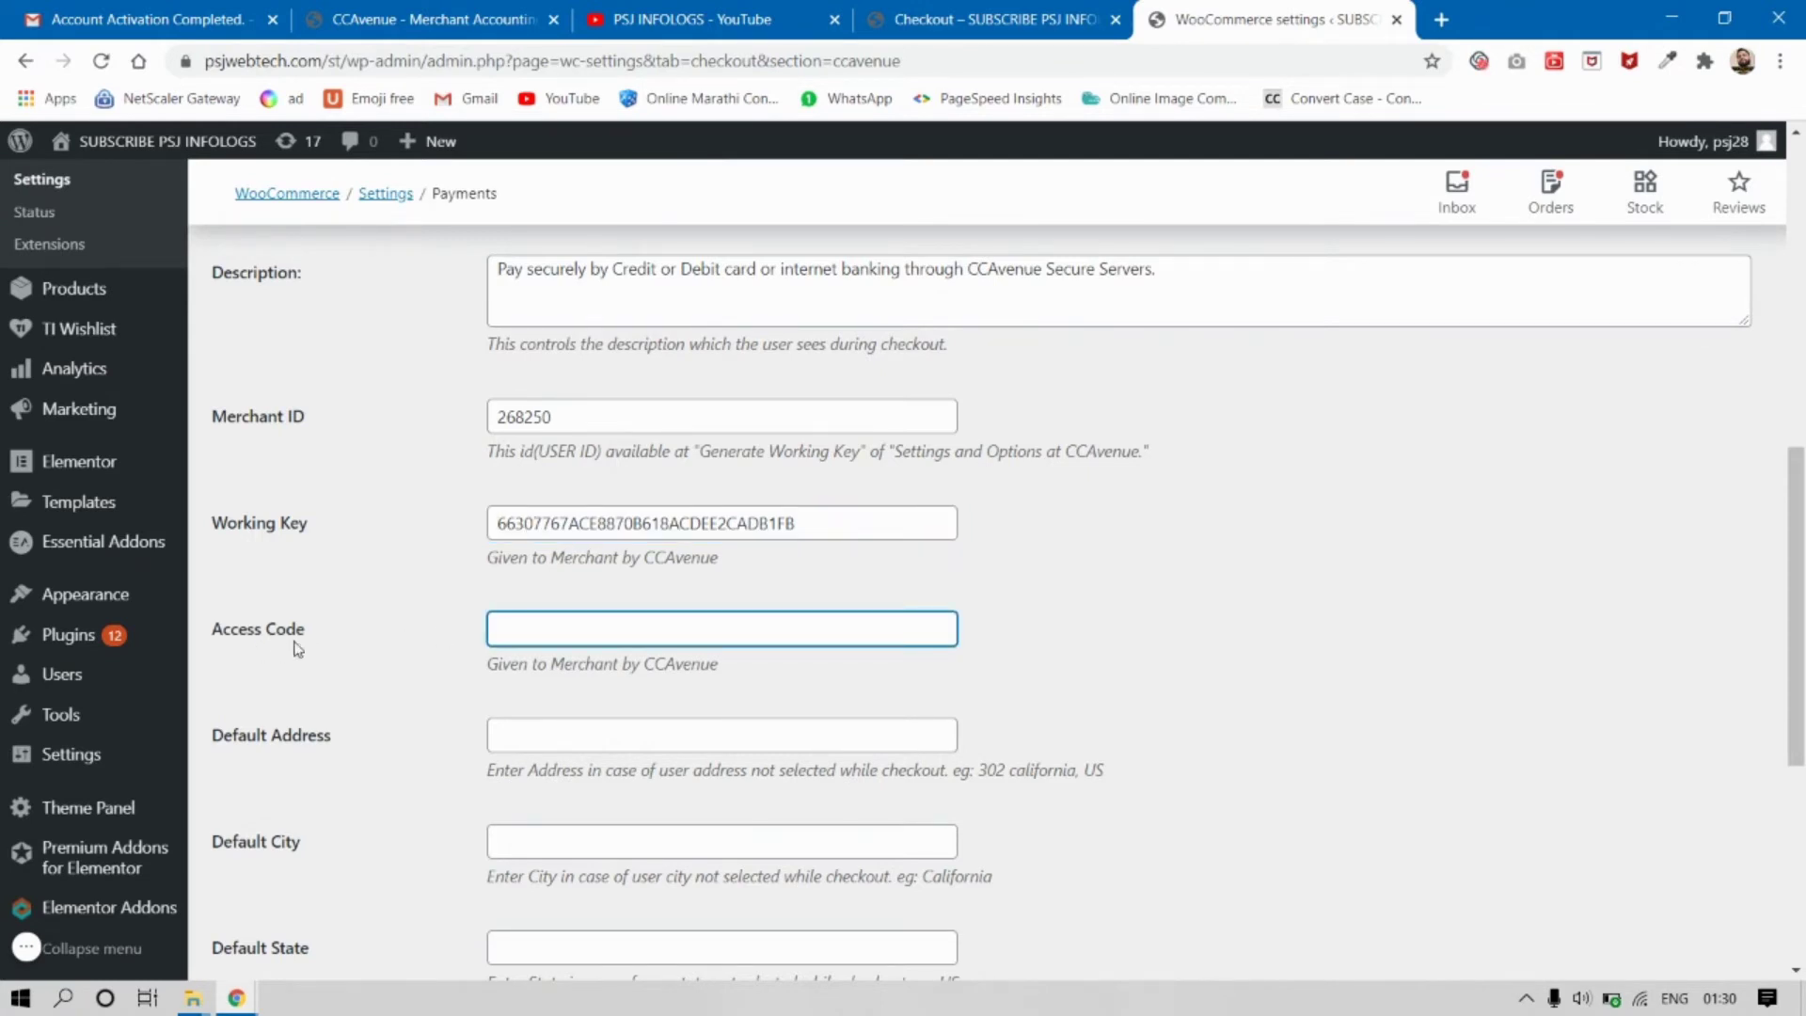
Return to the CCAvenue API Keys page and copy the access code for the empty Access Code field
left_click(398, 11)
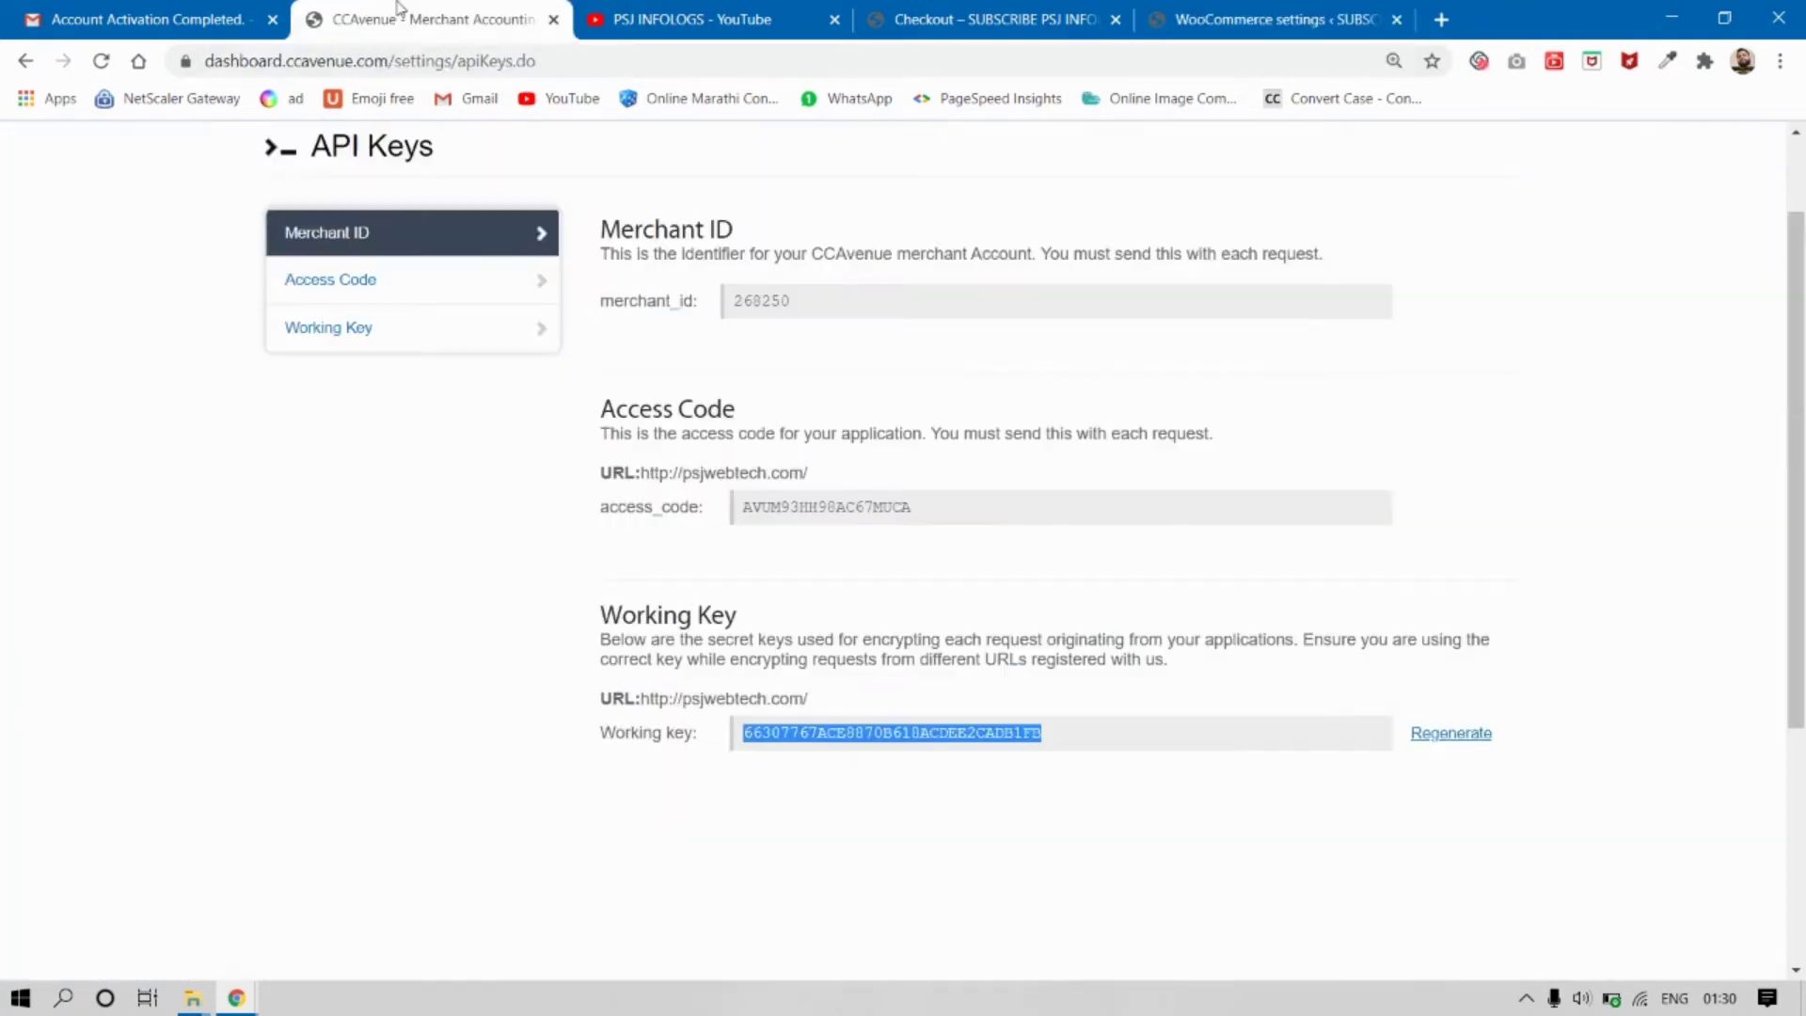
left_click(496, 534)
scroll(775, 419, "up", 1)
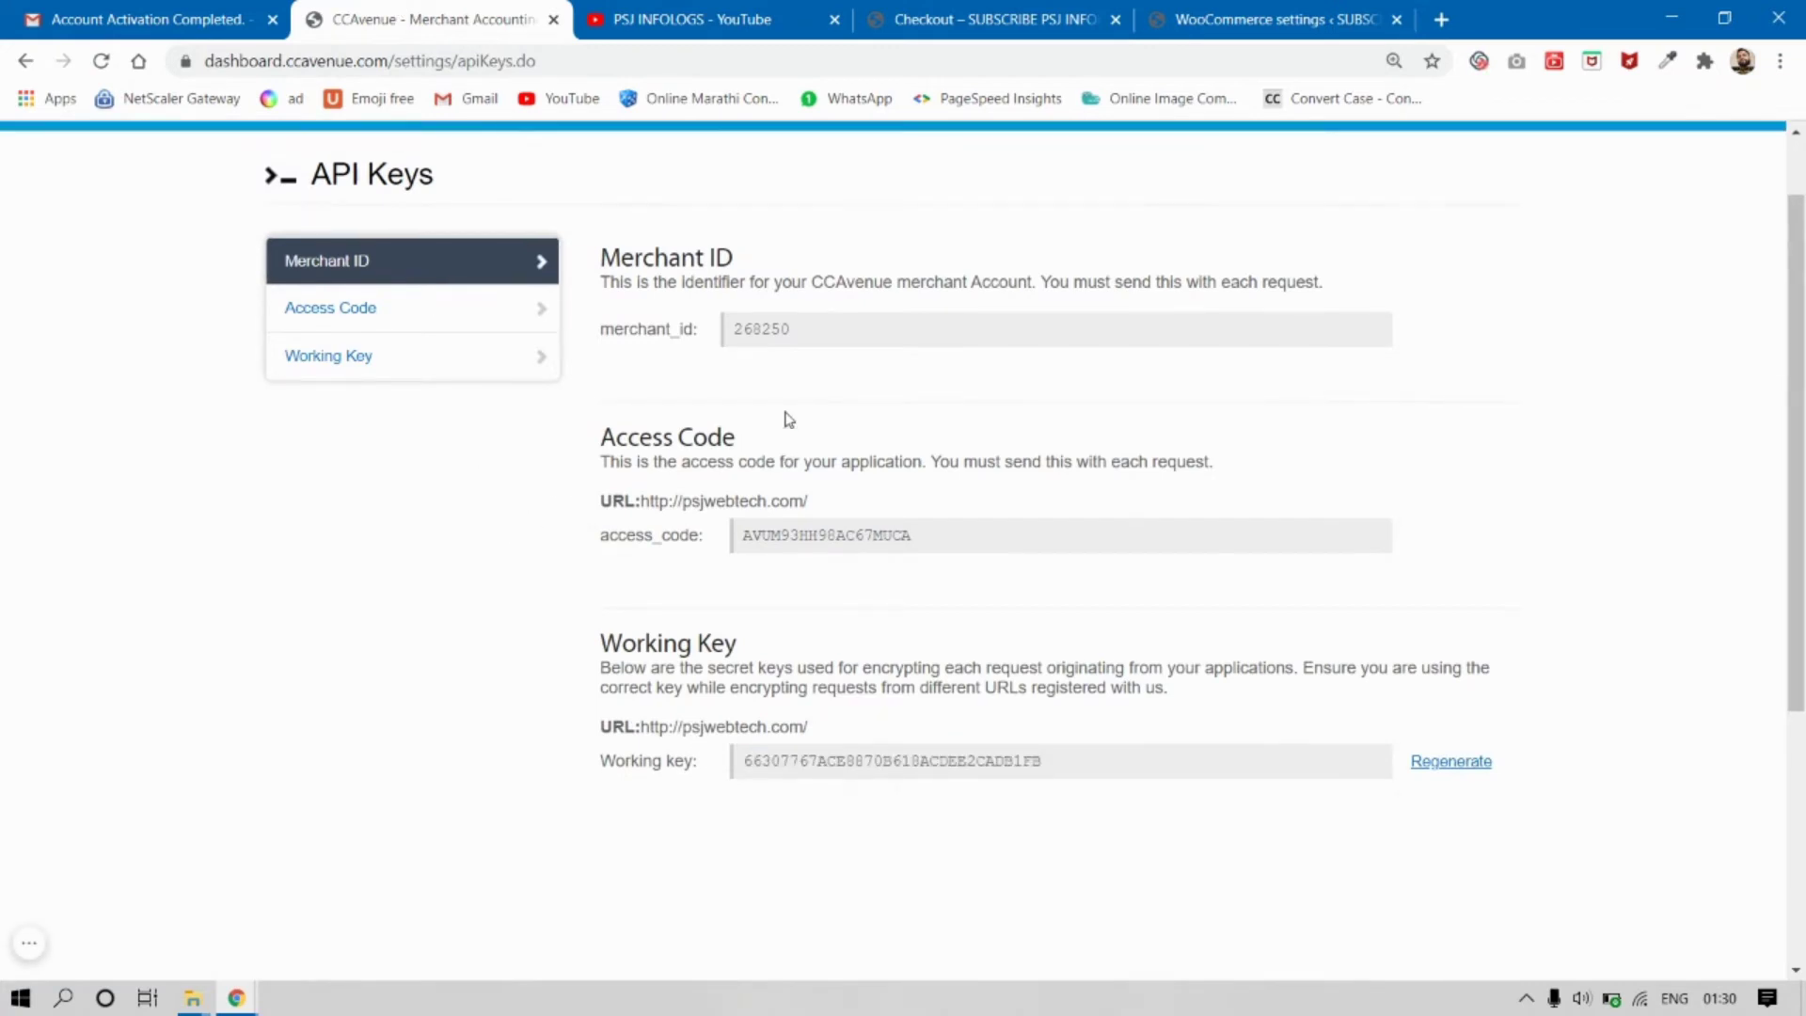
left_click(1400, 147)
left_click(1410, 230)
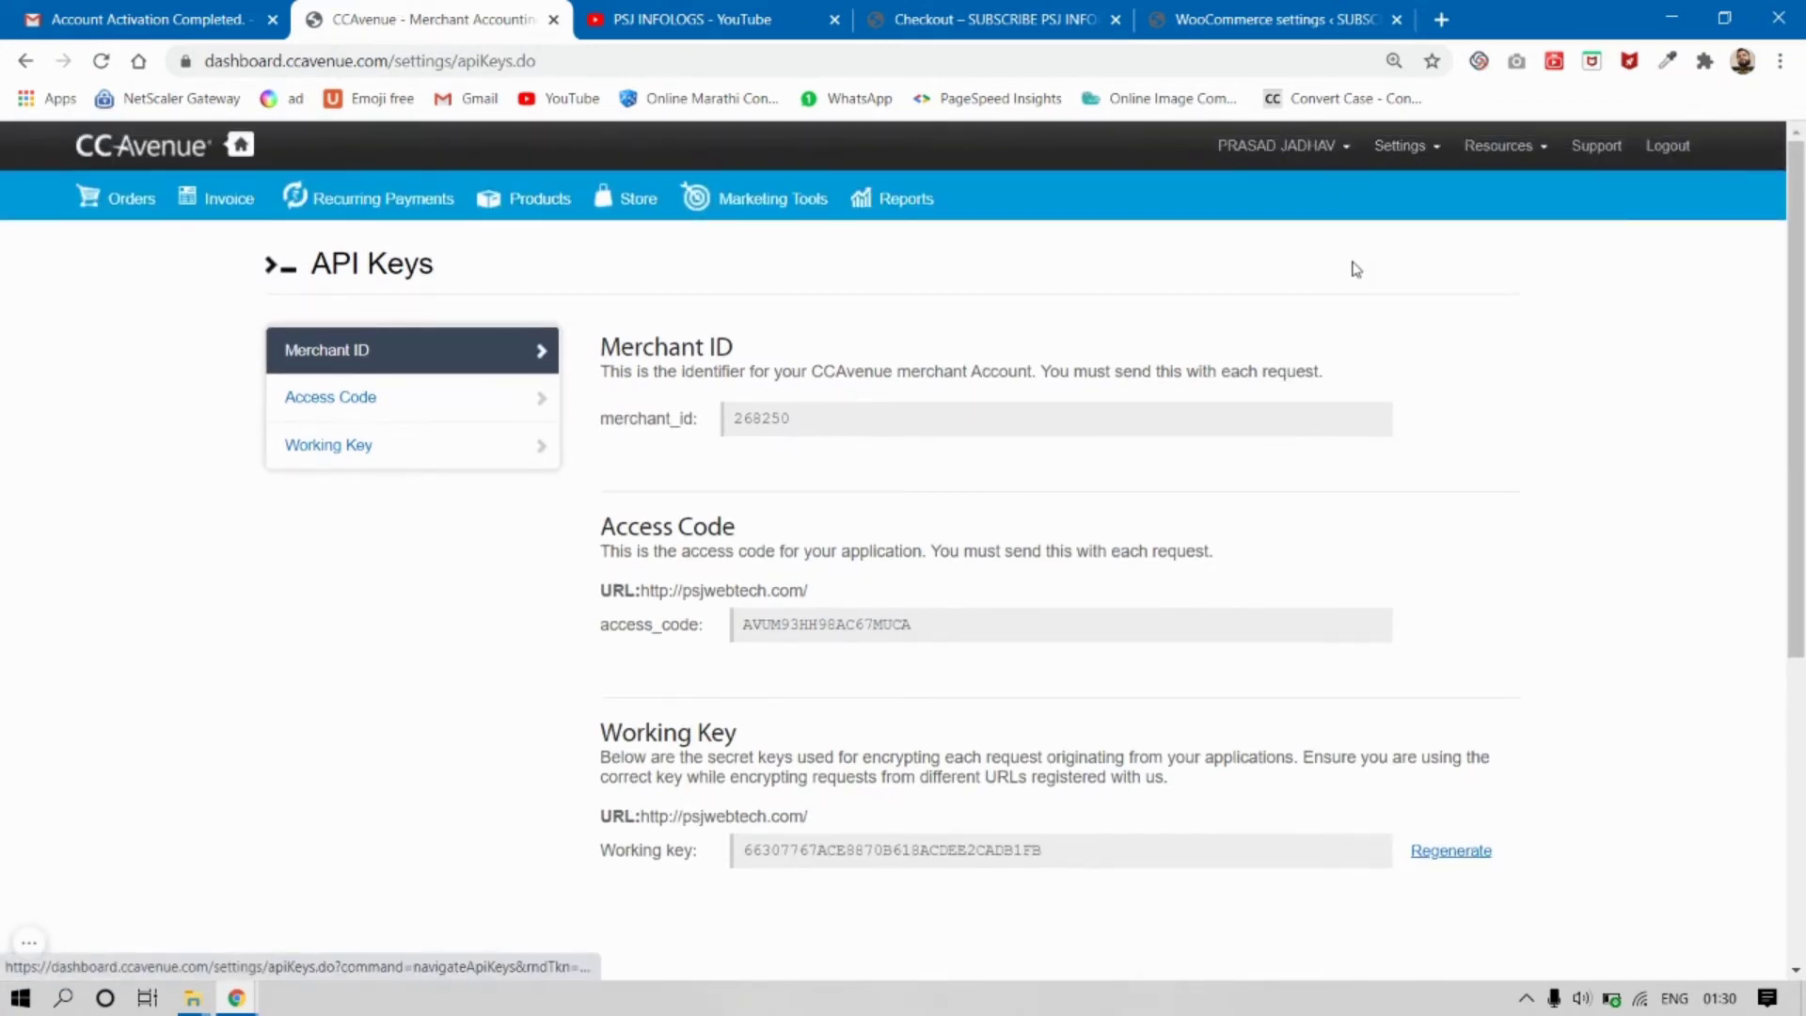
left_click_drag(781, 543, 602, 341)
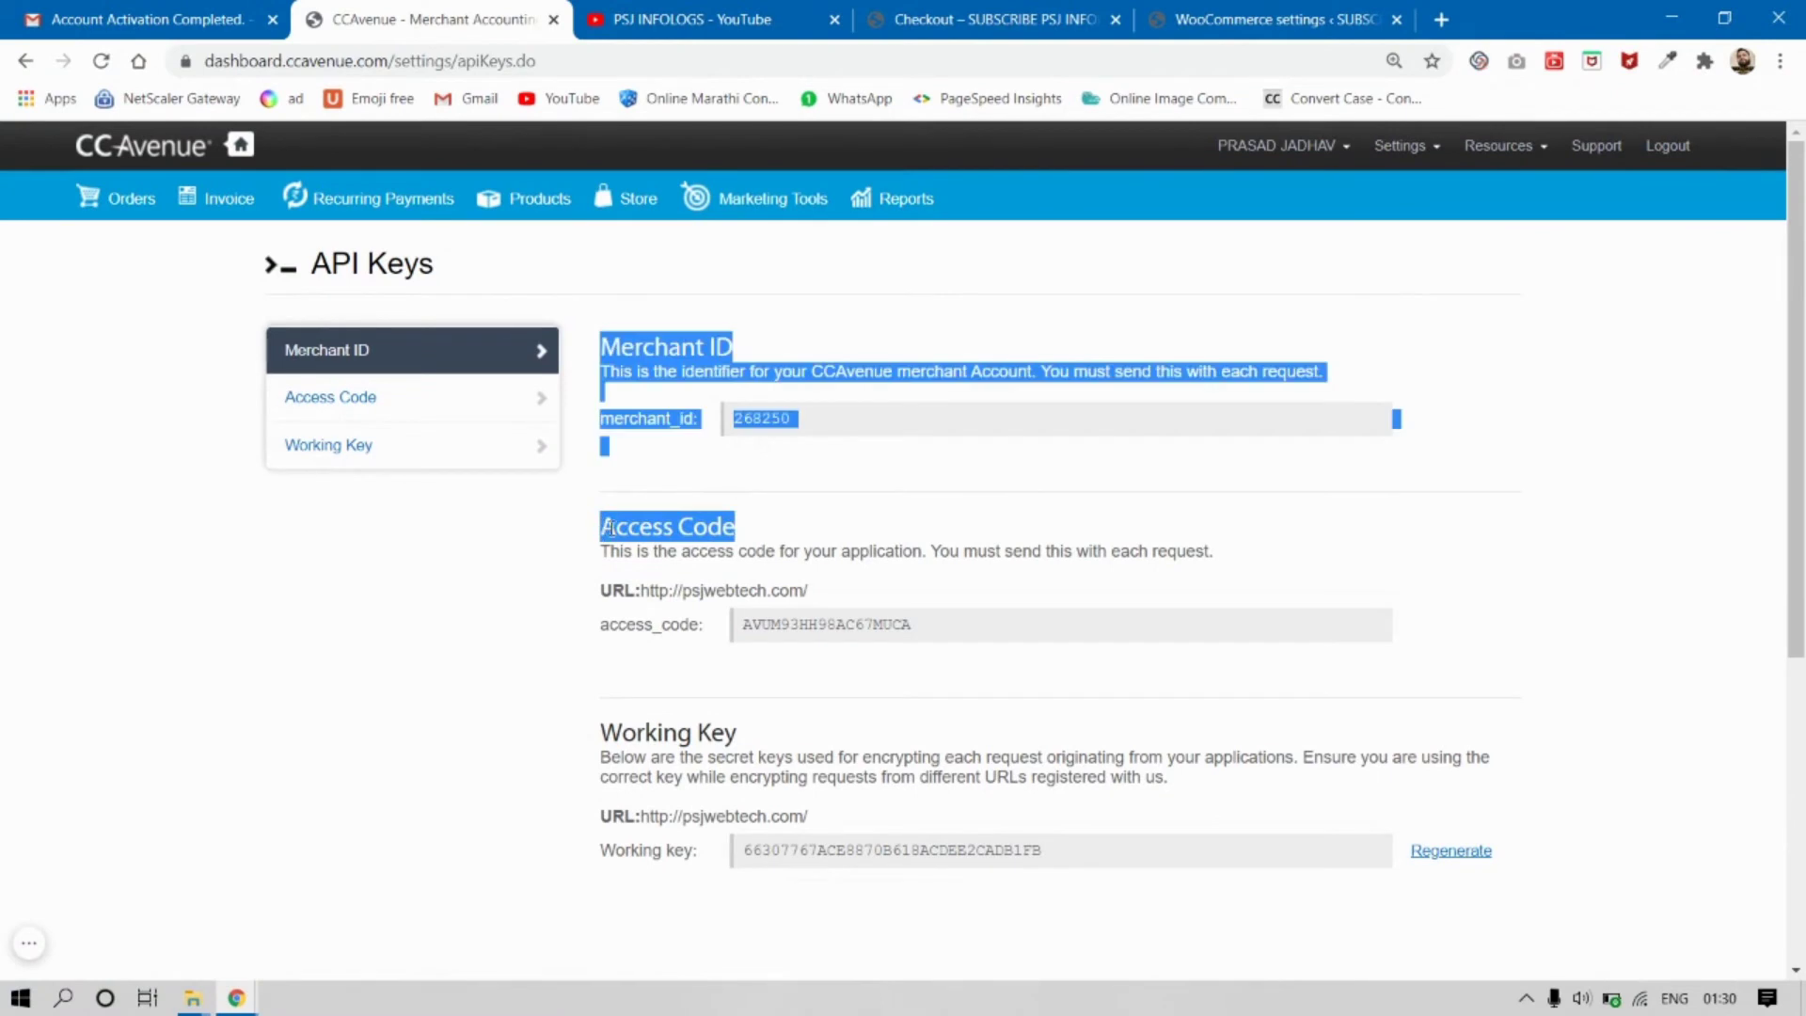
left_click(656, 553)
left_click_drag(940, 628, 737, 623)
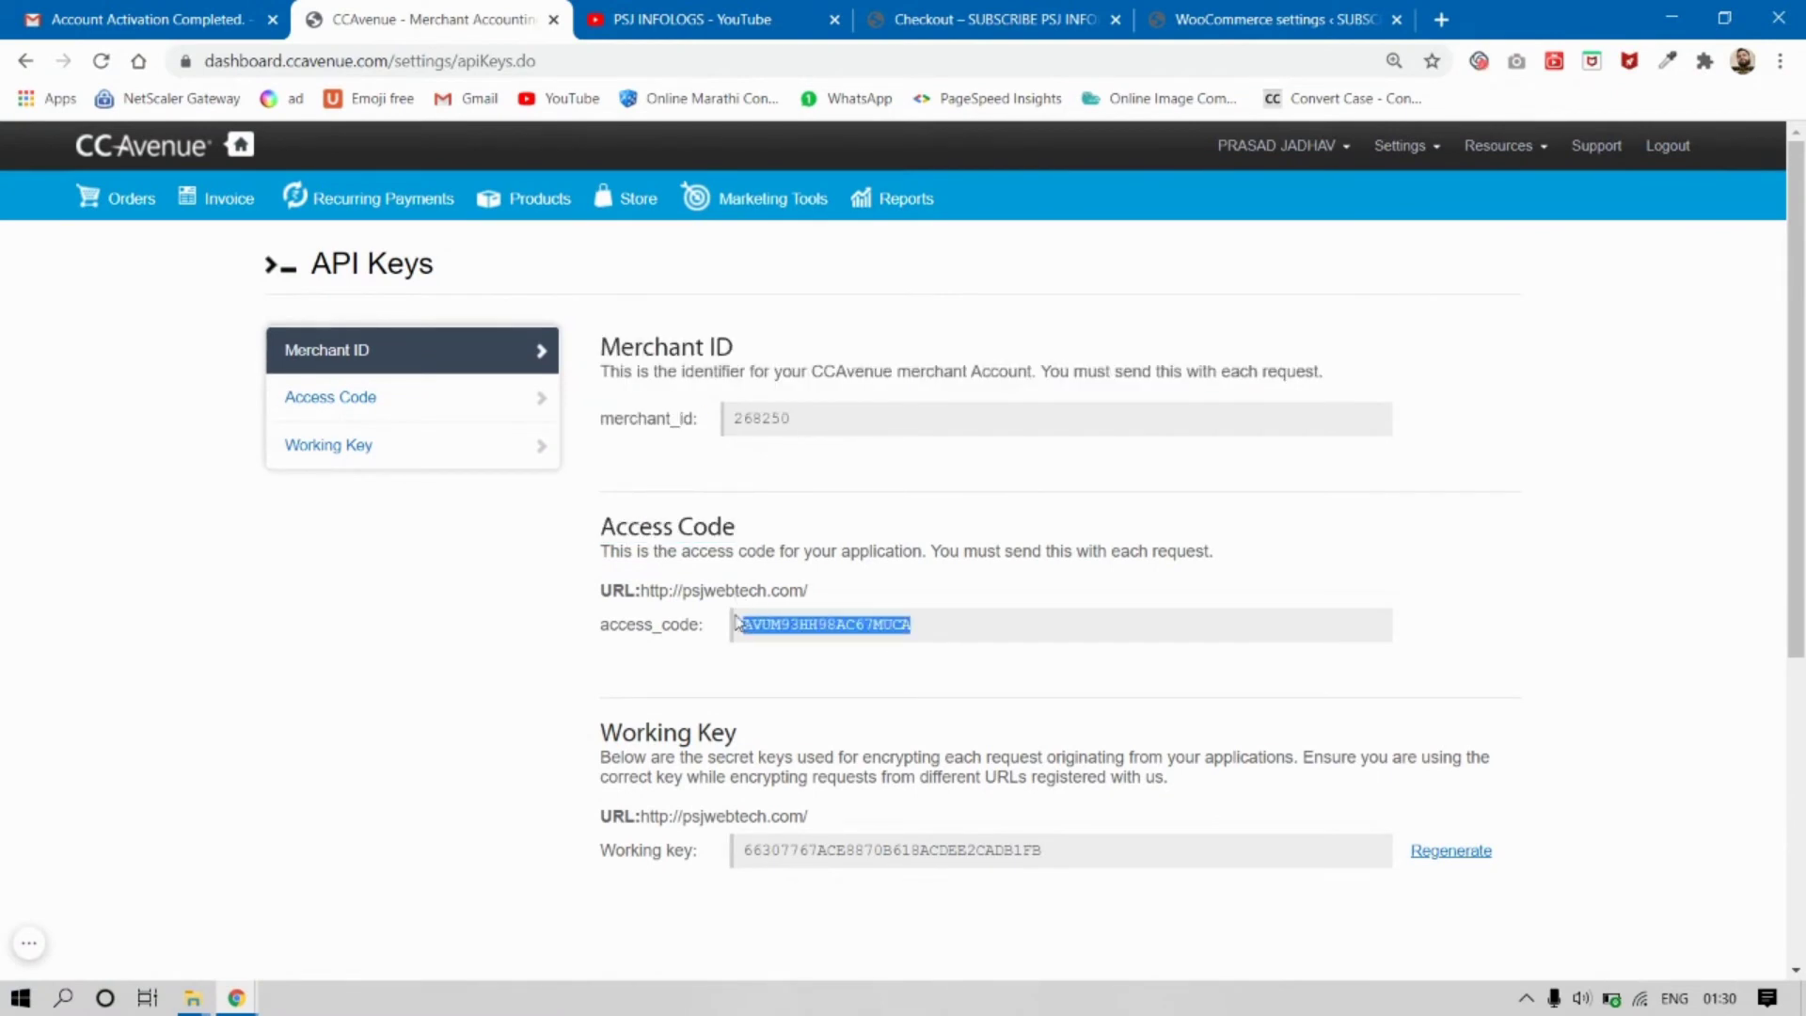
right_click(835, 630)
left_click(870, 646)
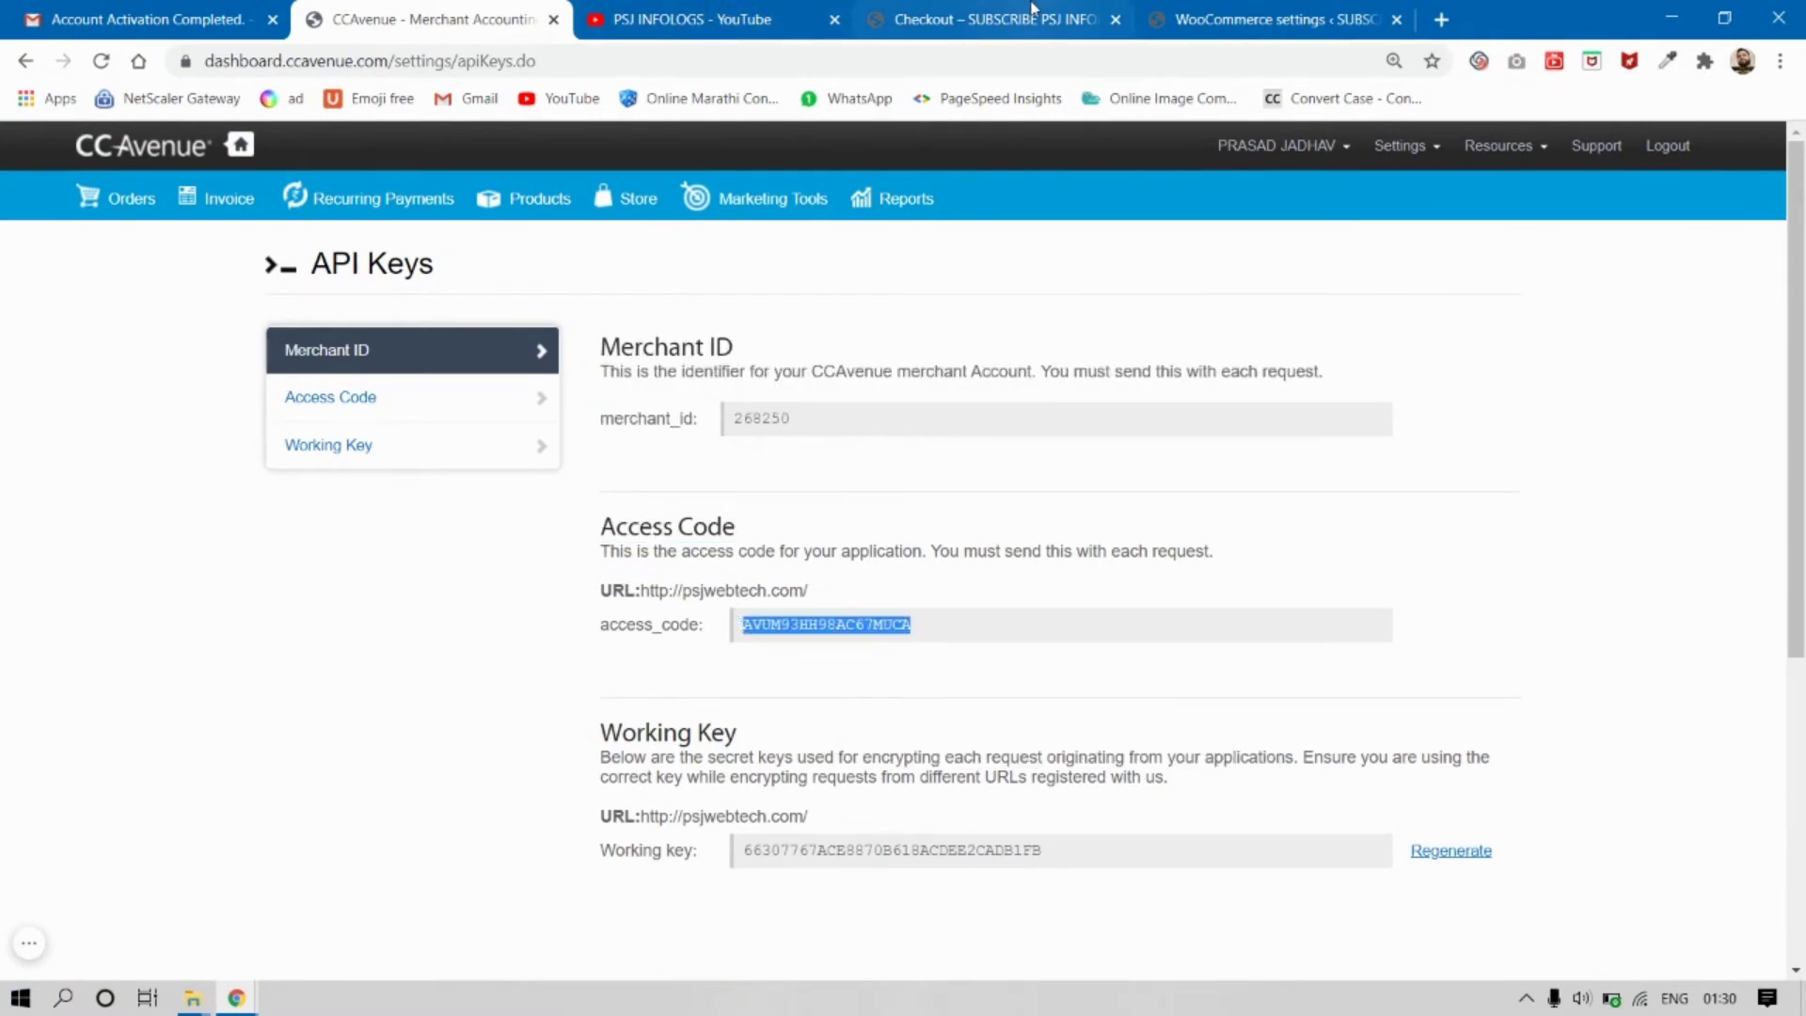
Paste the copied access code into the WooCommerce gateway's Access Code field and save the CCAvenue settings
left_click(1208, 14)
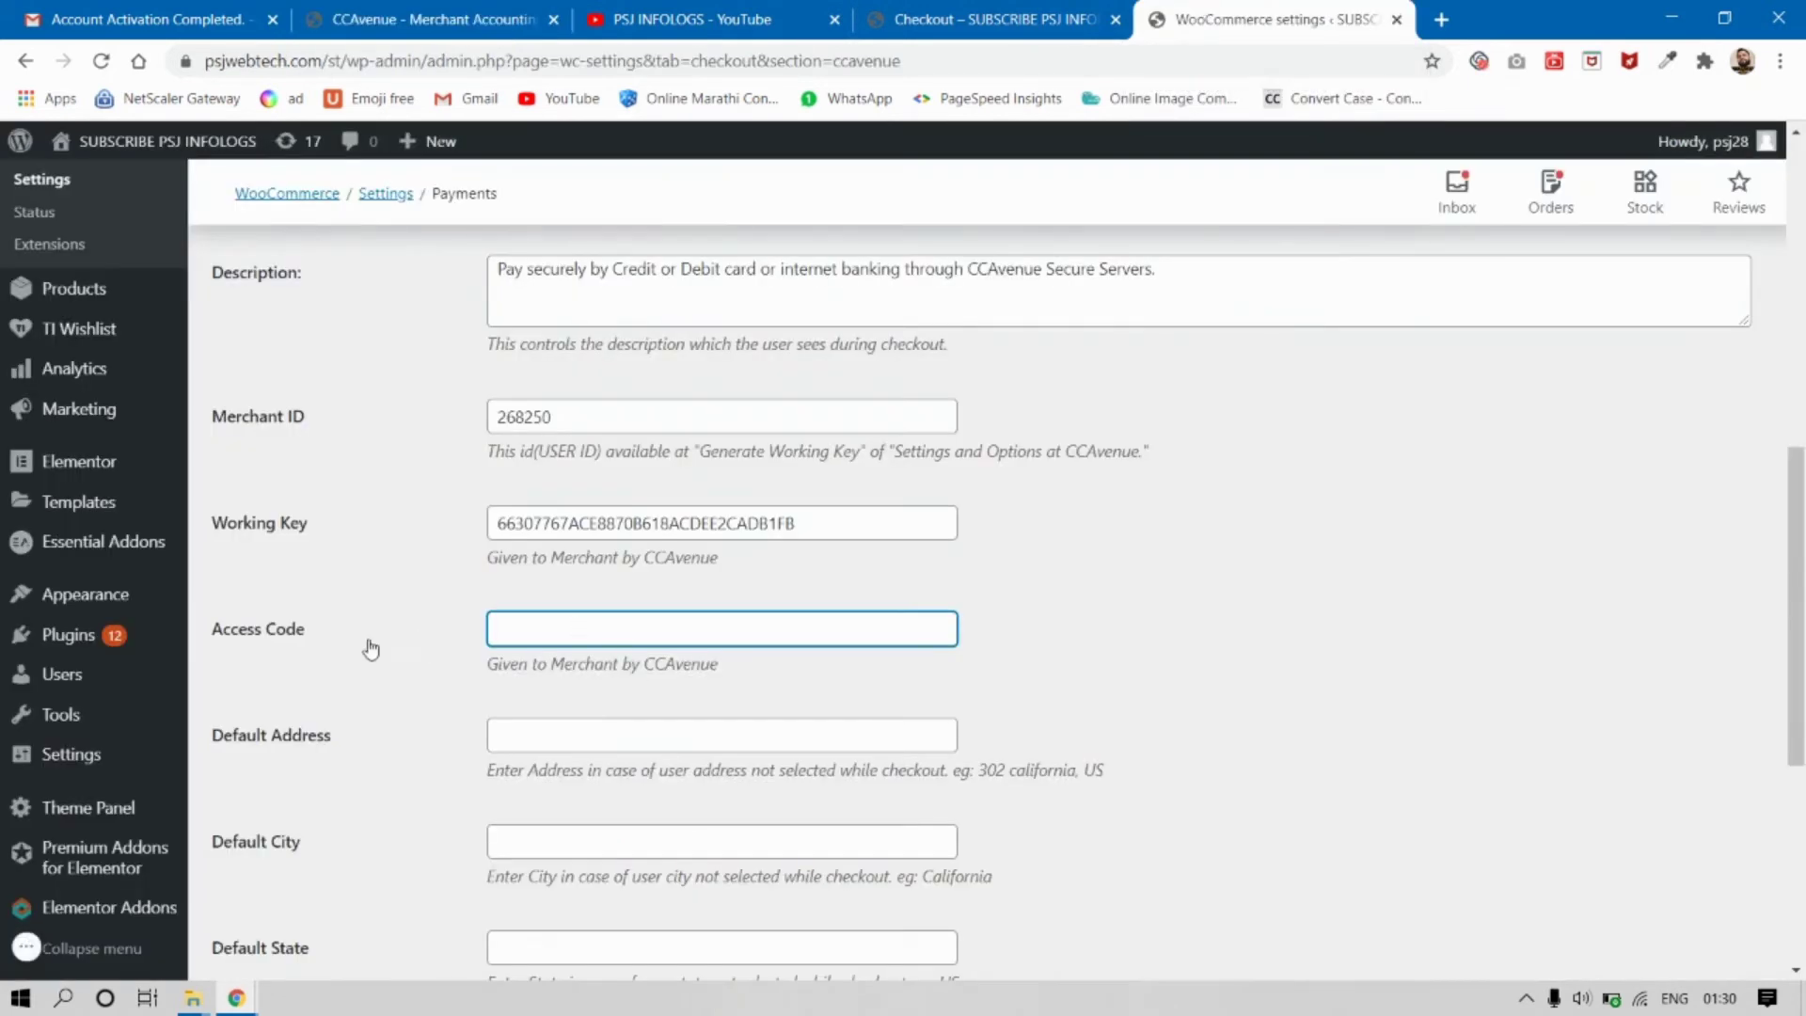
key("ctrl+v")
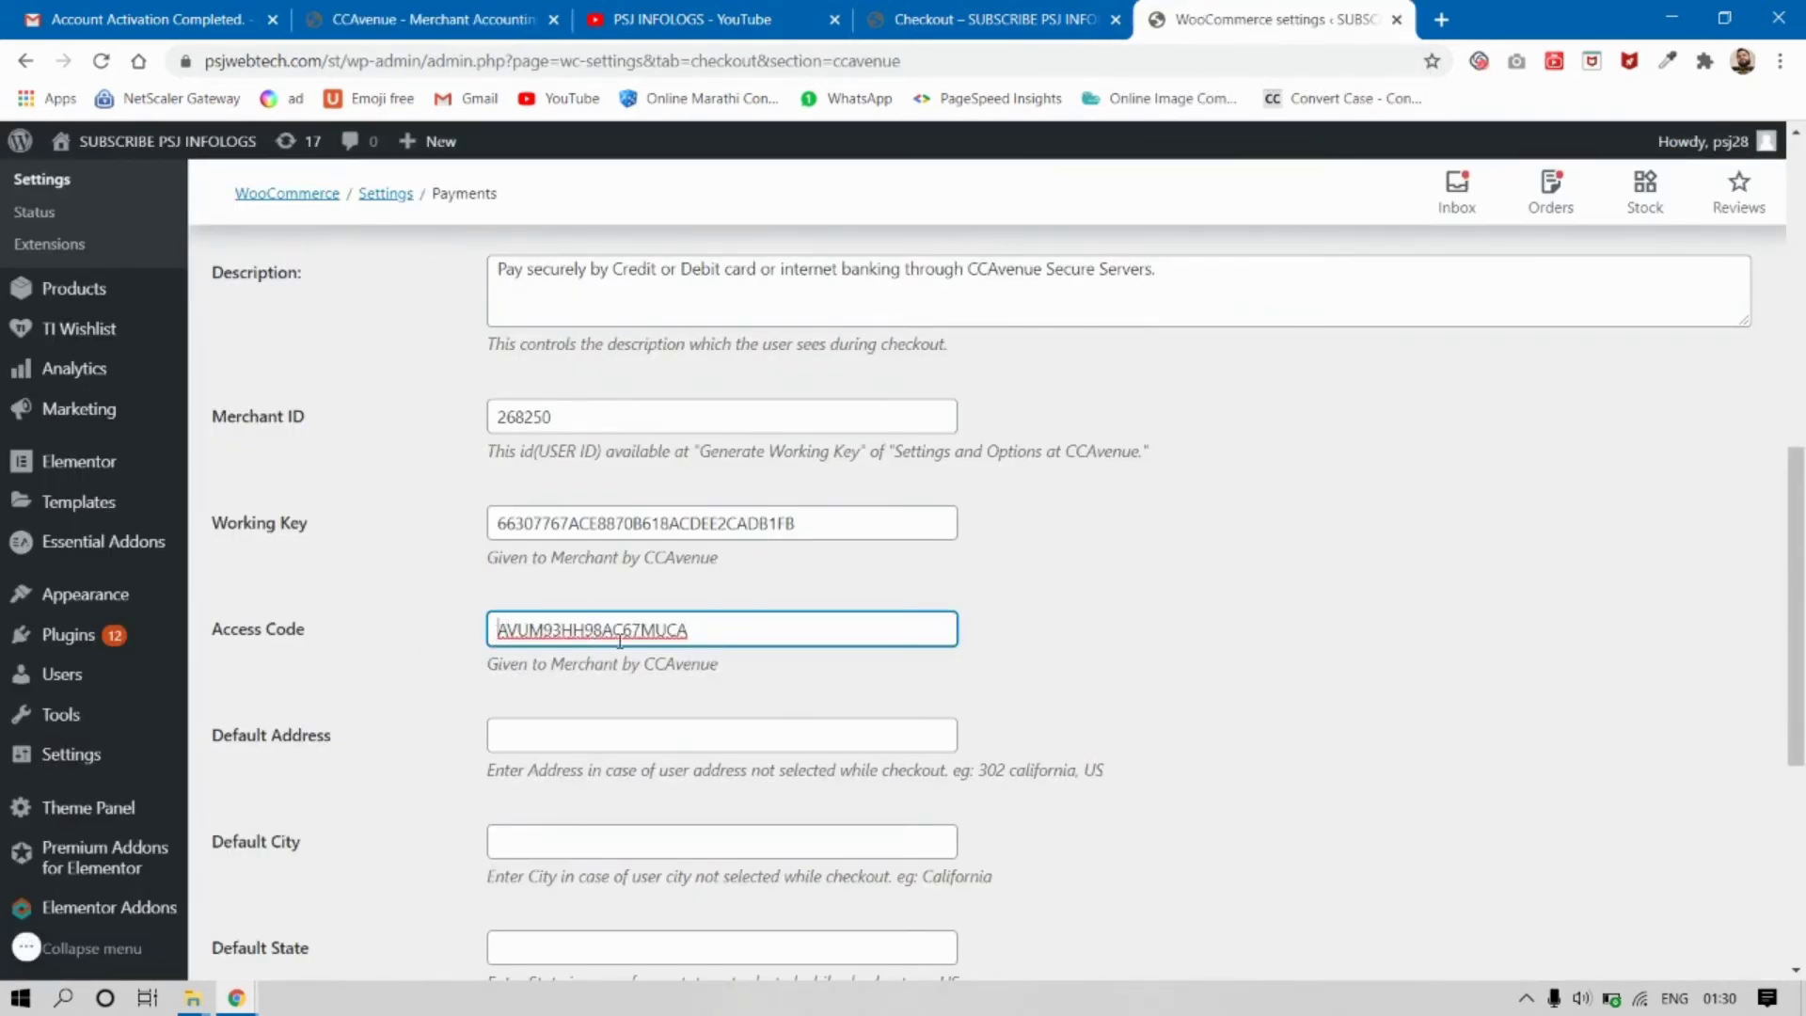
key("Tab")
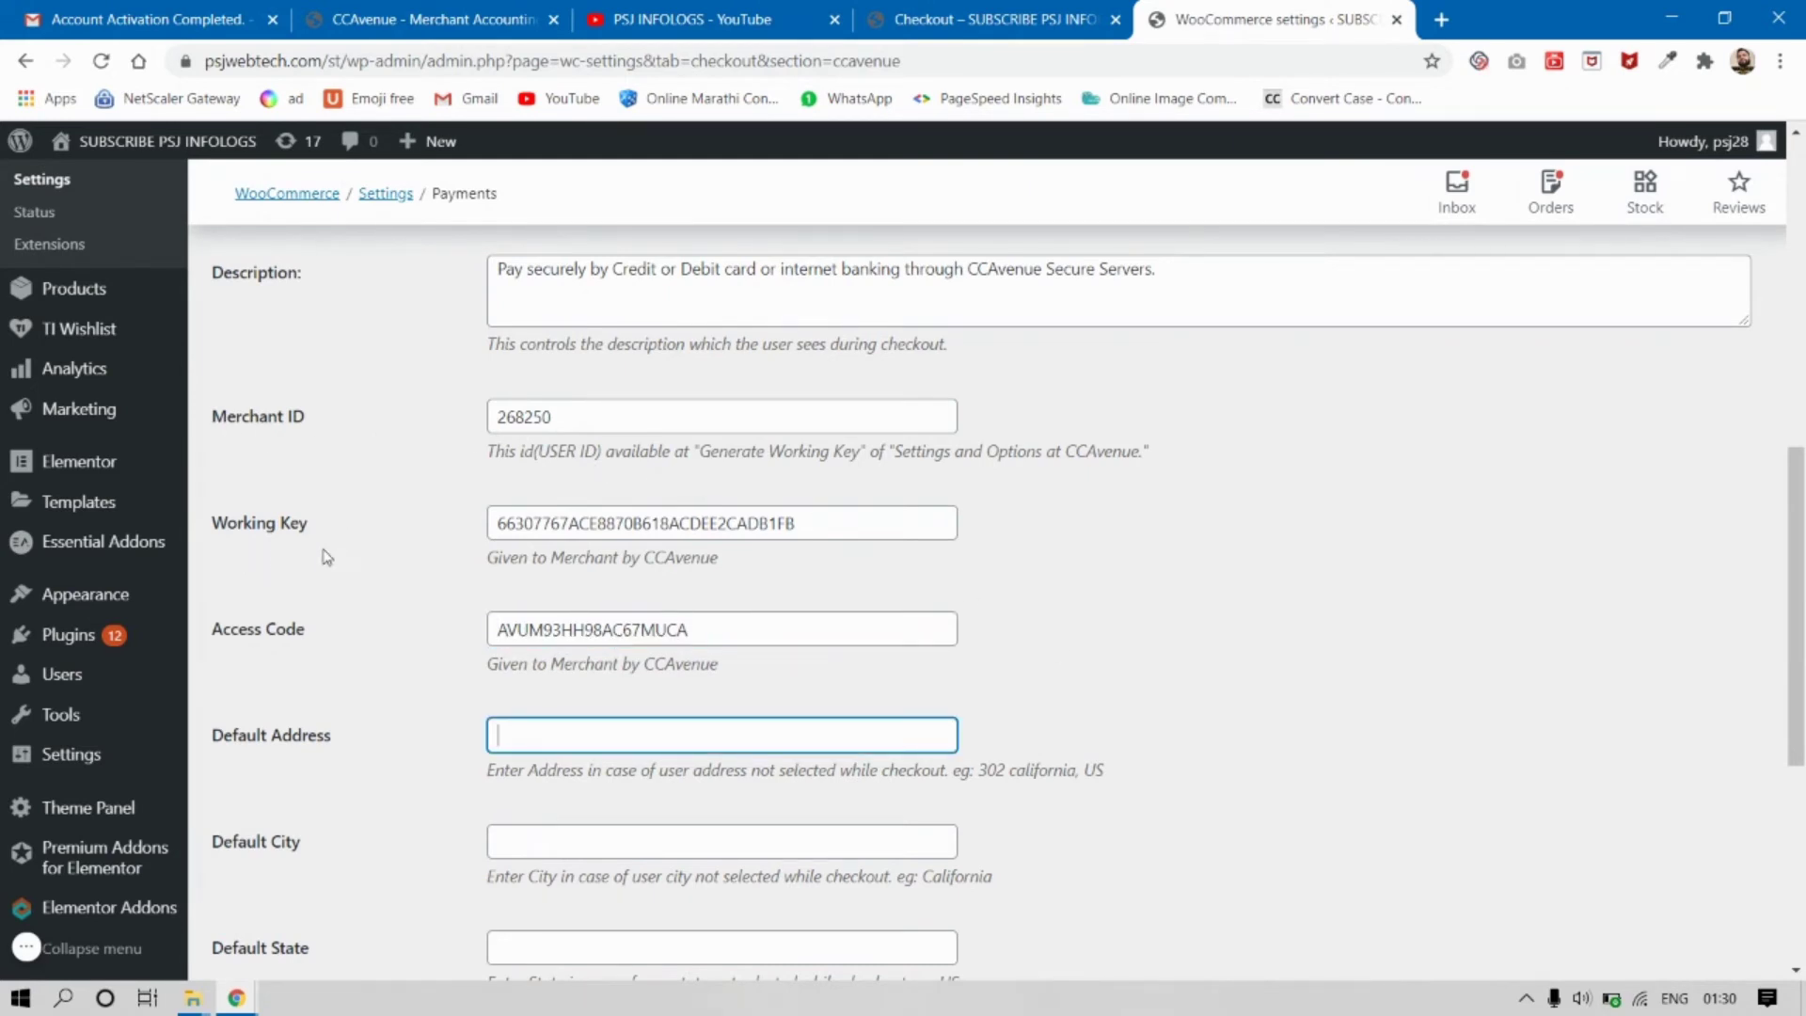
scroll(343, 649, "down", 5)
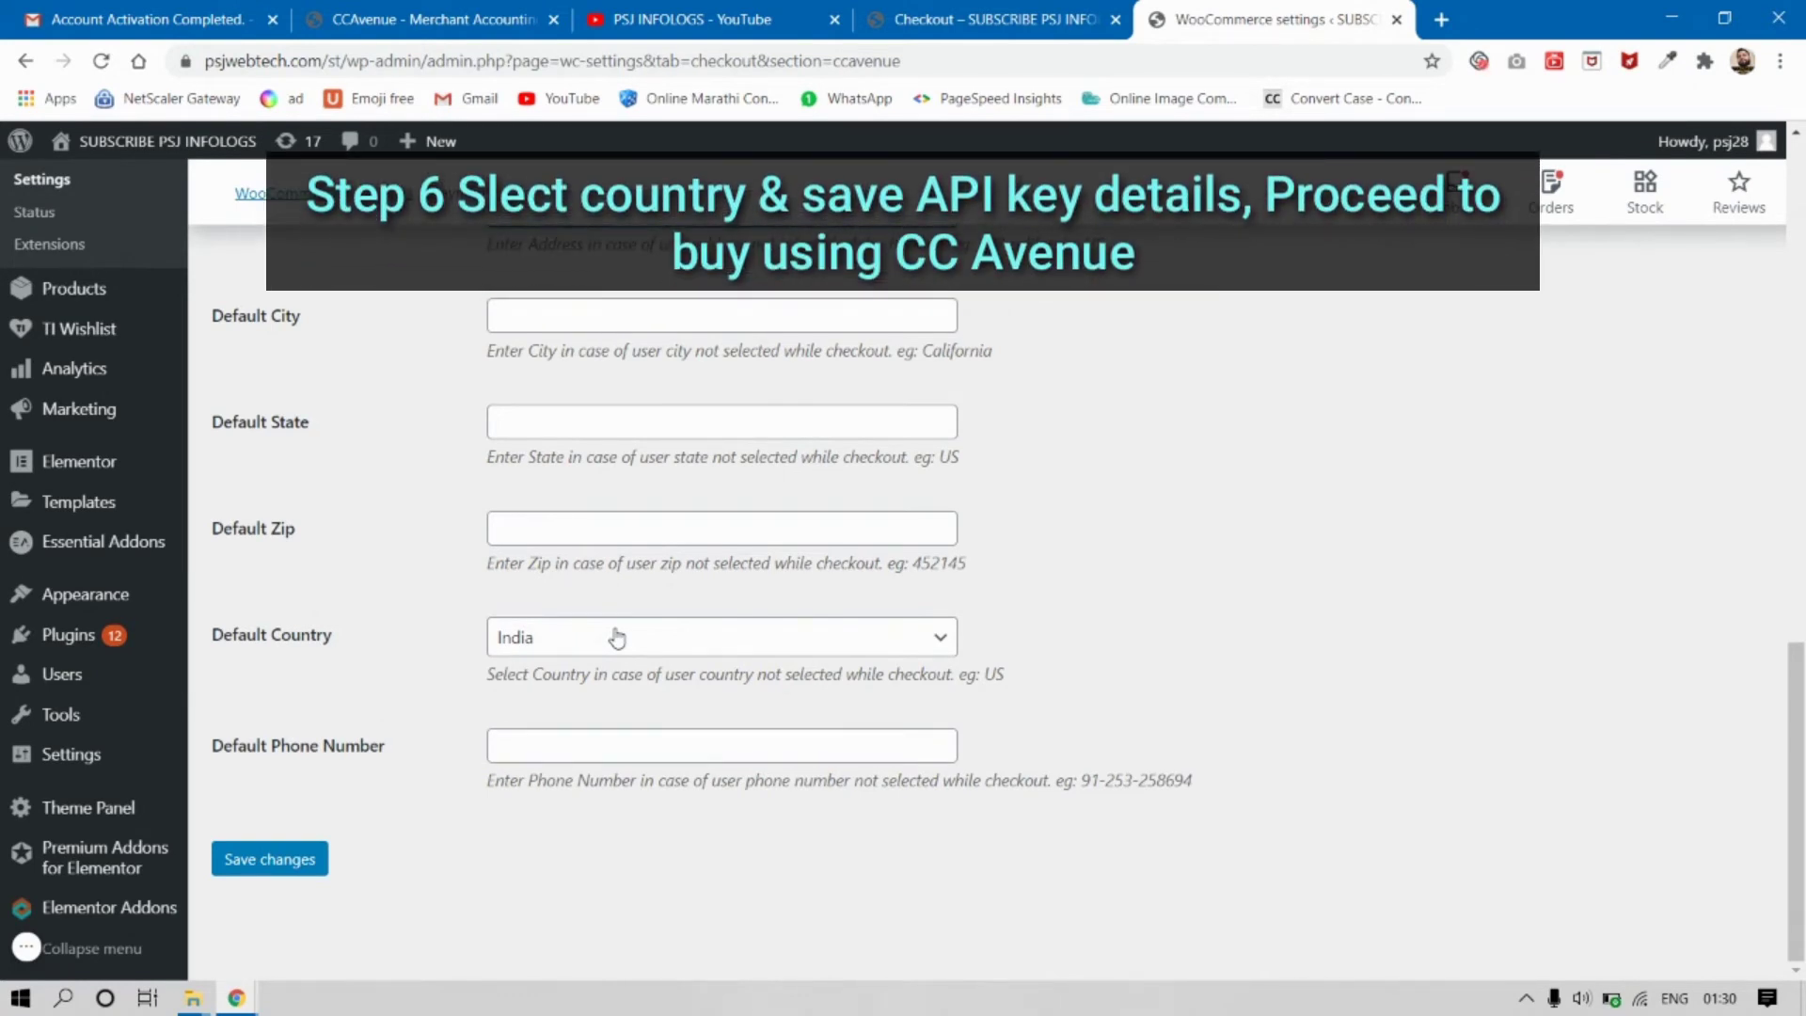
left_click(300, 865)
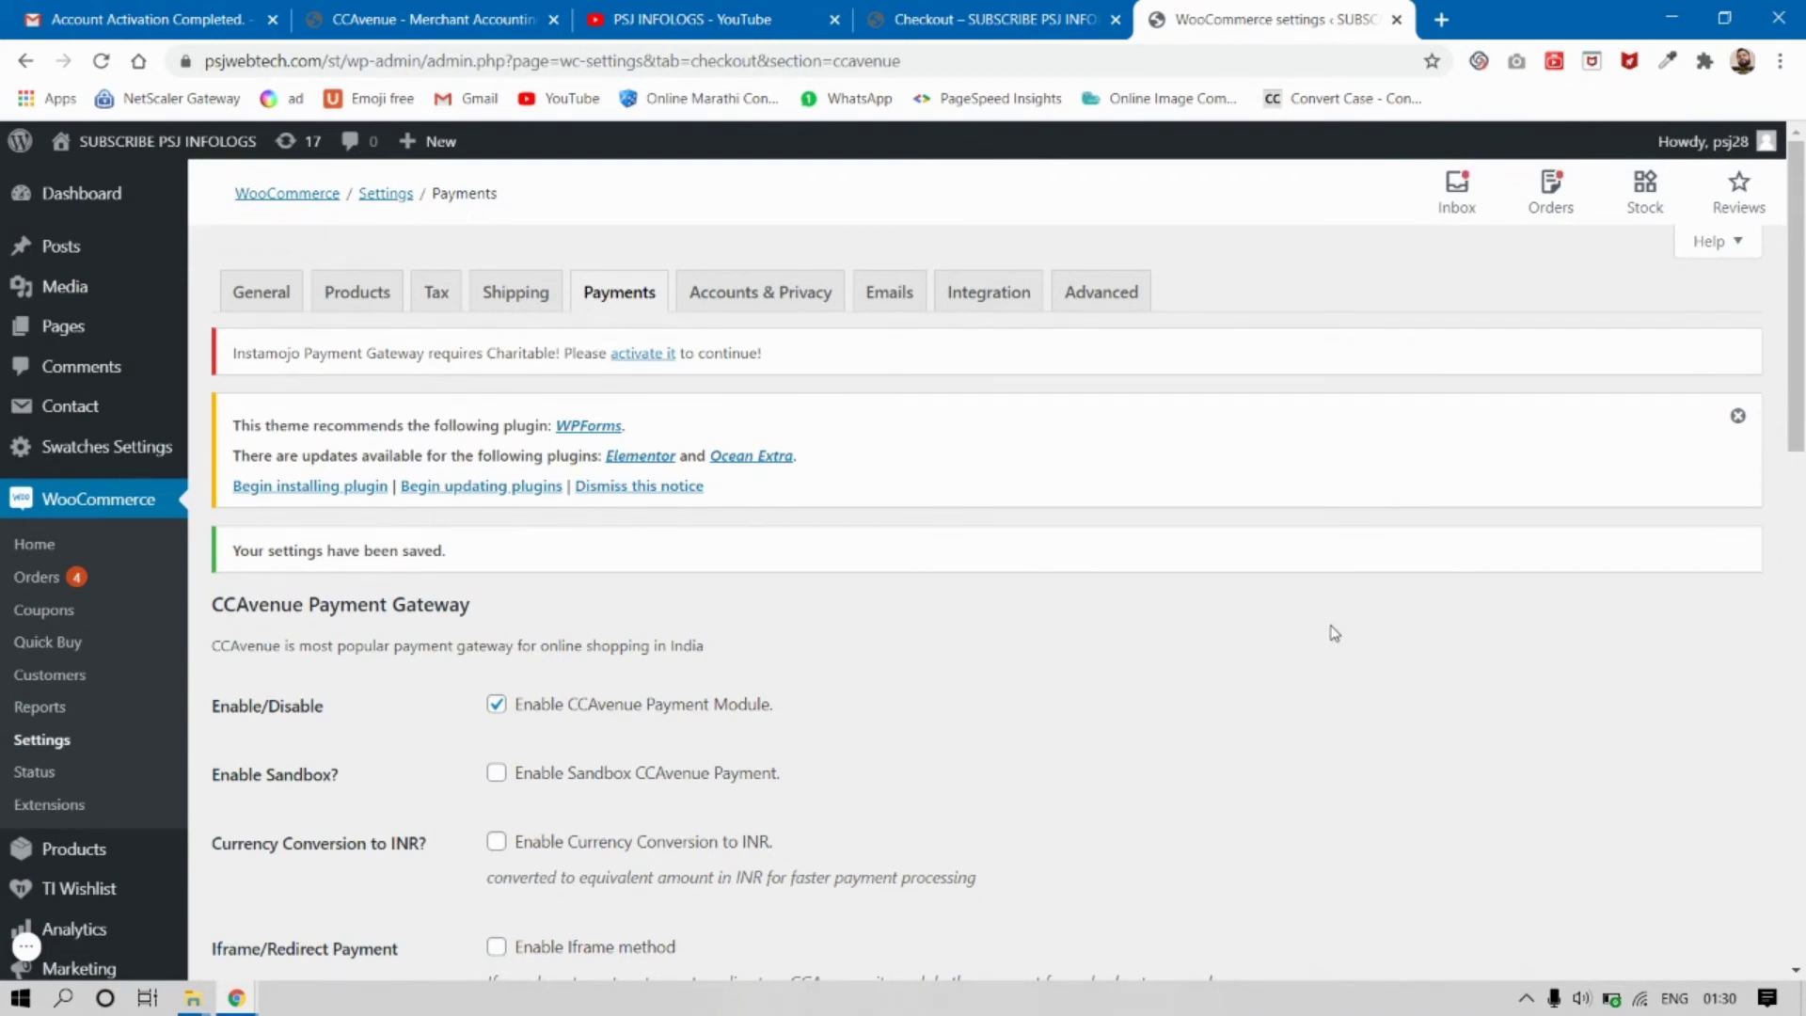
scroll(1333, 633, "down", 8)
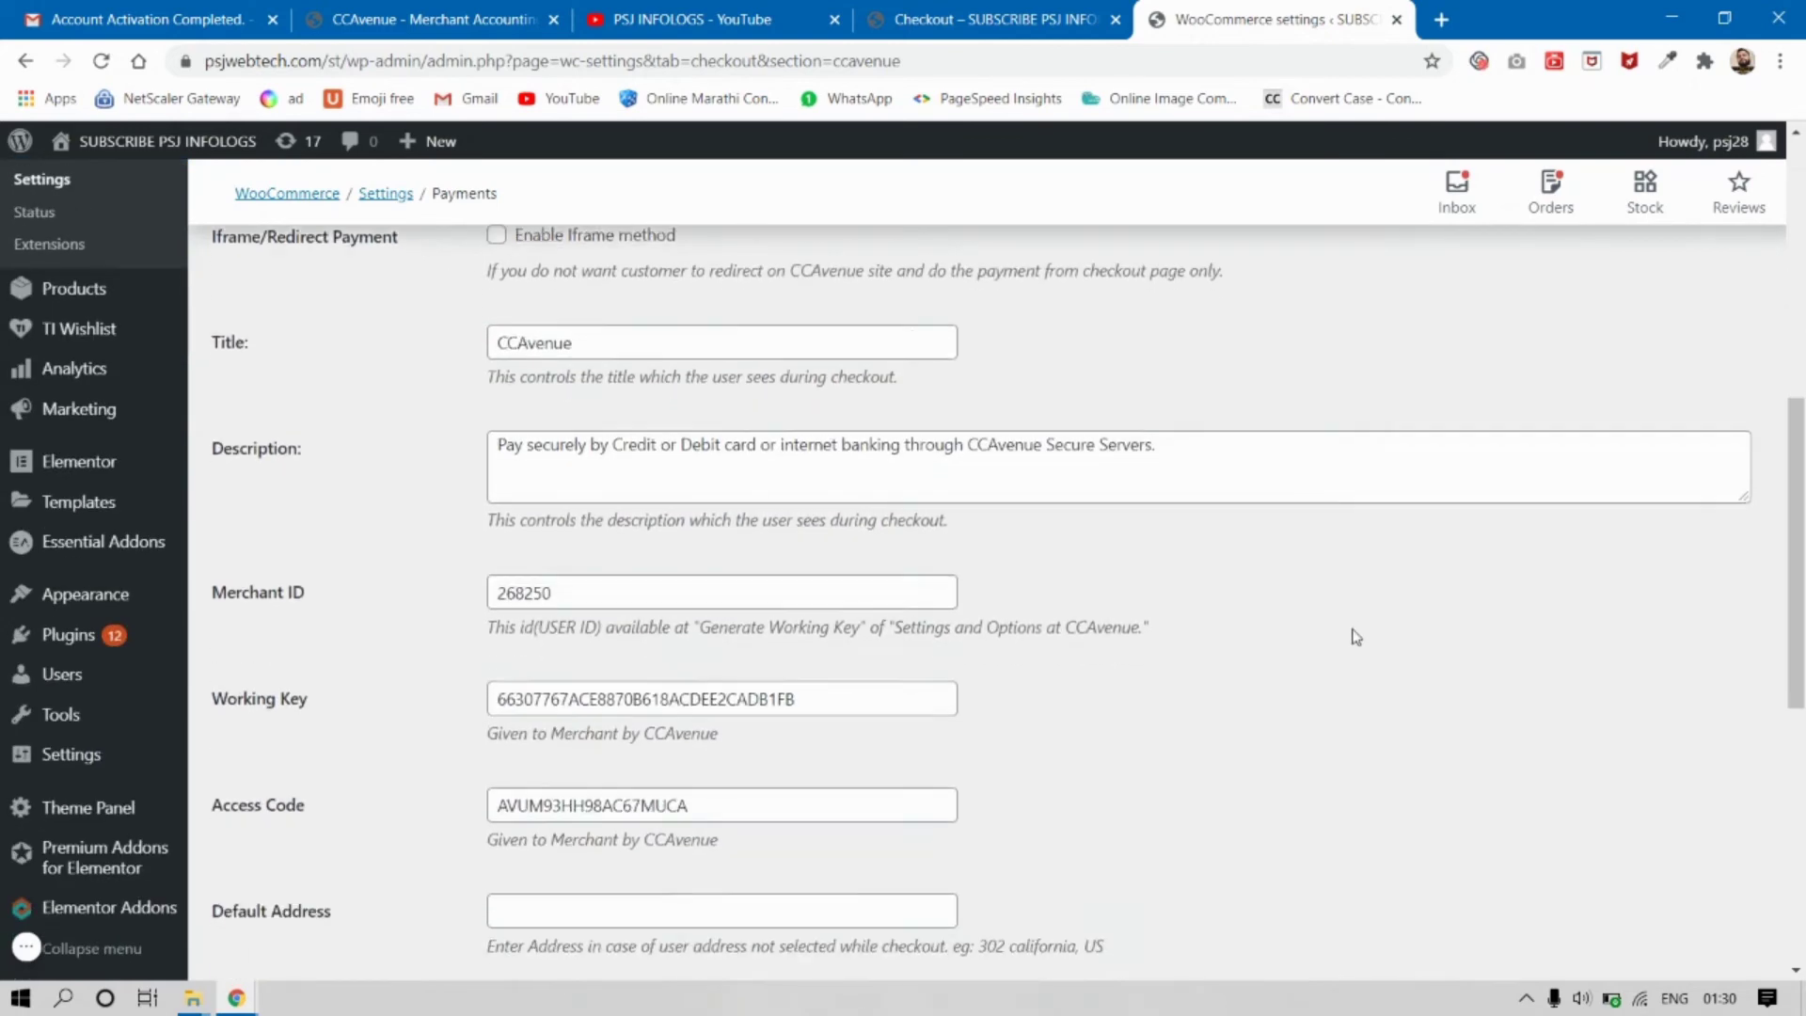
scroll(1350, 621, "down", 7)
scroll(1336, 612, "up", 5)
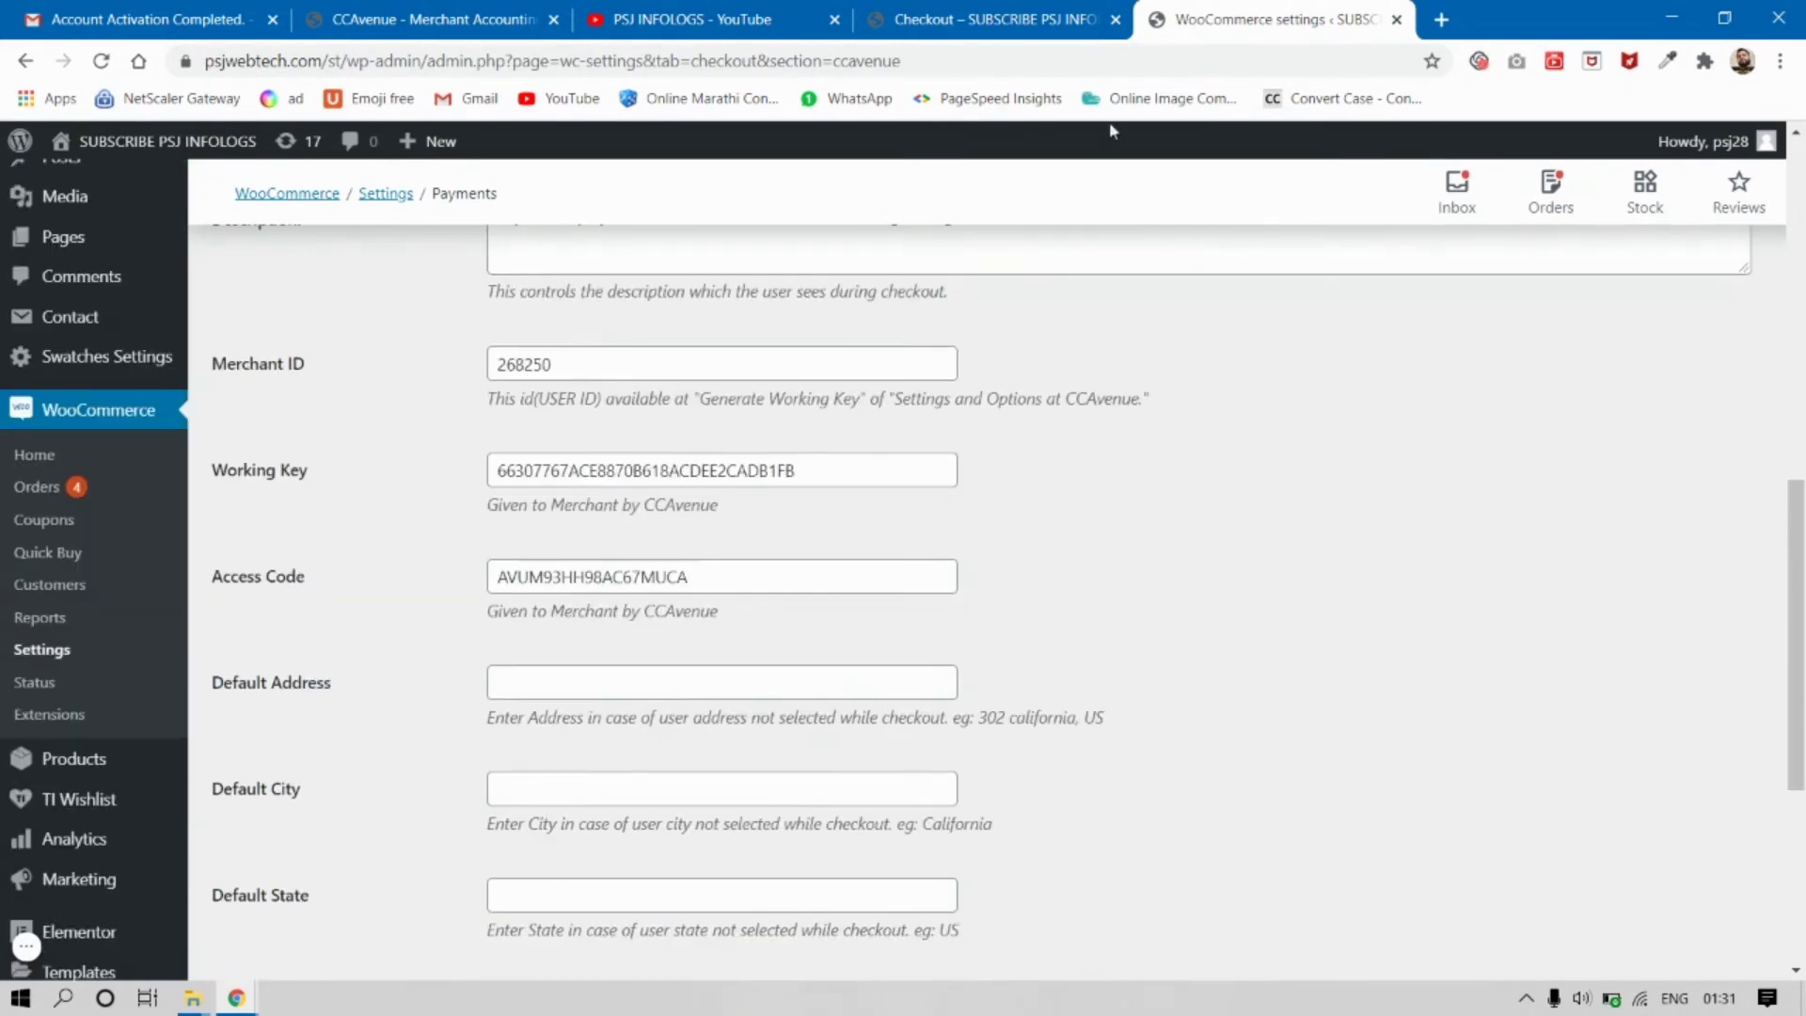
Go to the store's checkout page and reload it to check the available payment methods
left_click(1072, 14)
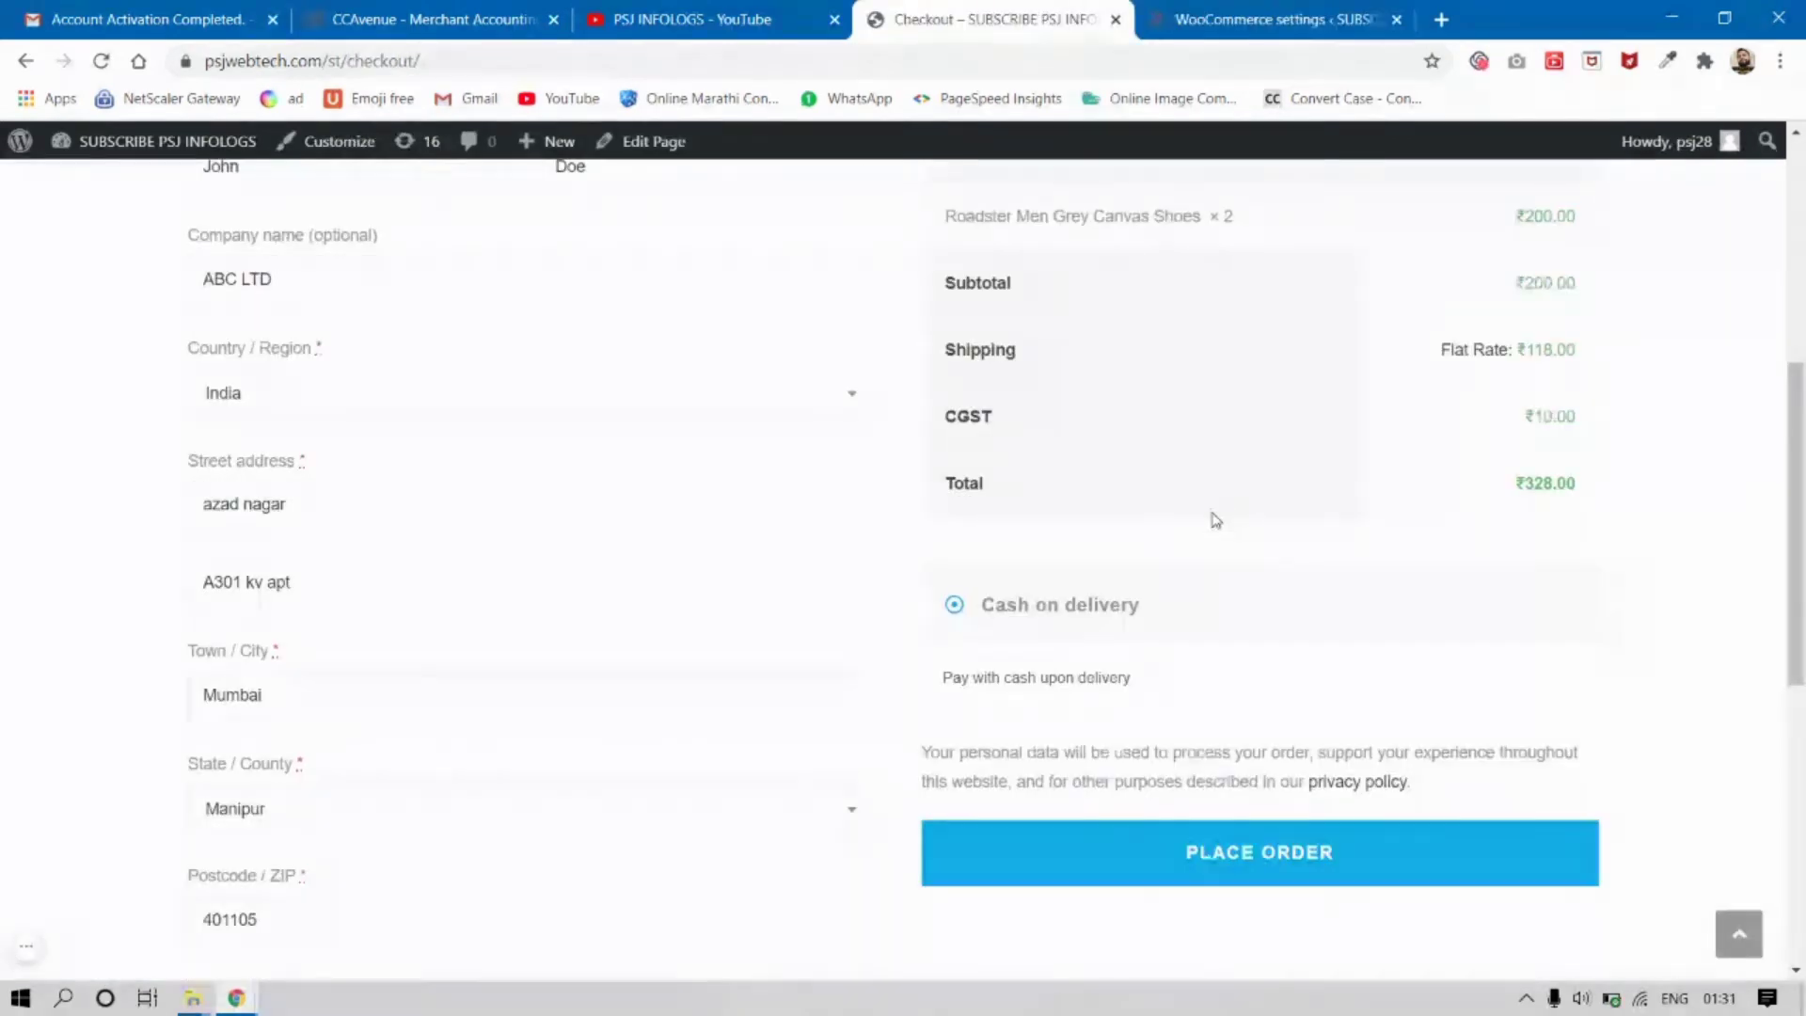
scroll(1215, 520, "up", 6)
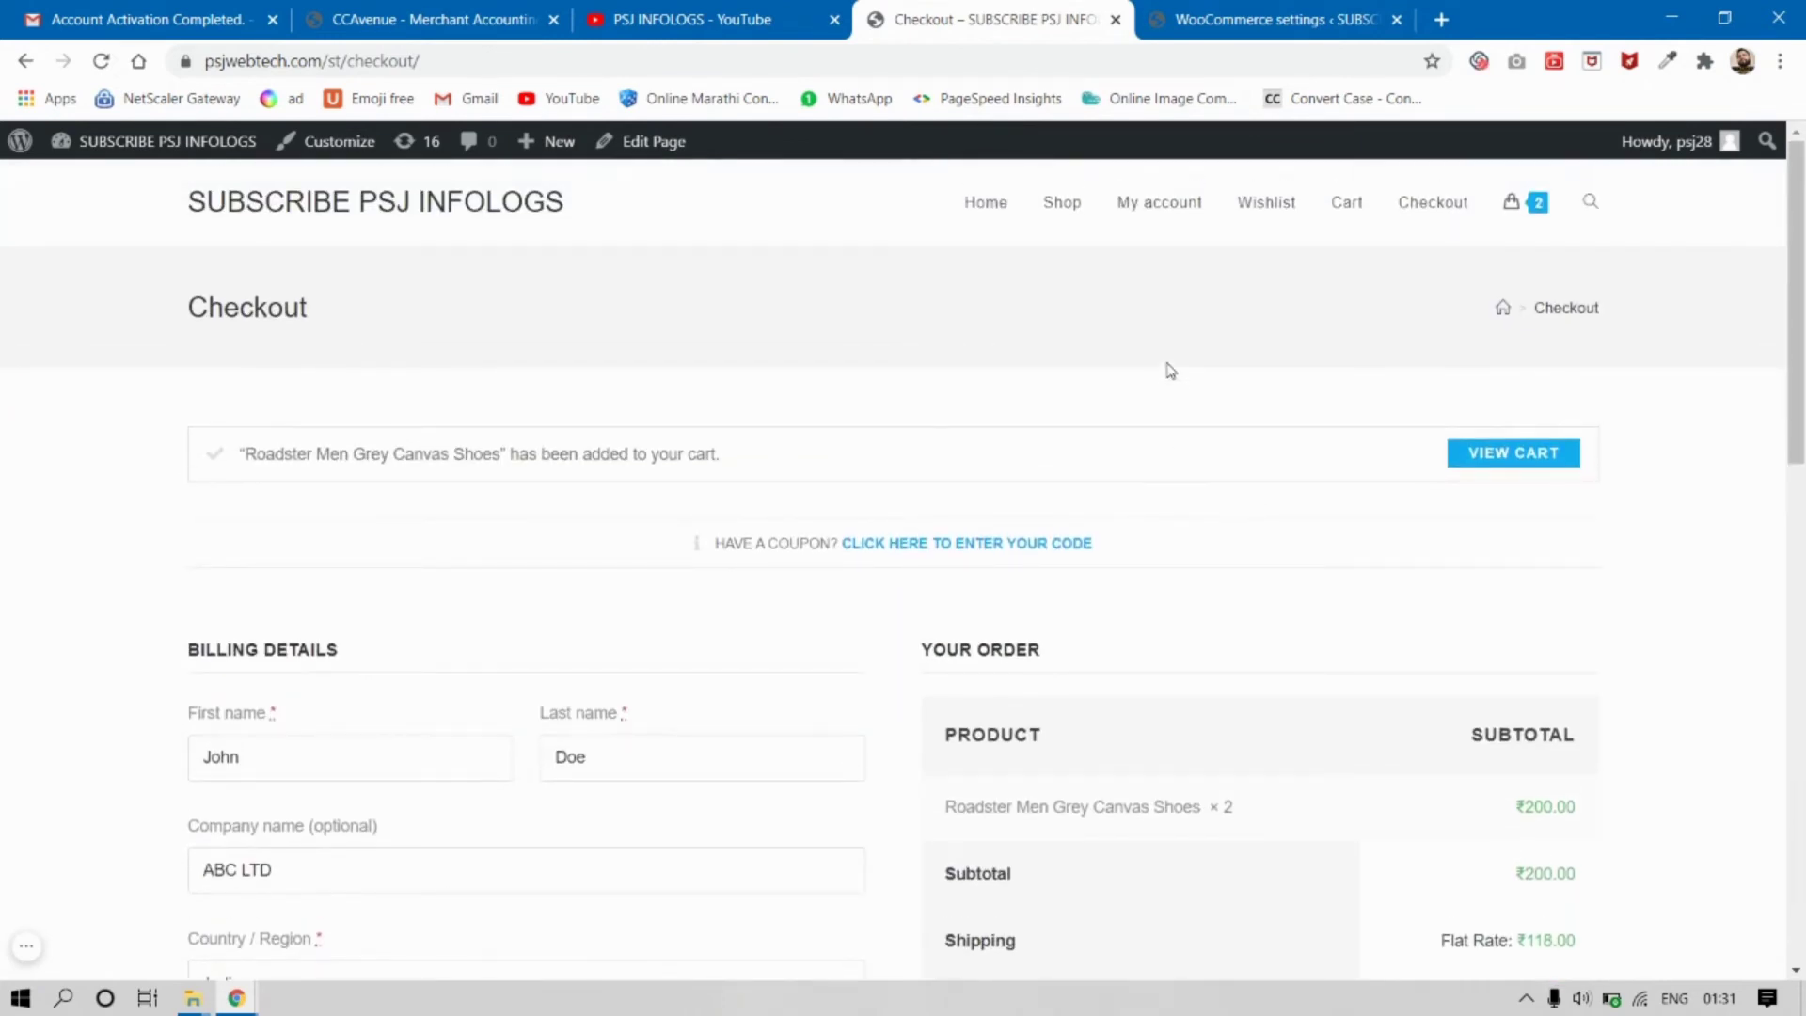
scroll(1170, 370, "down", 4)
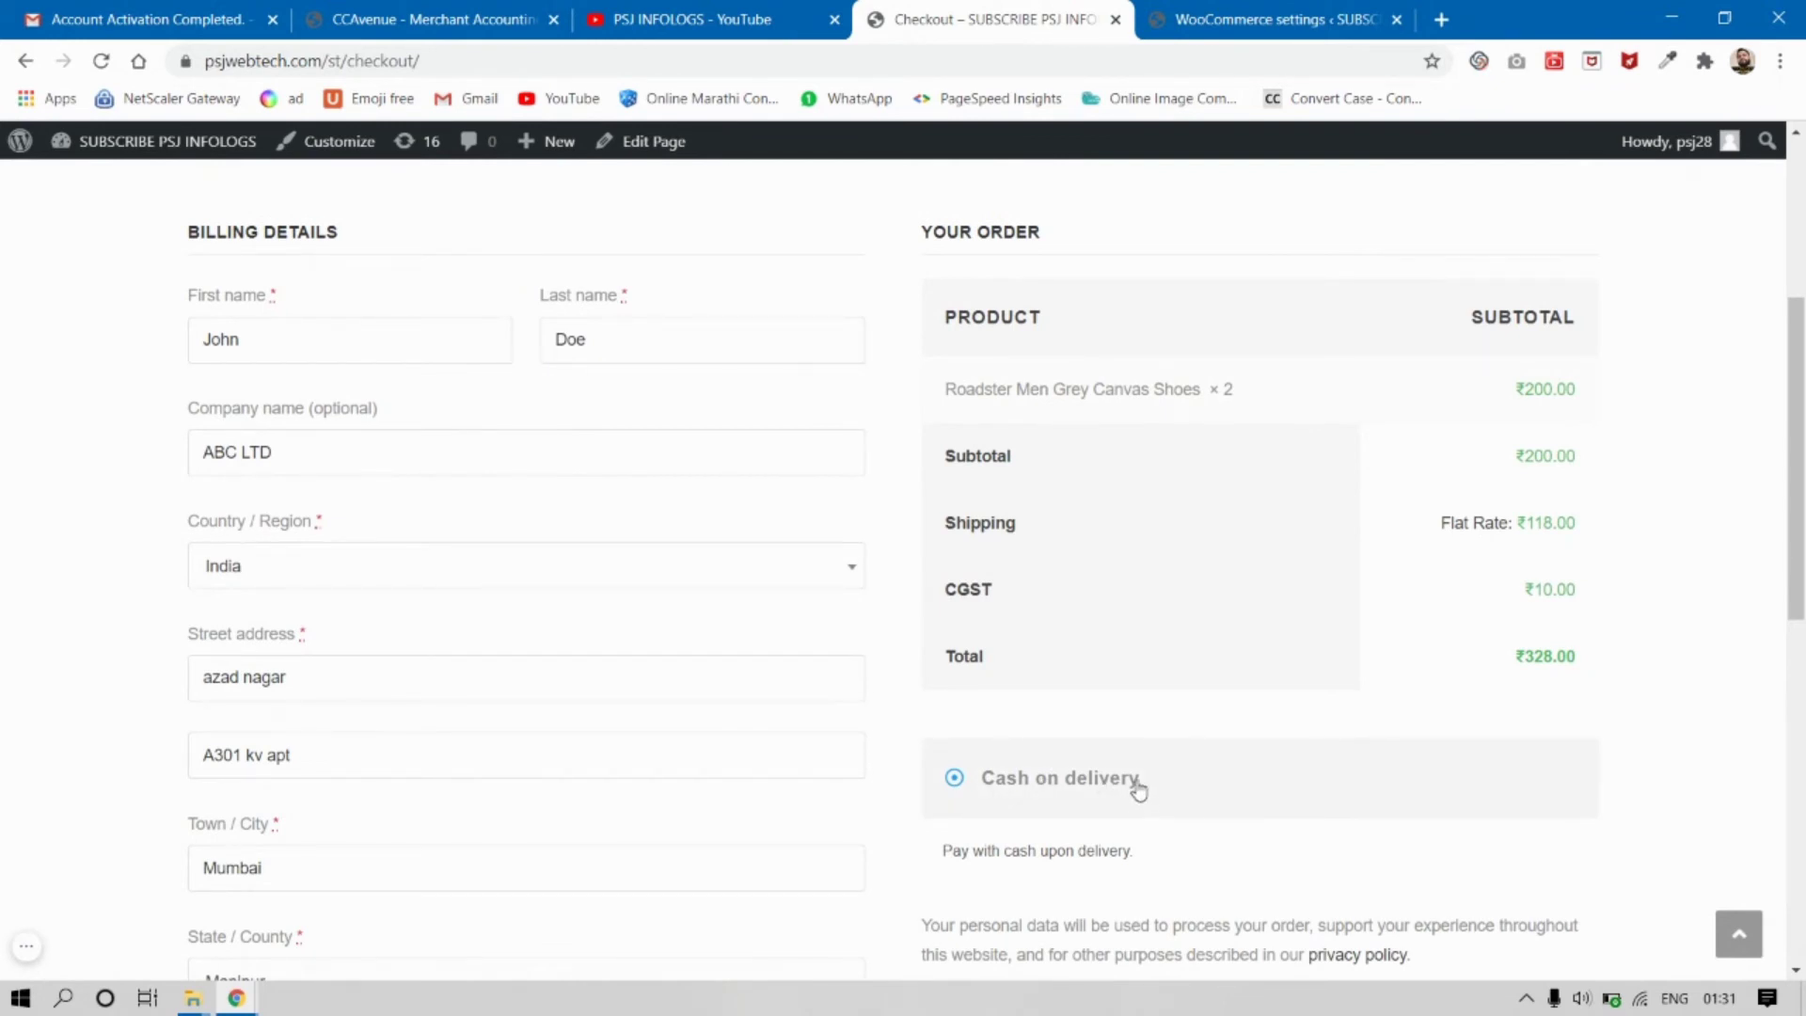
scroll(1133, 781, "up", 4)
left_click(101, 60)
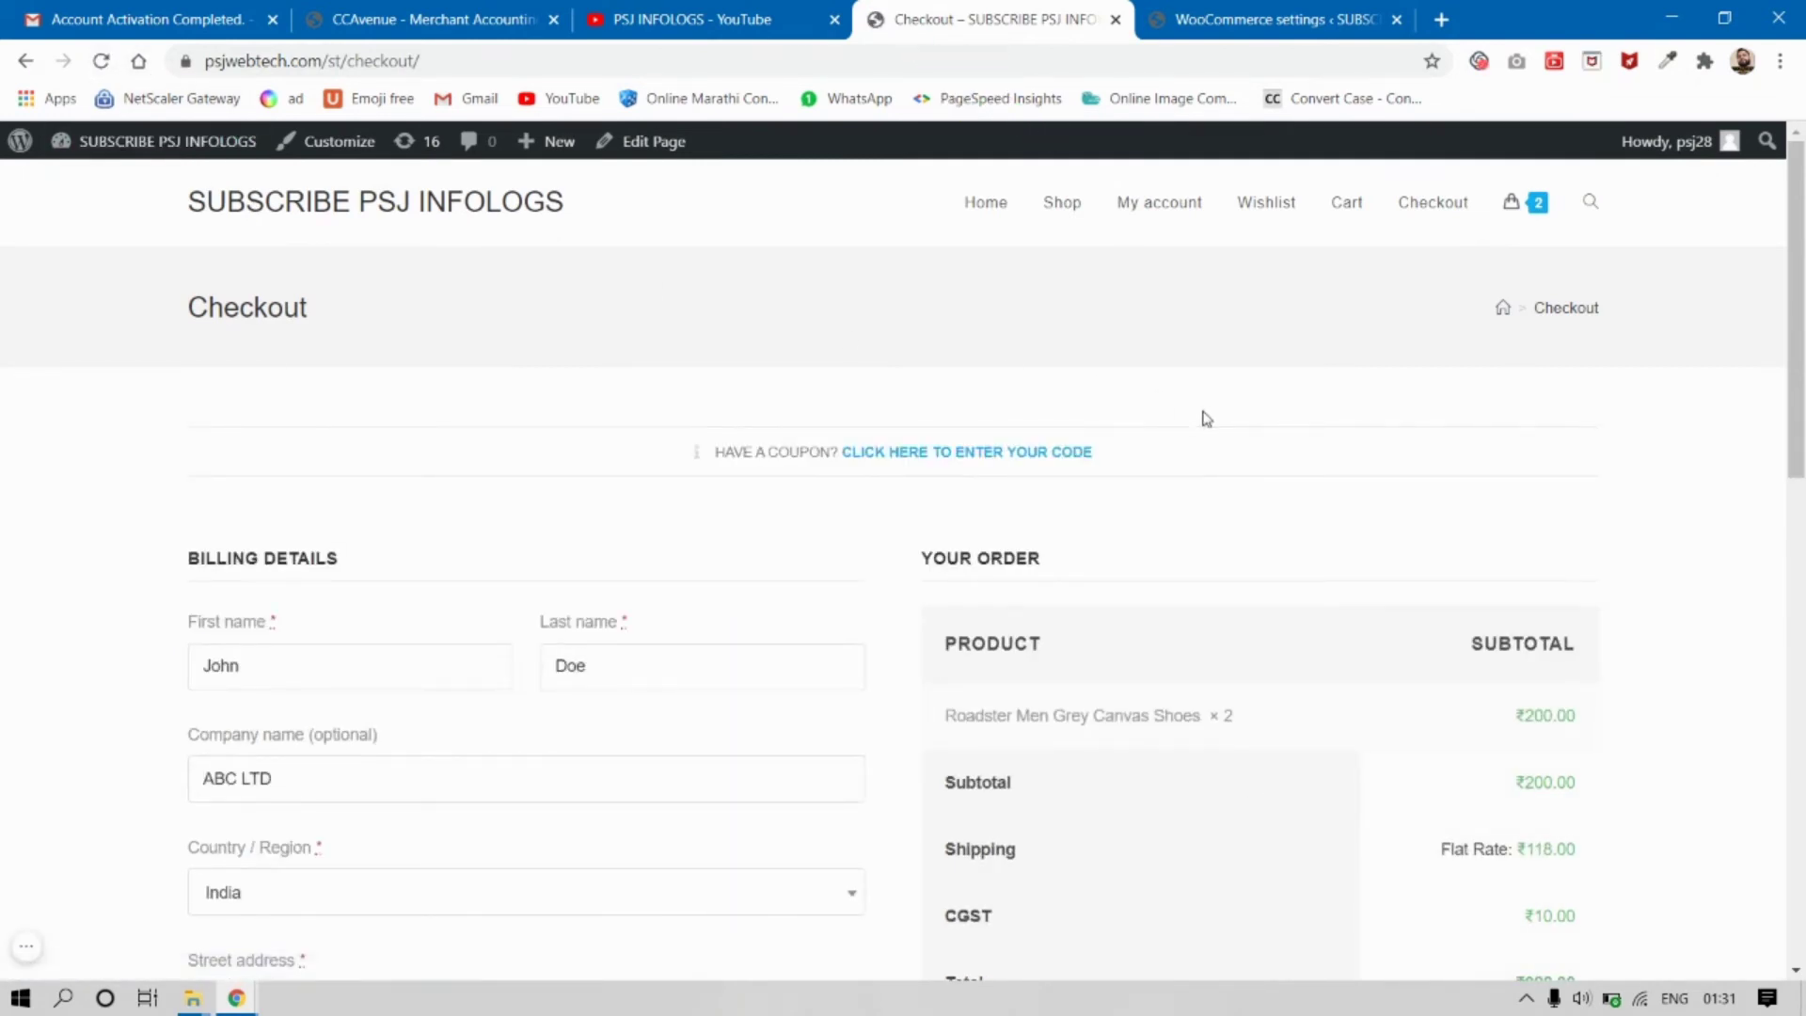
scroll(1204, 411, "down", 5)
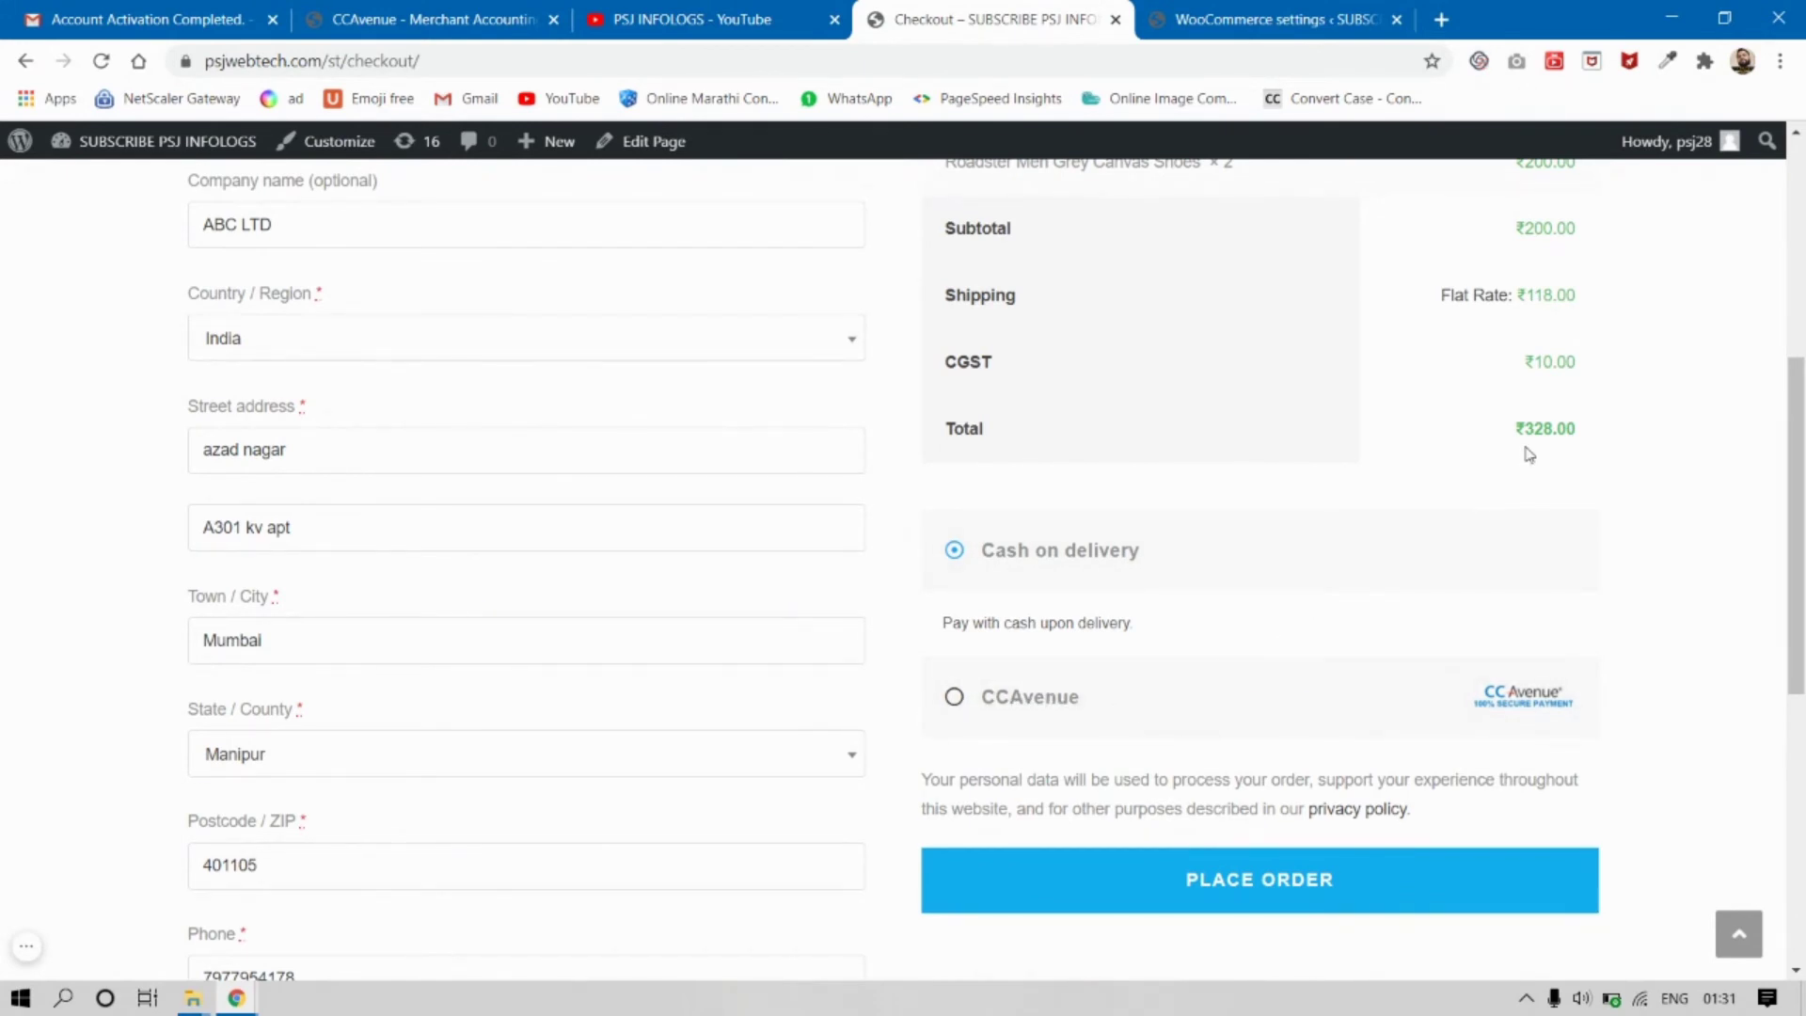
Set the Roadster Men Grey Canvas Shoes quantity to 1 in the updated cart and proceed to checkout
scroll(1338, 443, "up", 2)
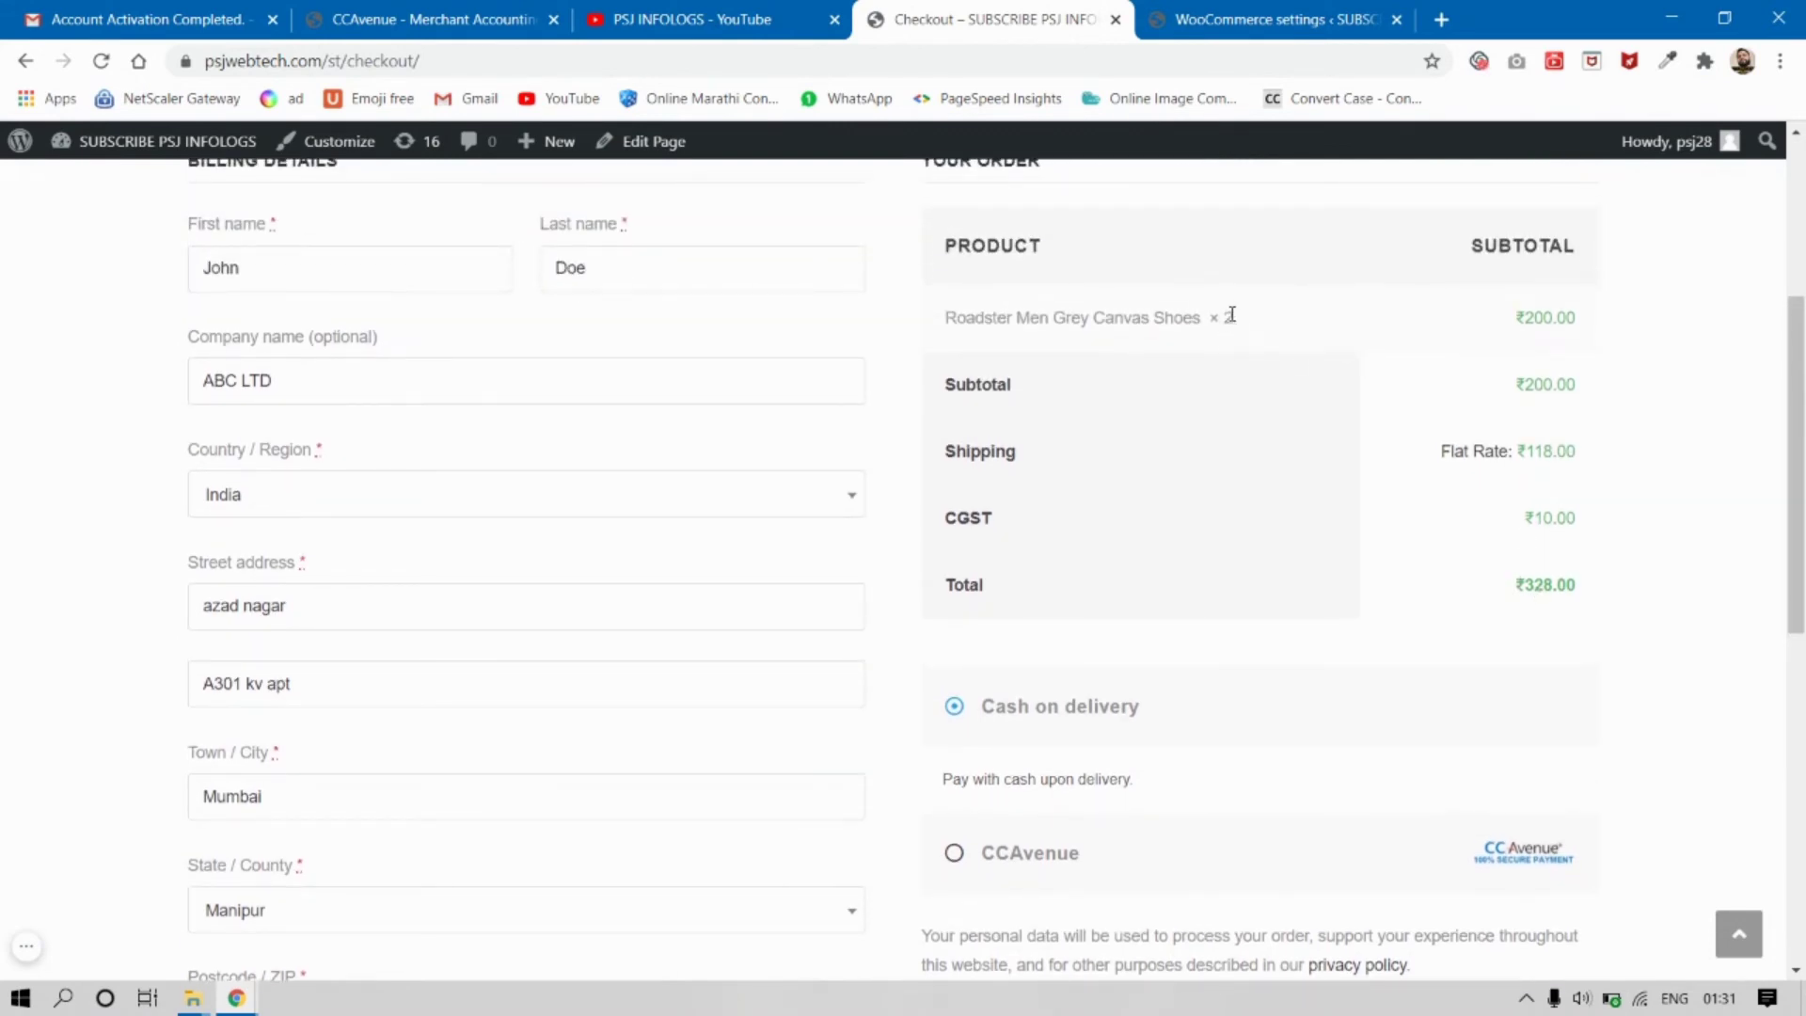
left_click_drag(1231, 314, 1182, 318)
scroll(1316, 329, "up", 4)
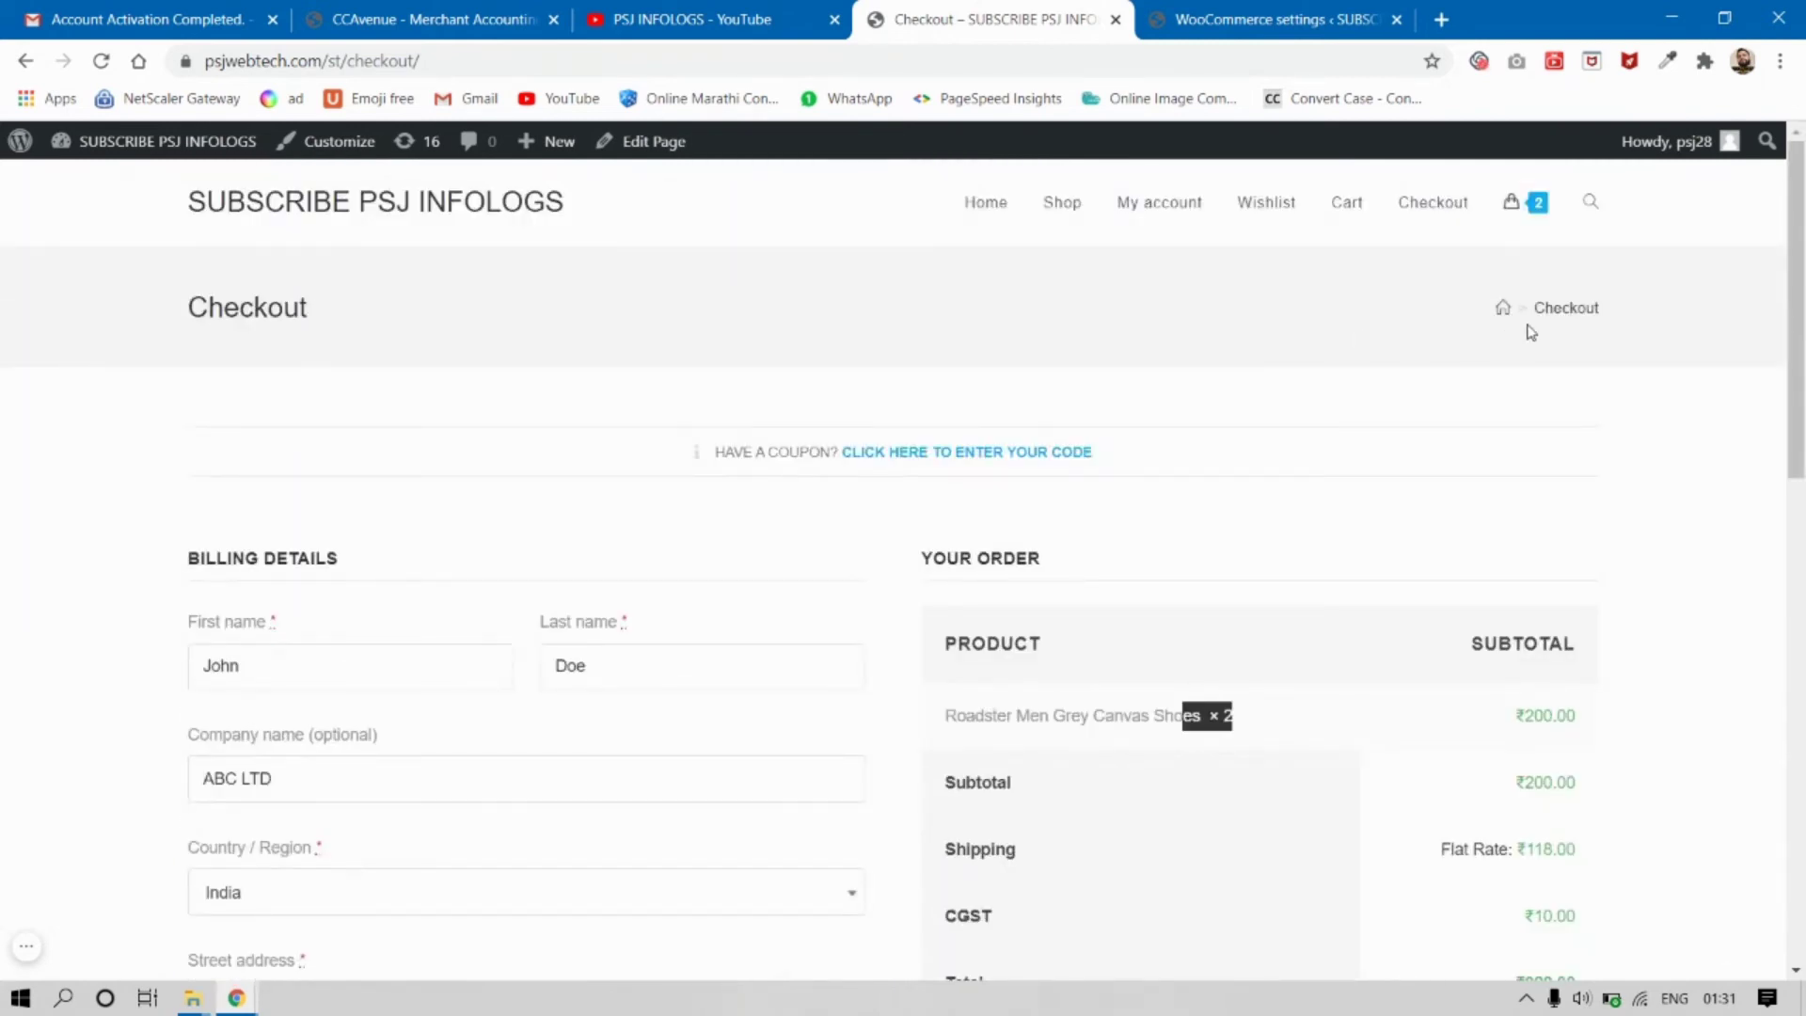
left_click(1539, 204)
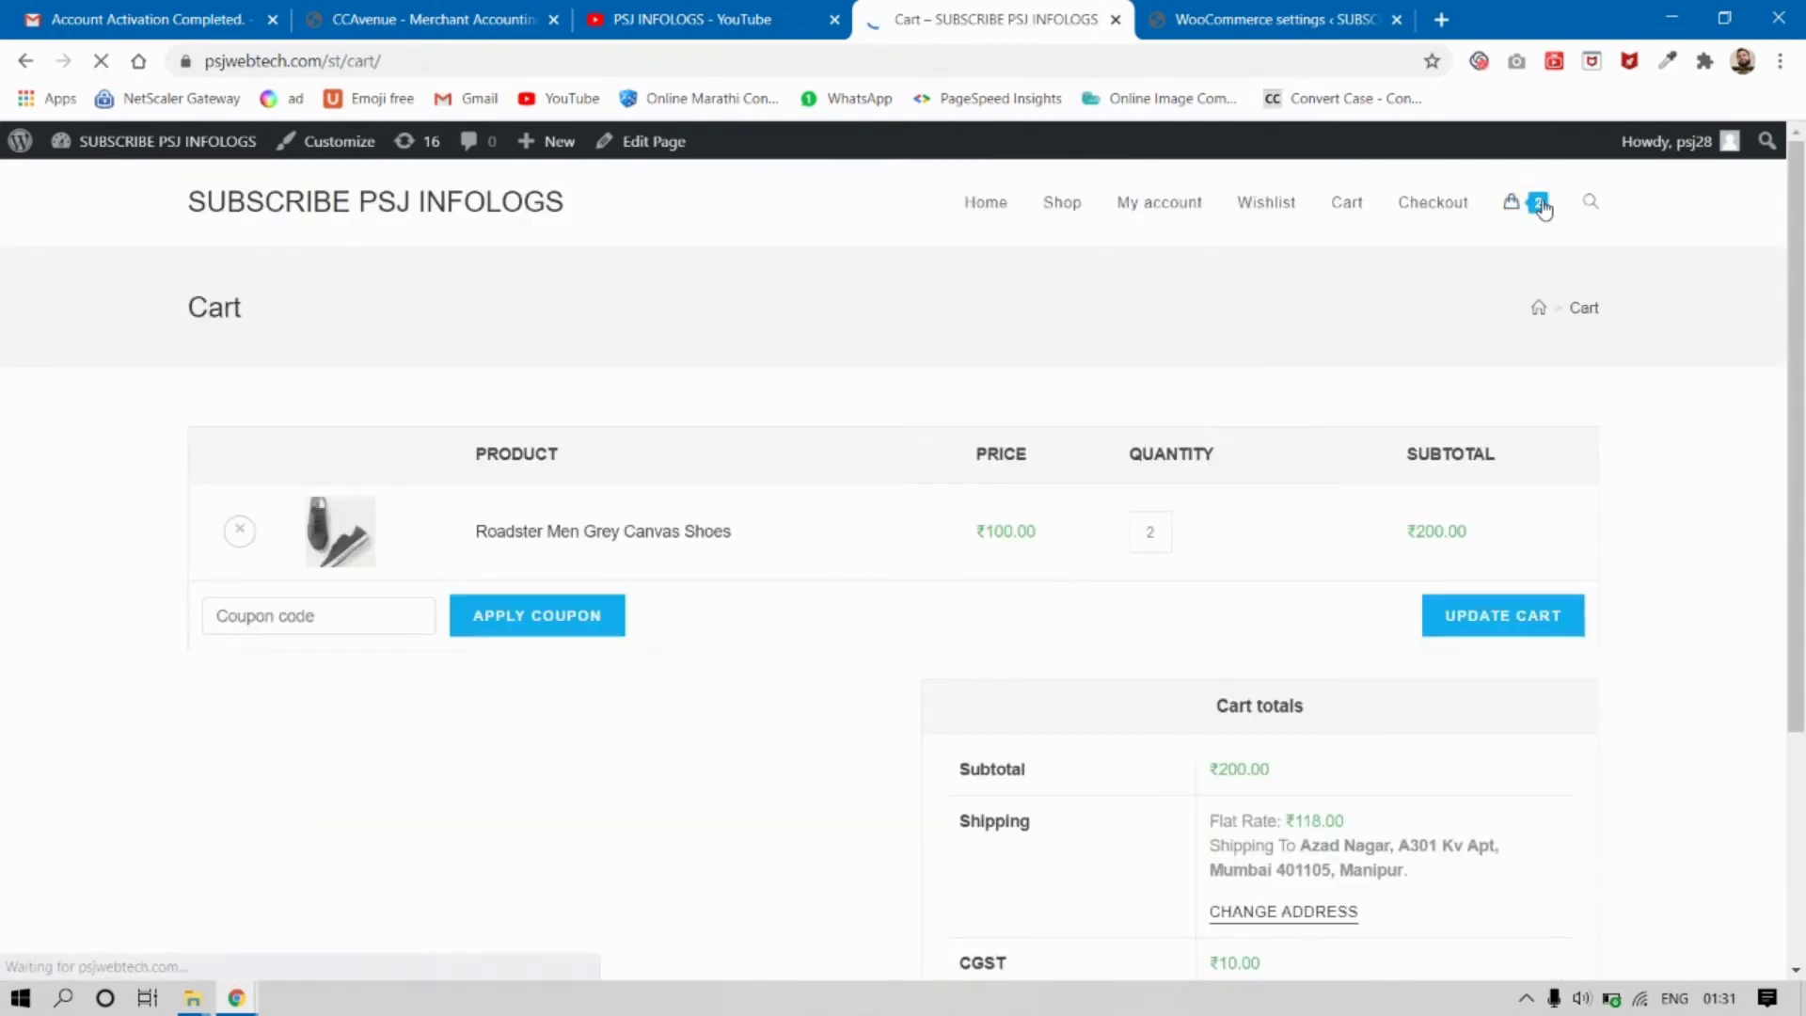
left_click(1149, 536)
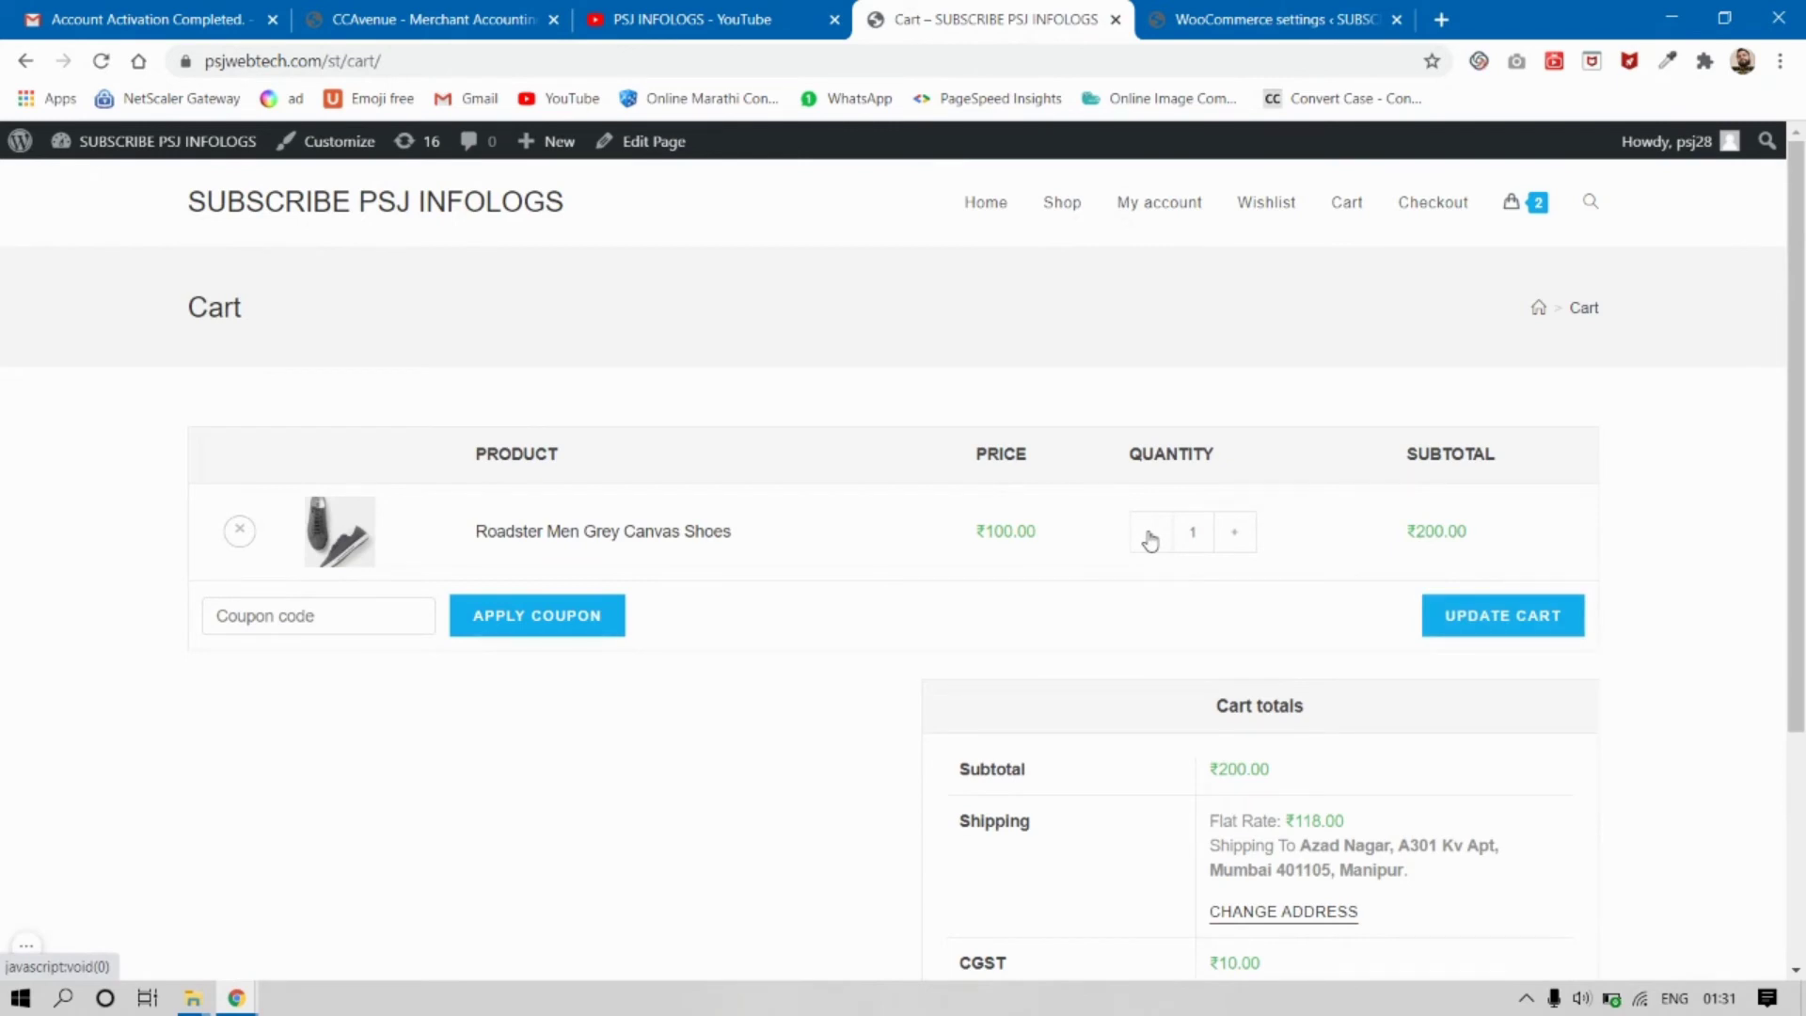
left_click(1528, 622)
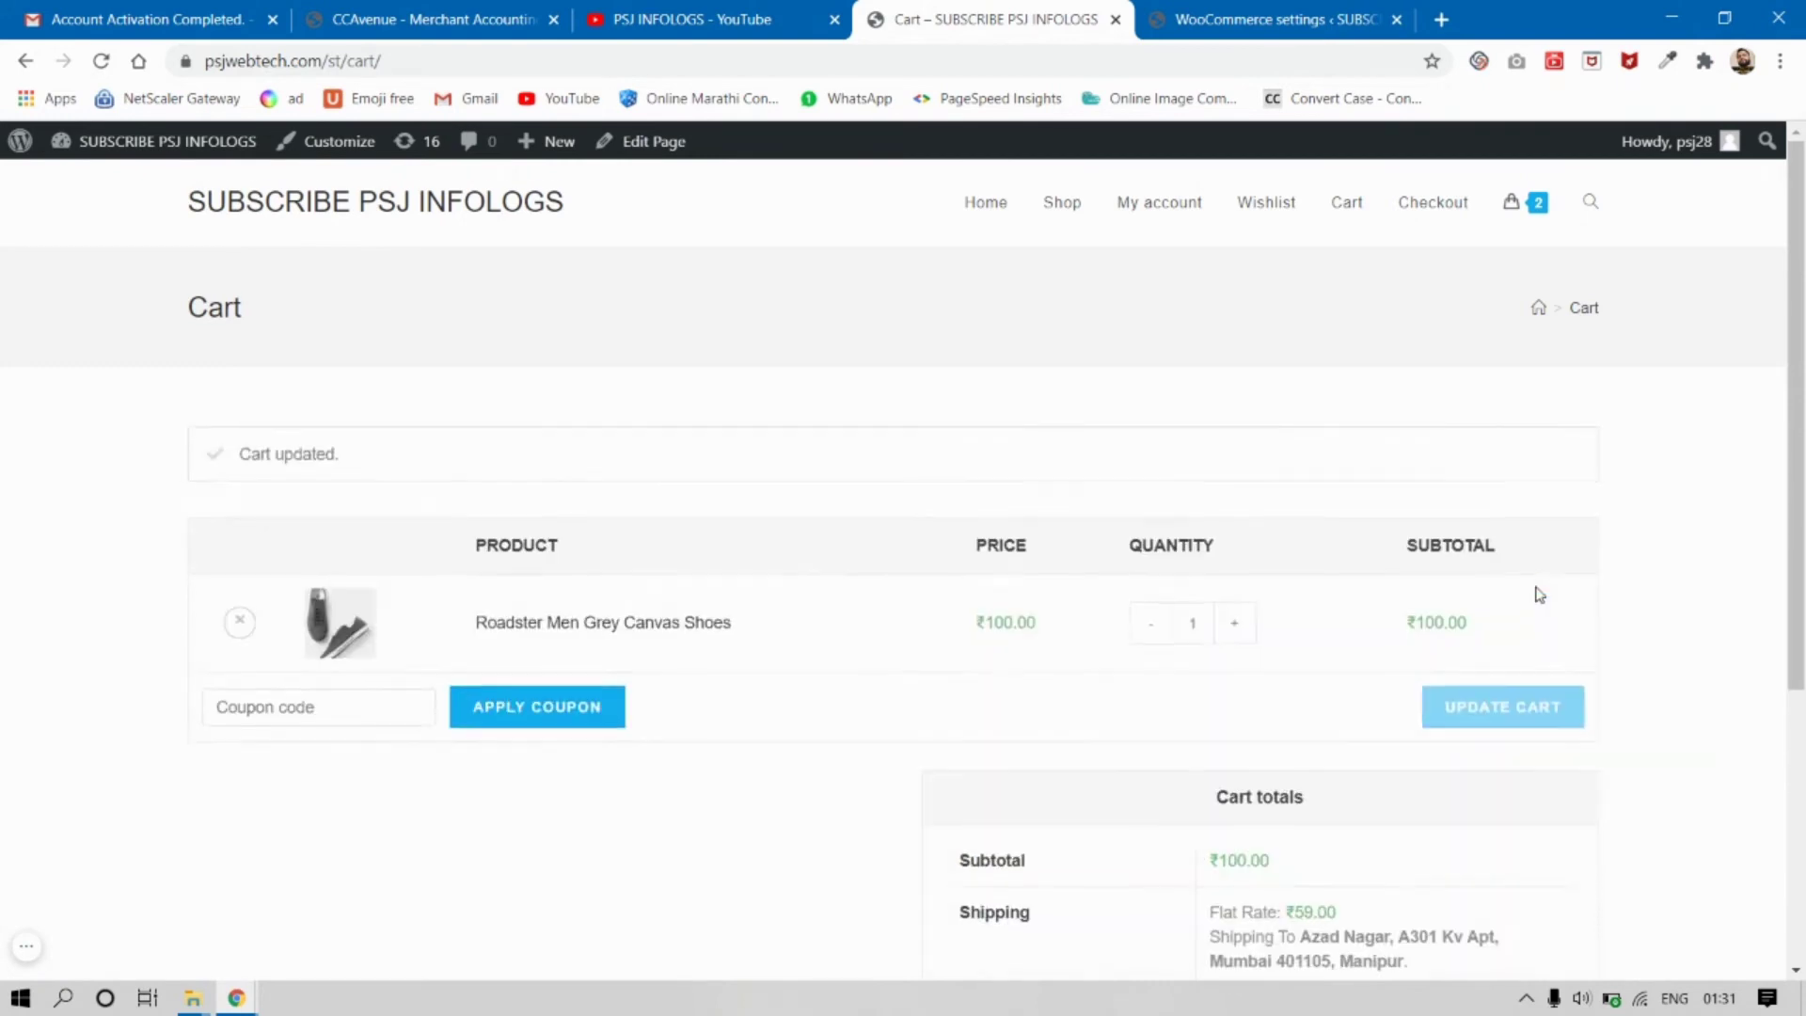
scroll(1537, 594, "down", 3)
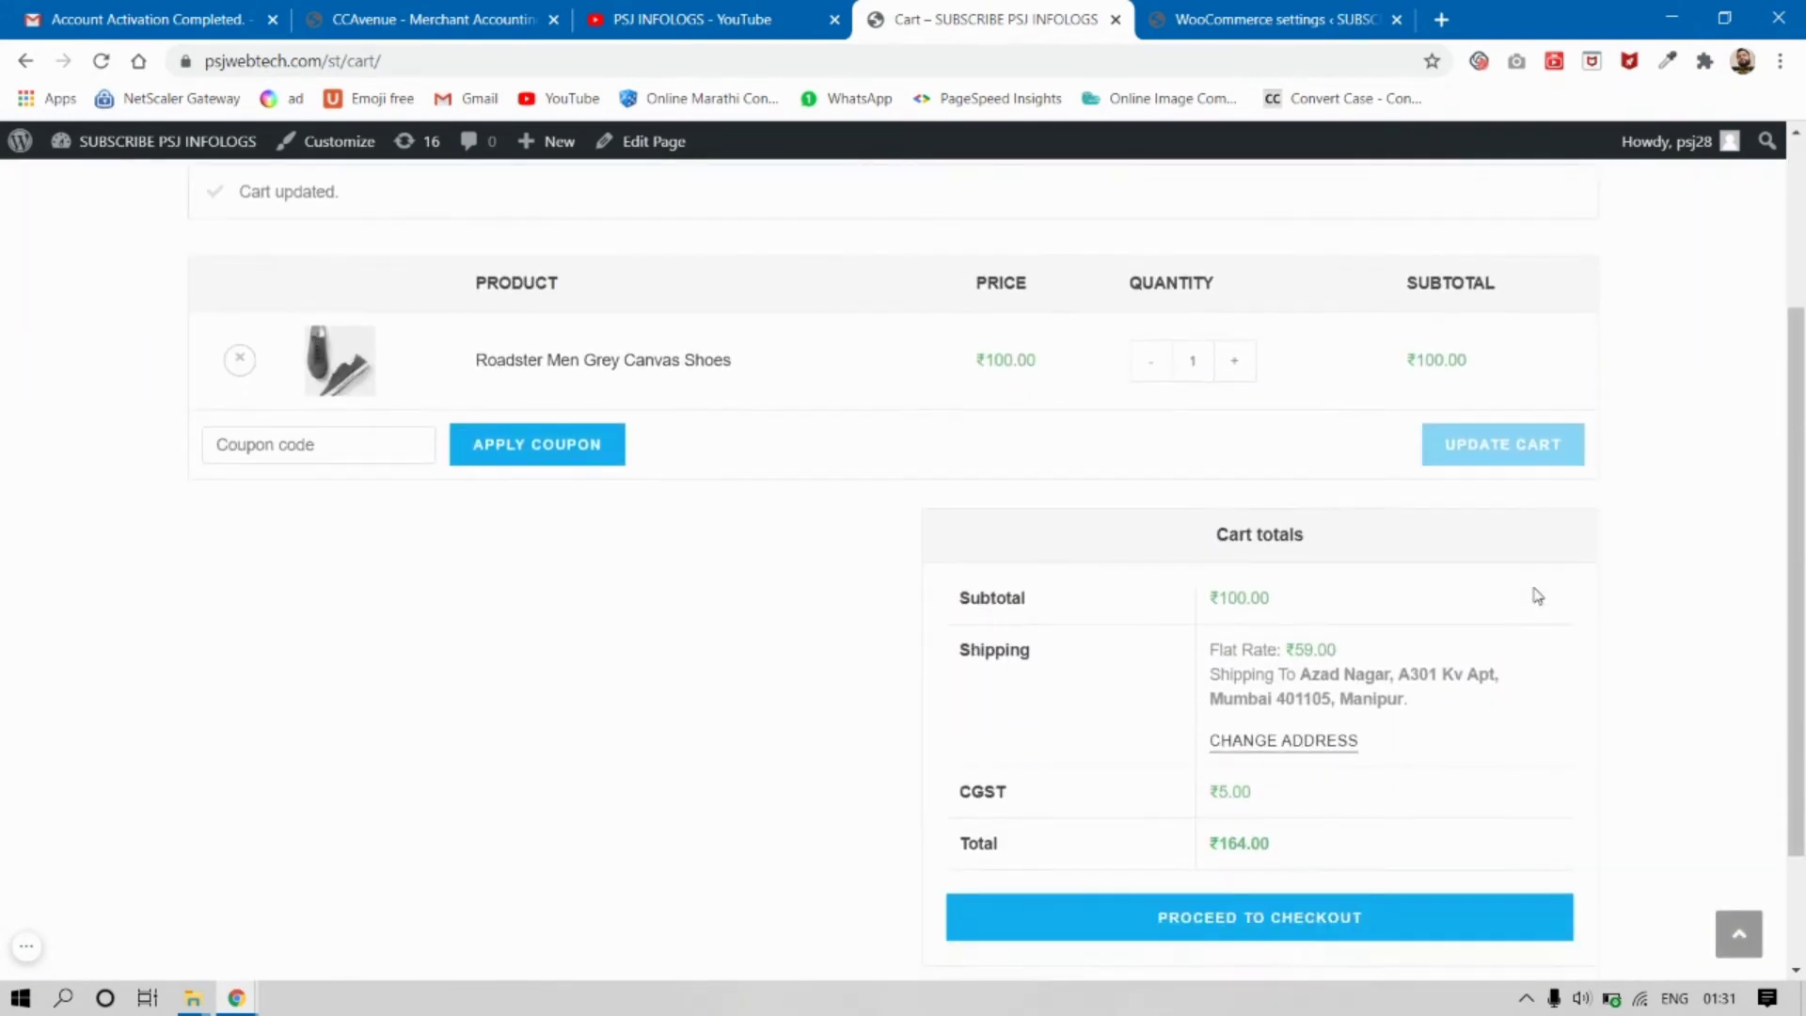
left_click(1351, 762)
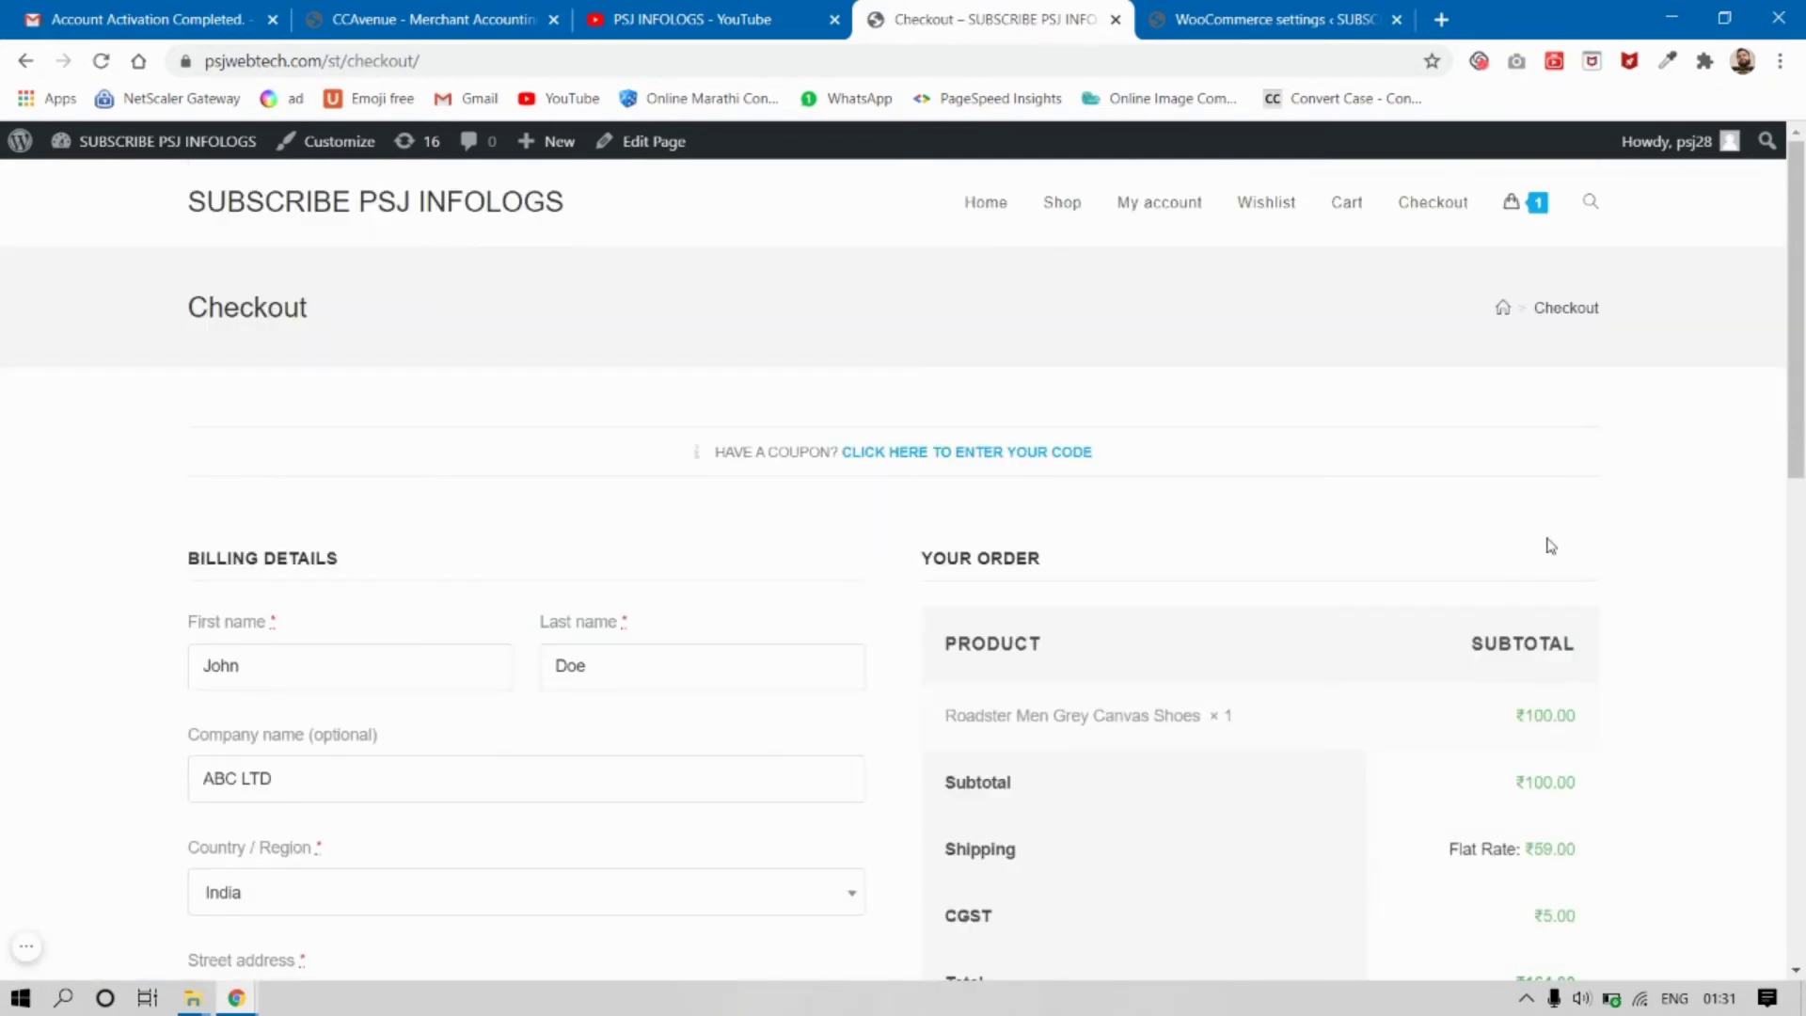
Choose CCAvenue as the payment method at checkout and place the order
scroll(1544, 536, "down", 7)
scroll(1547, 404, "up", 3)
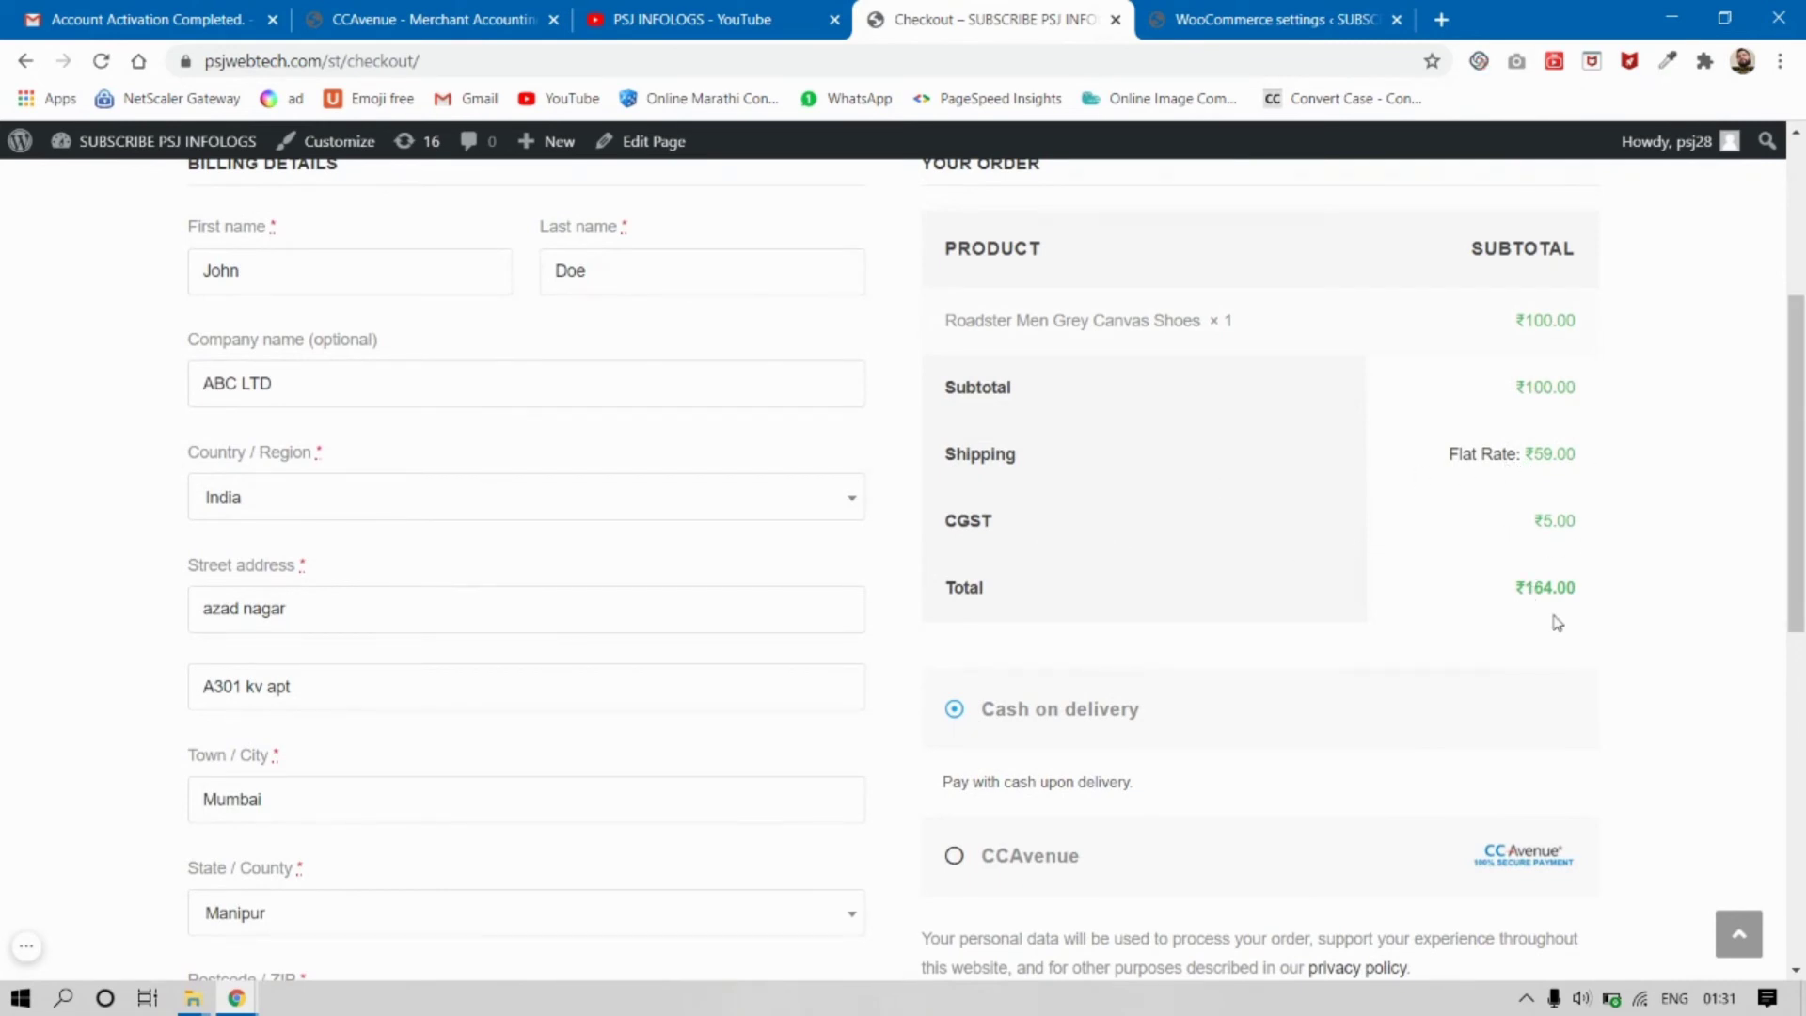
scroll(1556, 632, "down", 2)
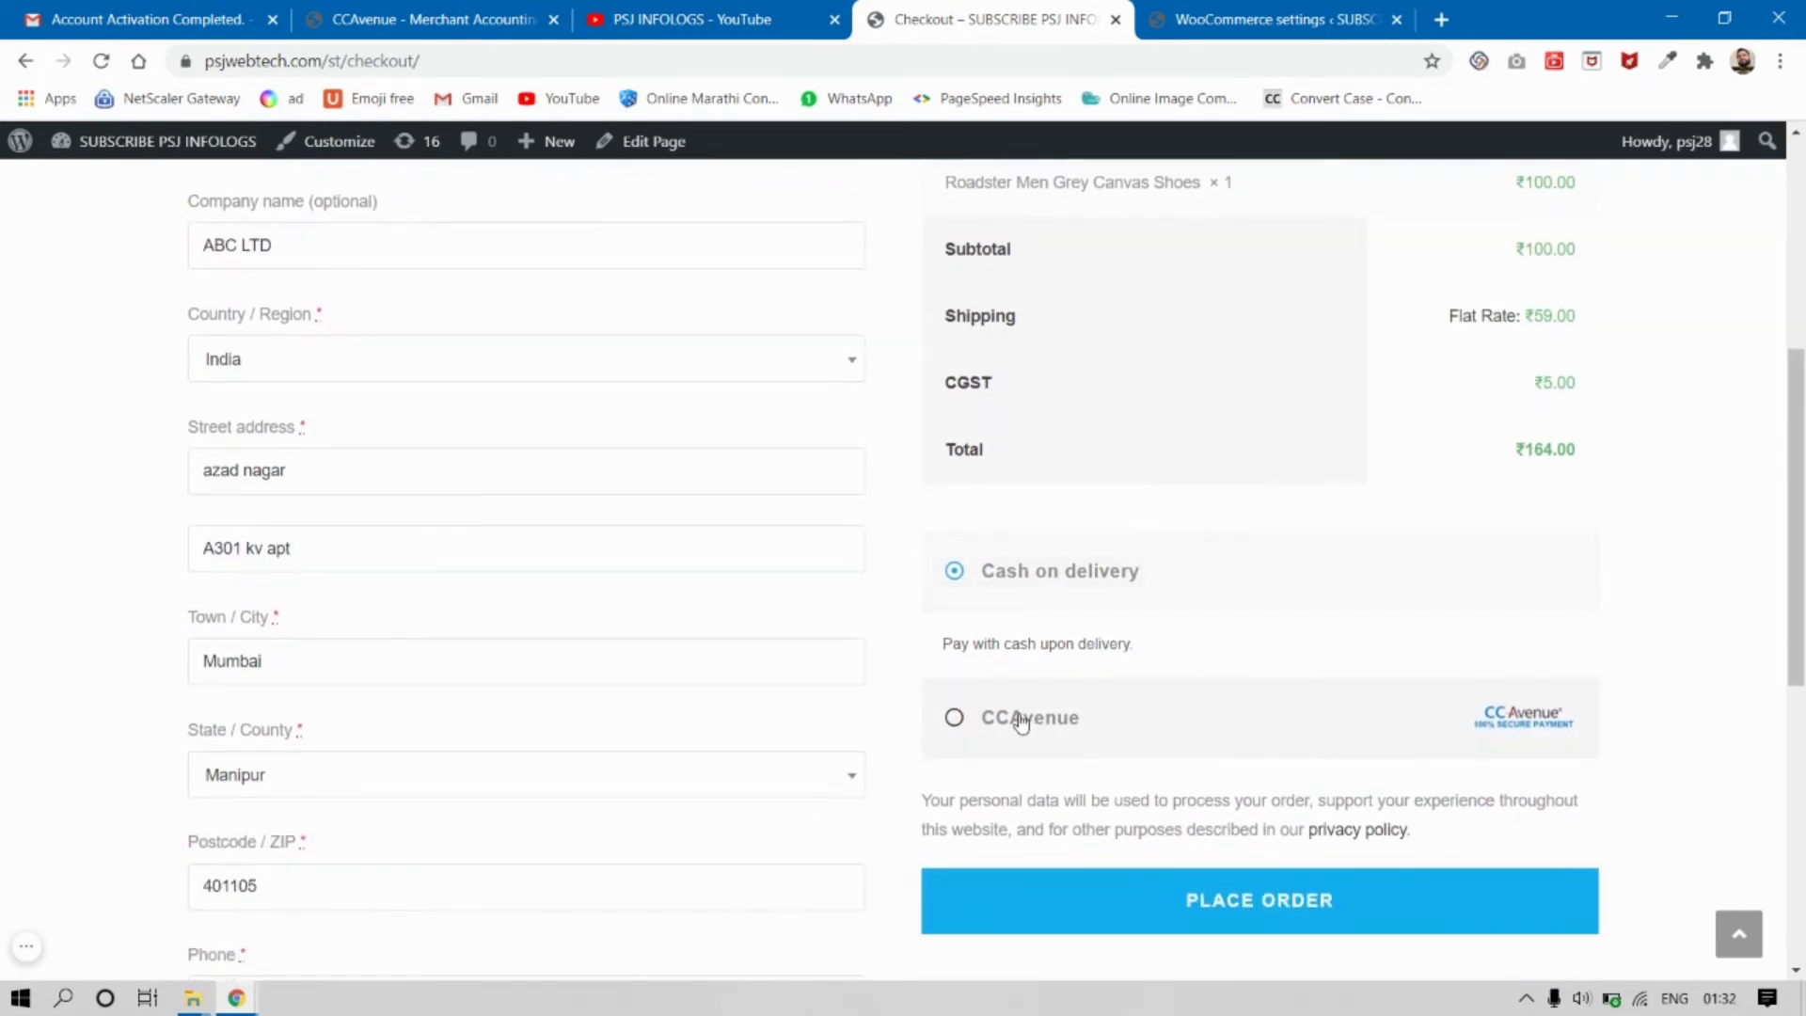
left_click(1018, 718)
scroll(1355, 659, "down", 1)
scroll(1354, 659, "down", 2)
left_click(1281, 656)
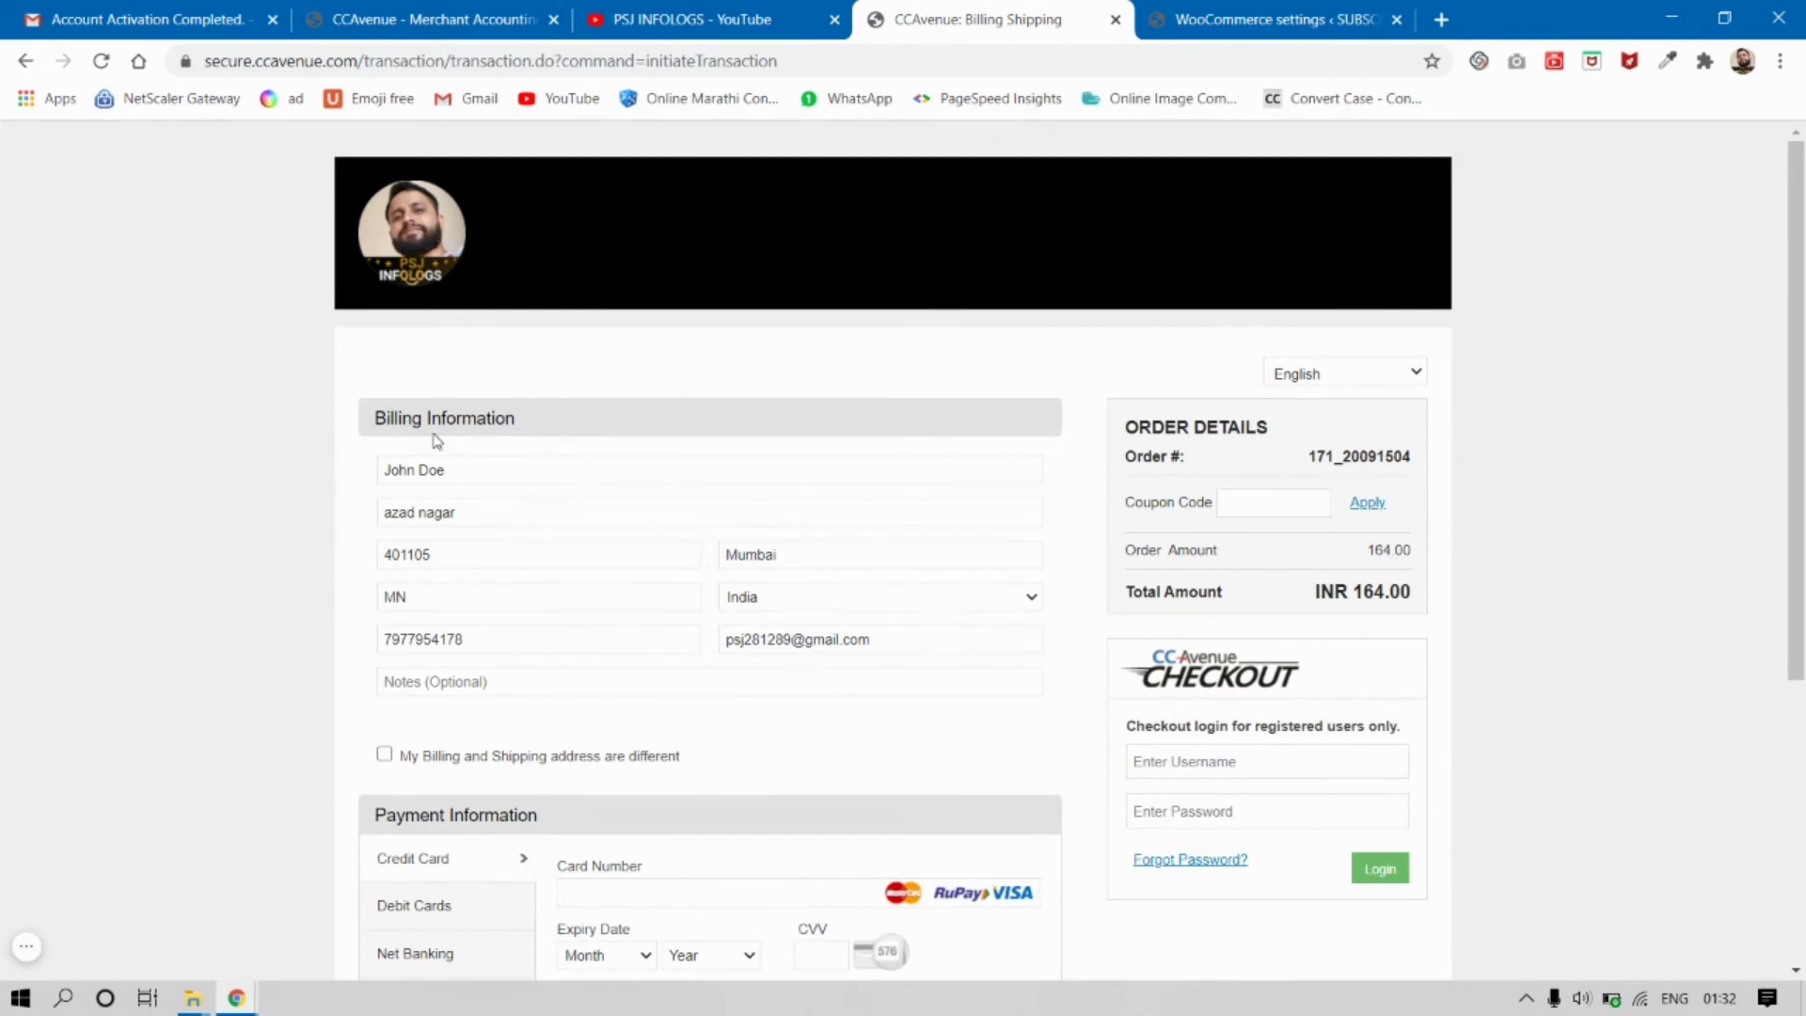
Review CCAvenue's billing and payment sections and clear the mobile number from the billing information
scroll(439, 453, "down", 1)
left_click(483, 350)
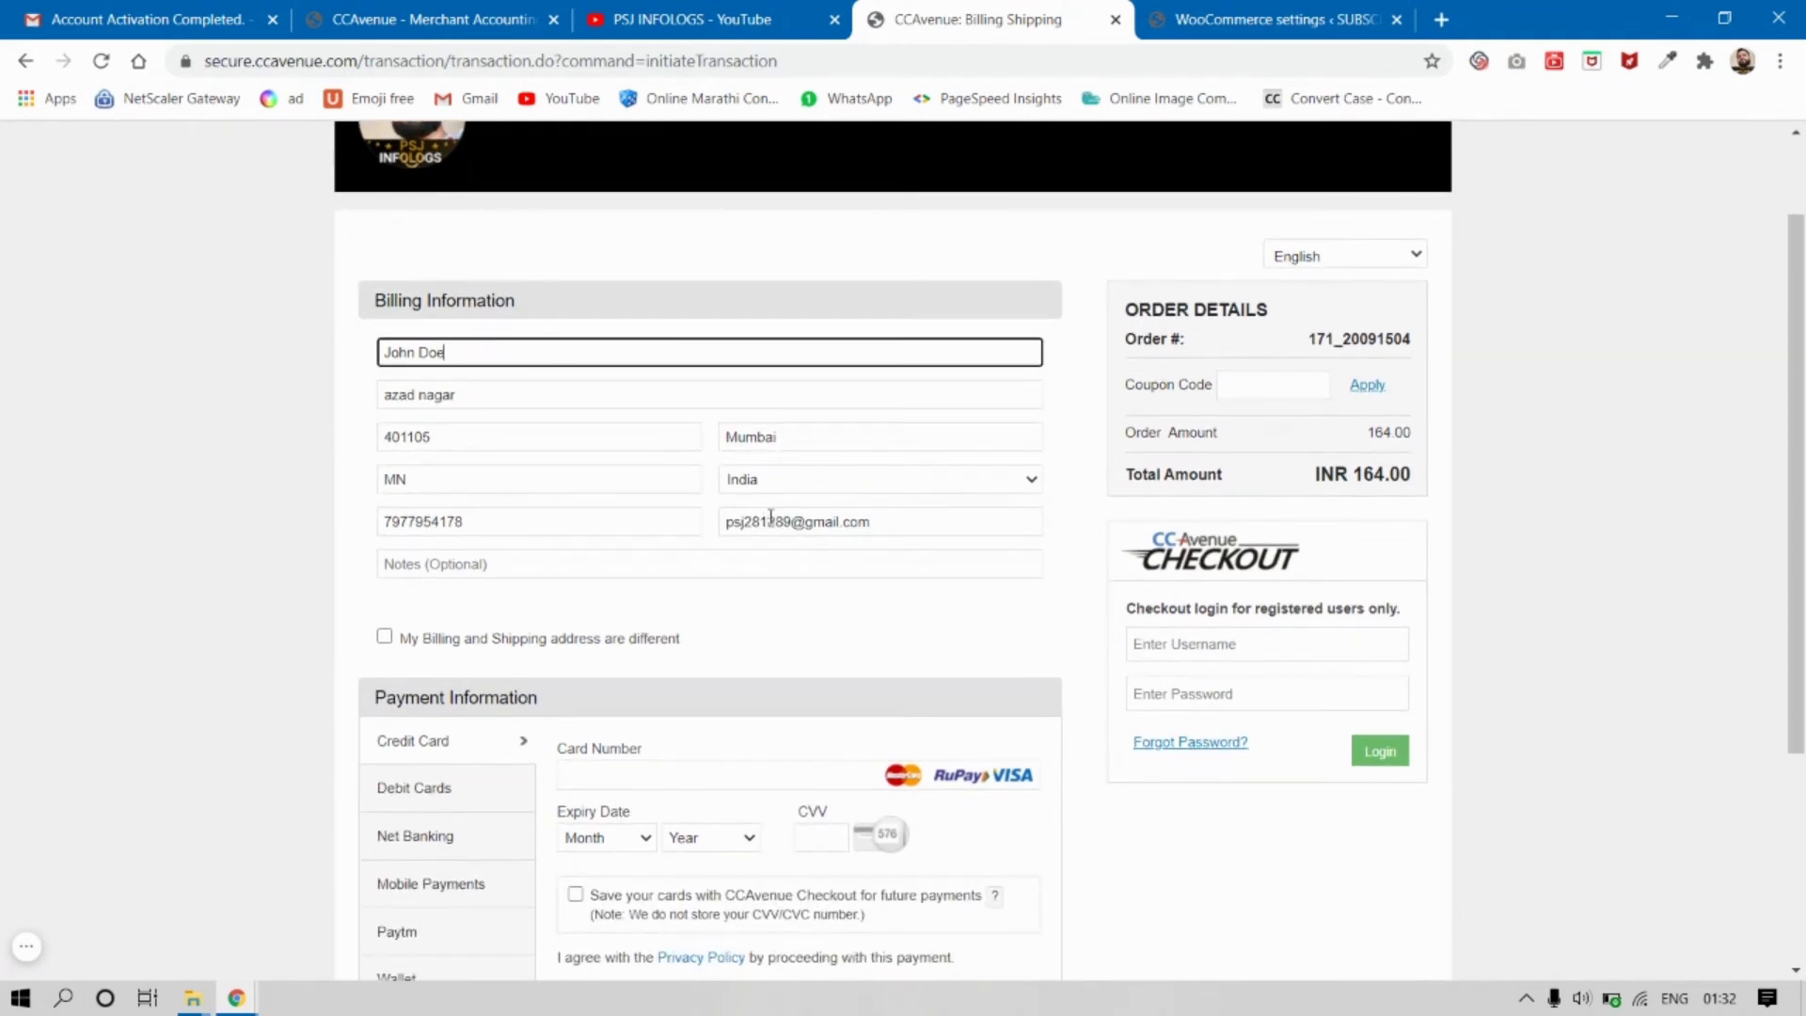
scroll(779, 536, "down", 2)
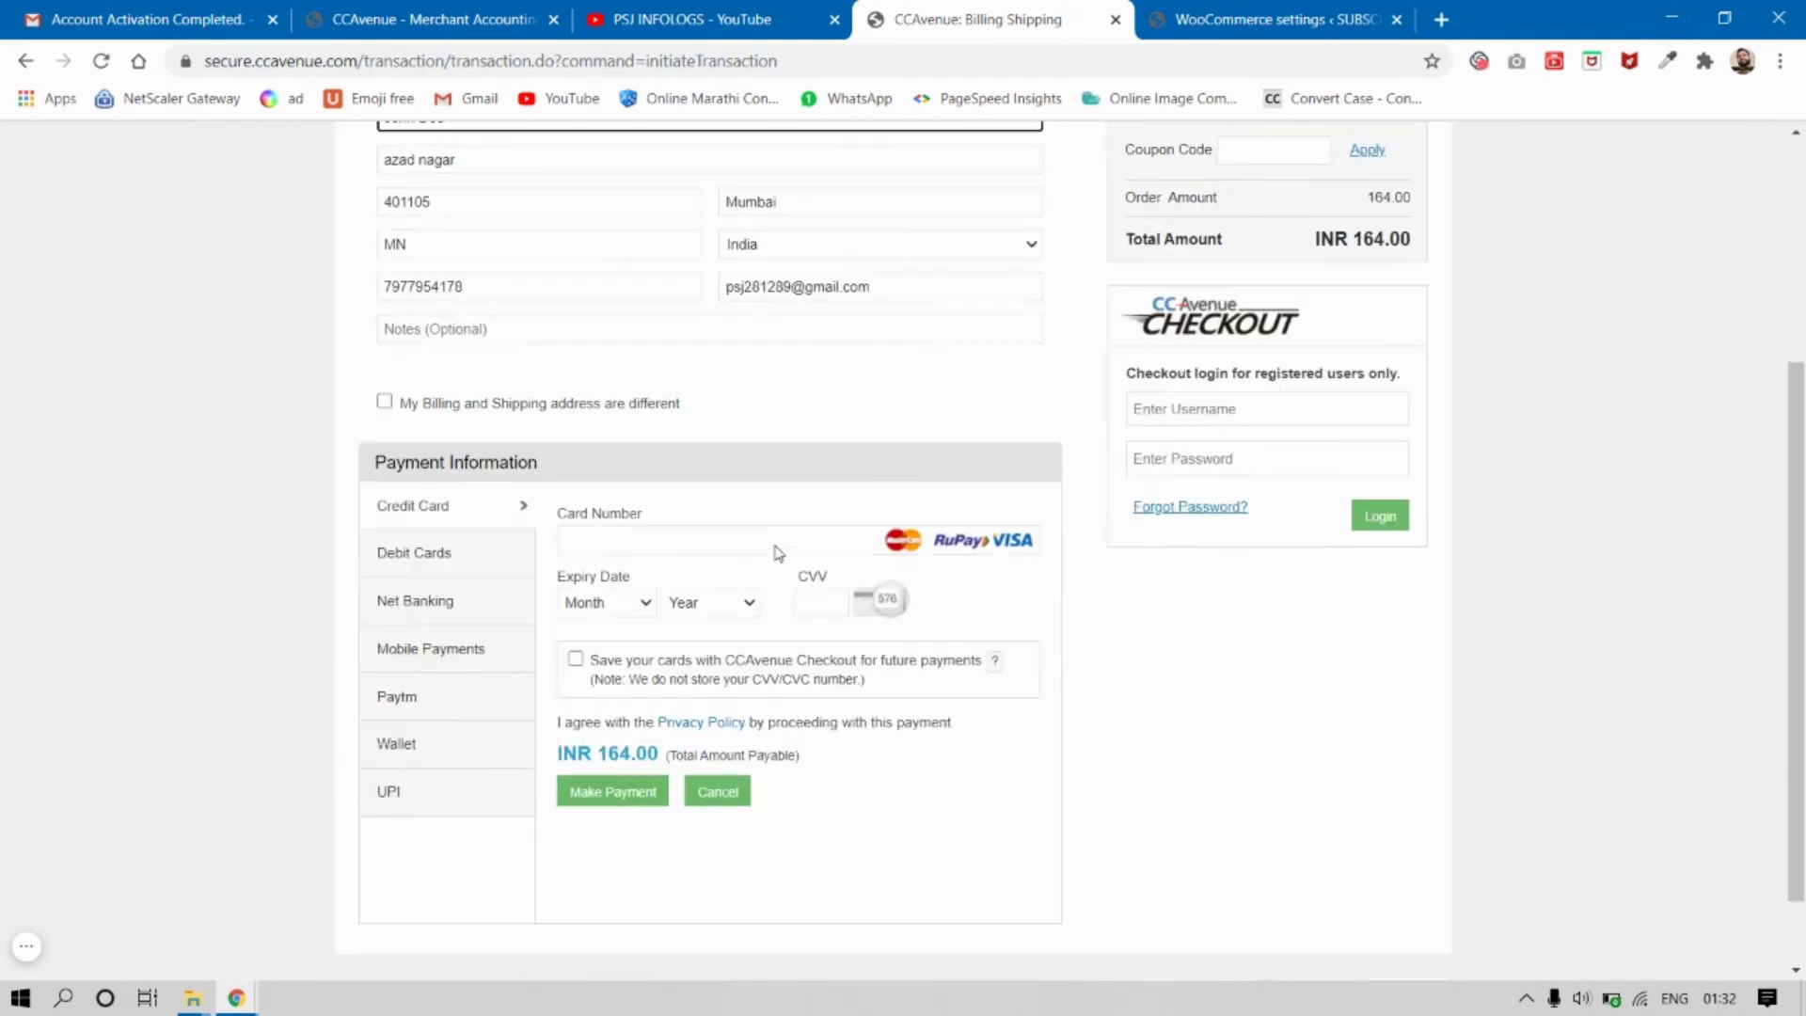
scroll(1157, 442, "up", 2)
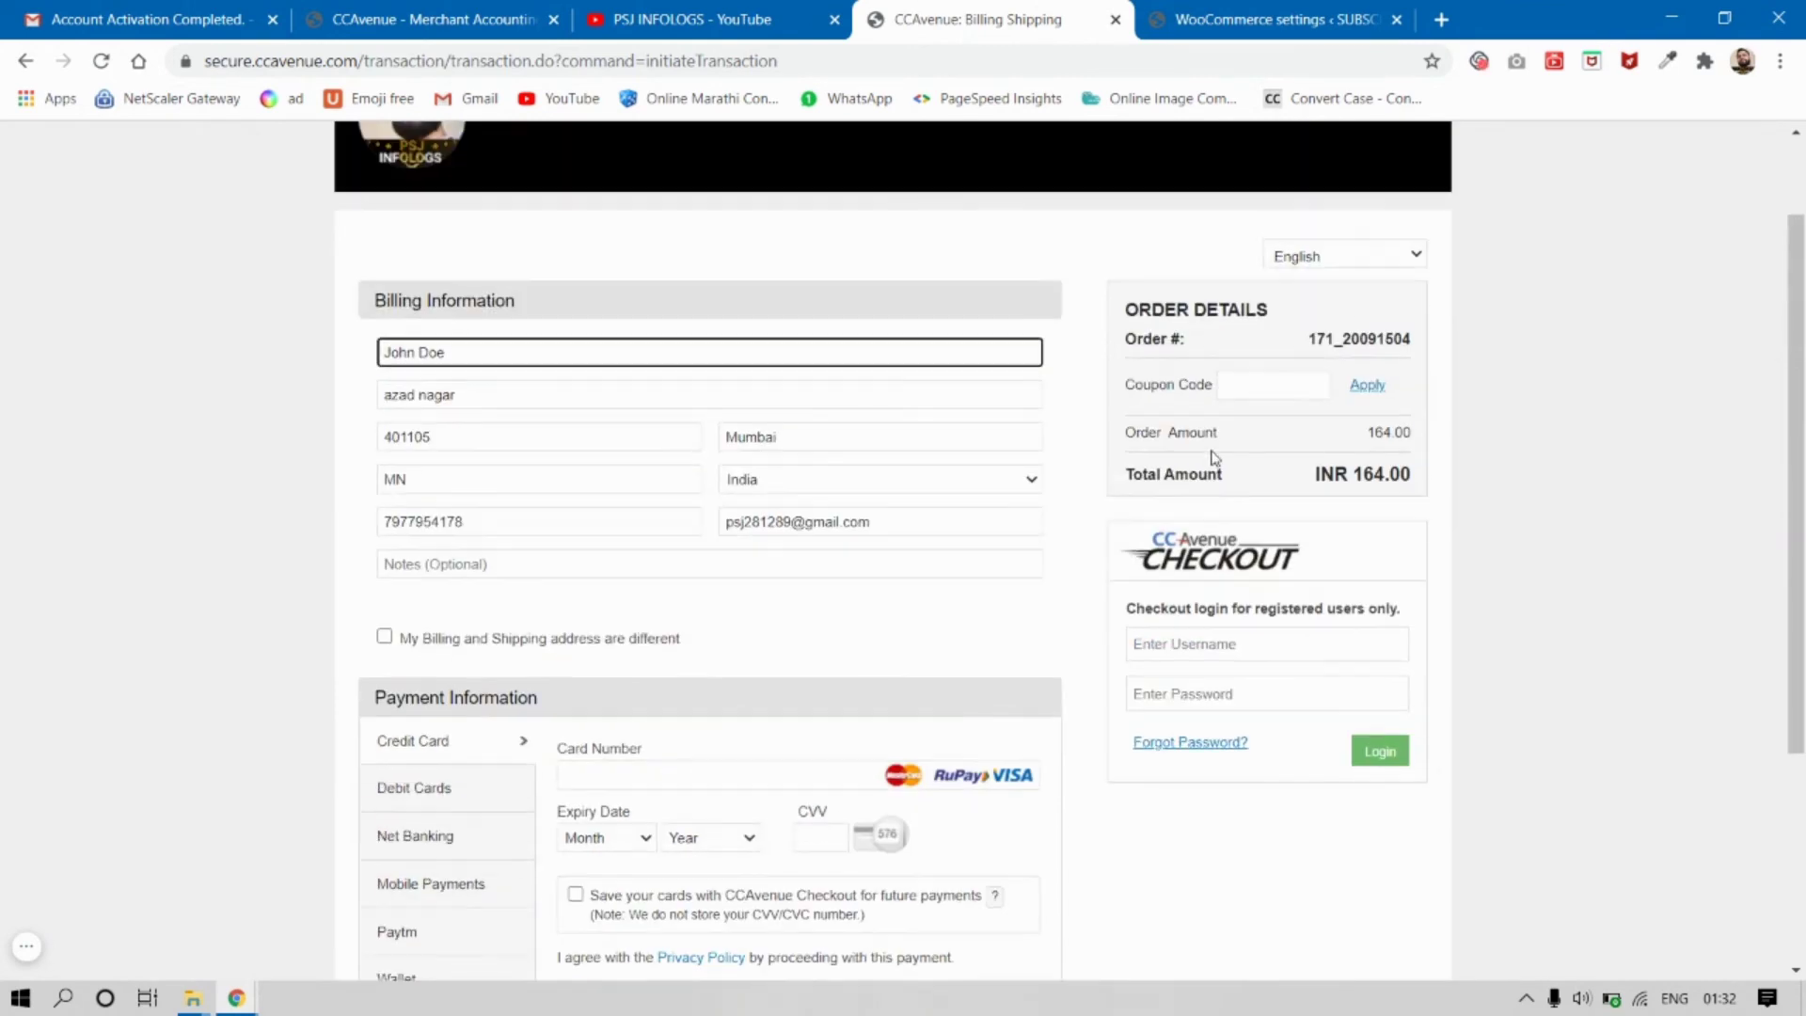
left_click_drag(625, 511, 201, 536)
key("BackSpace")
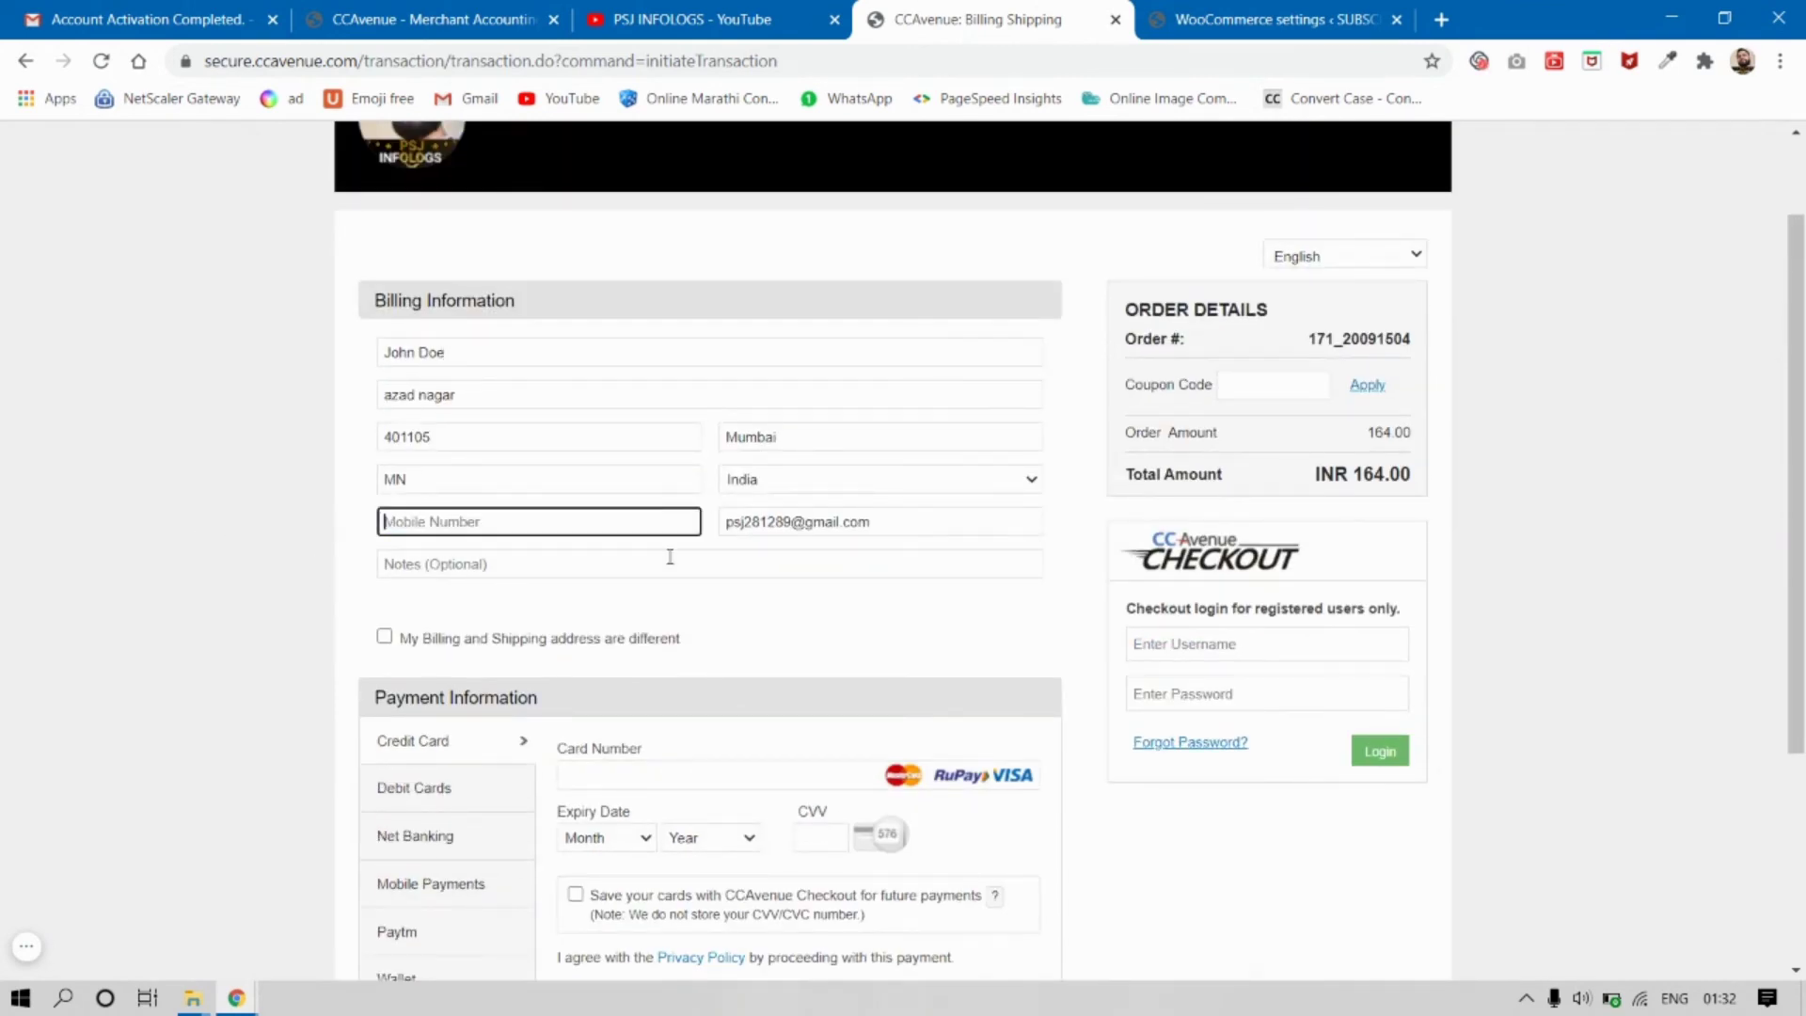
Mark the billing and shipping addresses as different on the CCAvenue payment page
left_click(1256, 386)
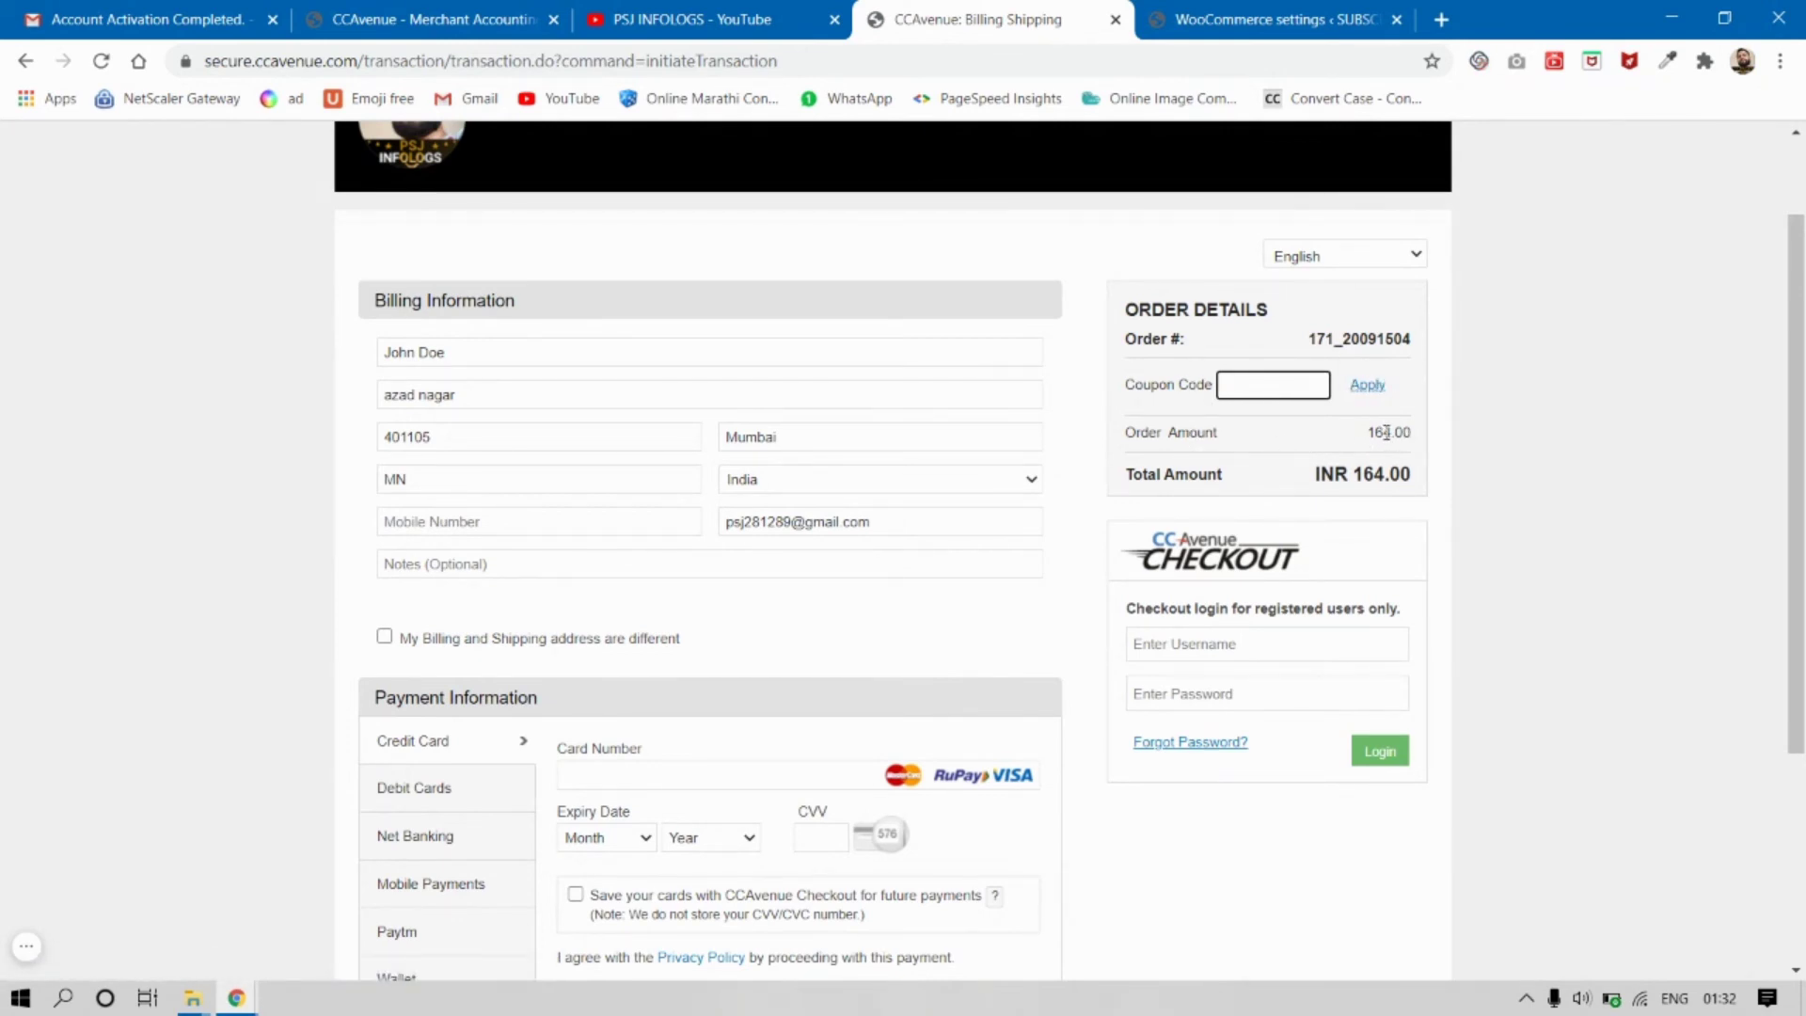
scroll(1298, 470, "down", 2)
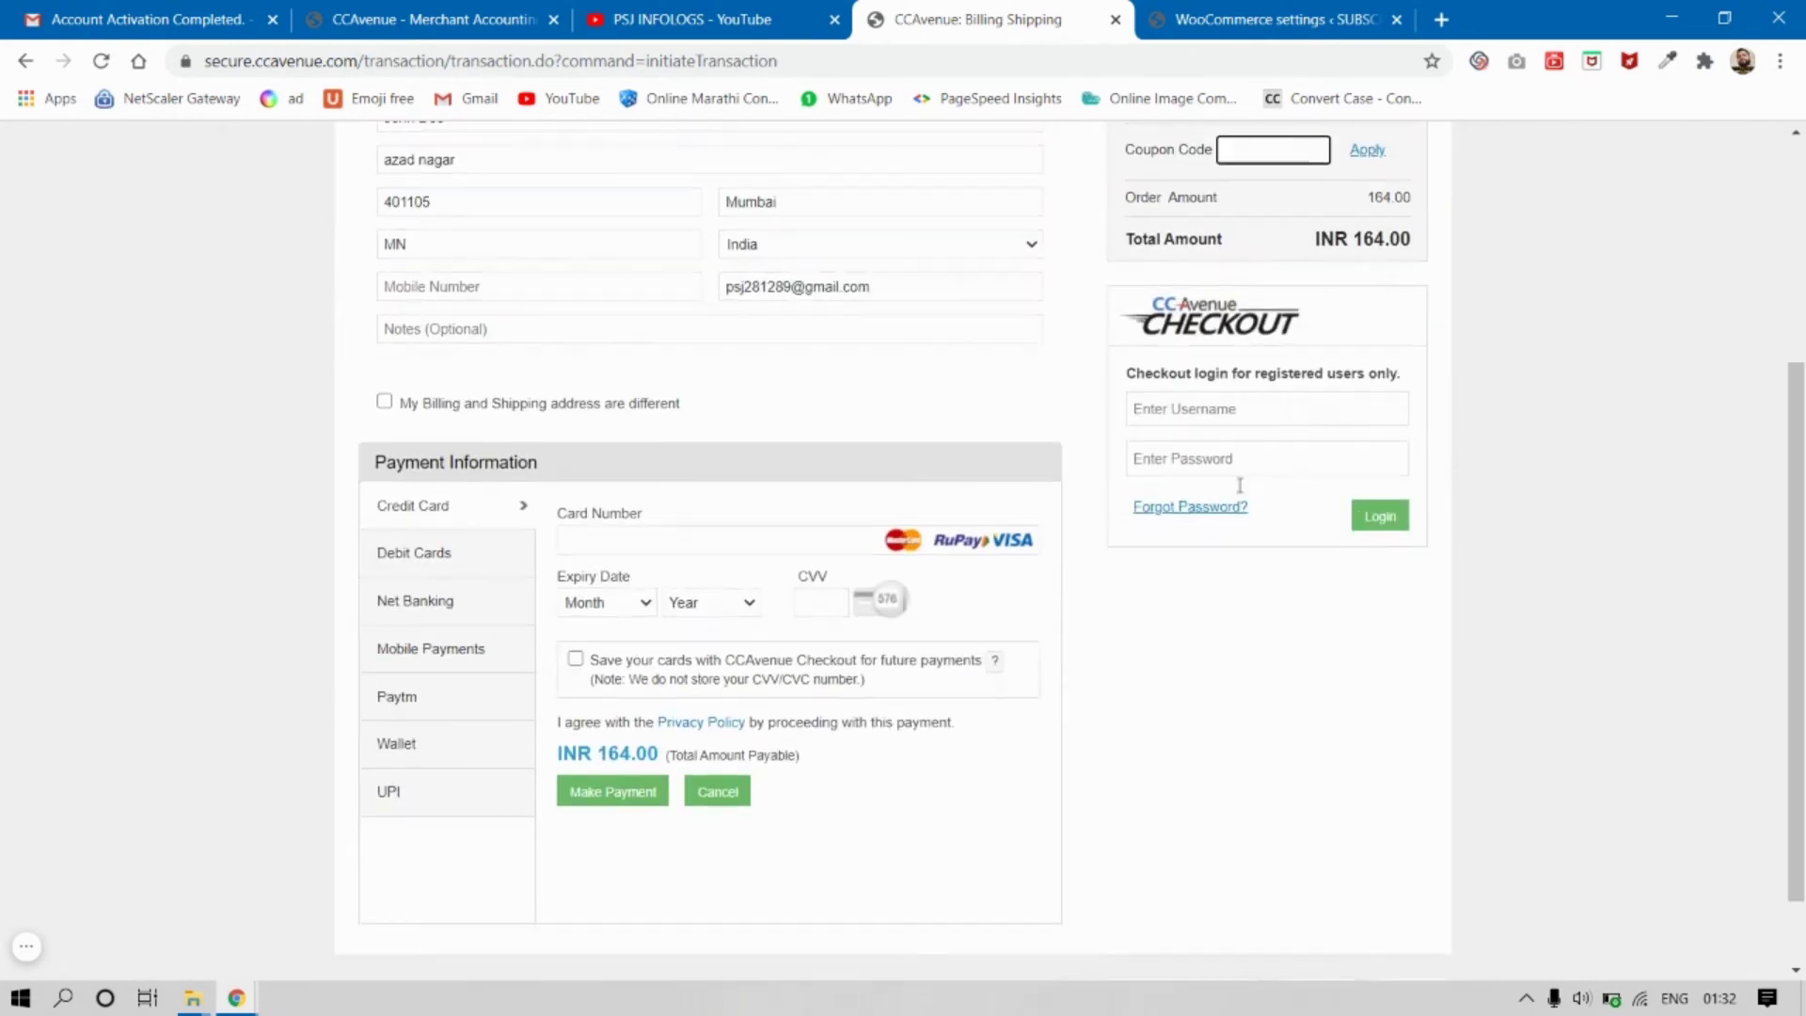
left_click(384, 404)
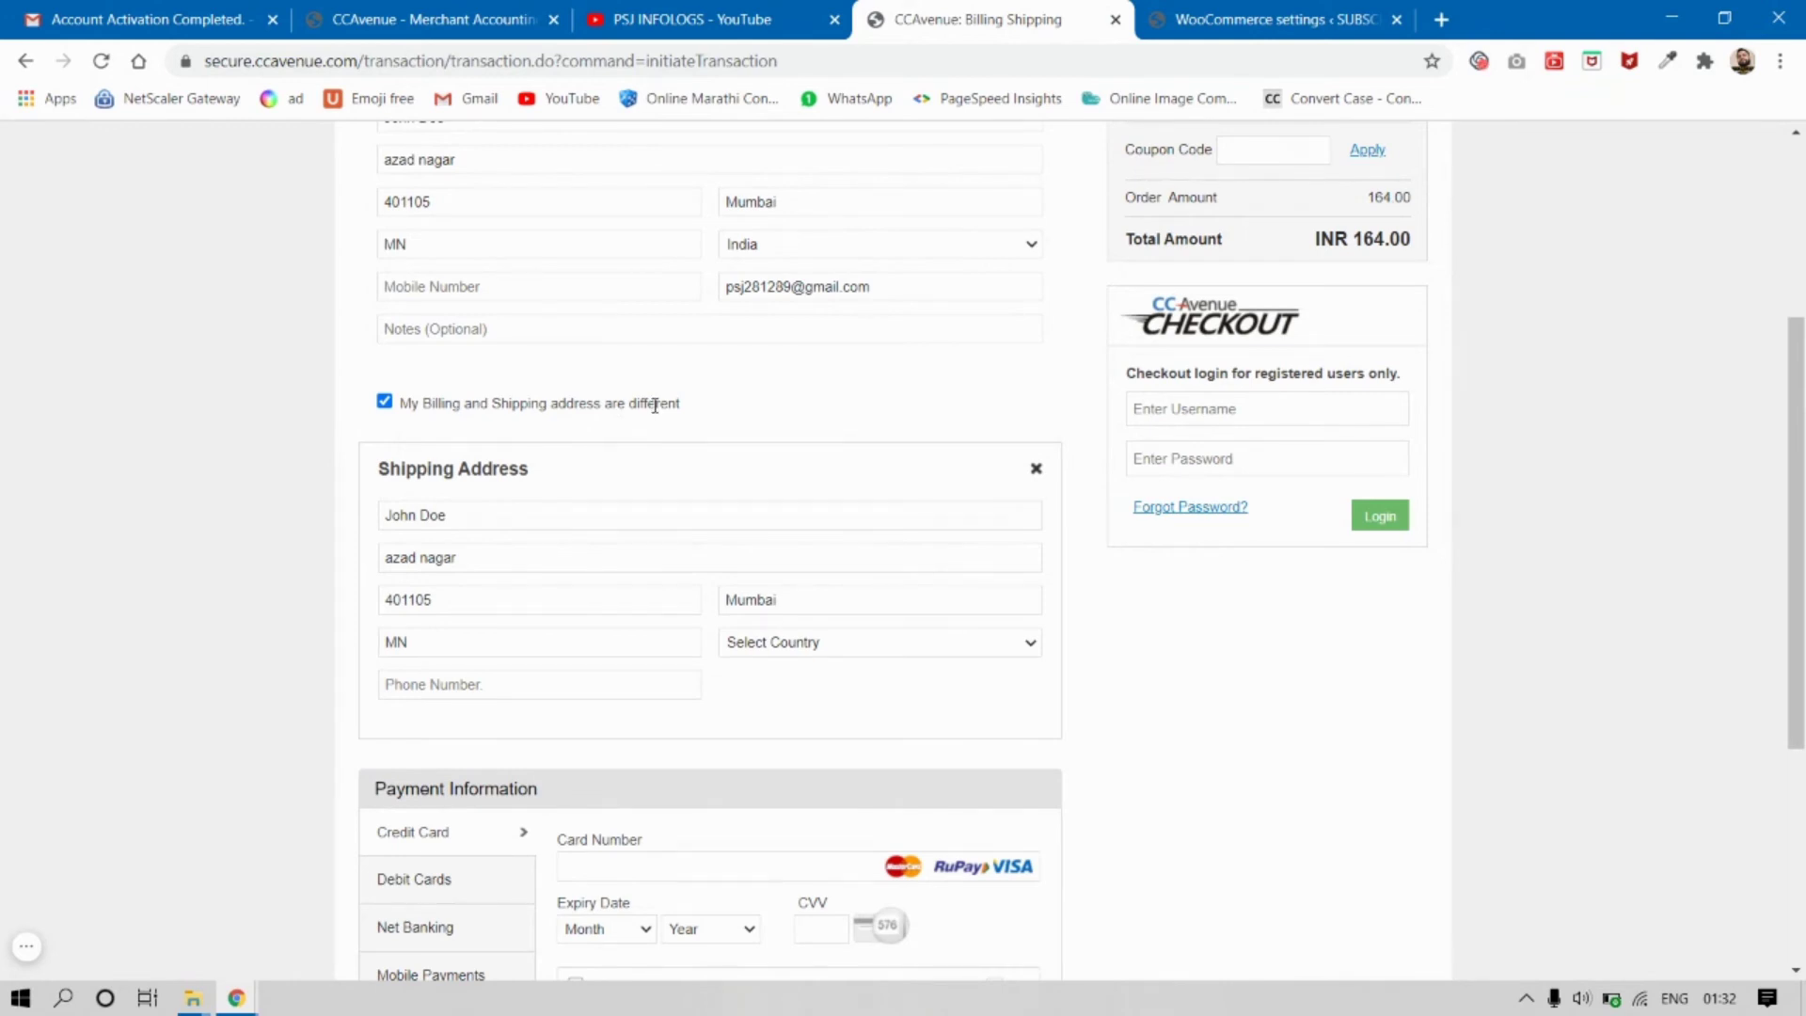
Unmark the billing and shipping addresses as different and enter a card number in the credit card payment details
left_click(384, 402)
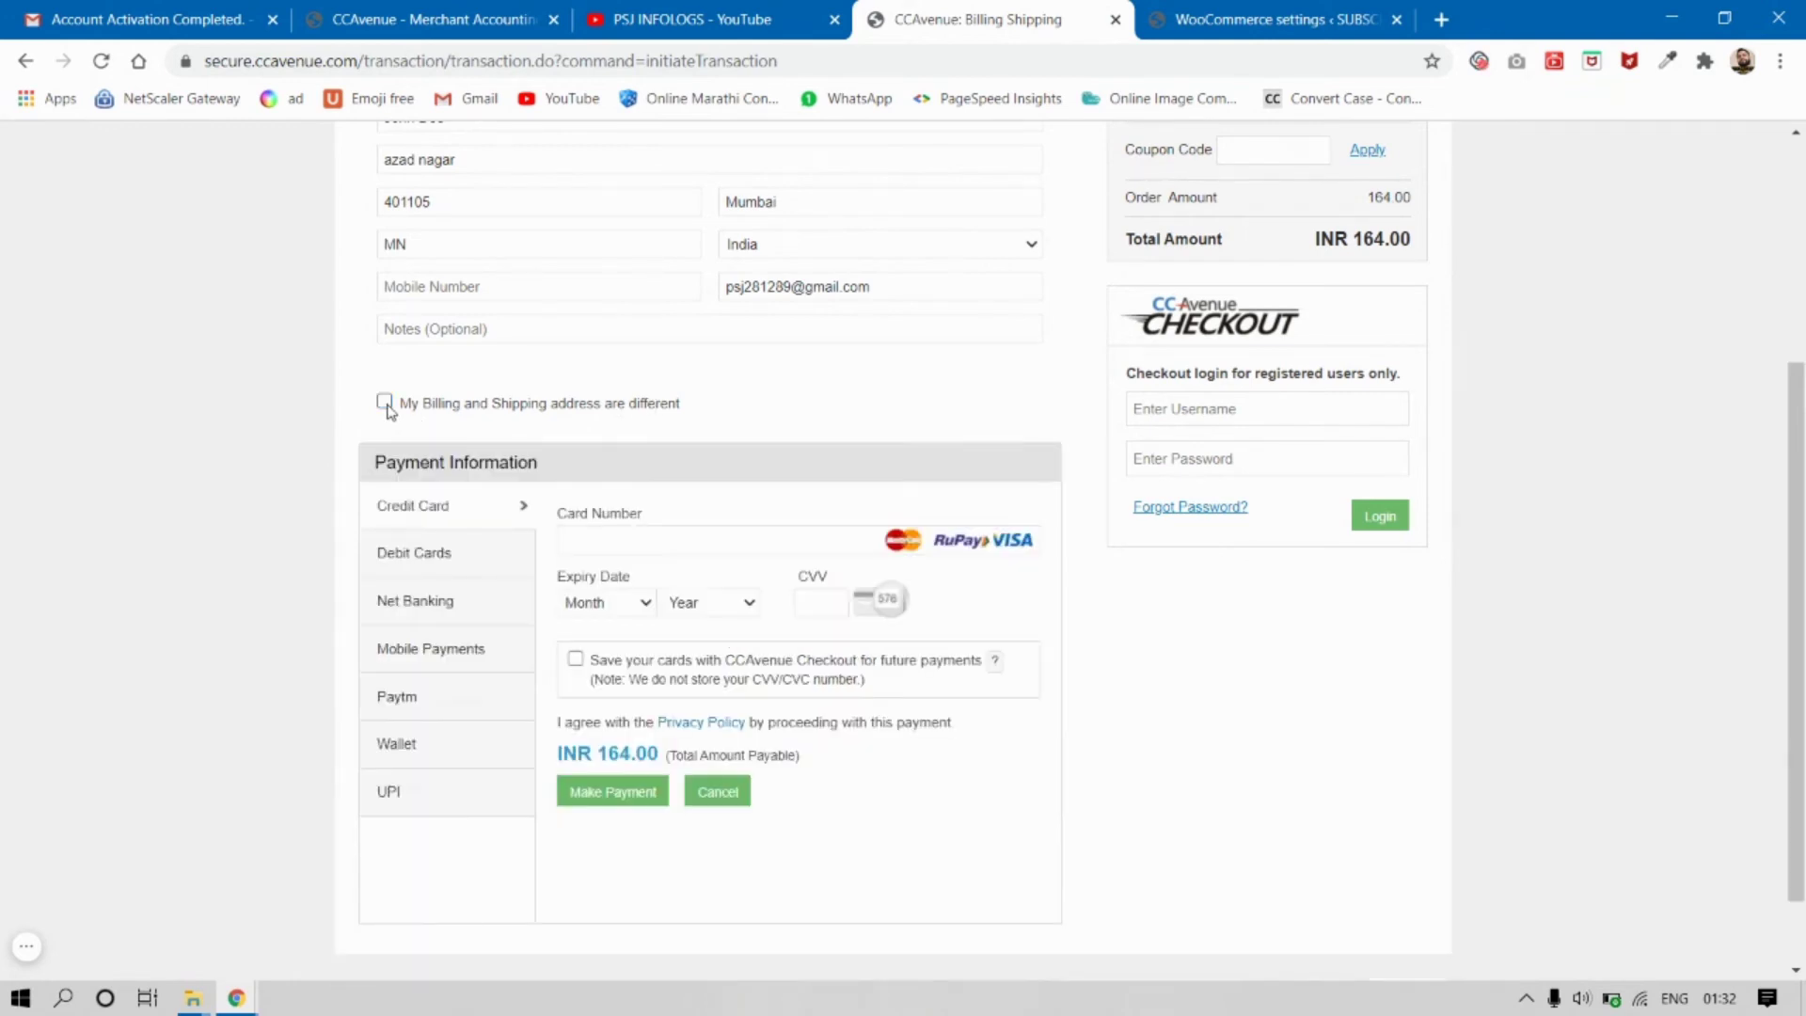
scroll(388, 418, "down", 1)
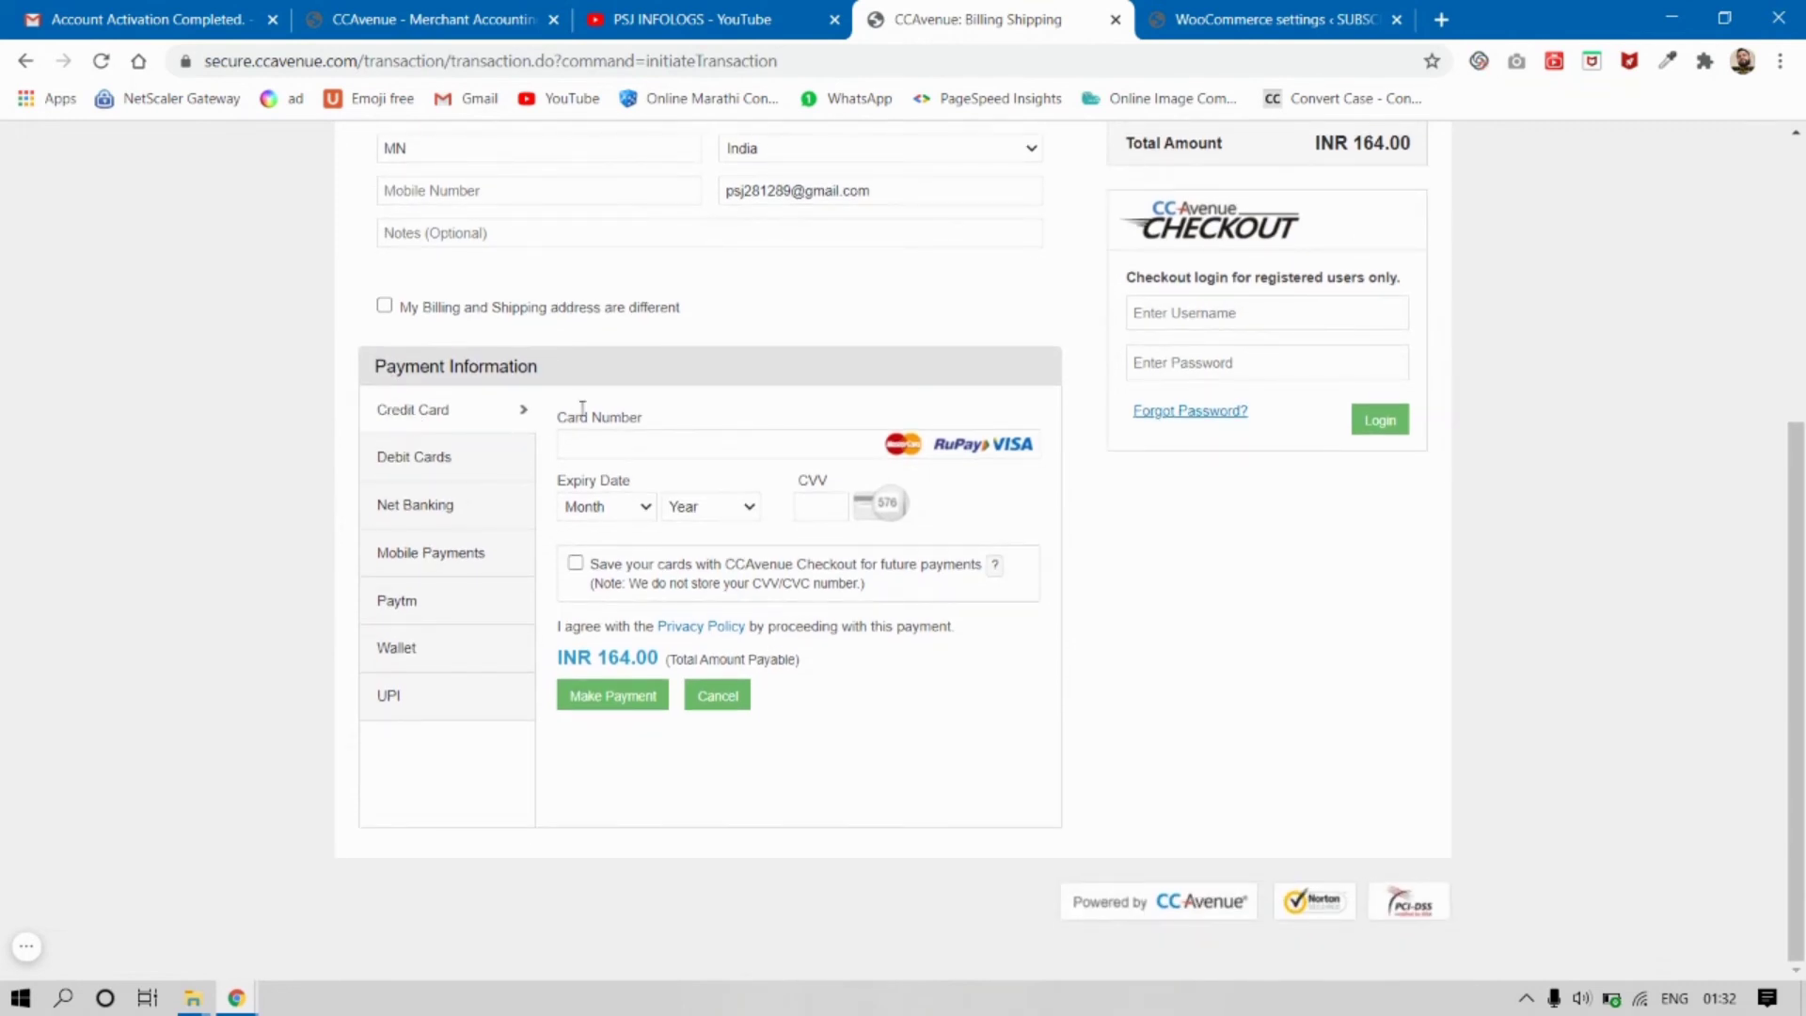
left_click(594, 443)
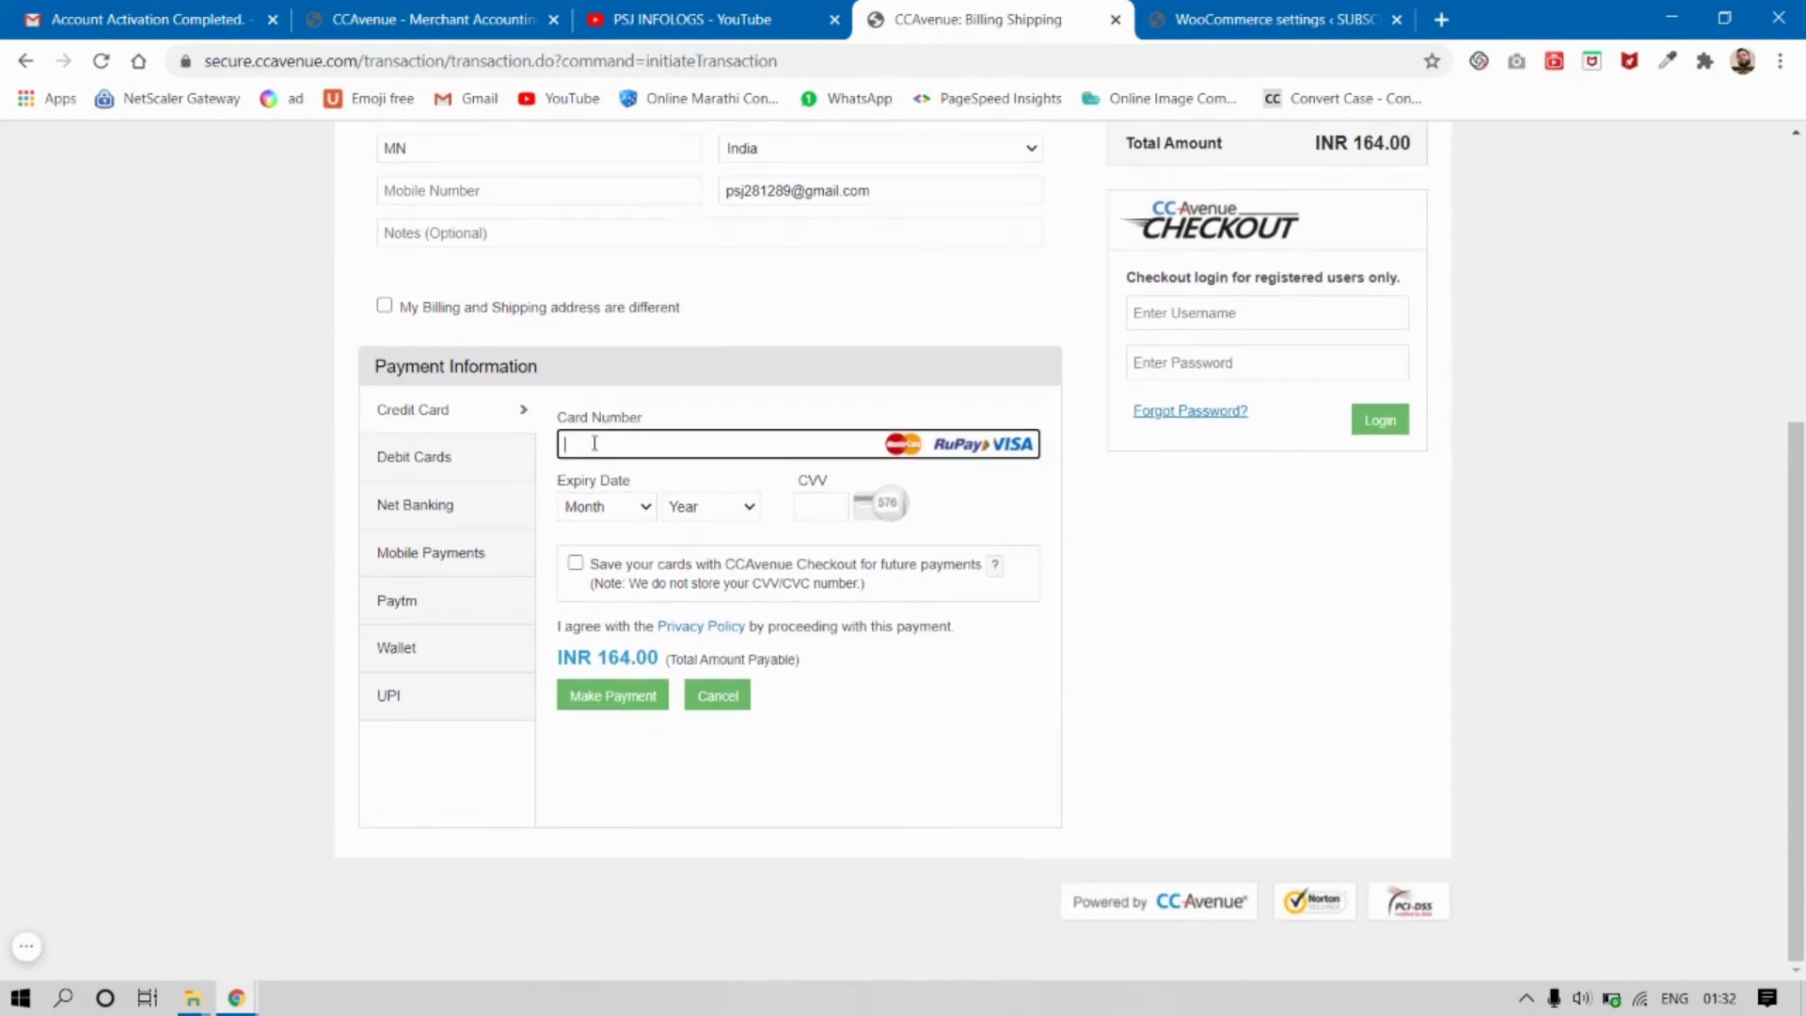
type("4000000000")
Switch the payment method to Debit Cards, select ICICI Bank and enter a debit card number
left_click(461, 462)
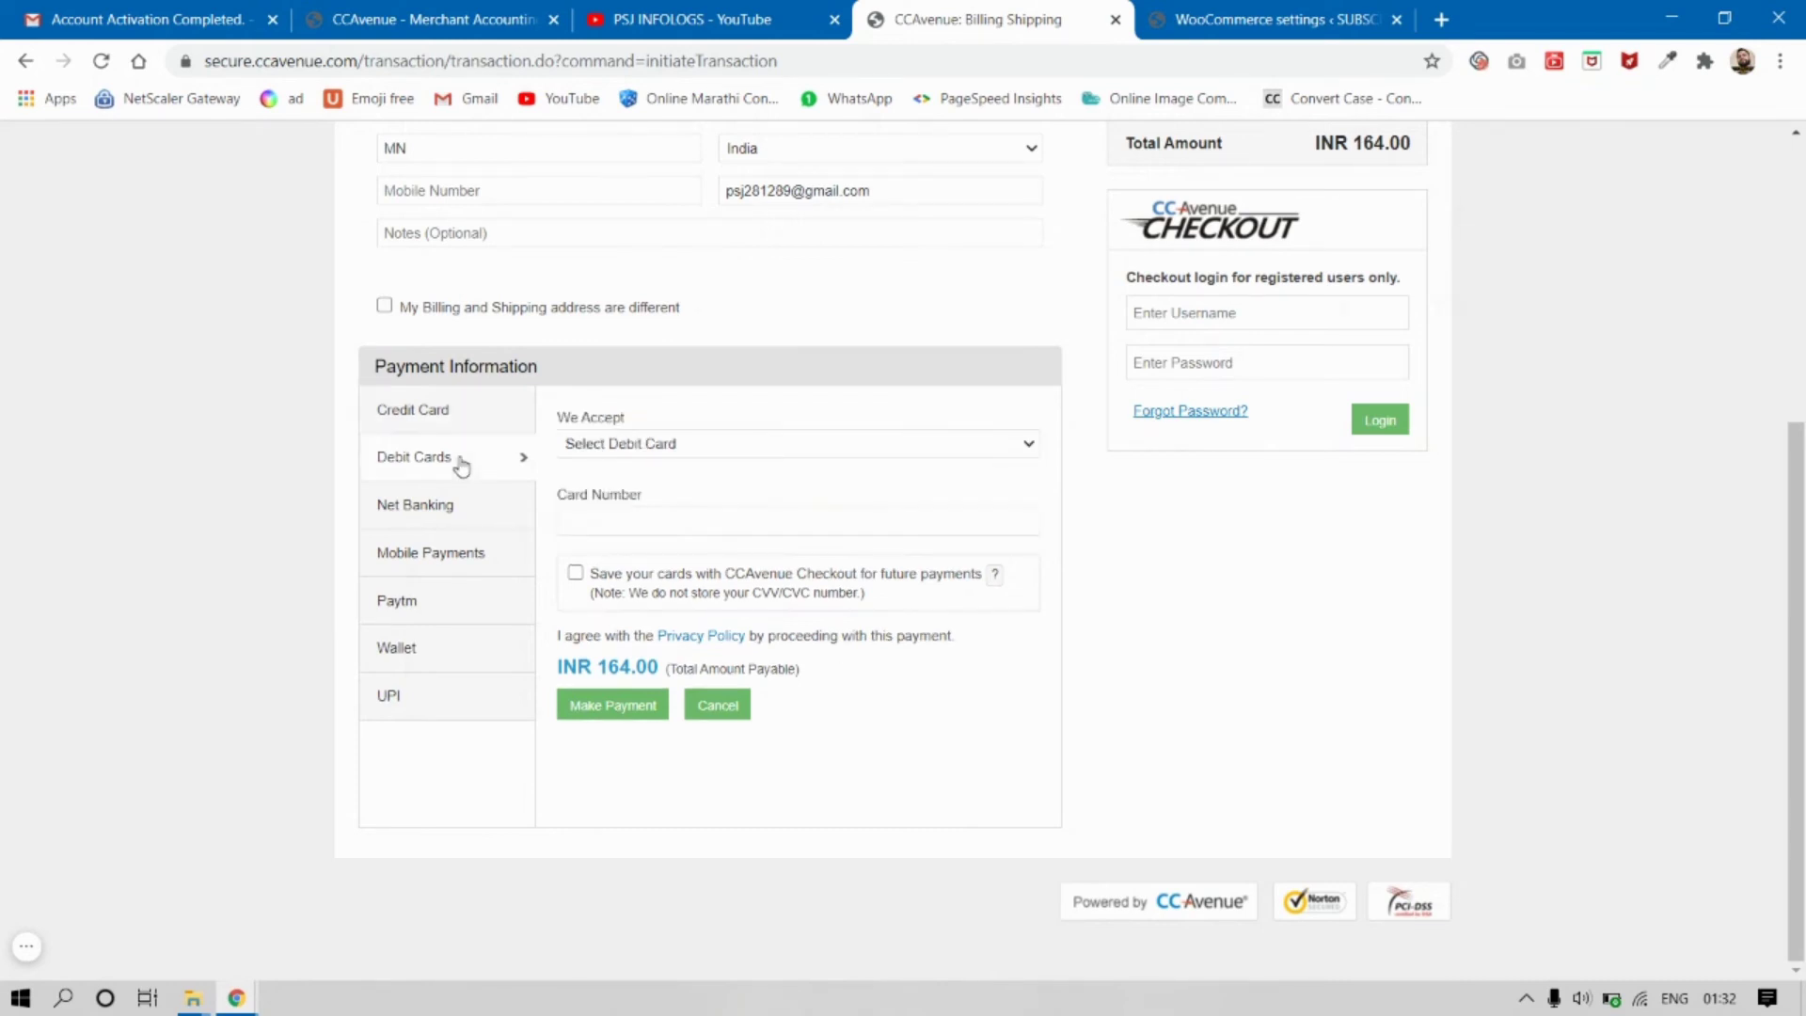
left_click(621, 442)
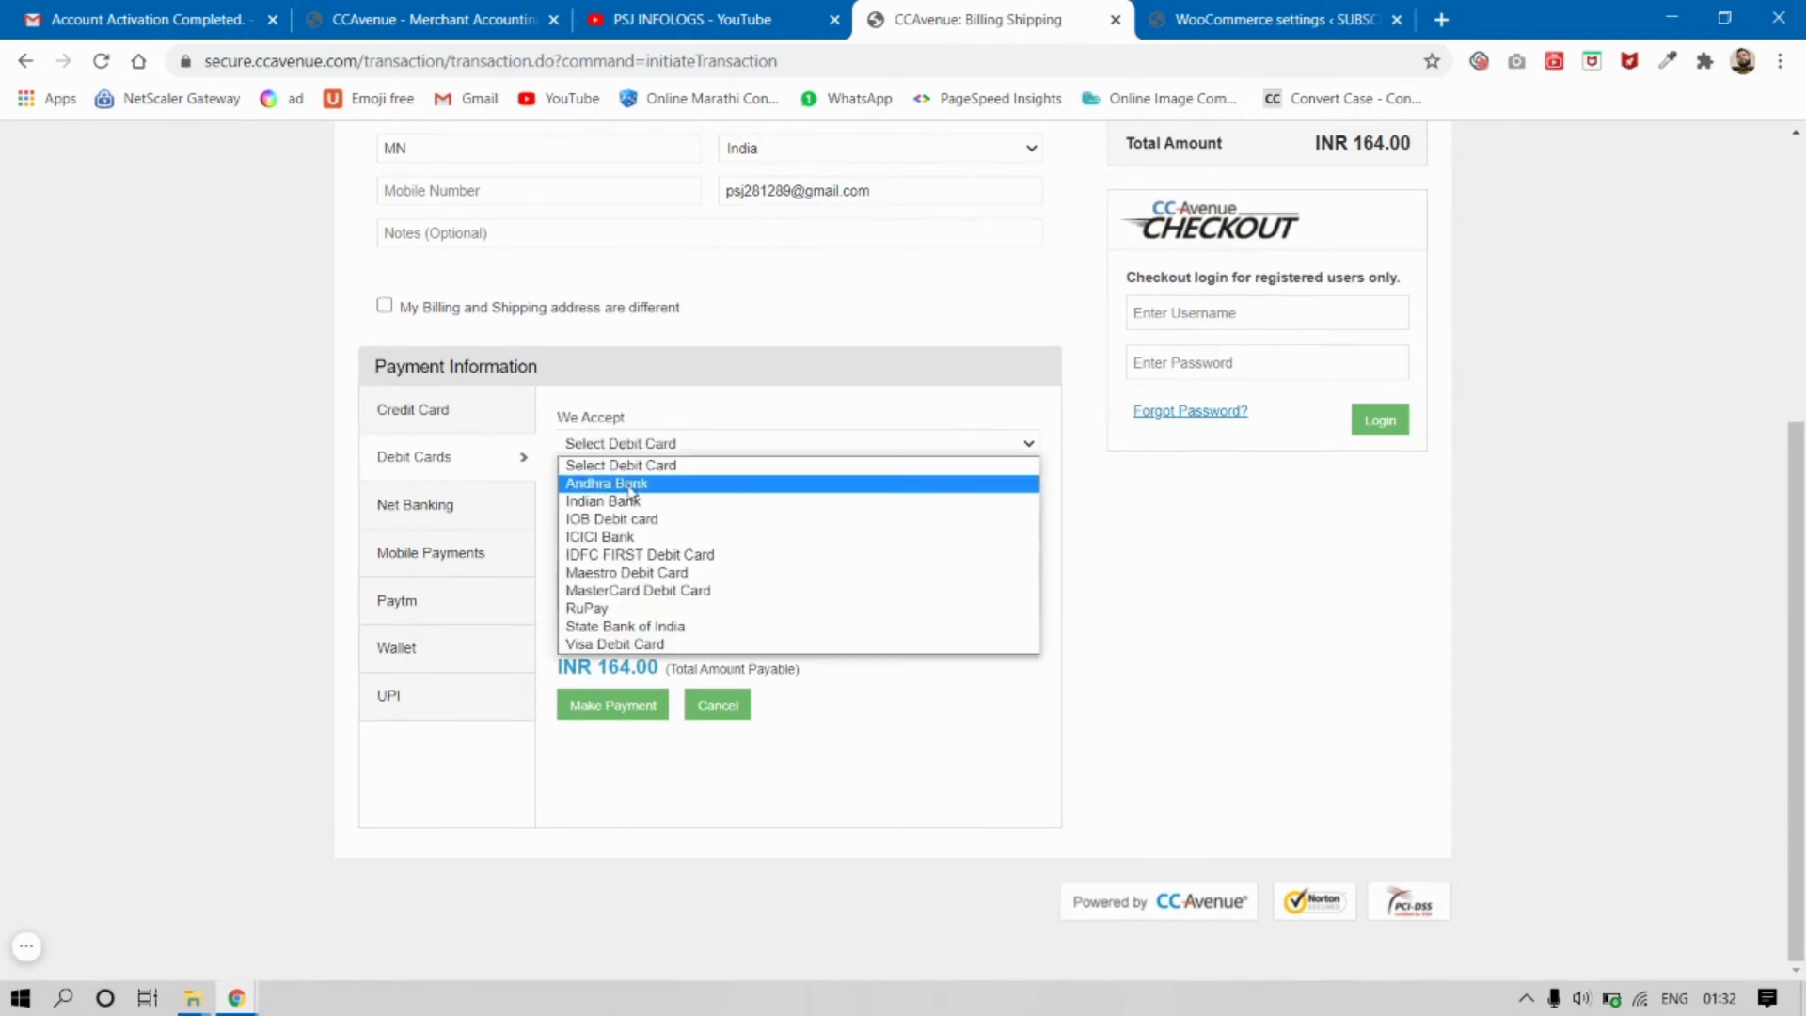
left_click(624, 538)
left_click(666, 519)
type("65")
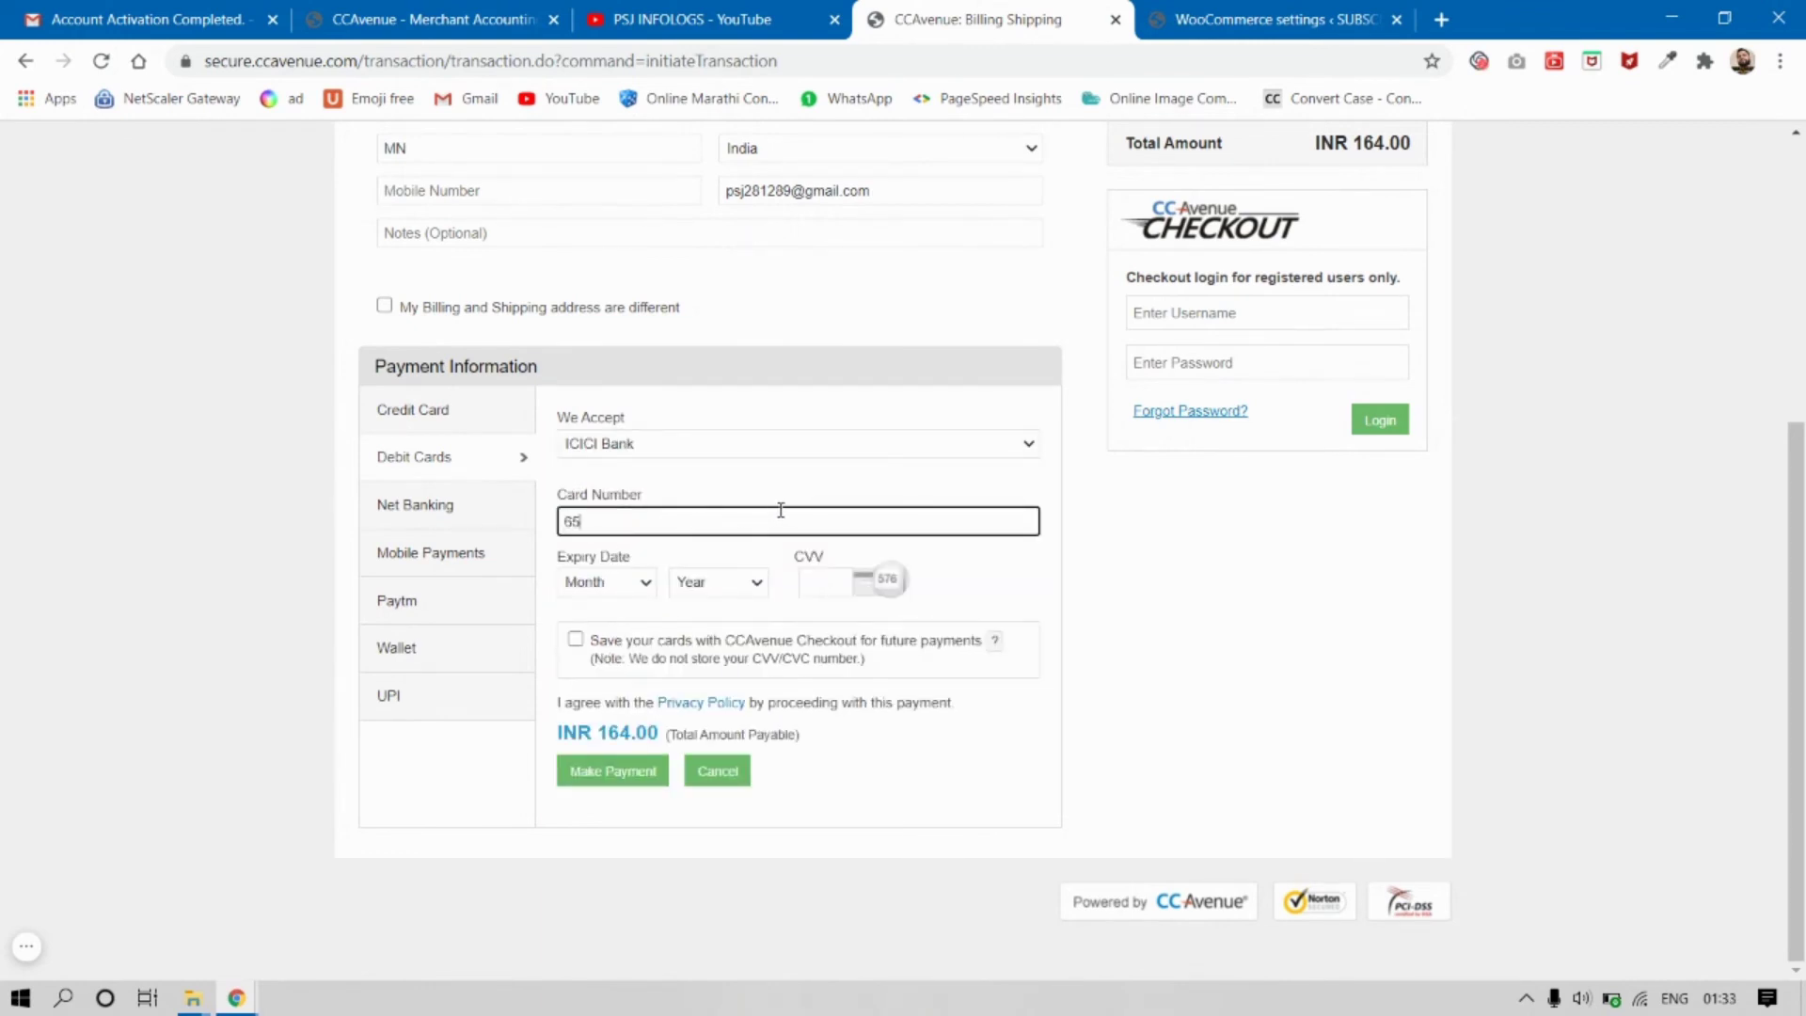
type("00000000000000")
Switch the payment method to Net Banking and select Kotak Mahindra Bank
left_click(455, 518)
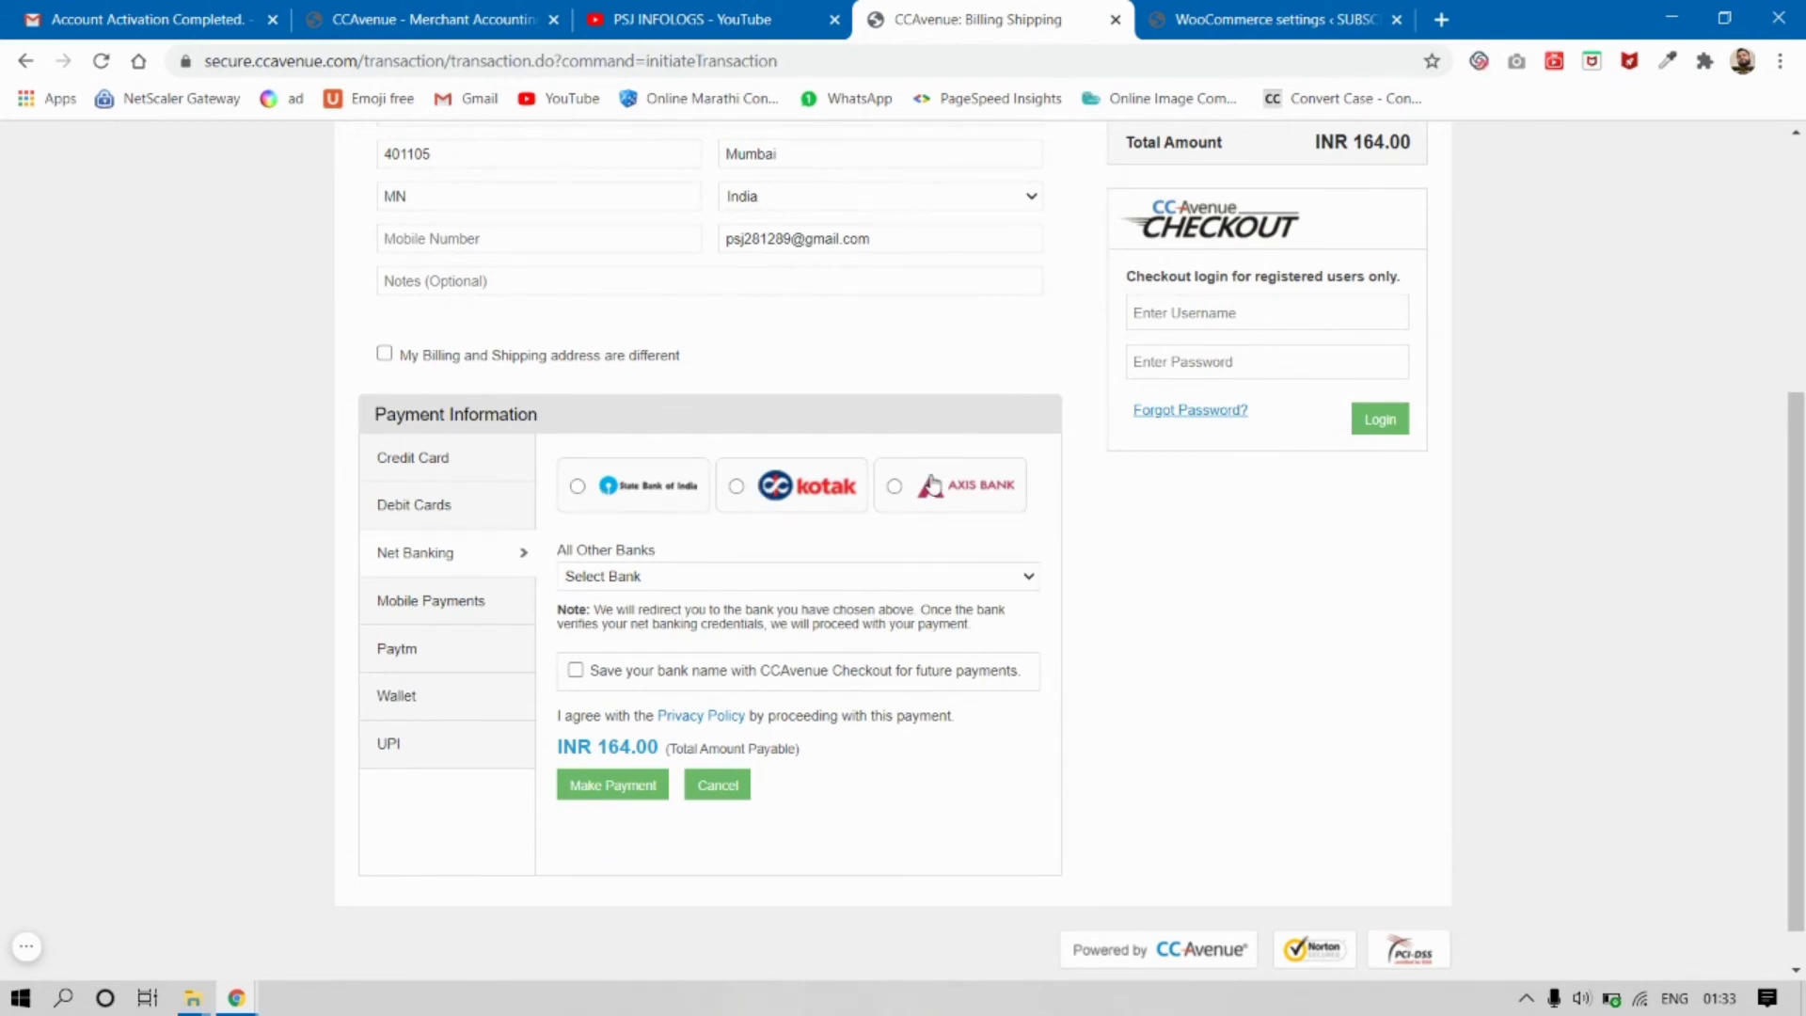
left_click(713, 578)
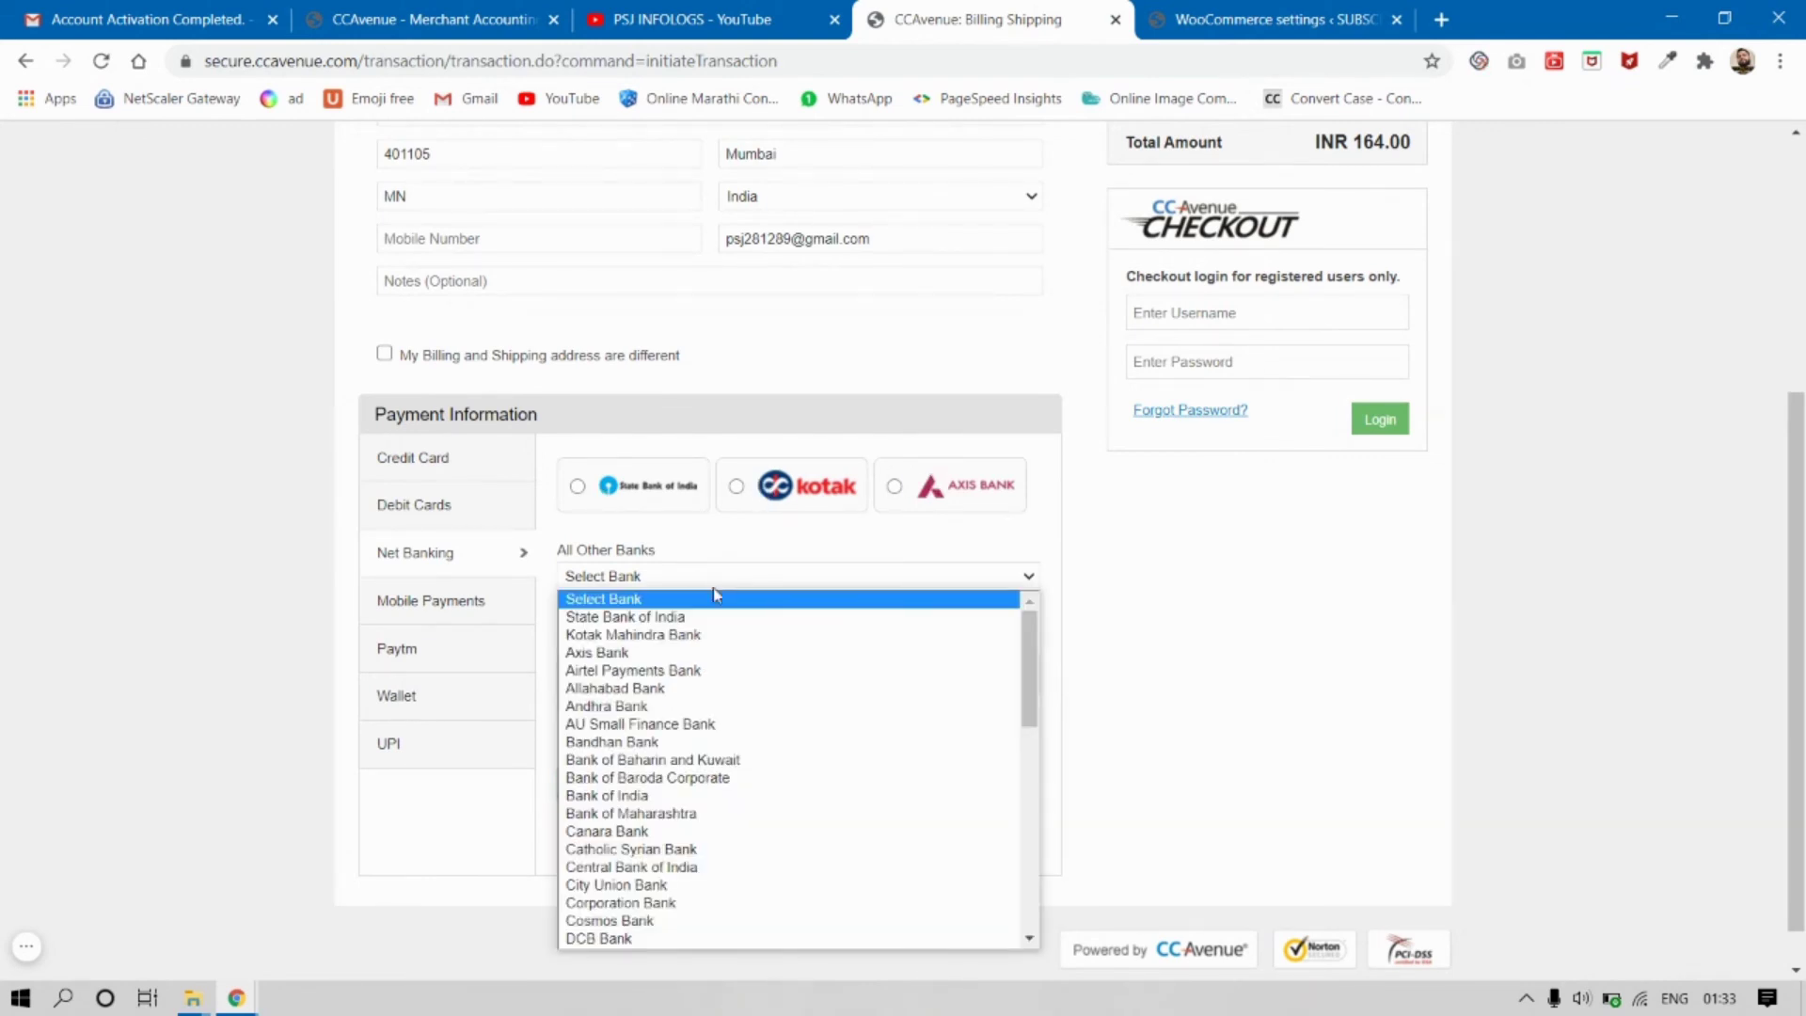
left_click(709, 636)
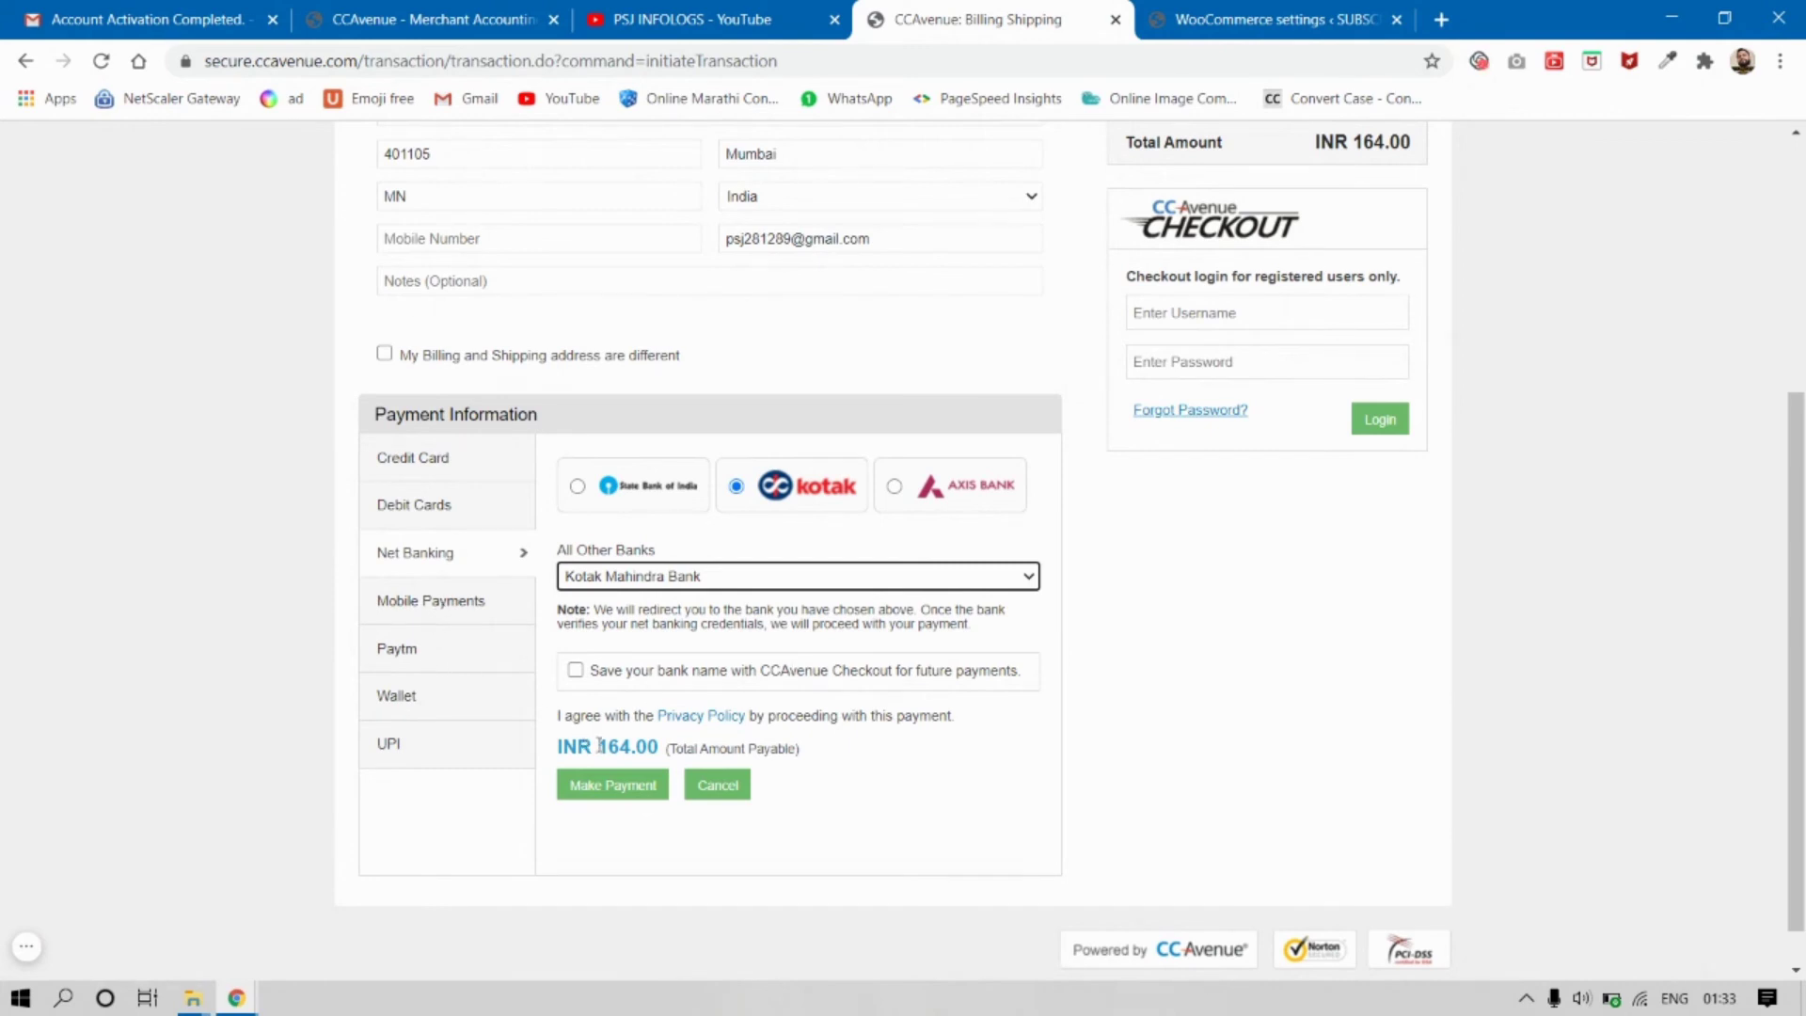
Examine the providers offered under Mobile Payments, Paytm and Wallet in the payment information
left_click(419, 607)
scroll(420, 609, "down", 1)
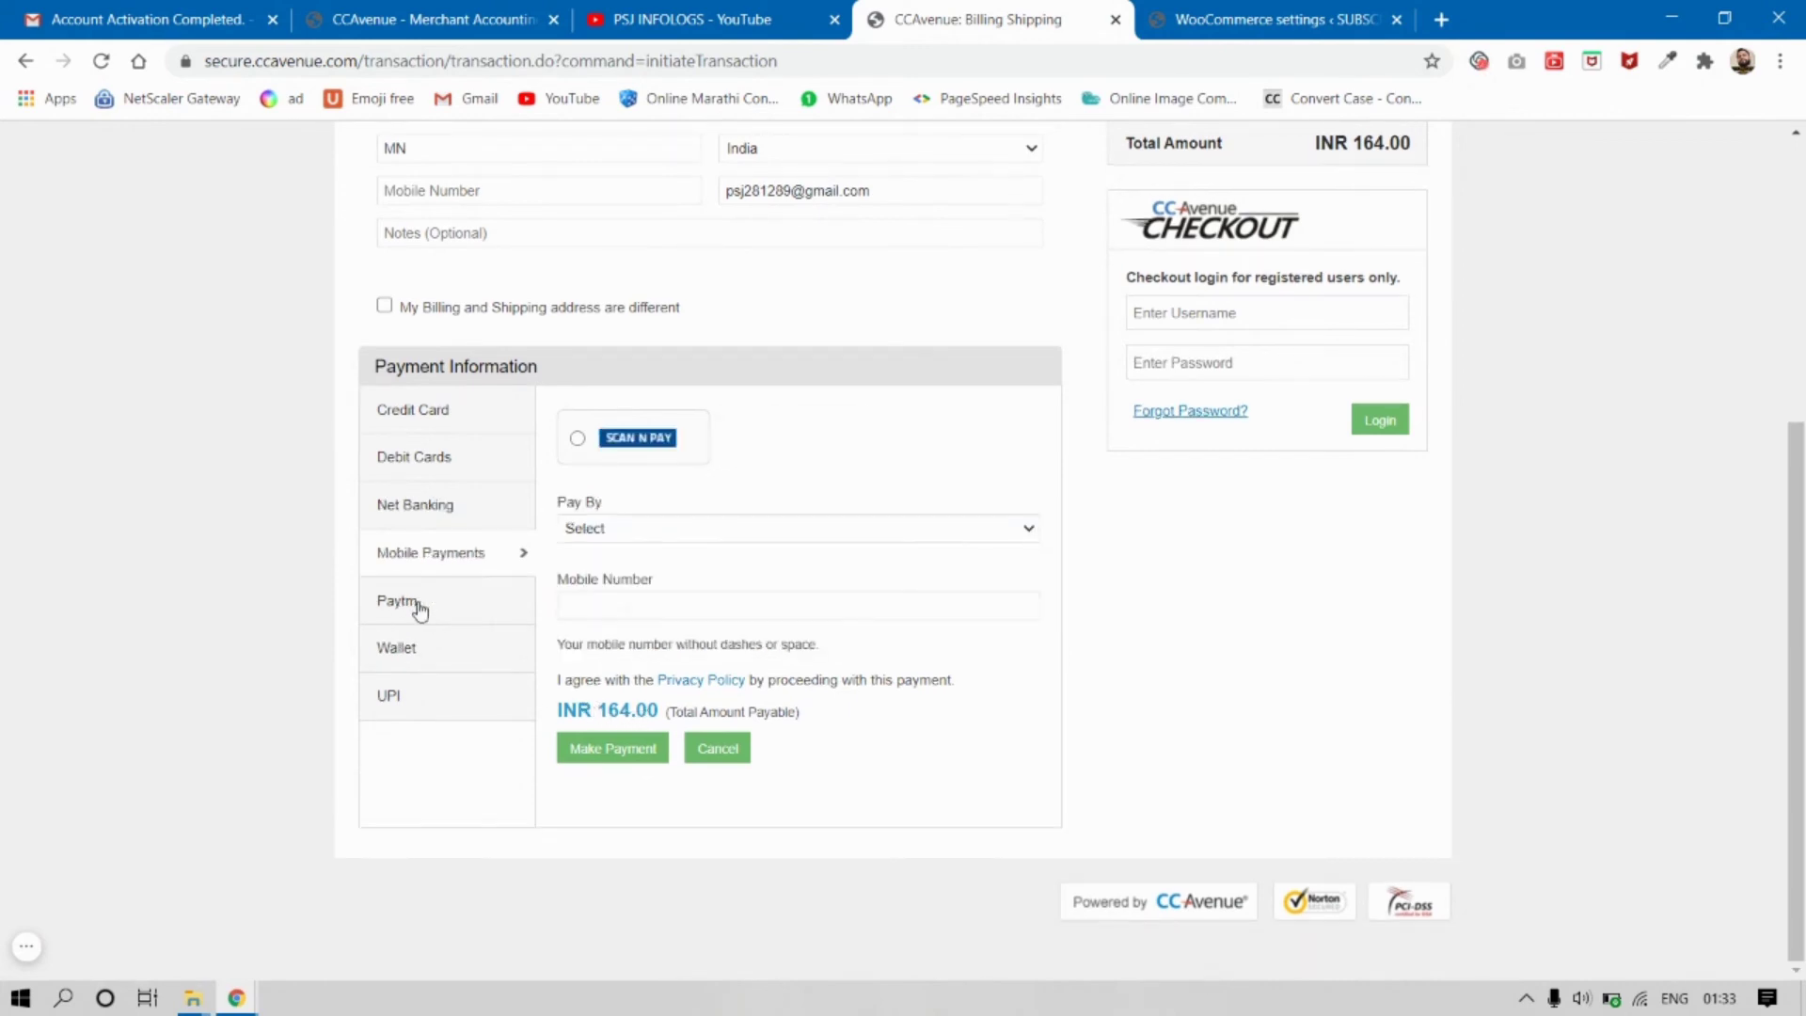
left_click(628, 527)
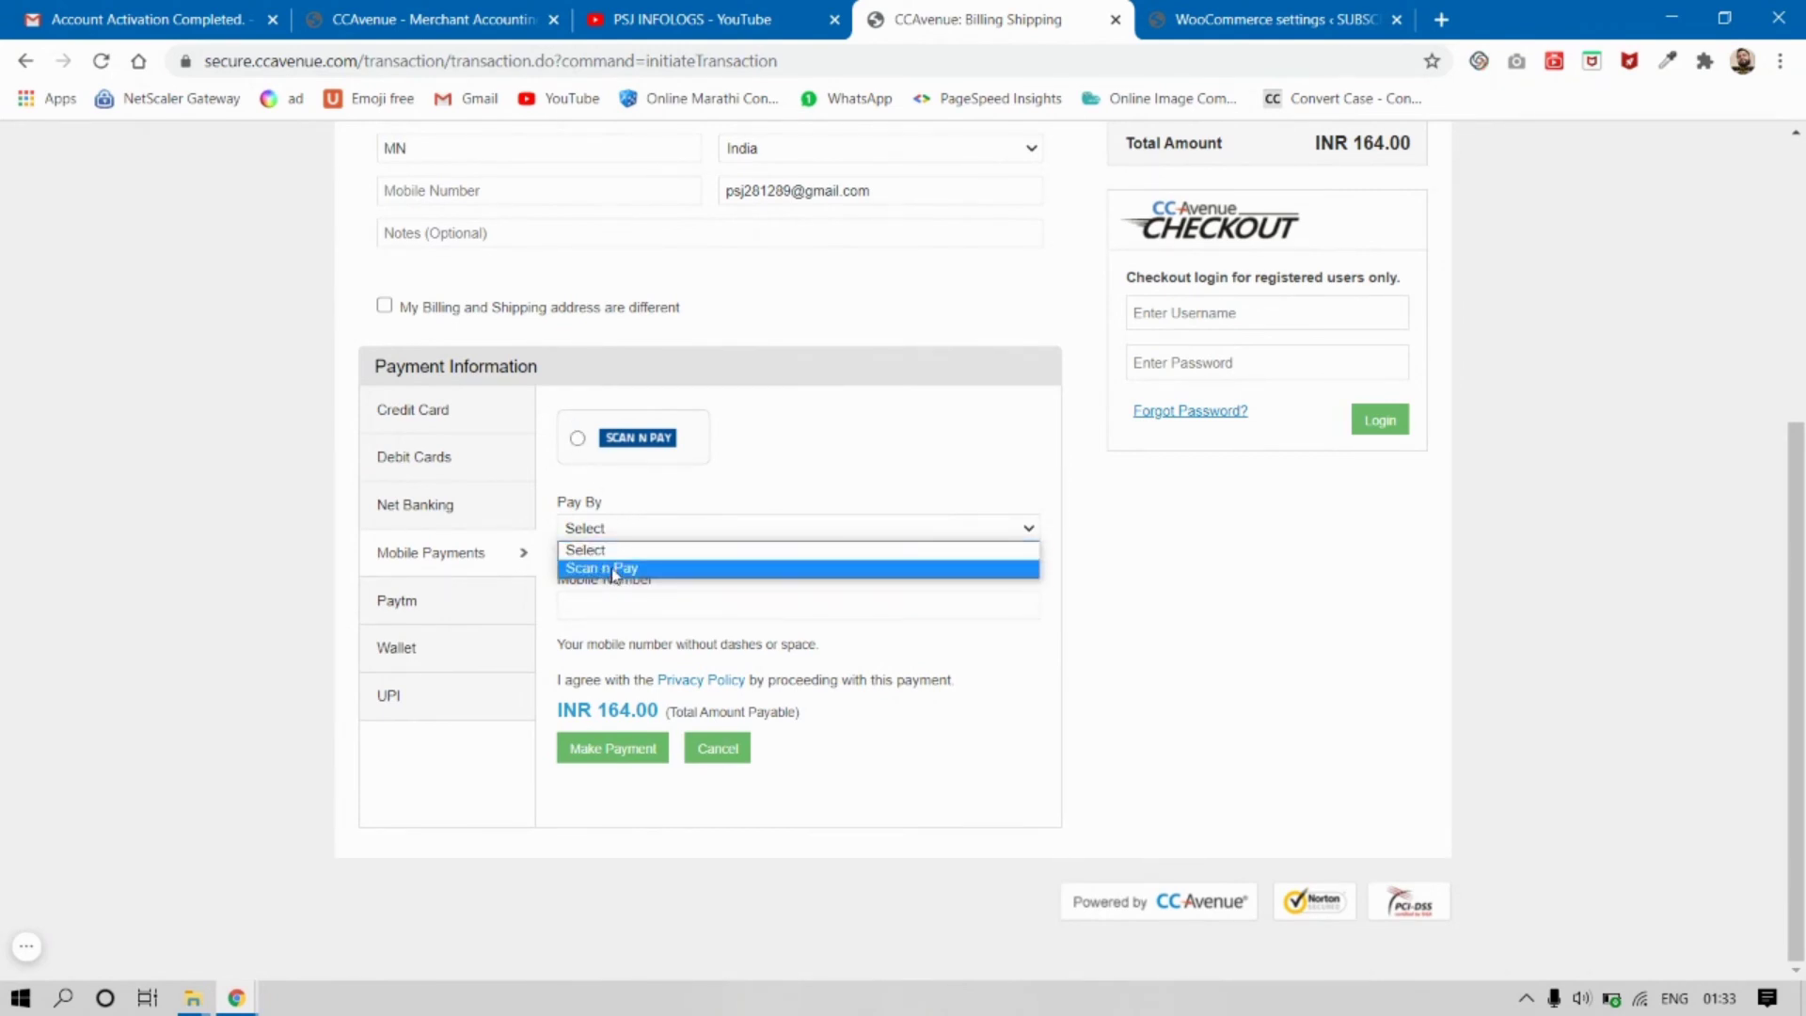
left_click(424, 610)
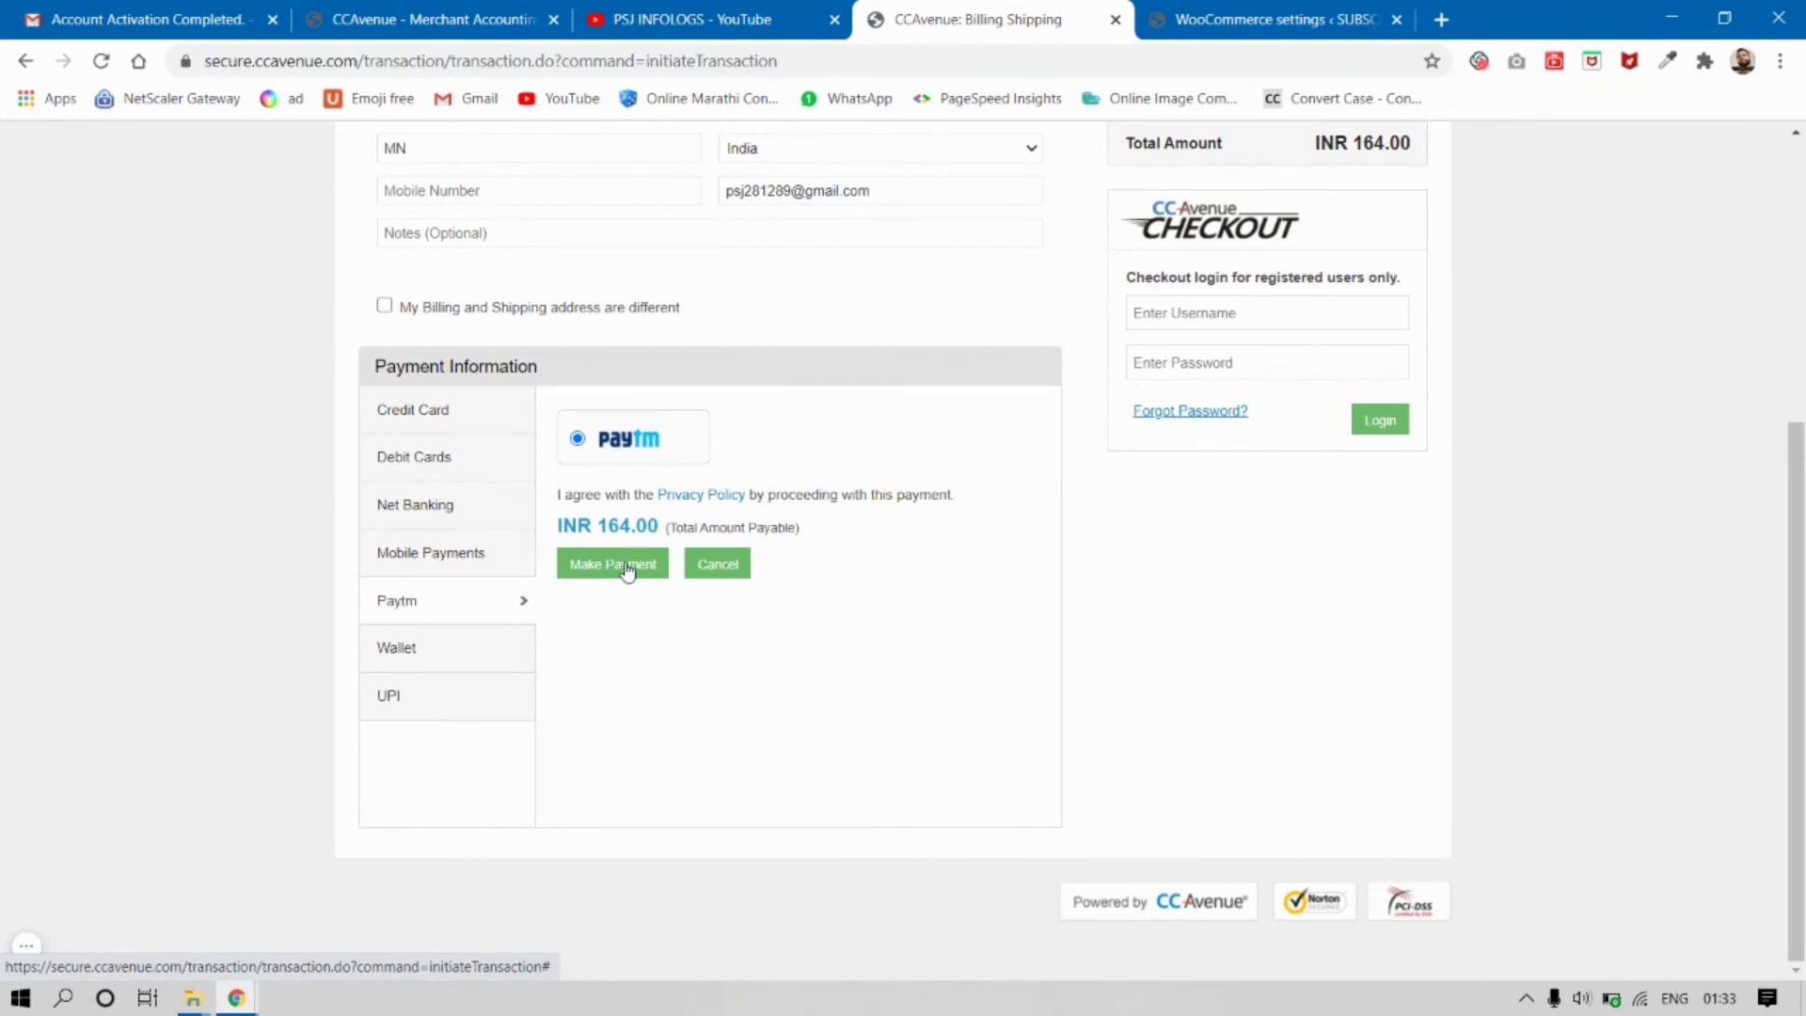
left_click(426, 662)
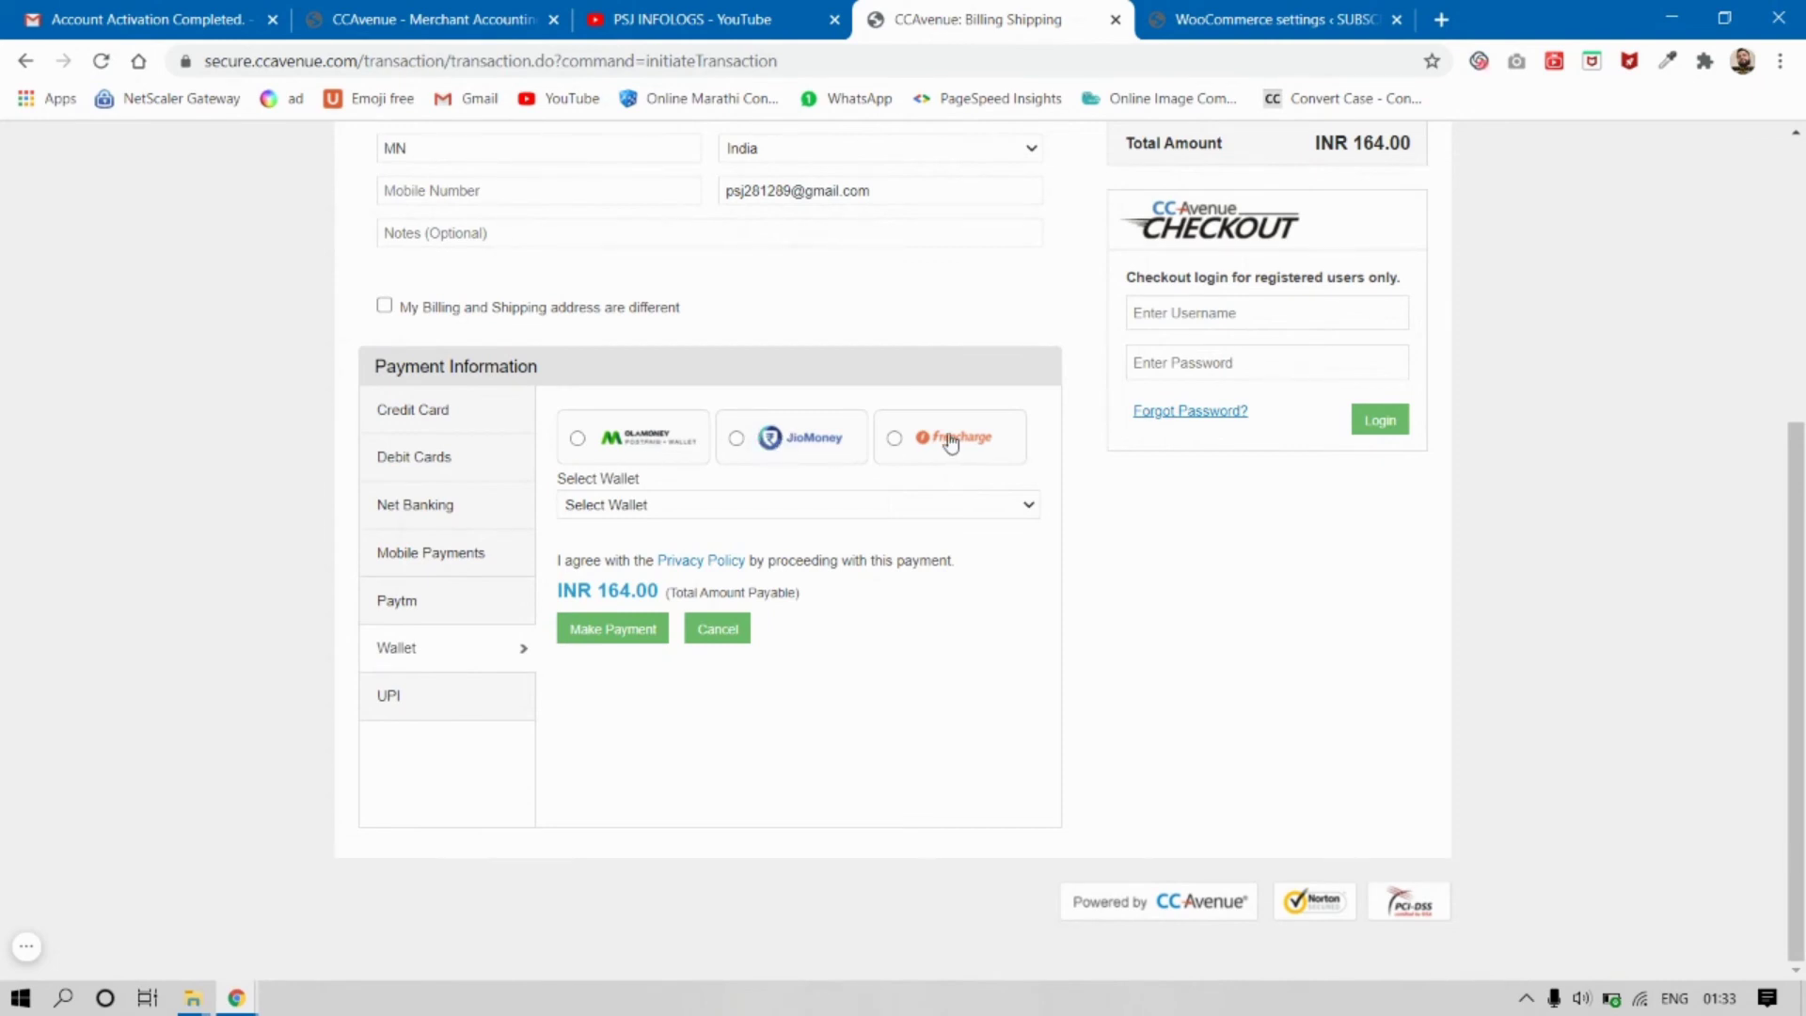
left_click(942, 503)
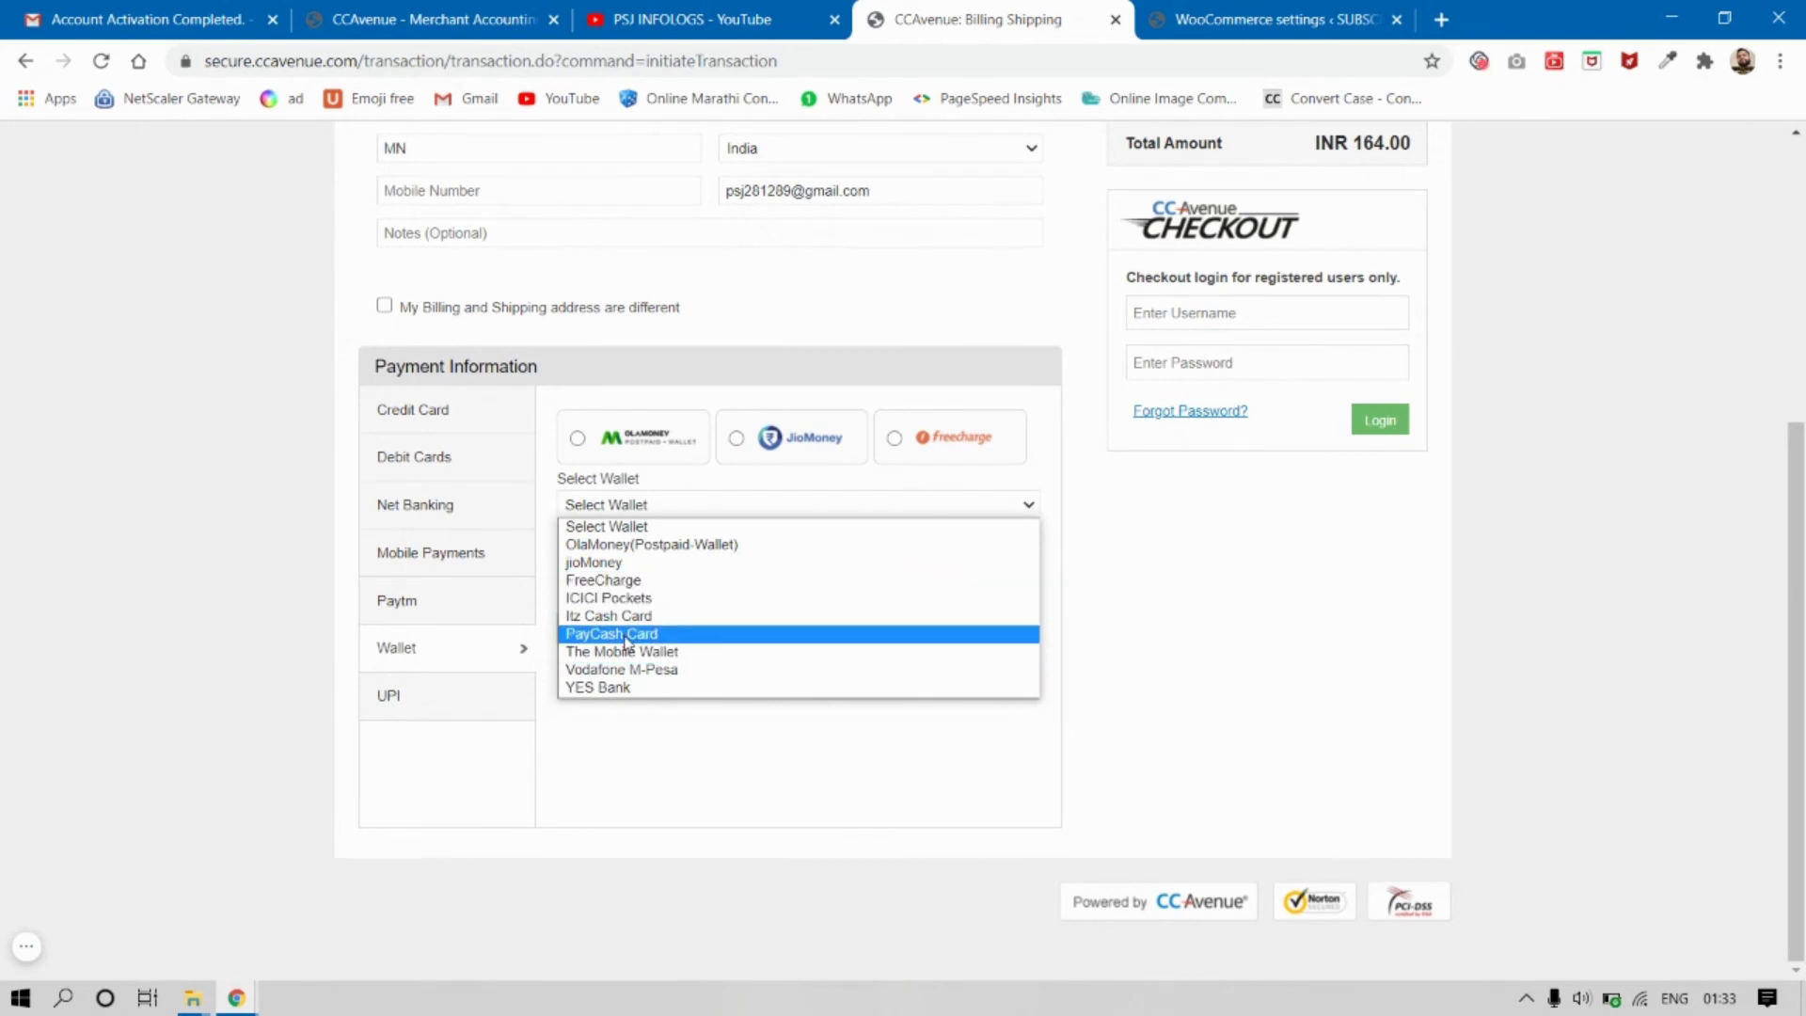
left_click(649, 525)
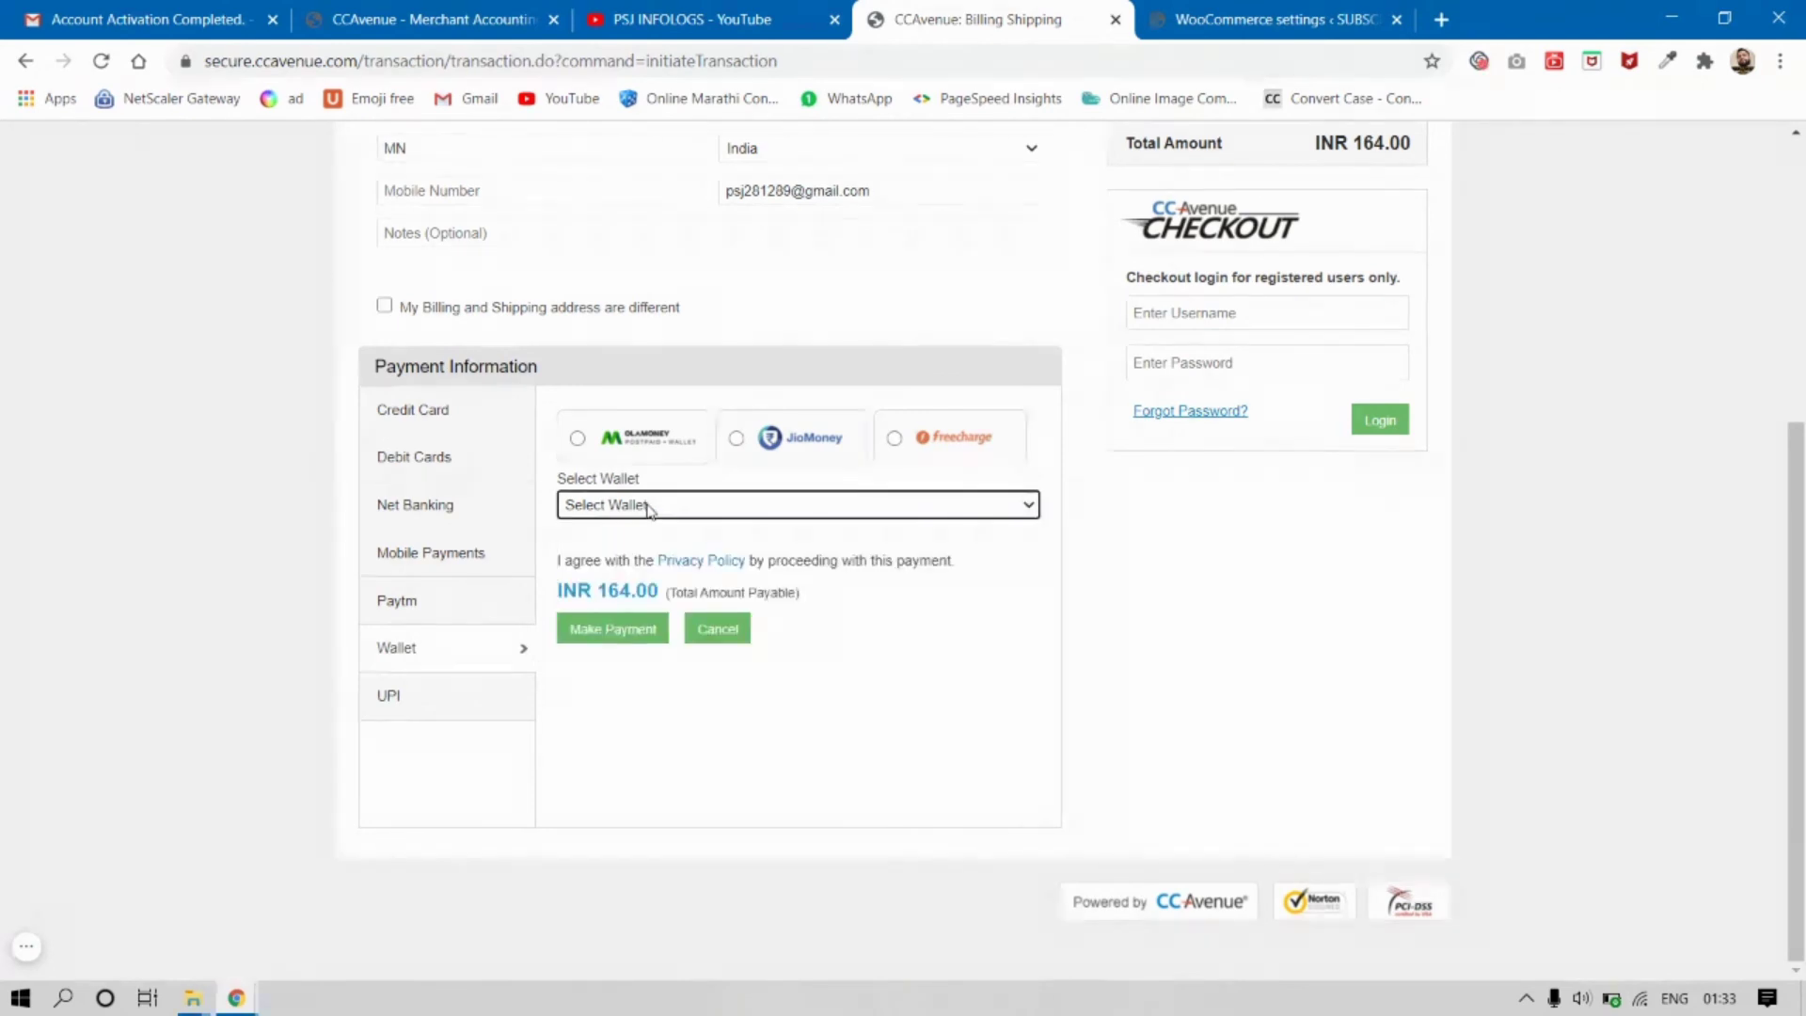
Switch the payment method to UPI and try the Google Pay (Tez) option with its UPI ID field
left_click(482, 709)
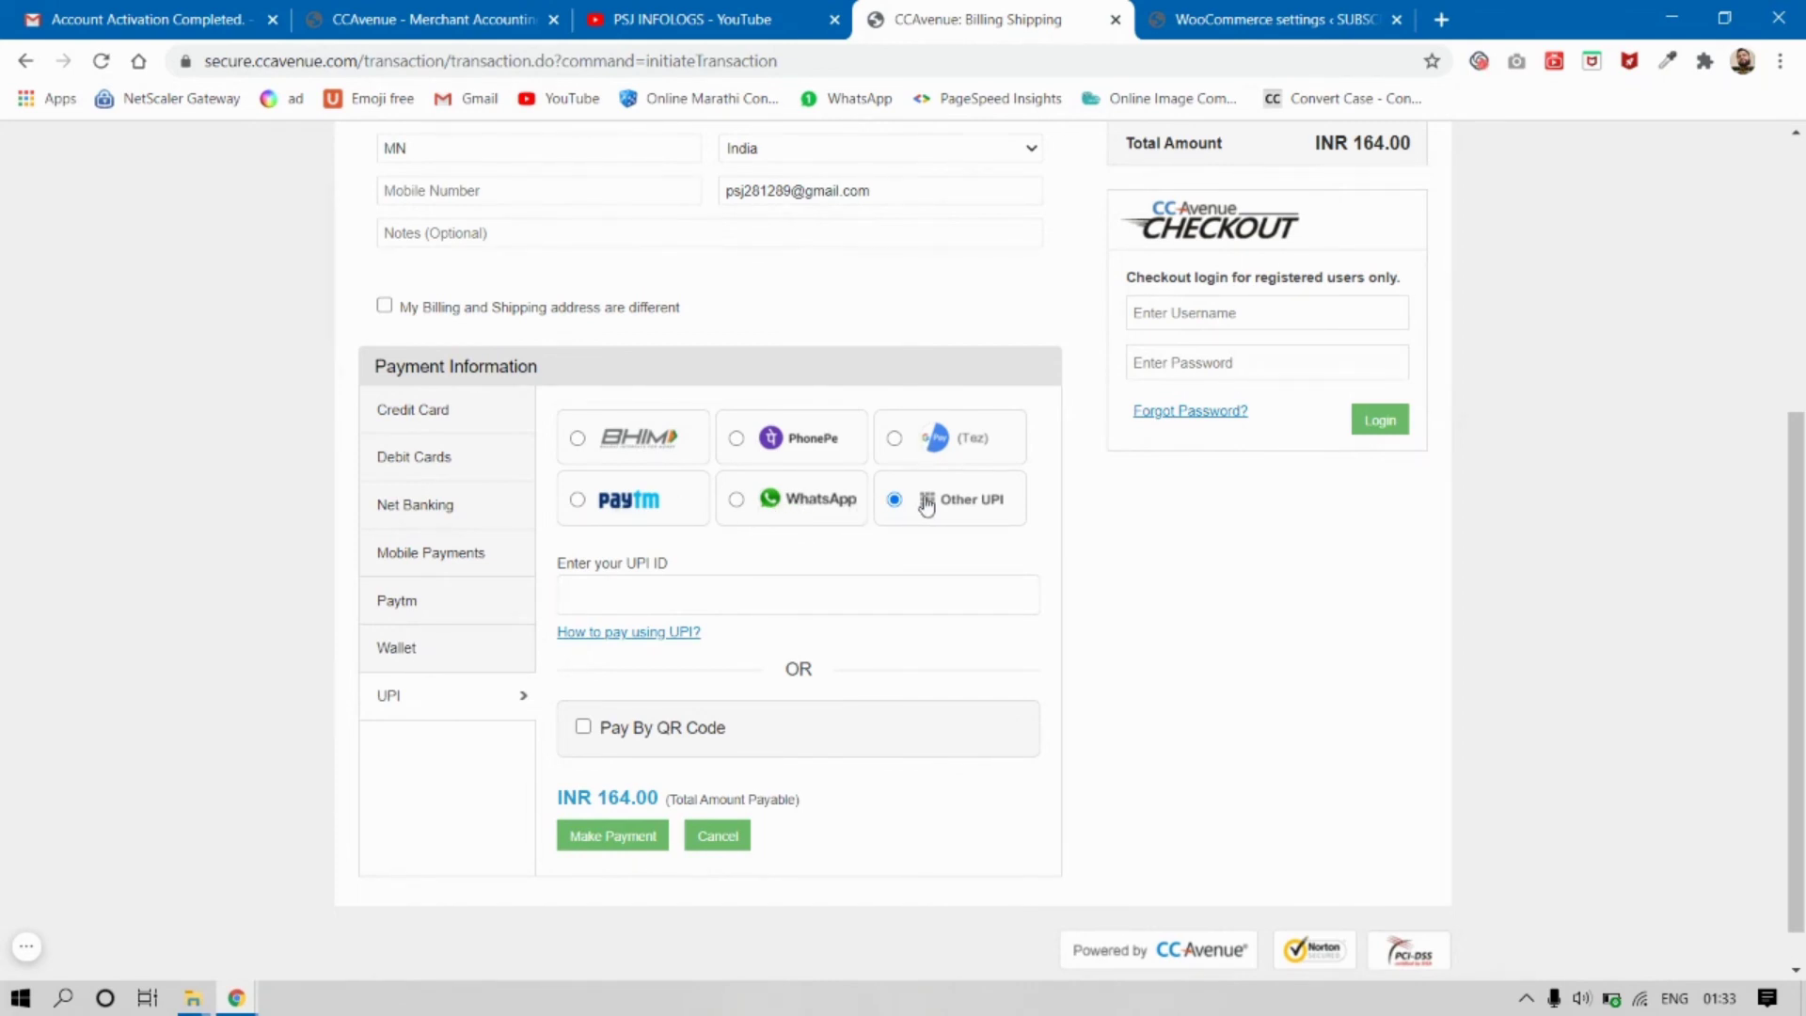
left_click(760, 593)
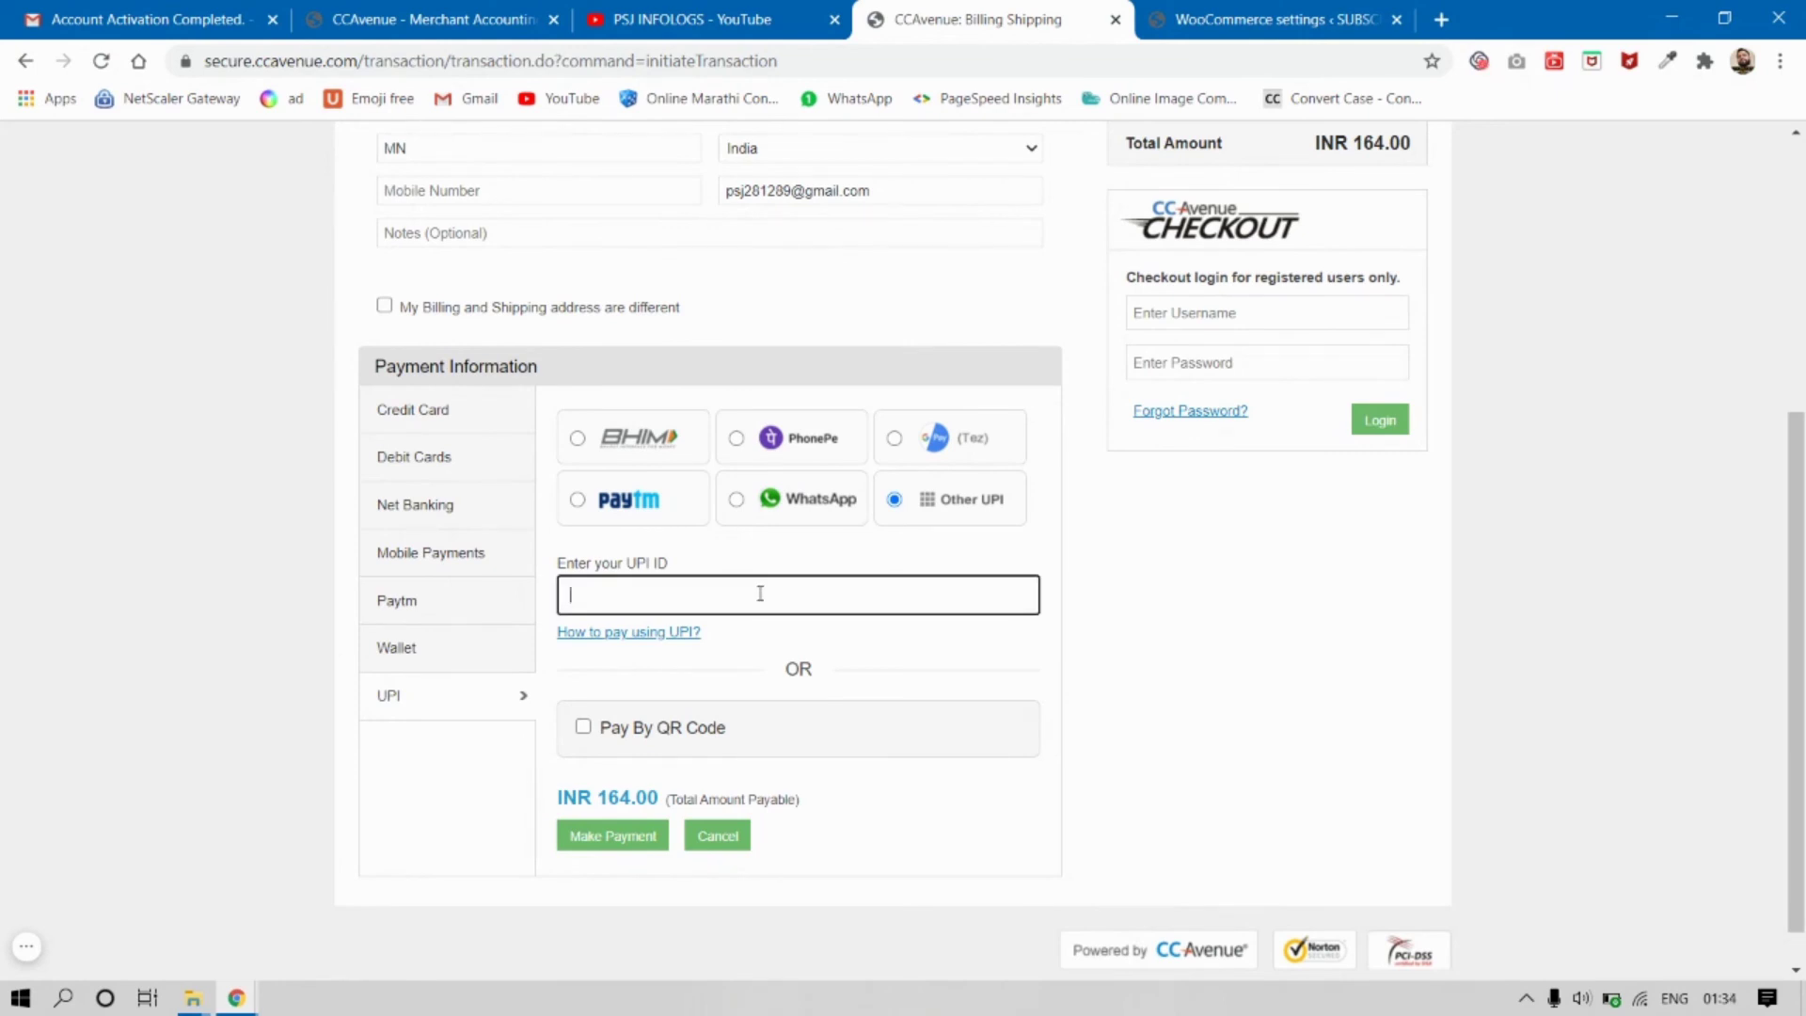
left_click(914, 444)
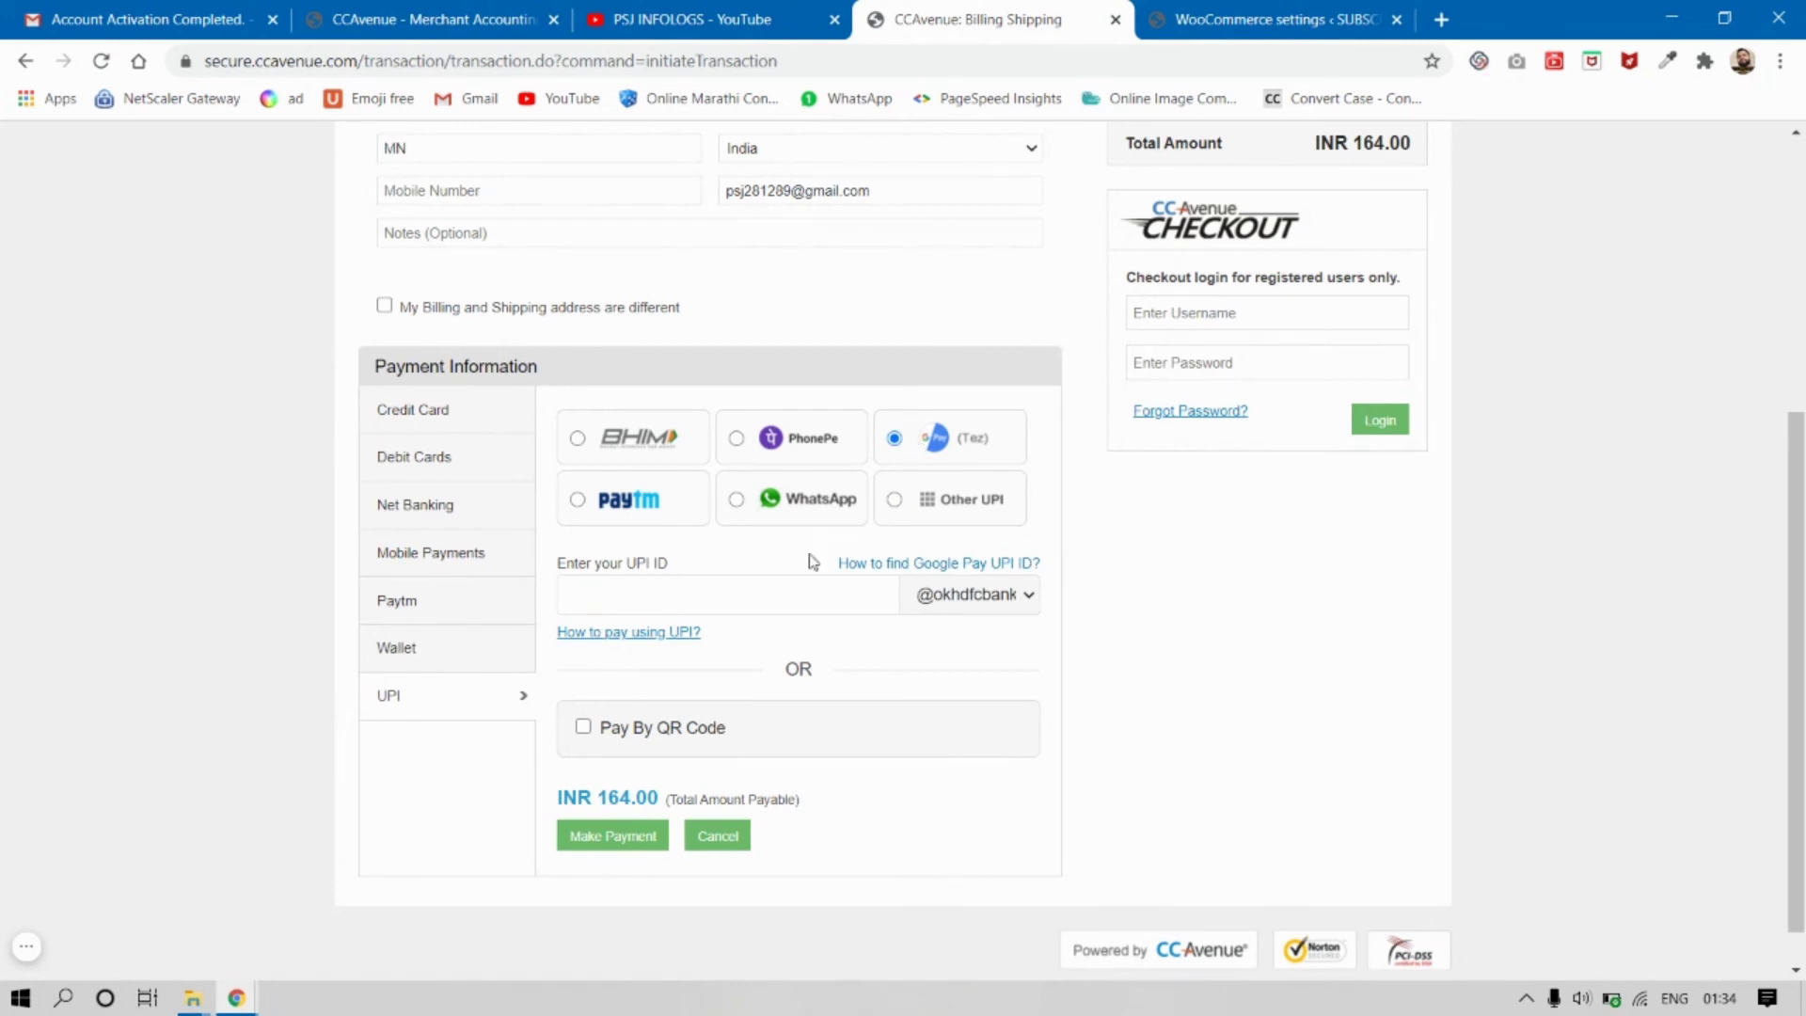
left_click(676, 599)
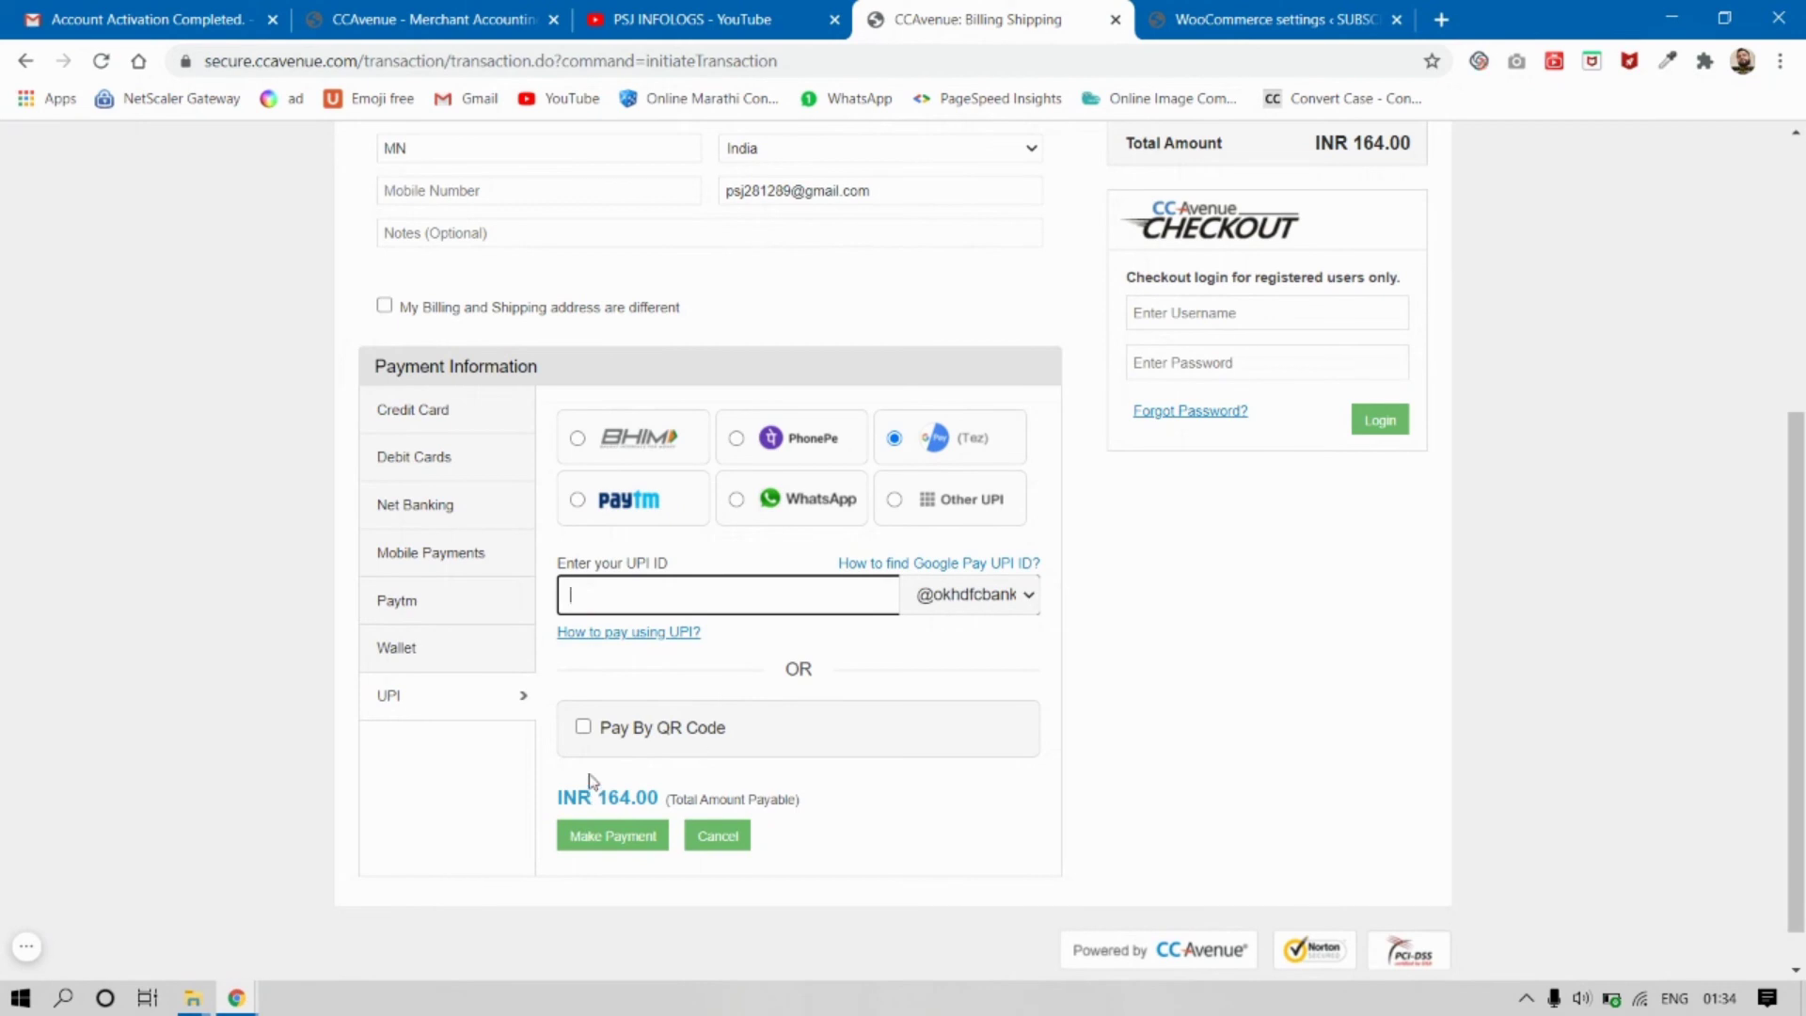
Choose Pay By QR Code for the UPI payment and submit it
left_click(581, 728)
scroll(582, 659, "down", 3)
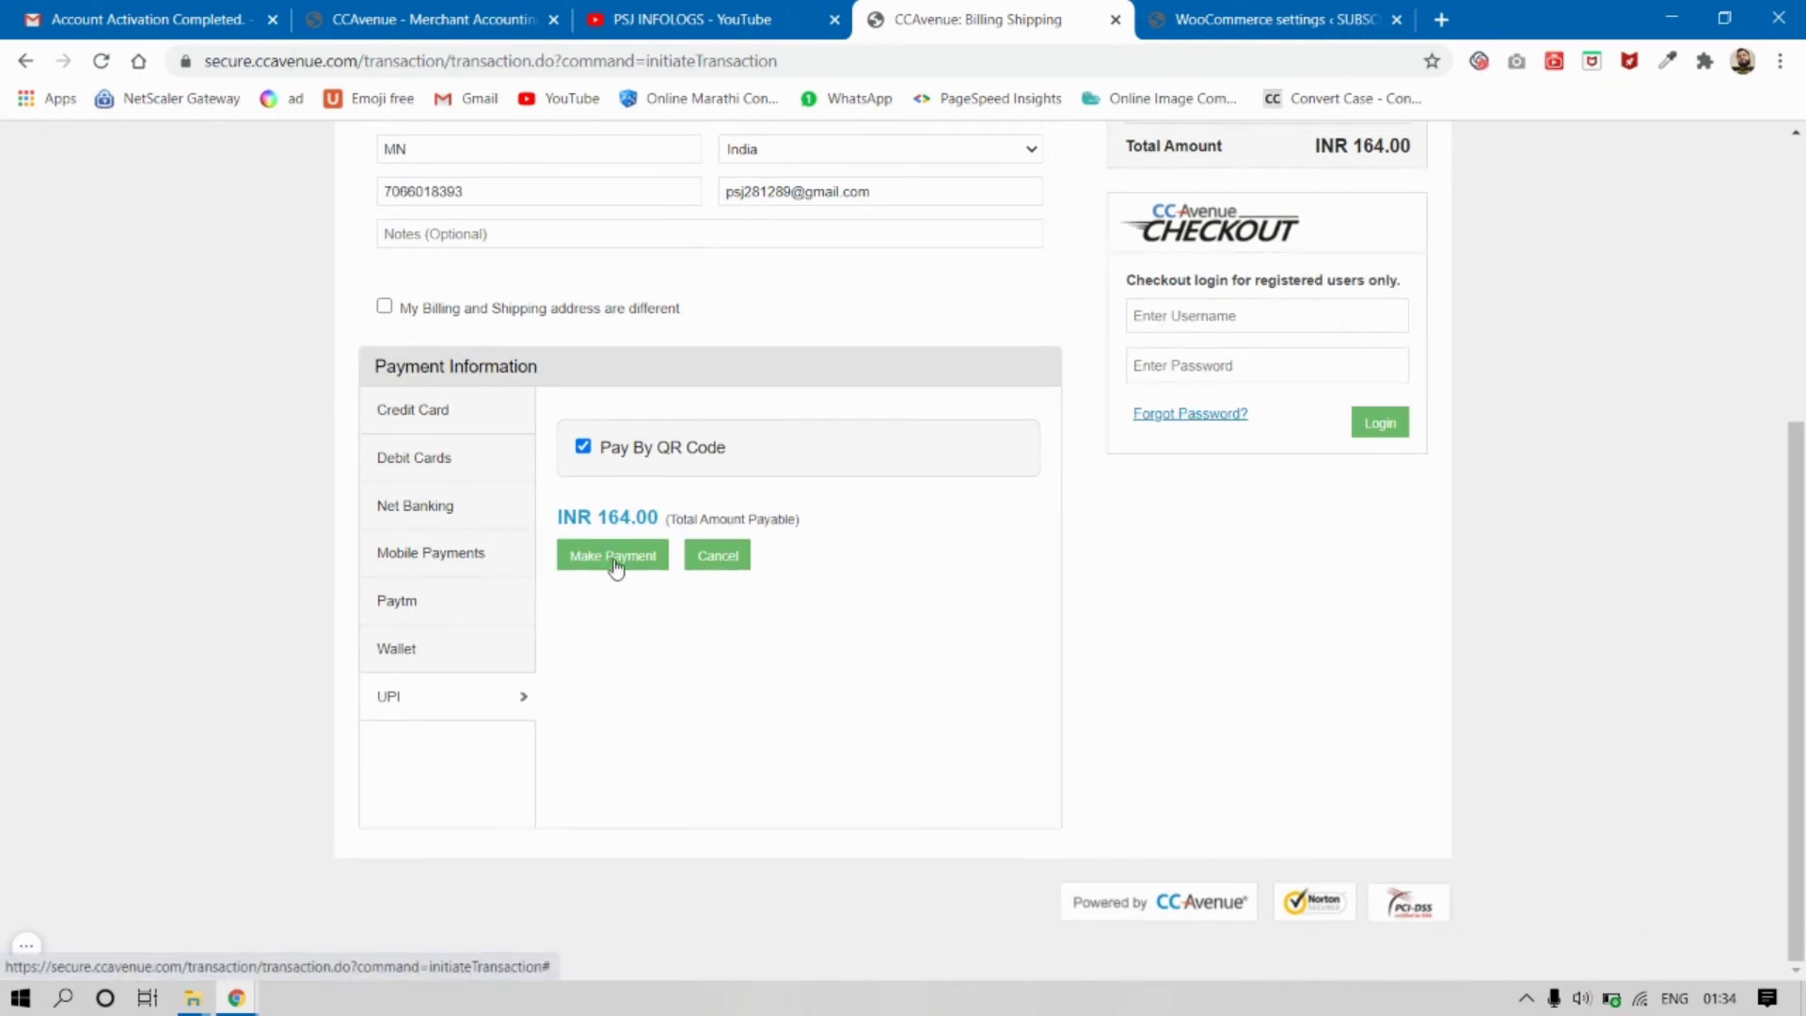
left_click(613, 556)
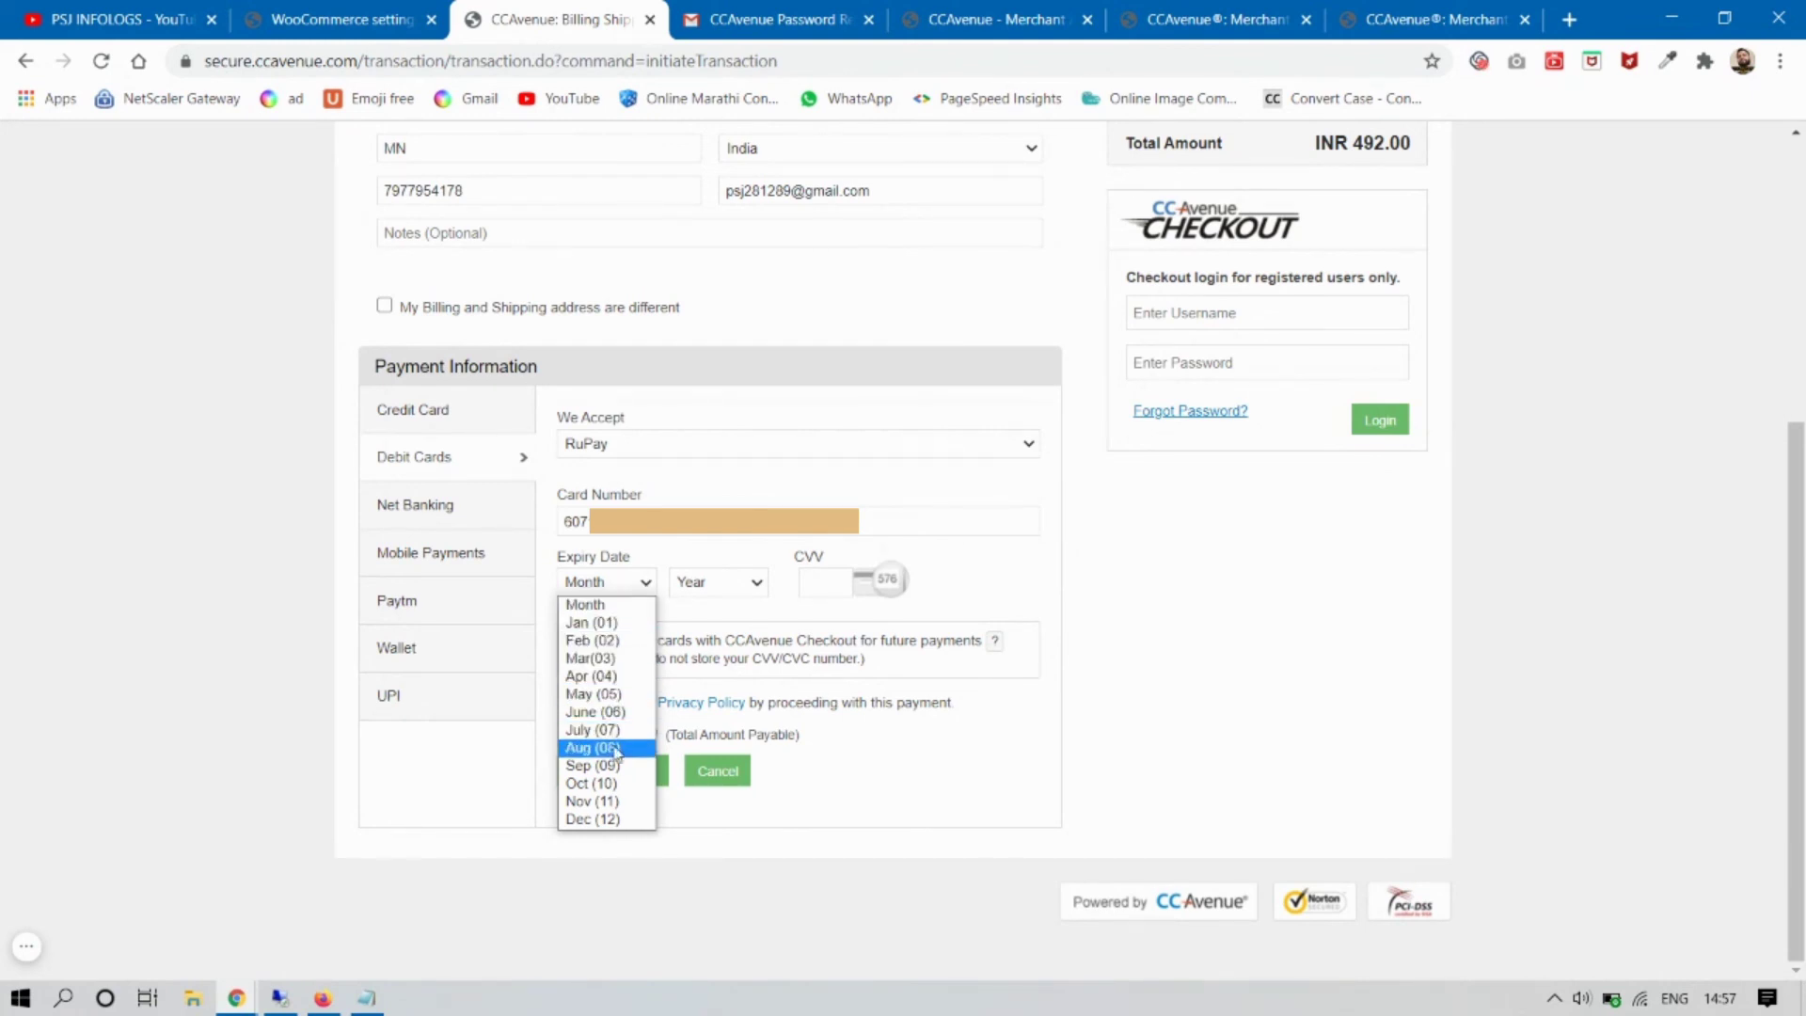
Set the RuPay debit card's expiry date to October 2022 and enter its CVV
left_click(598, 783)
left_click(721, 589)
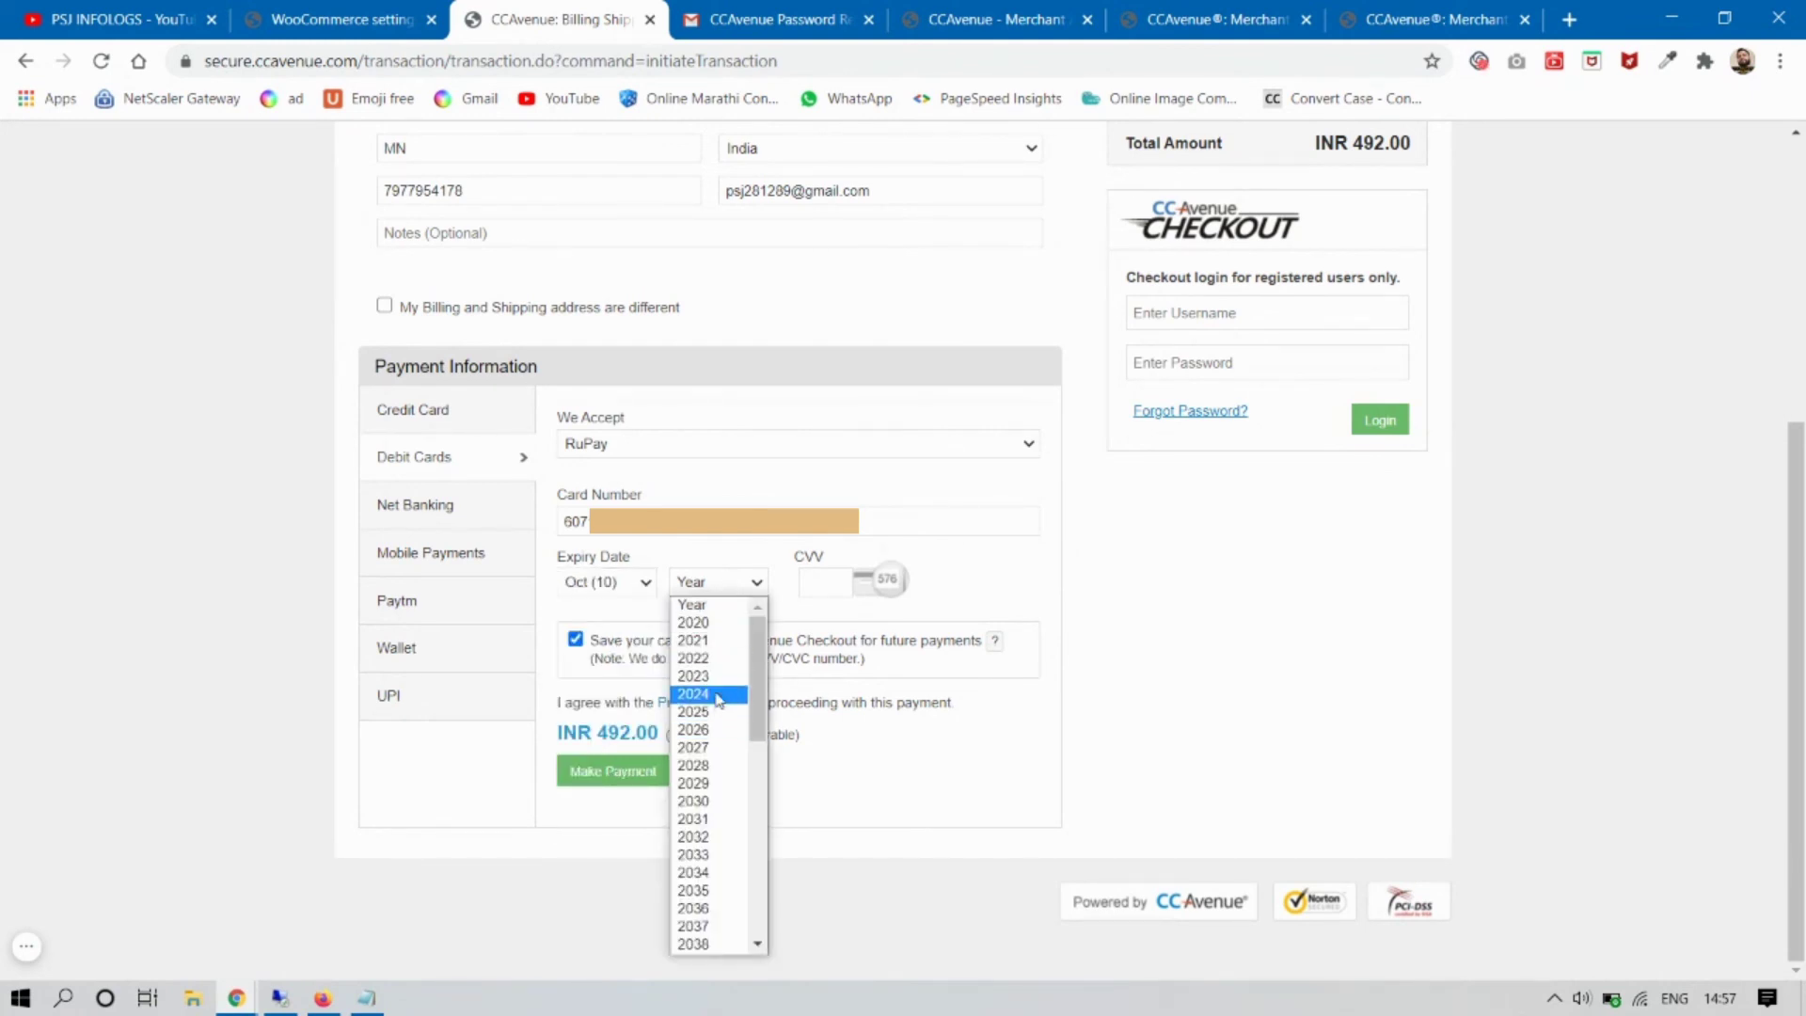
left_click(716, 666)
left_click(812, 581)
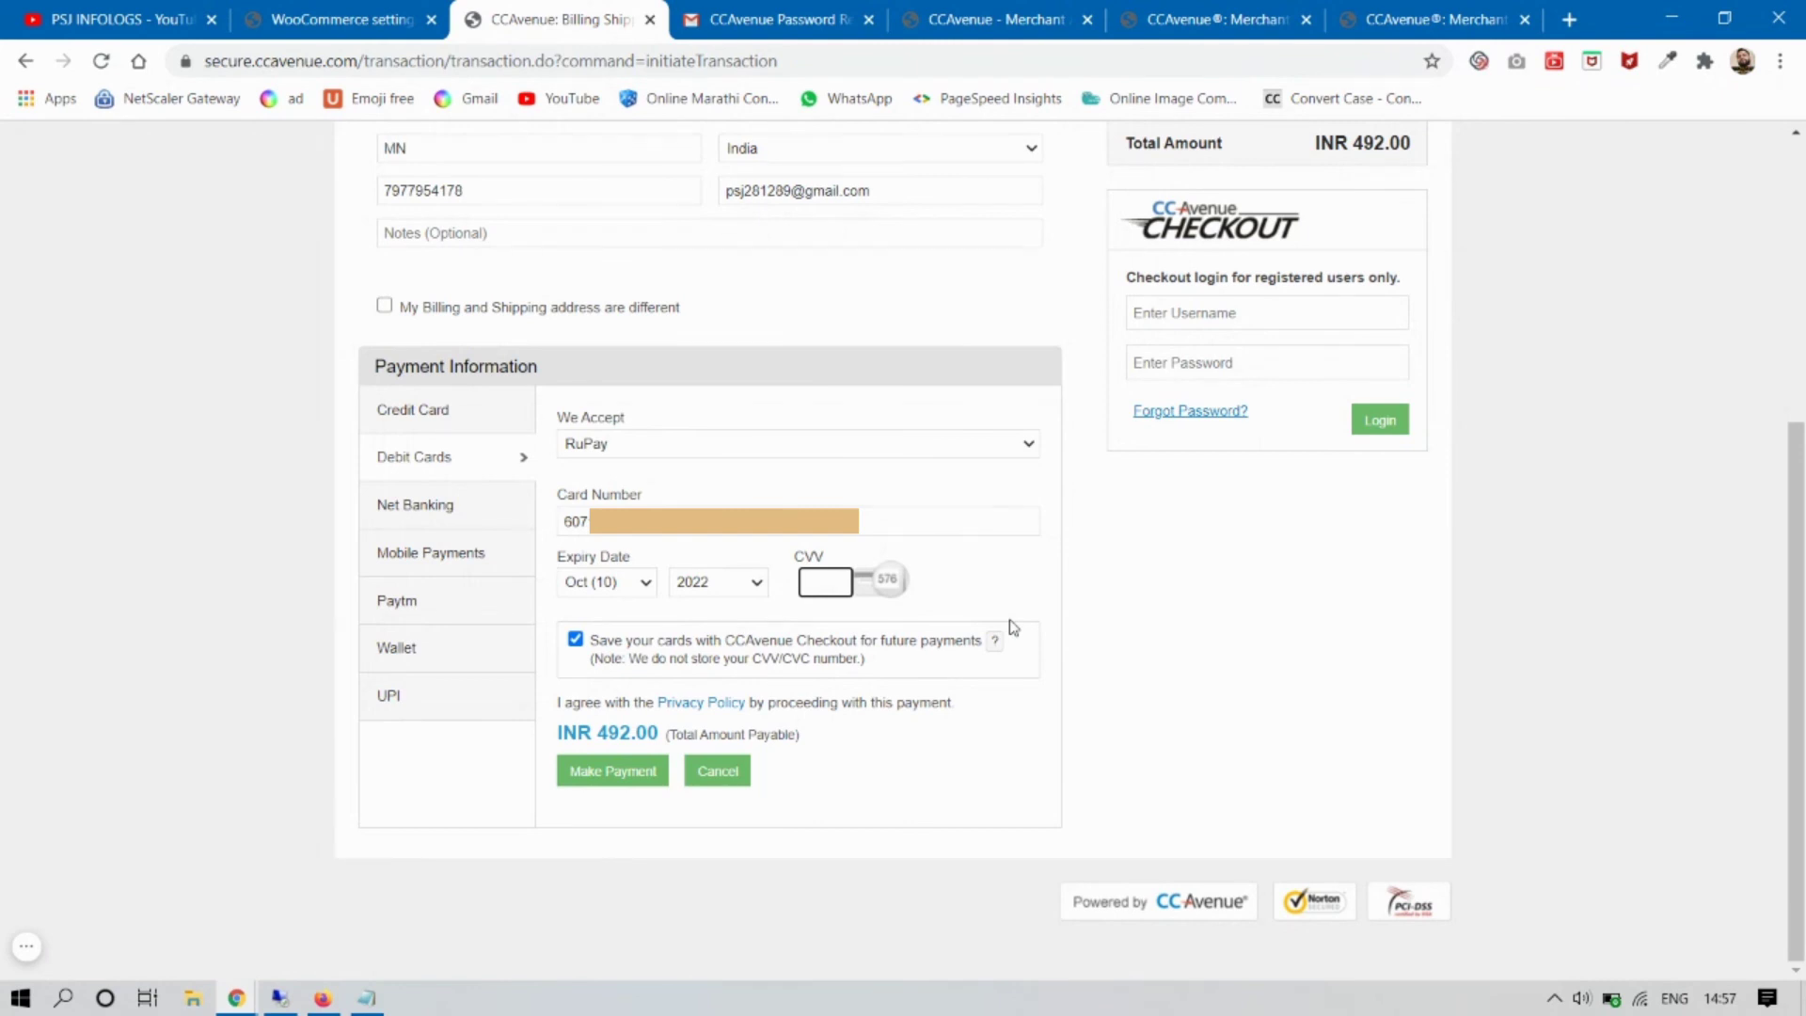
type("***")
Turn off saving the card with CCAvenue Checkout for future payments and submit the debit card payment
left_click(574, 640)
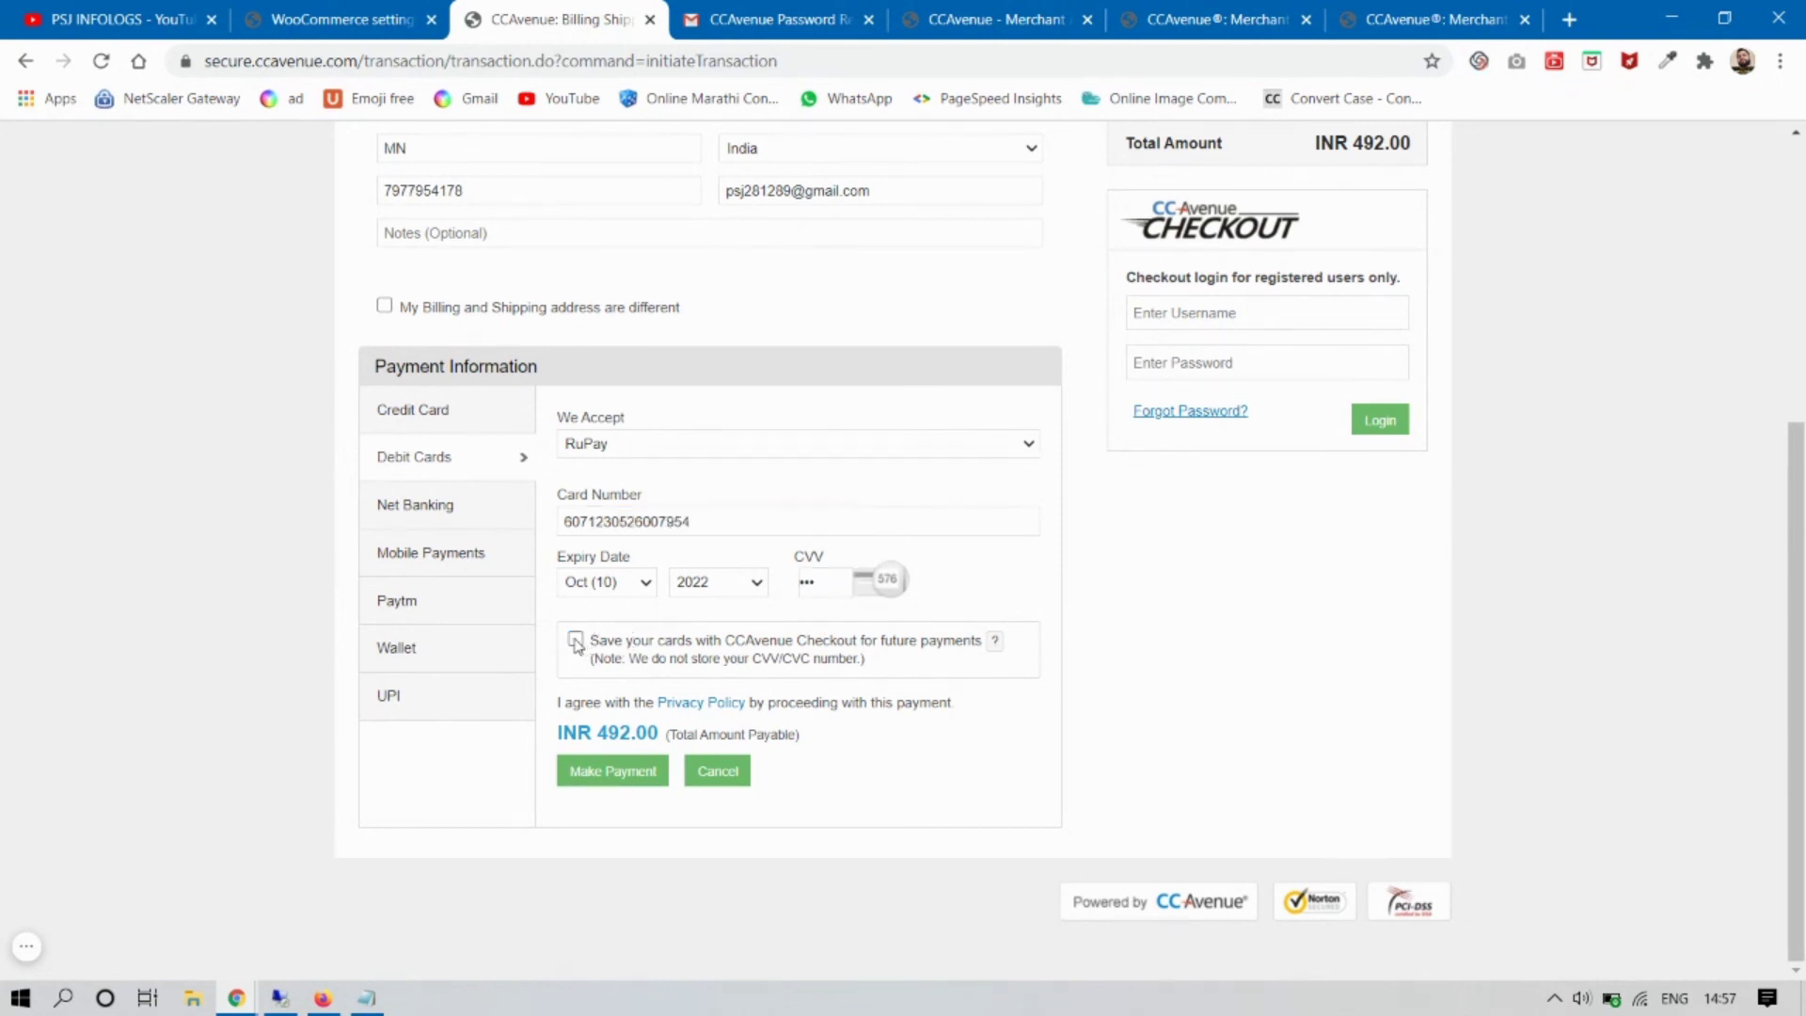
left_click(575, 640)
left_click(574, 640)
left_click(612, 773)
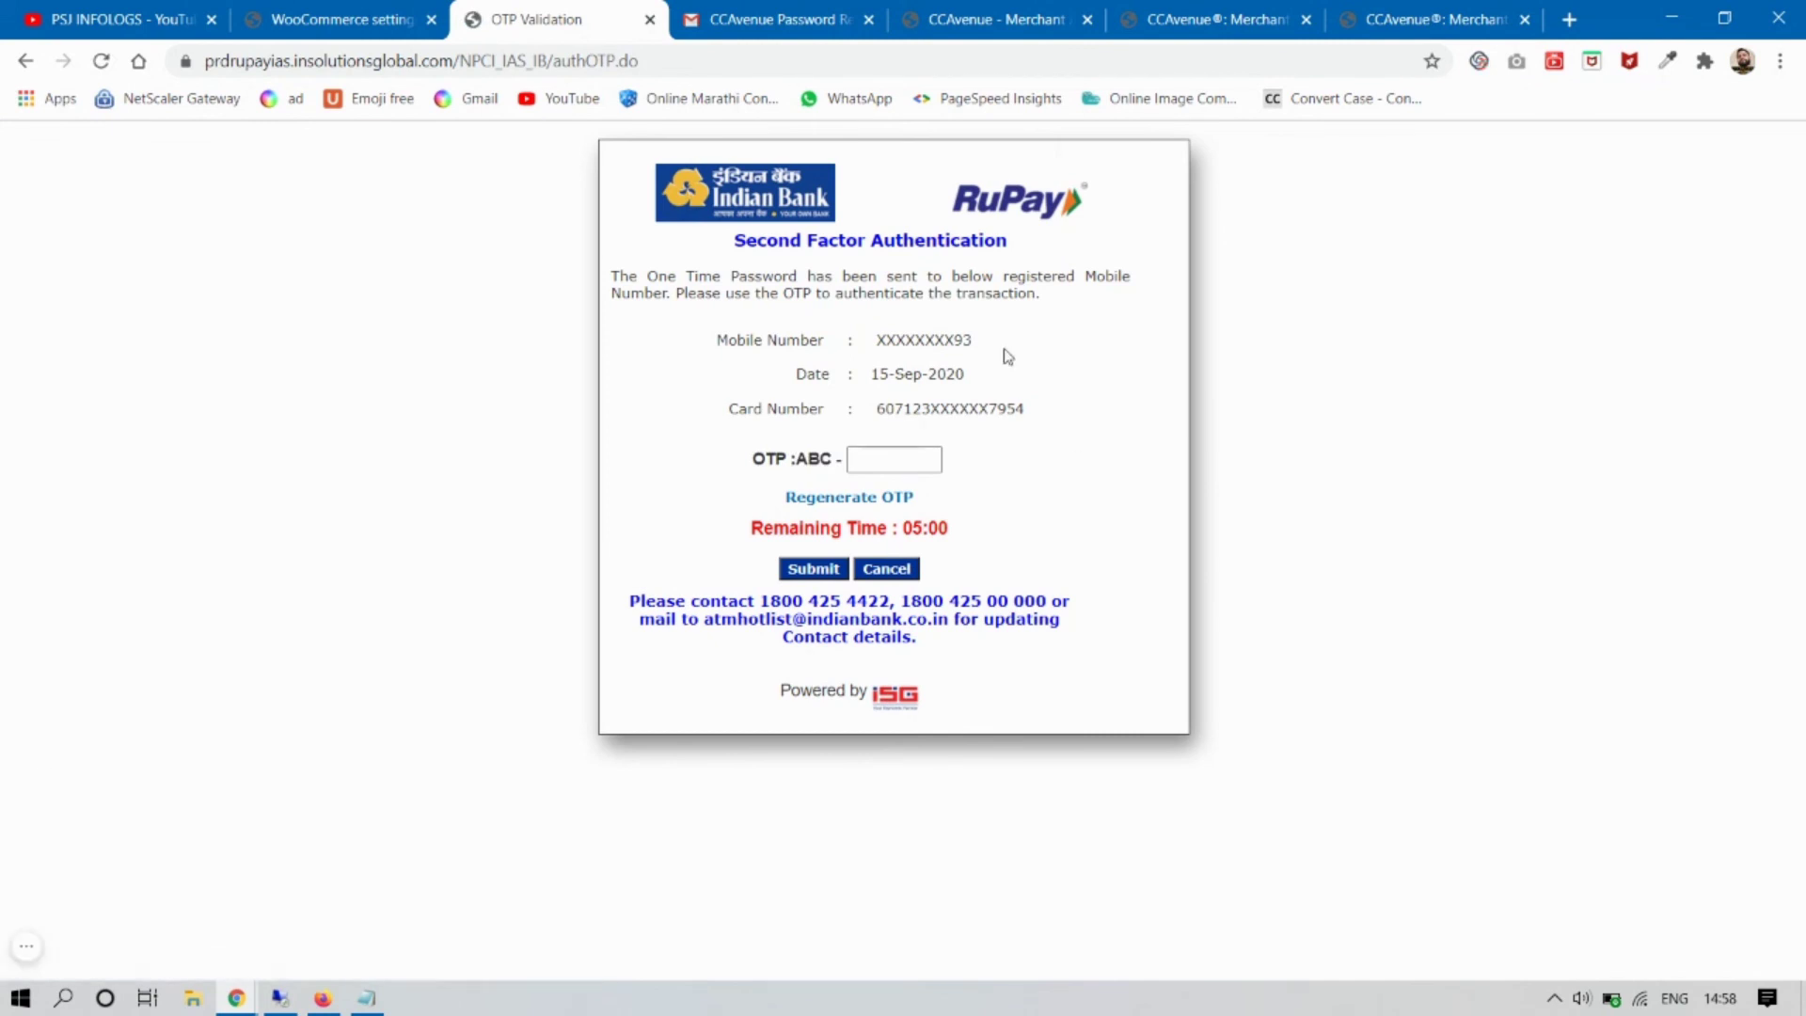
Activate the OTP field on the bank's second factor authentication page
left_click(879, 461)
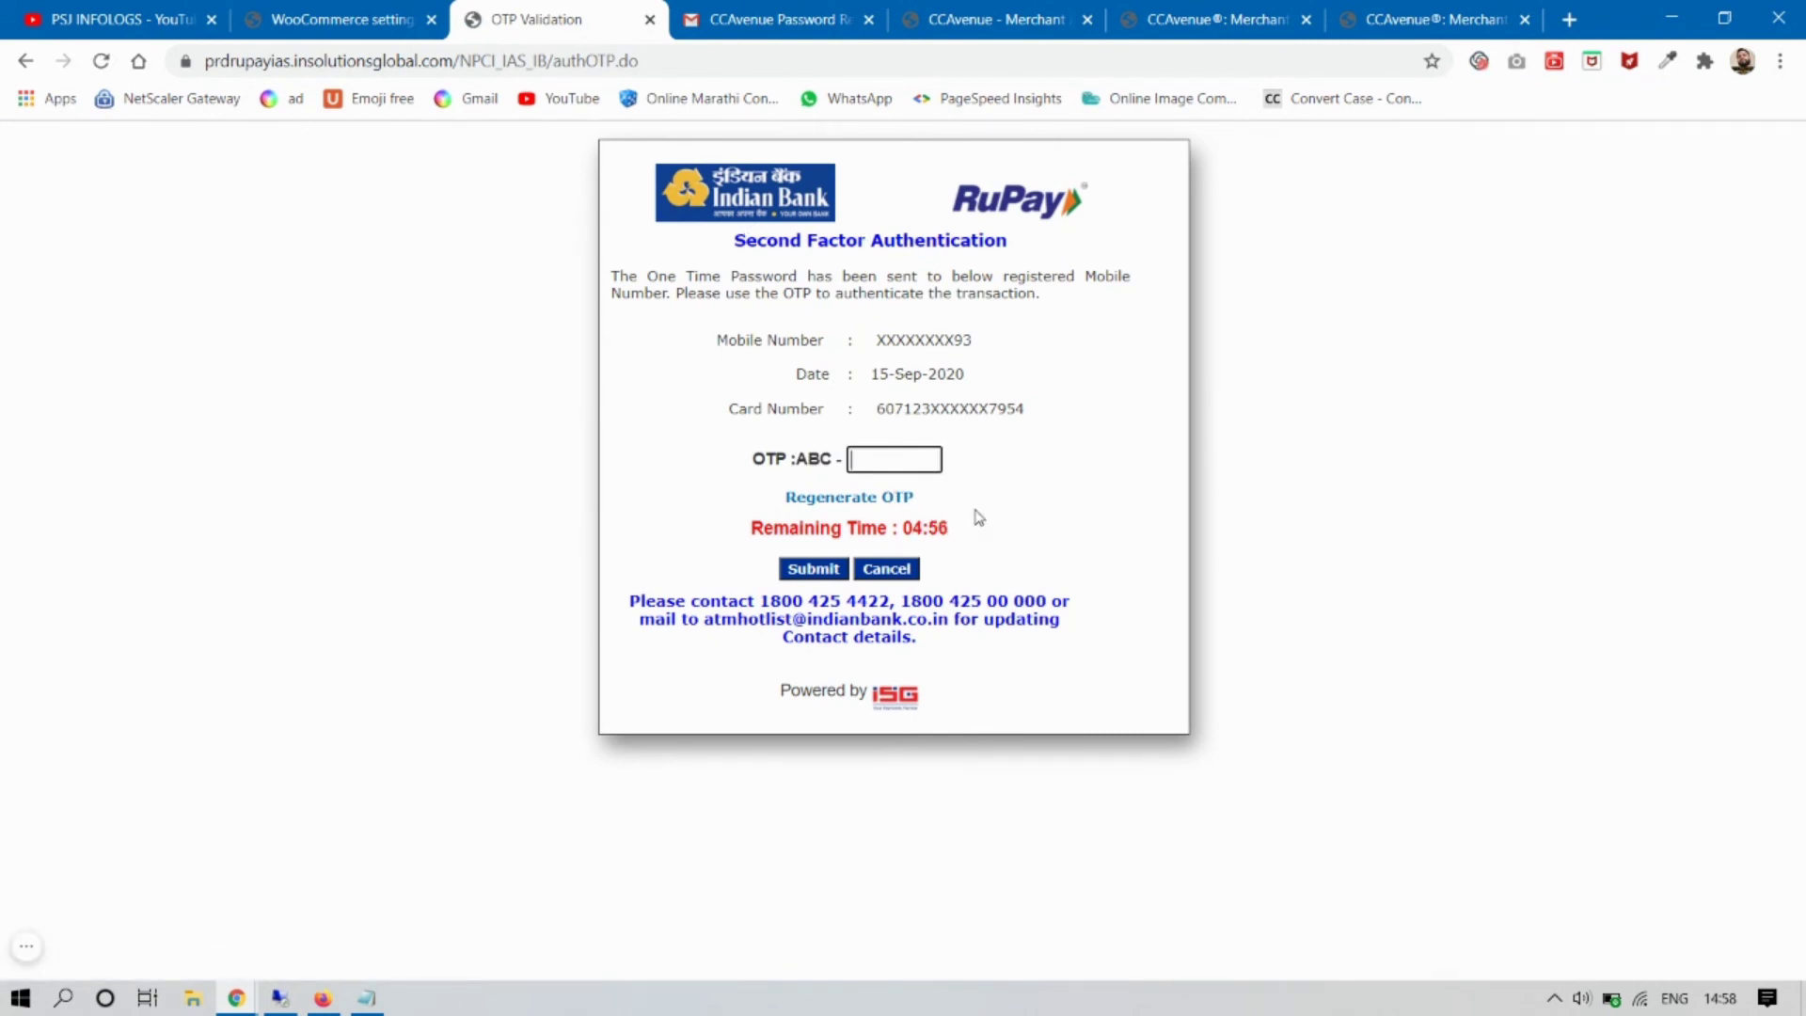